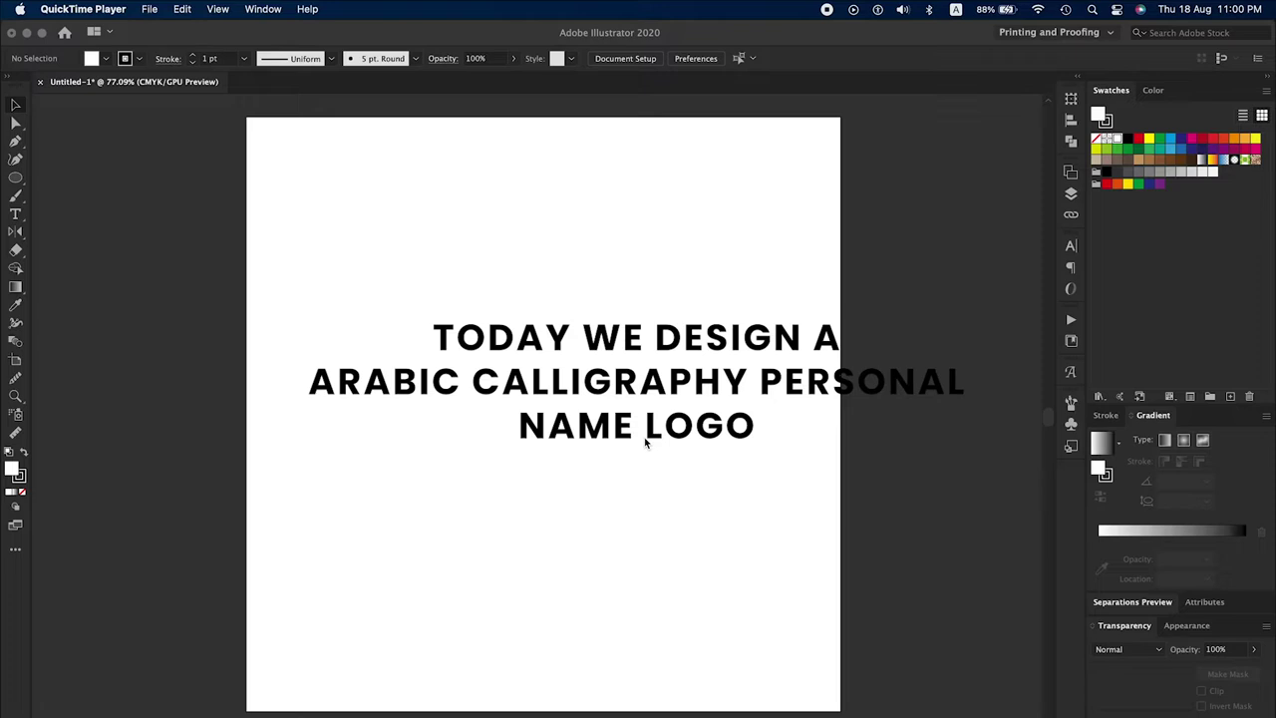
Bring the blank square Untitled-1 artboard into view in Illustrator.
click(644, 437)
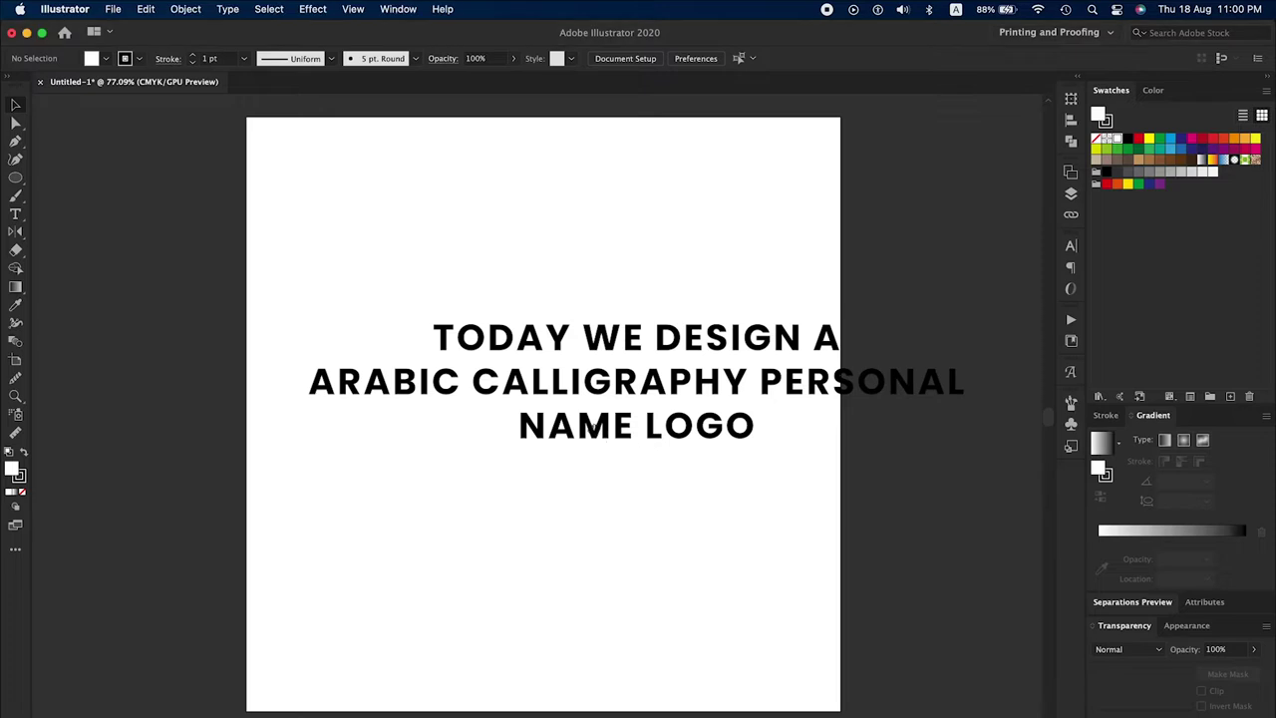
scroll(644, 436, left, 2)
scroll(619, 431, right, 1)
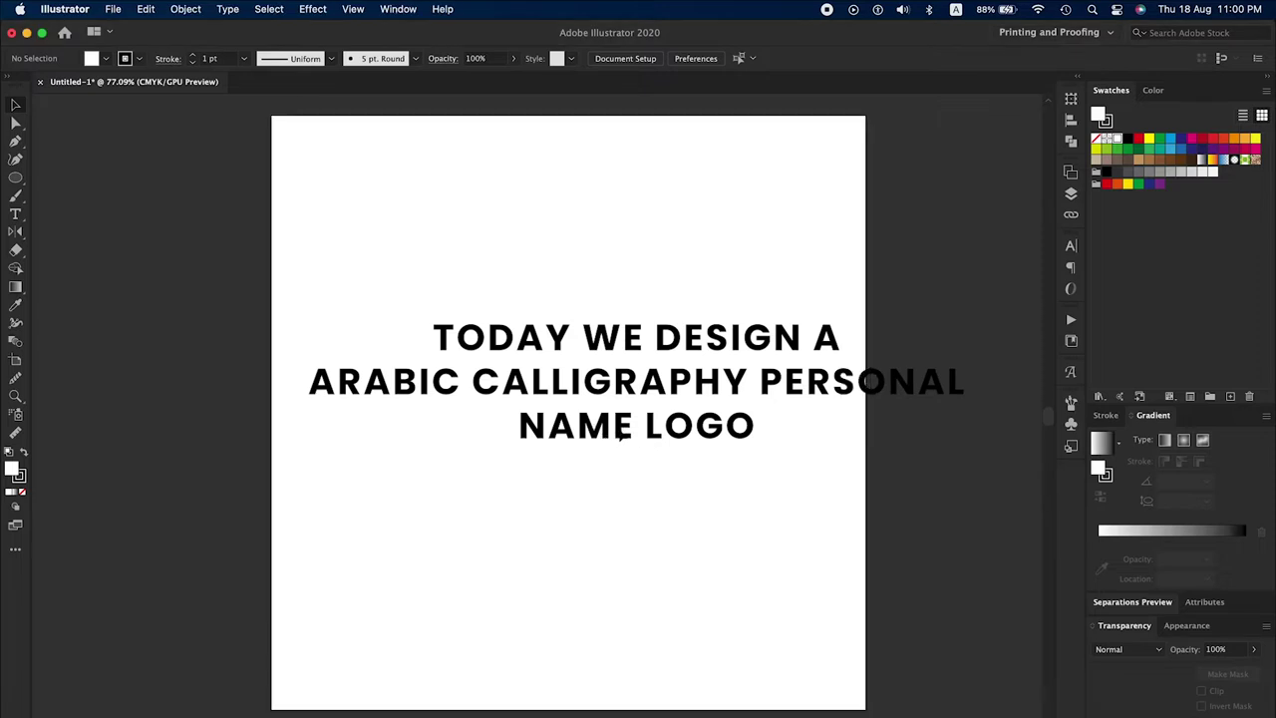
Place a Lorem ipsum line, enlarge it to about 60 pt, centre it, and select its text.
click(16, 215)
click(588, 423)
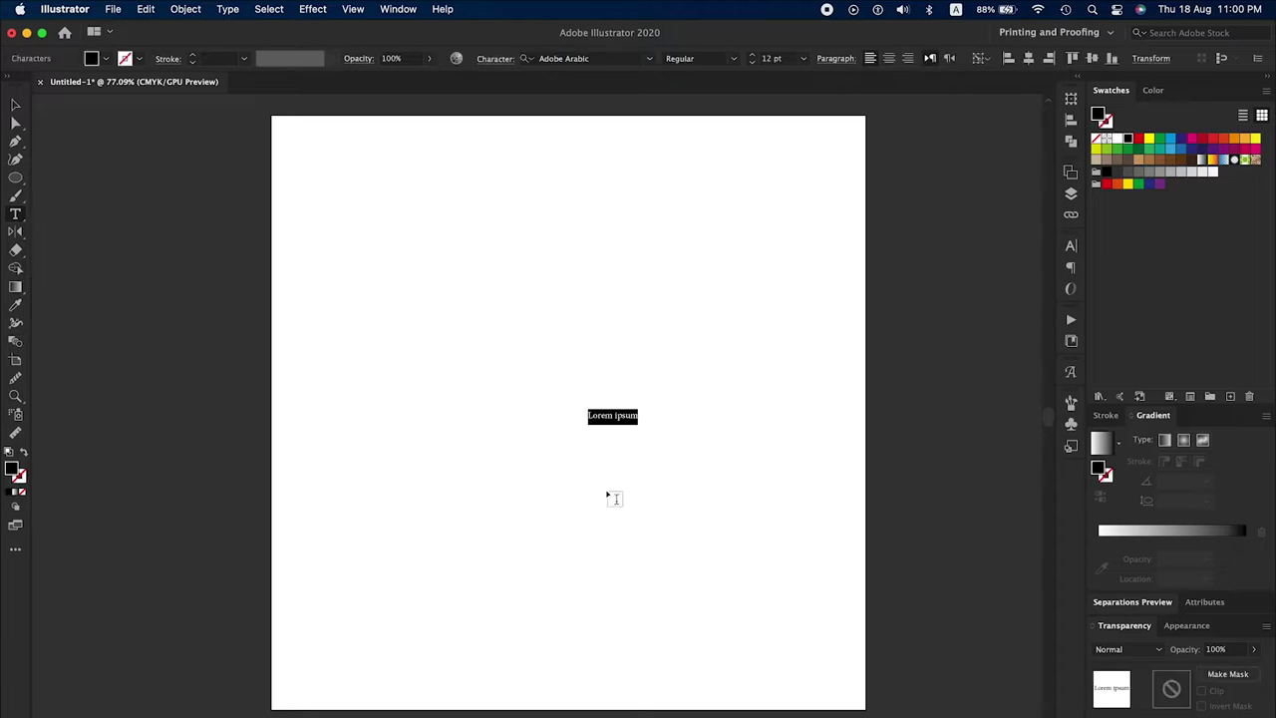
click(18, 105)
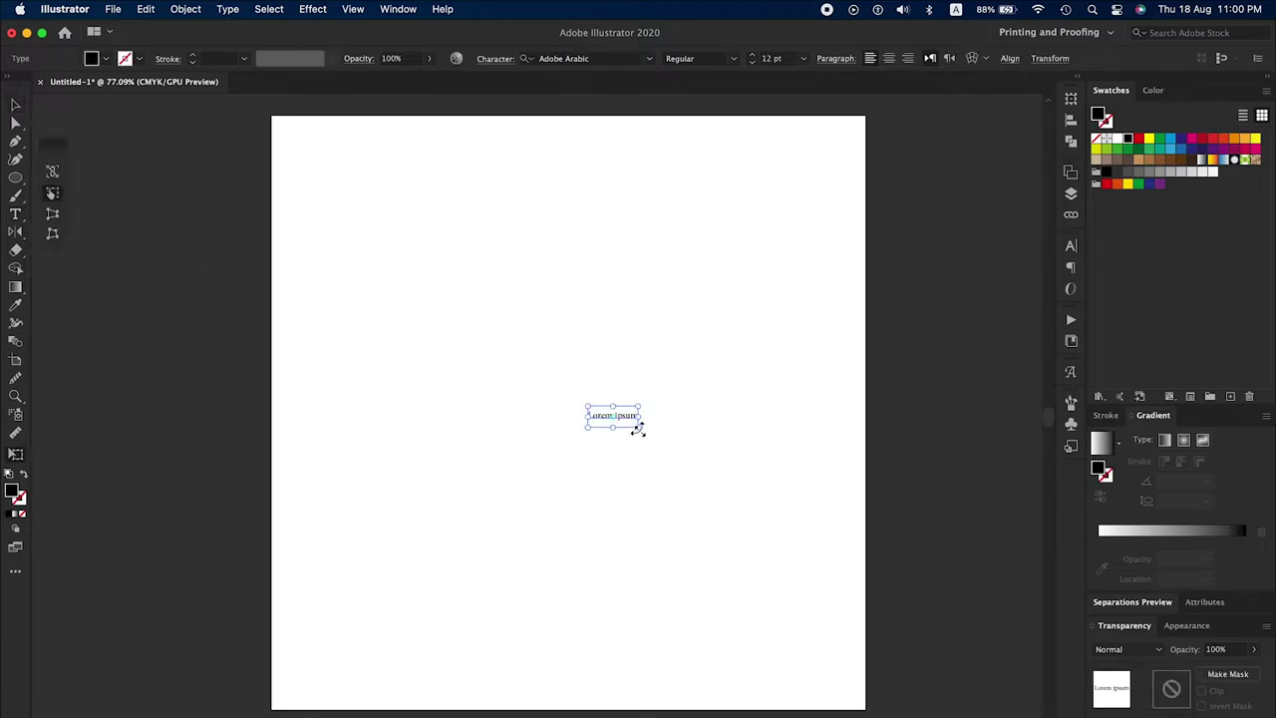
drag(638, 425, 729, 488)
drag(598, 409, 547, 417)
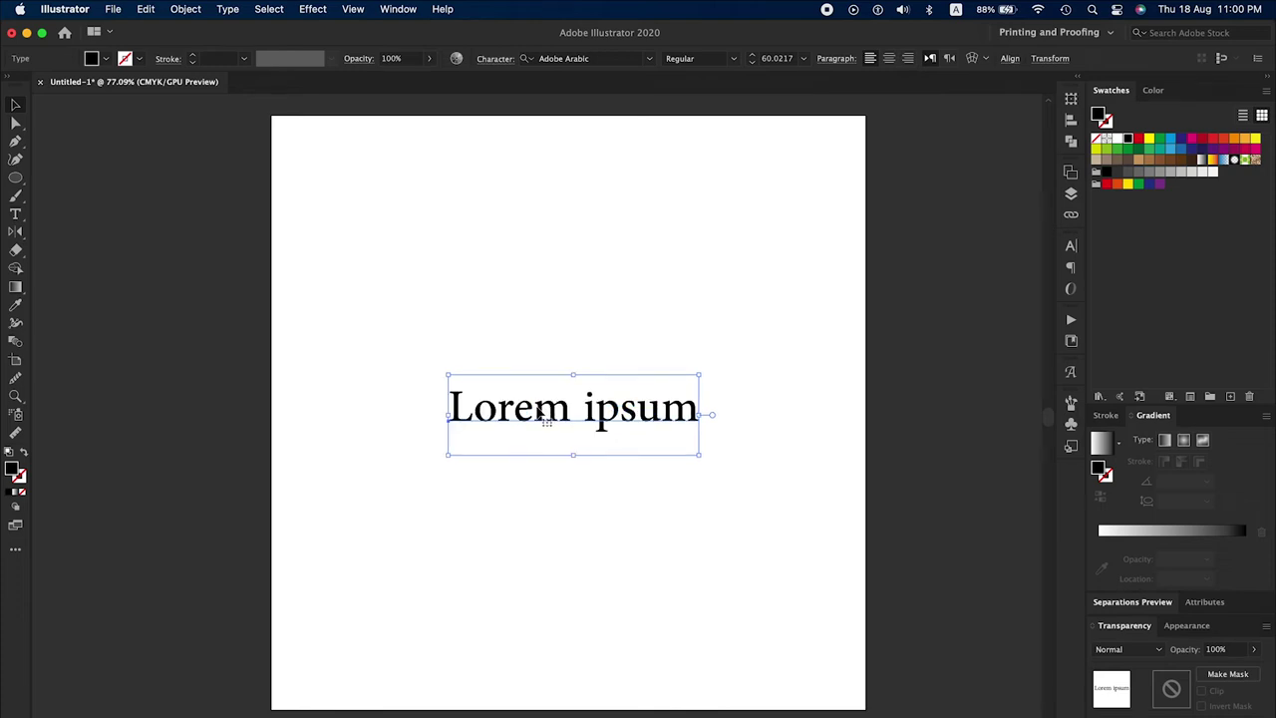
drag(538, 413, 541, 417)
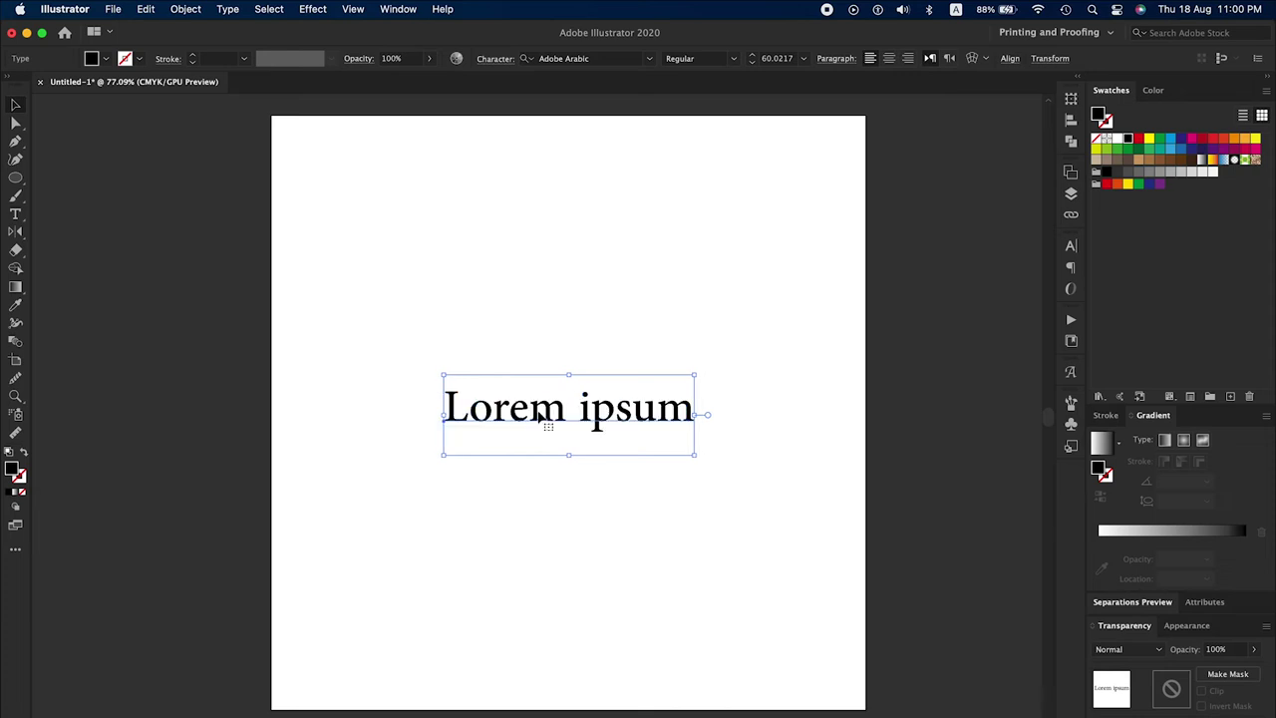
triple_click(549, 418)
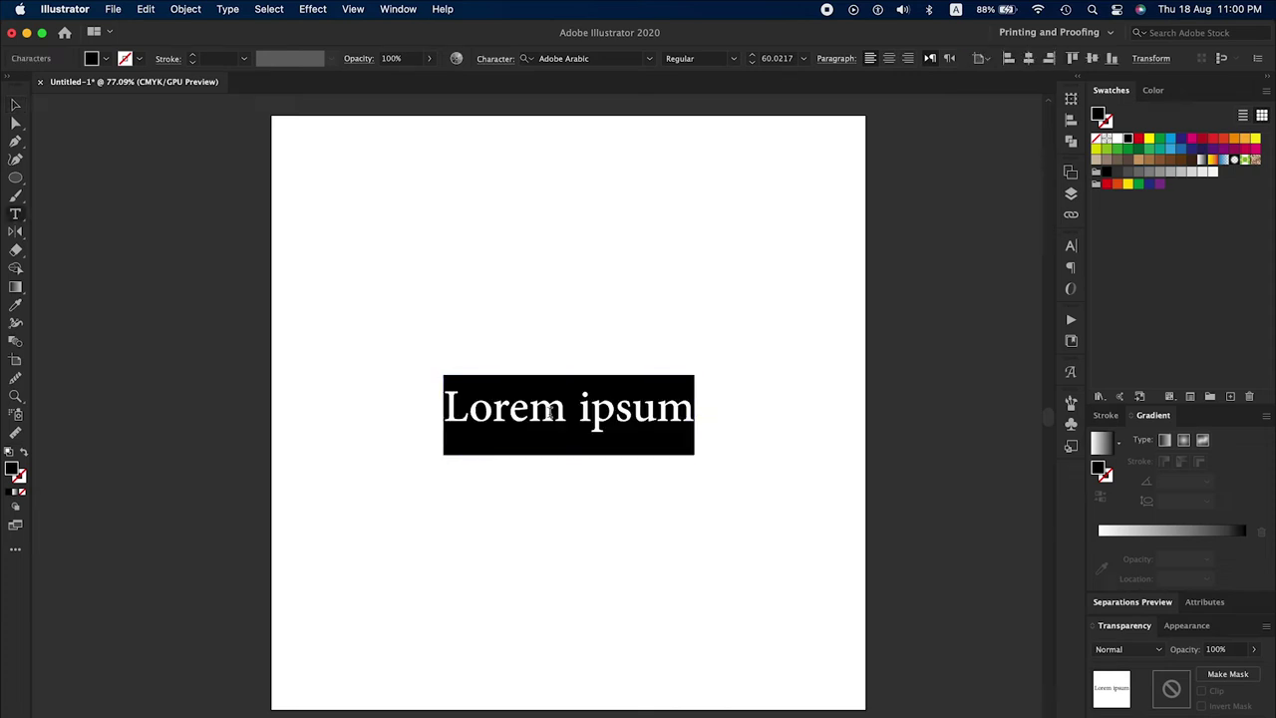
Replace the placeholder text with the Arabic name راشيد using the Arabic input source.
text(nh)
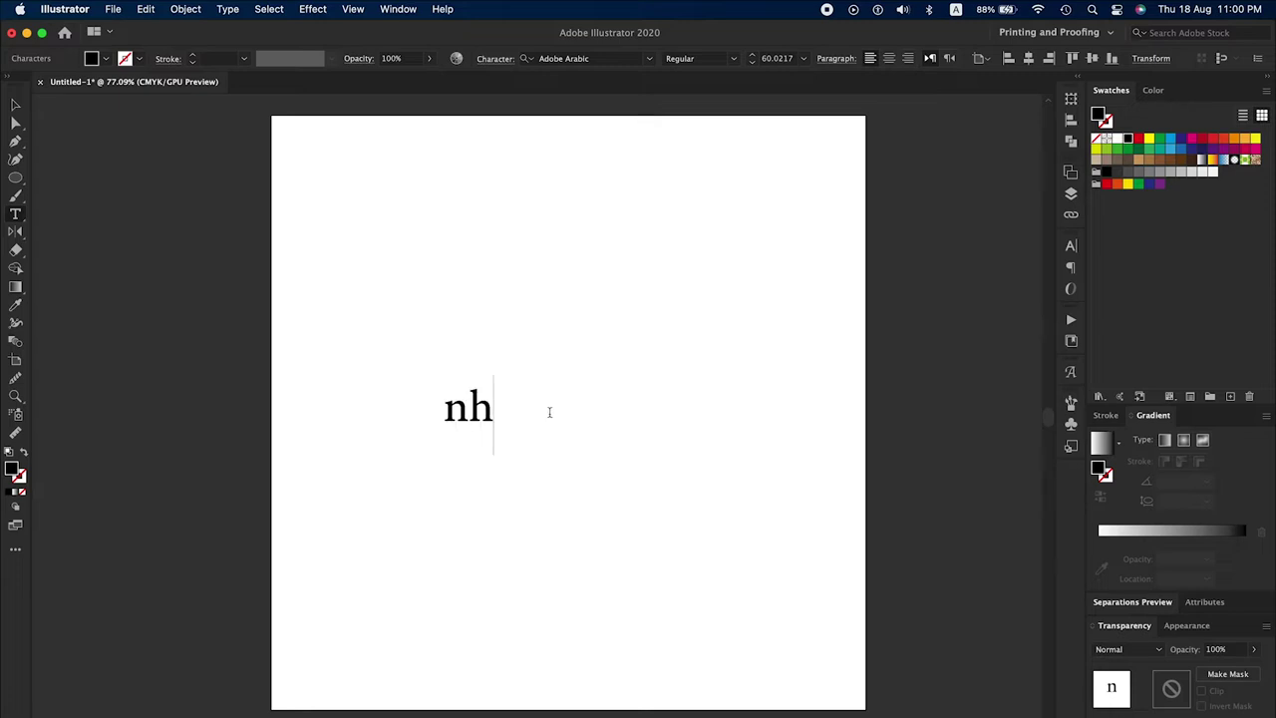
key(super+a)
click(952, 12)
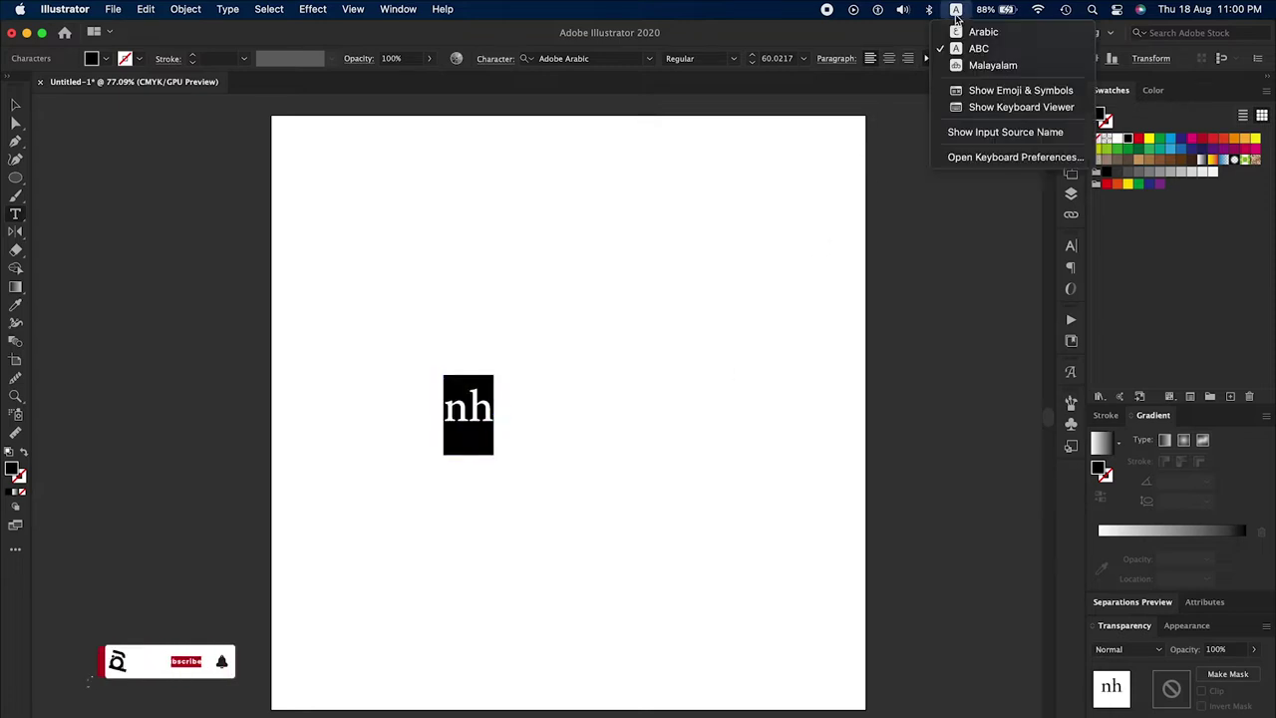
click(982, 30)
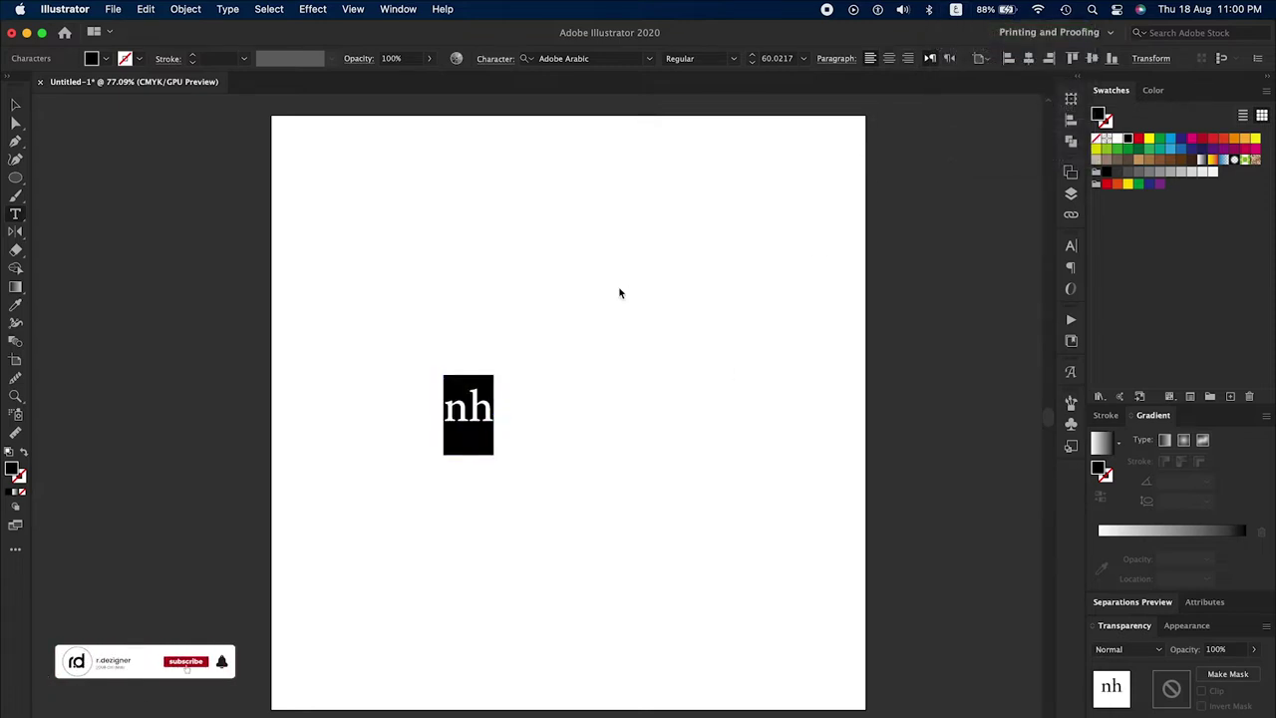
text(را)
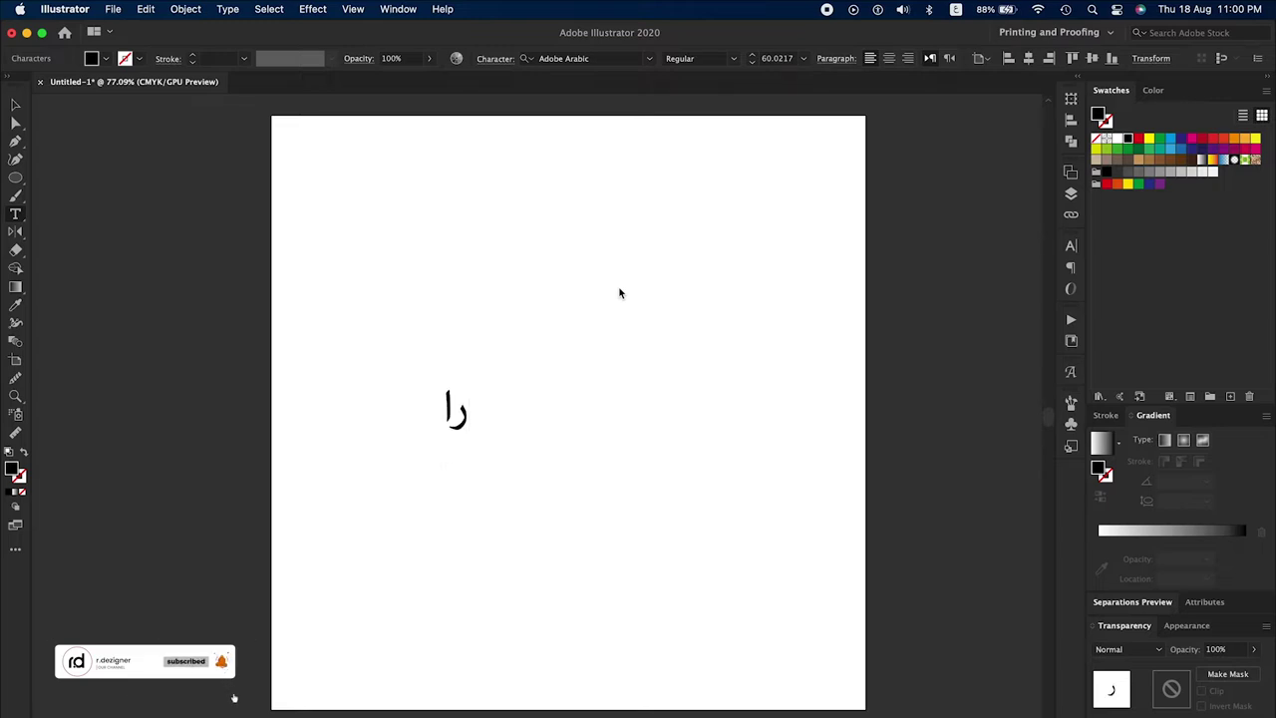
text(شي)
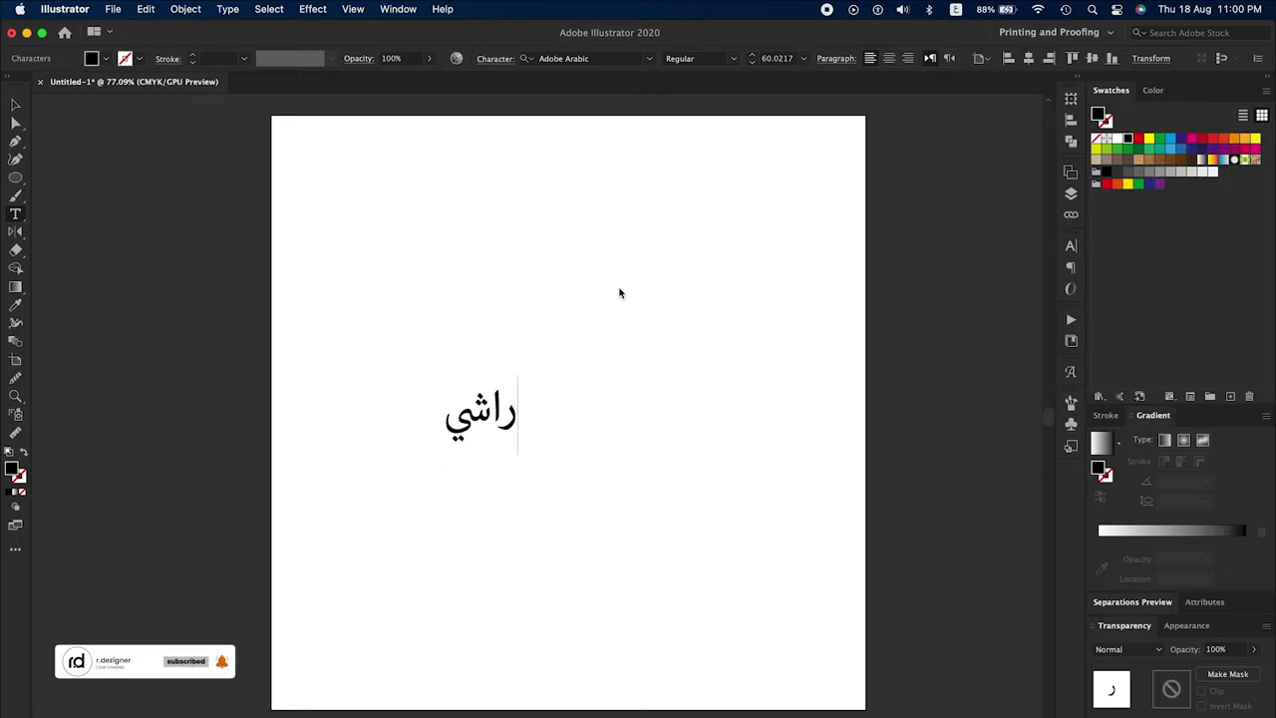
text(د)
Scale the Arabic name up to about 136 pt.
key(super+a)
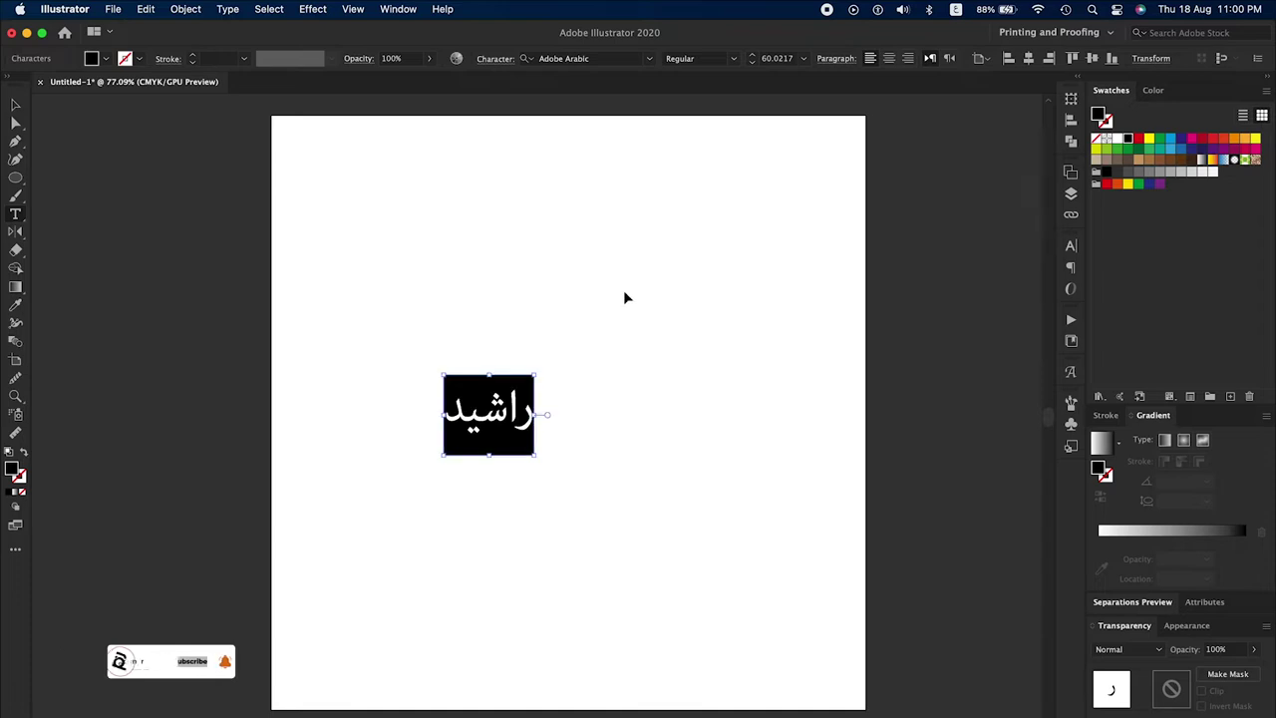
click(15, 109)
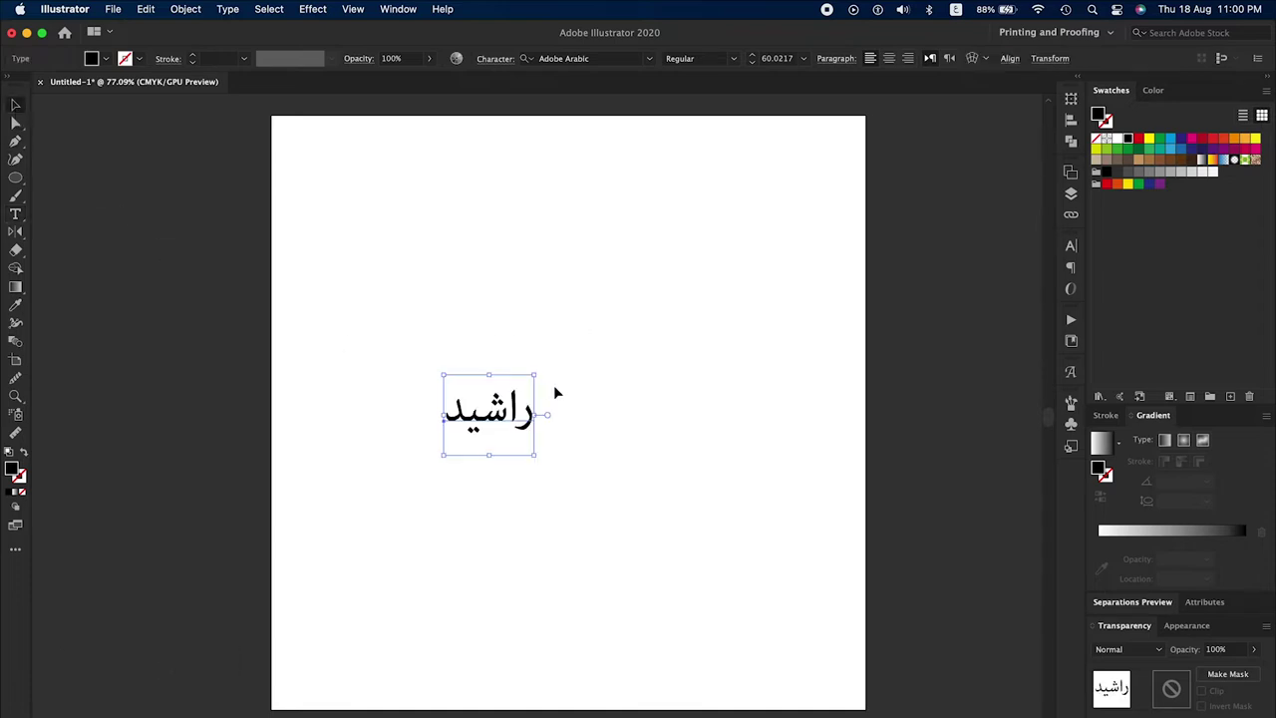
mouse_move(535, 376)
mouse_down()
mouse_move(607, 353)
mouse_move(613, 363)
mouse_up()
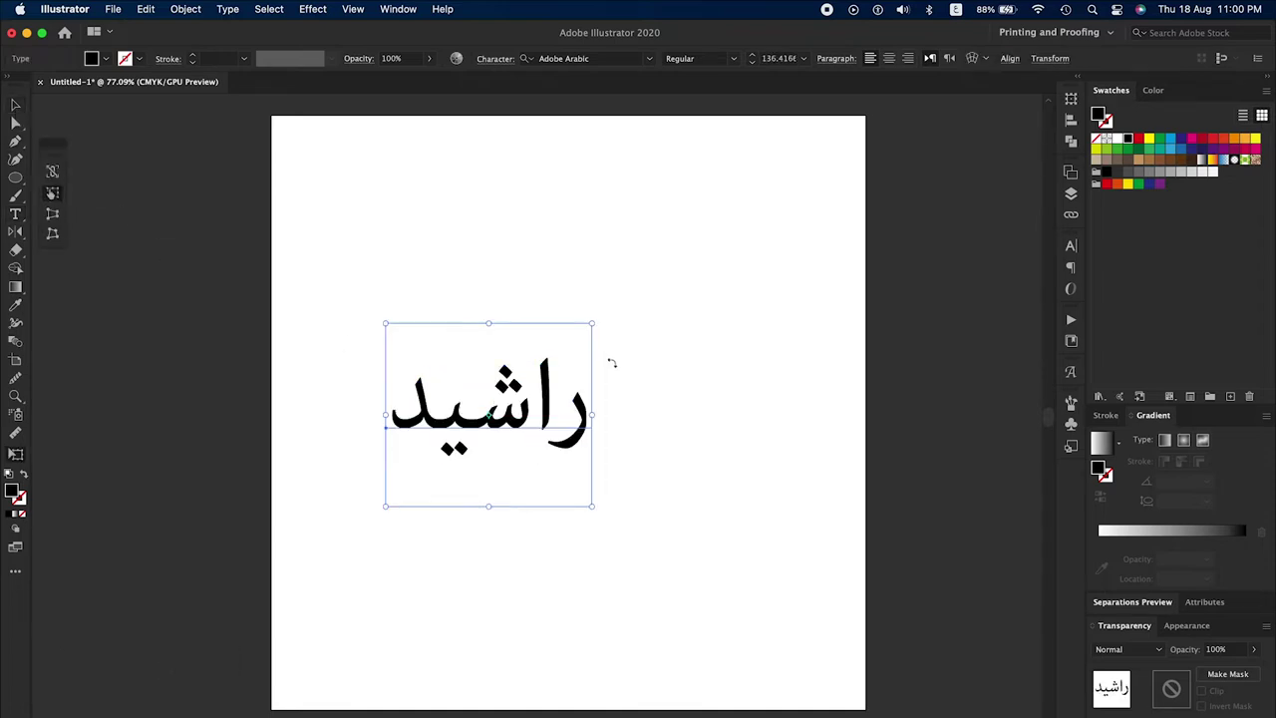
Centre راشيد horizontally and vertically on the artboard.
click(1071, 120)
click(913, 131)
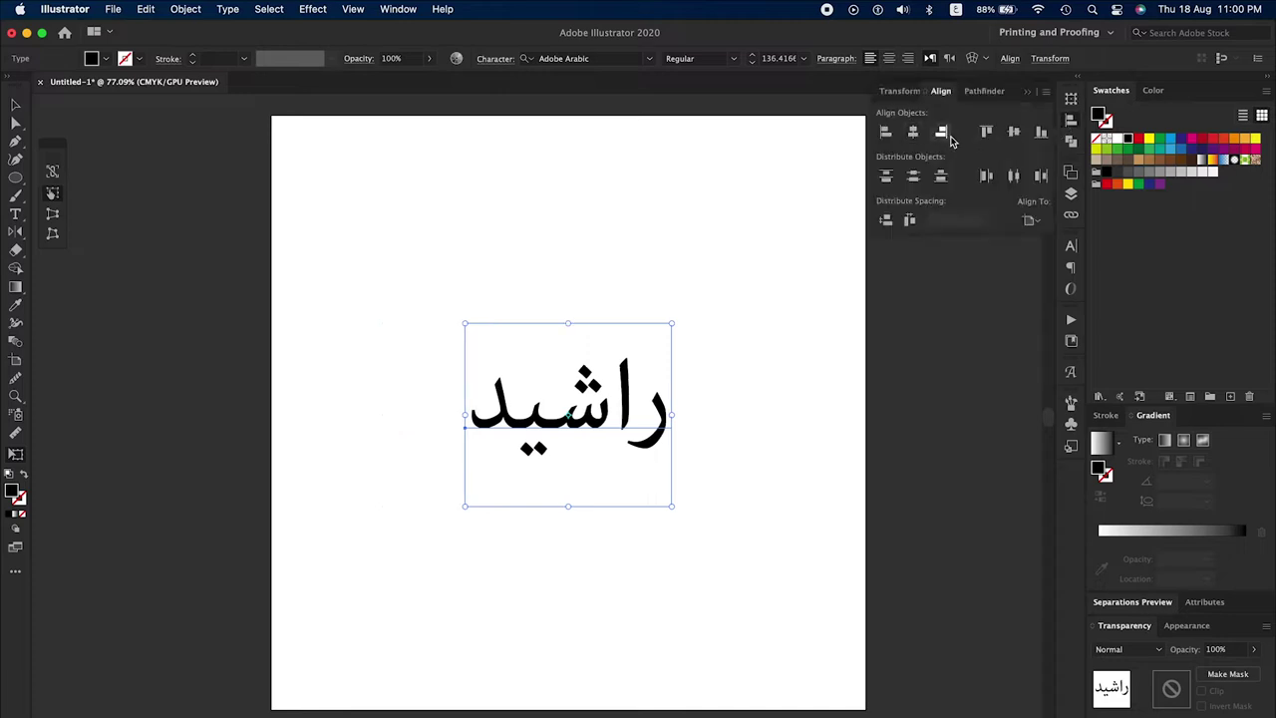
click(1012, 133)
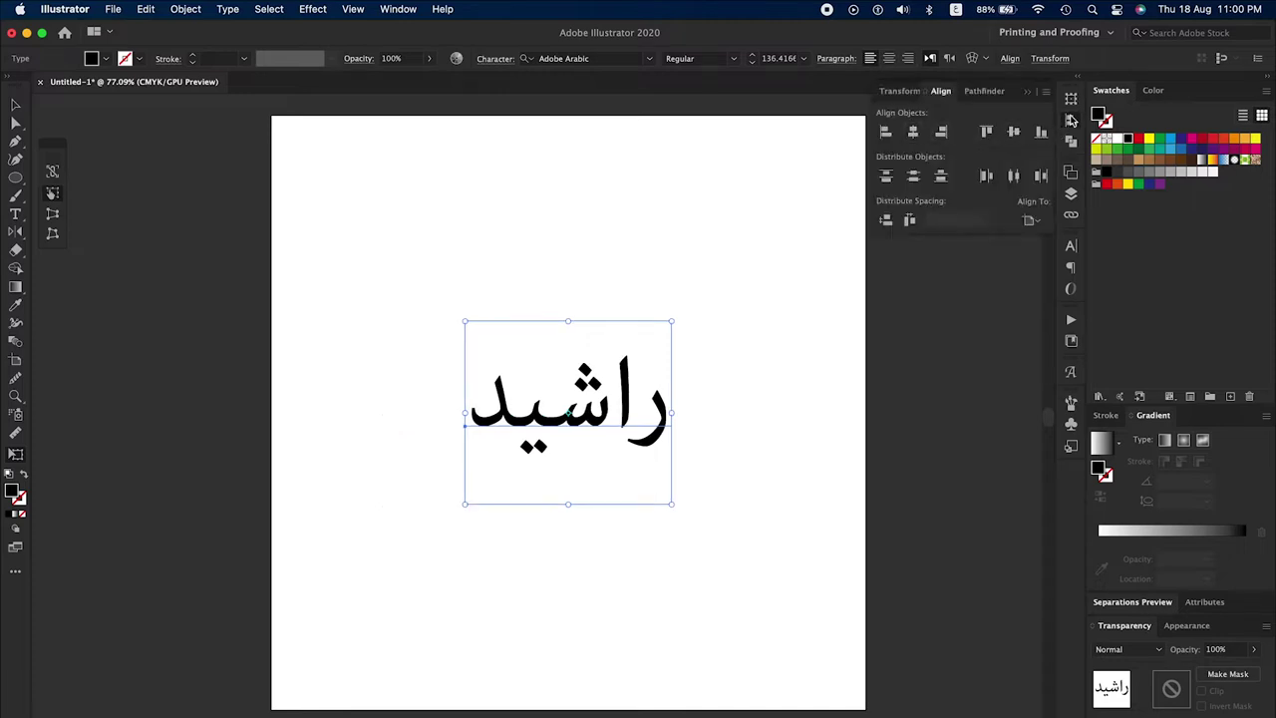
Set راشيد in DecoType Thuluth and convert its letters to outlines.
click(617, 57)
key(Down)
key(Down)
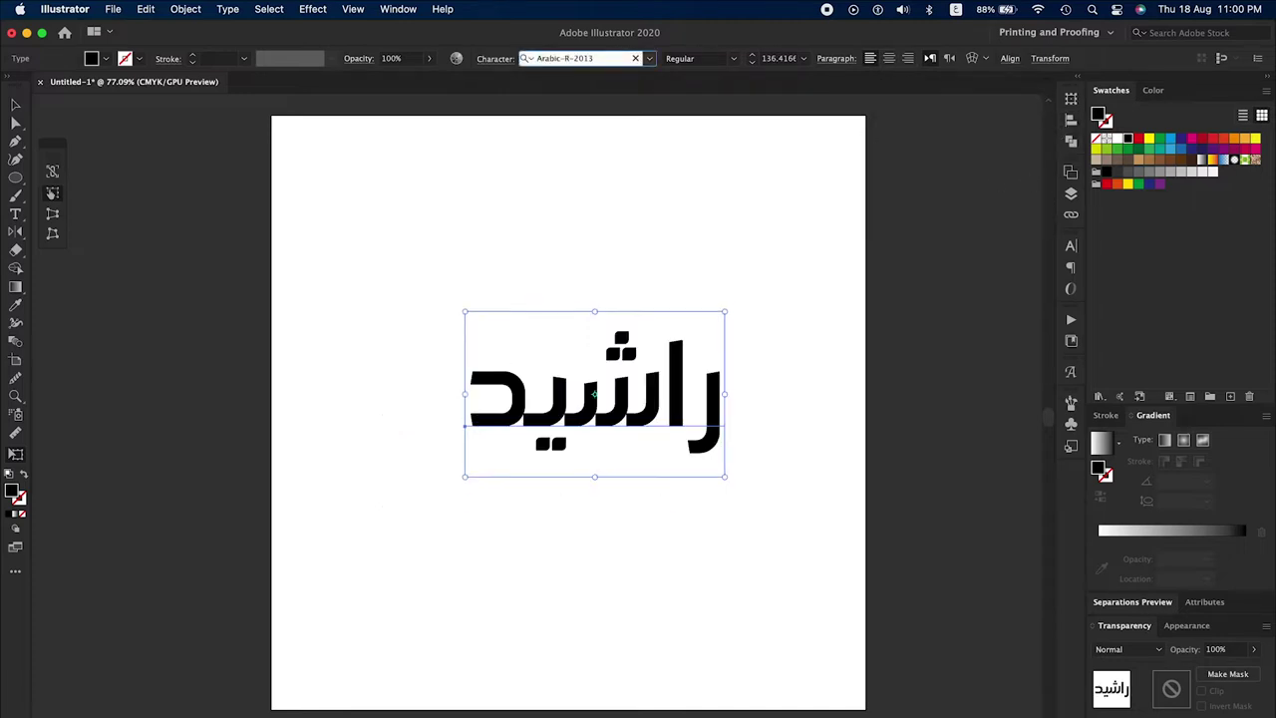
key(Down)
key(Down)
key(Down)
key(Down)
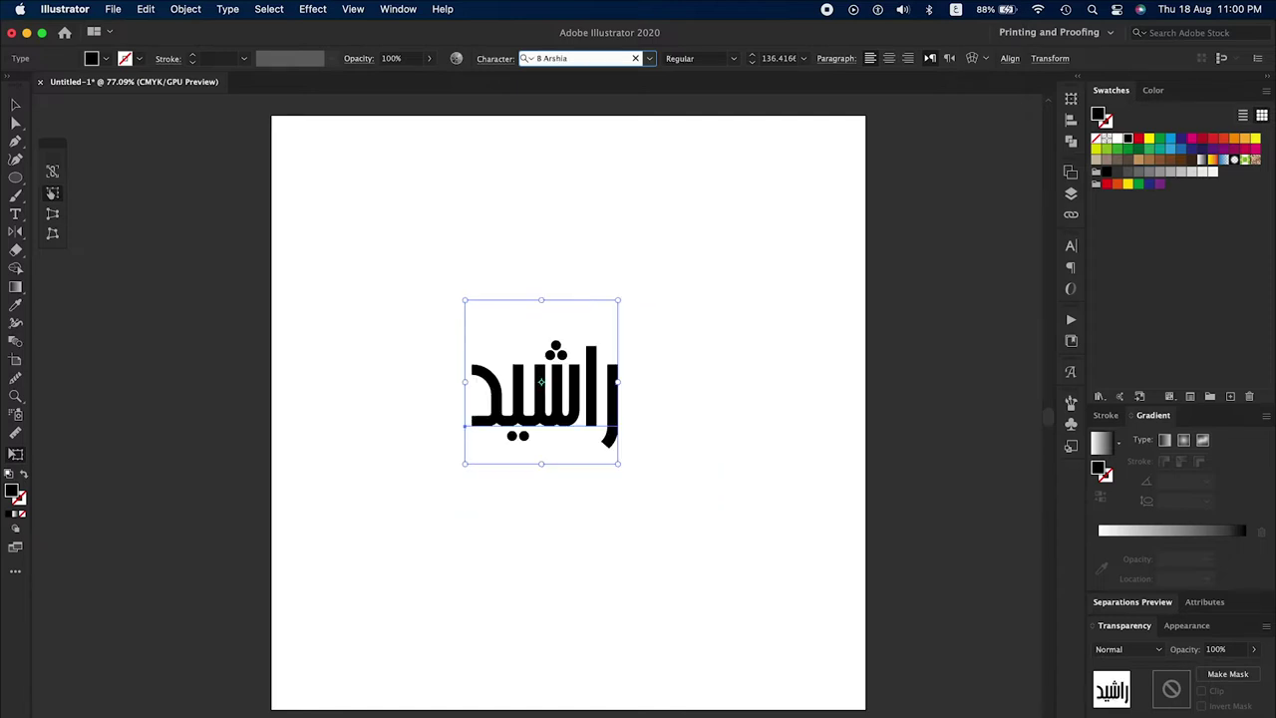
key(Up)
key(Down)
key(Down)
key(Down)
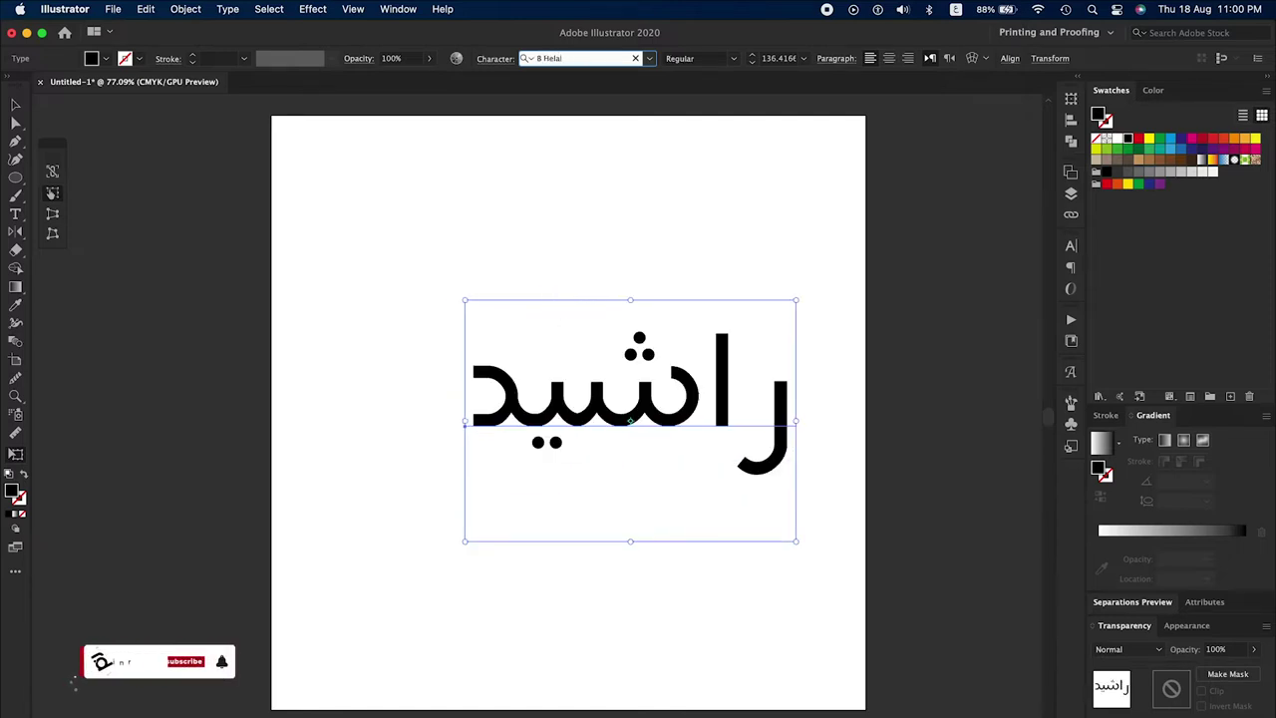
key(Down)
key(Down)
key(Down)
key(Down)
key(Down)
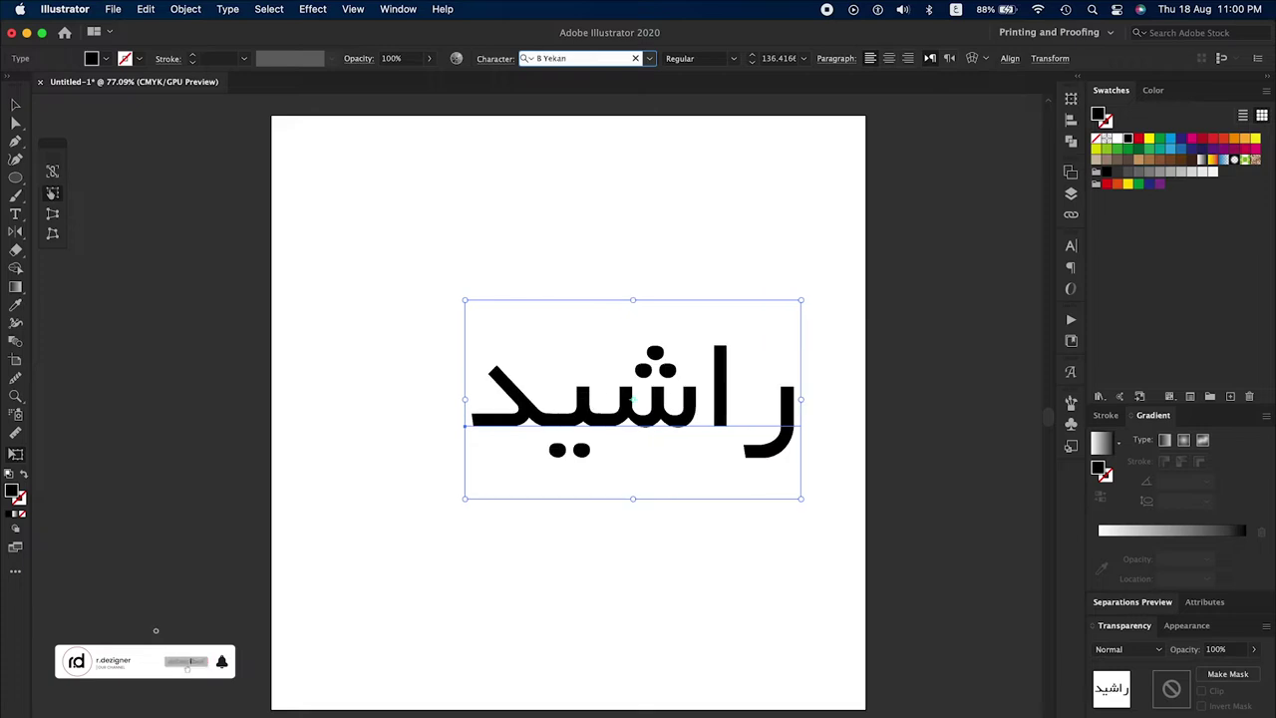
key(Up)
key(Up)
key(Down)
key(Down)
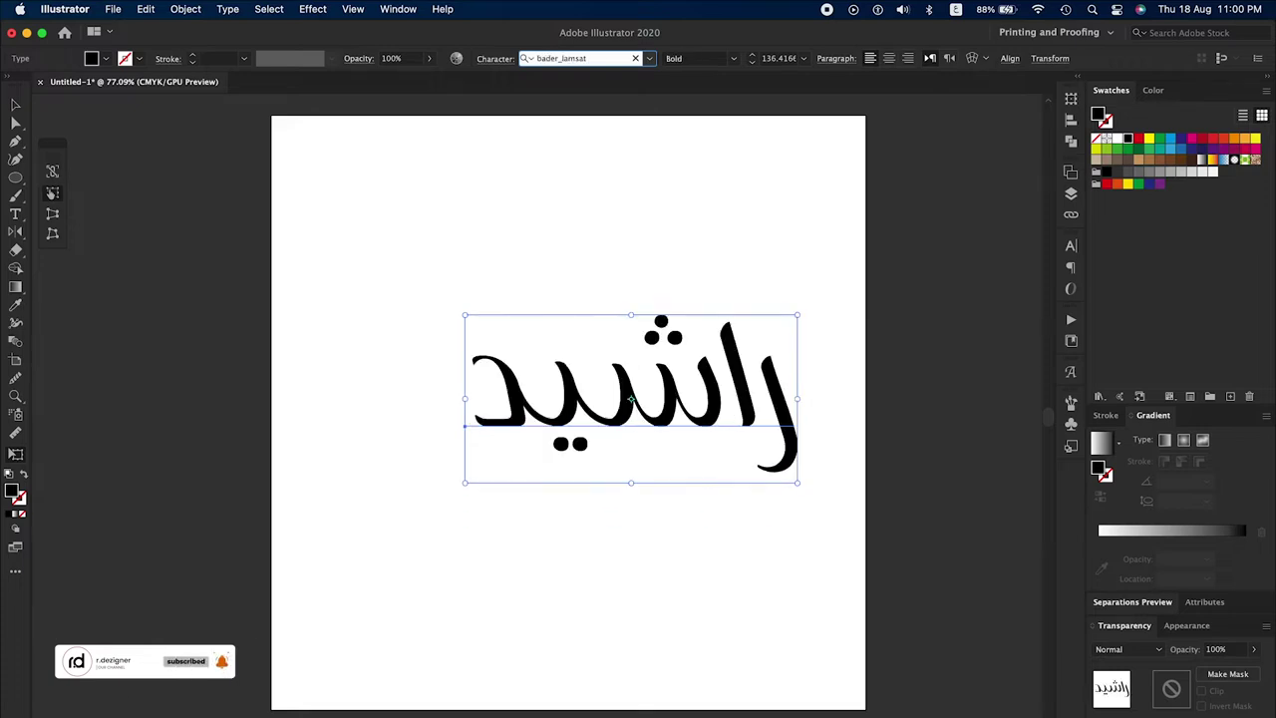
key(Down)
key(Down)
key(Down)
key(Down)
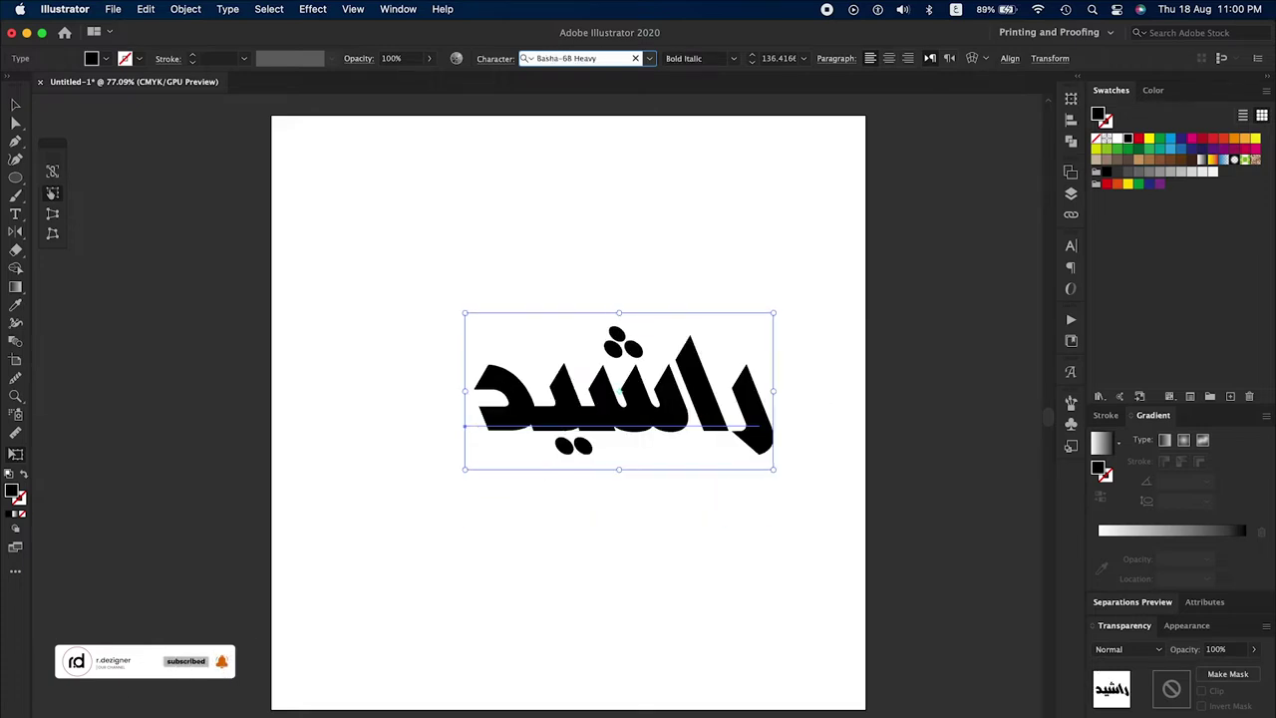
key(Down)
key(Down)
key(Down)
key(Down)
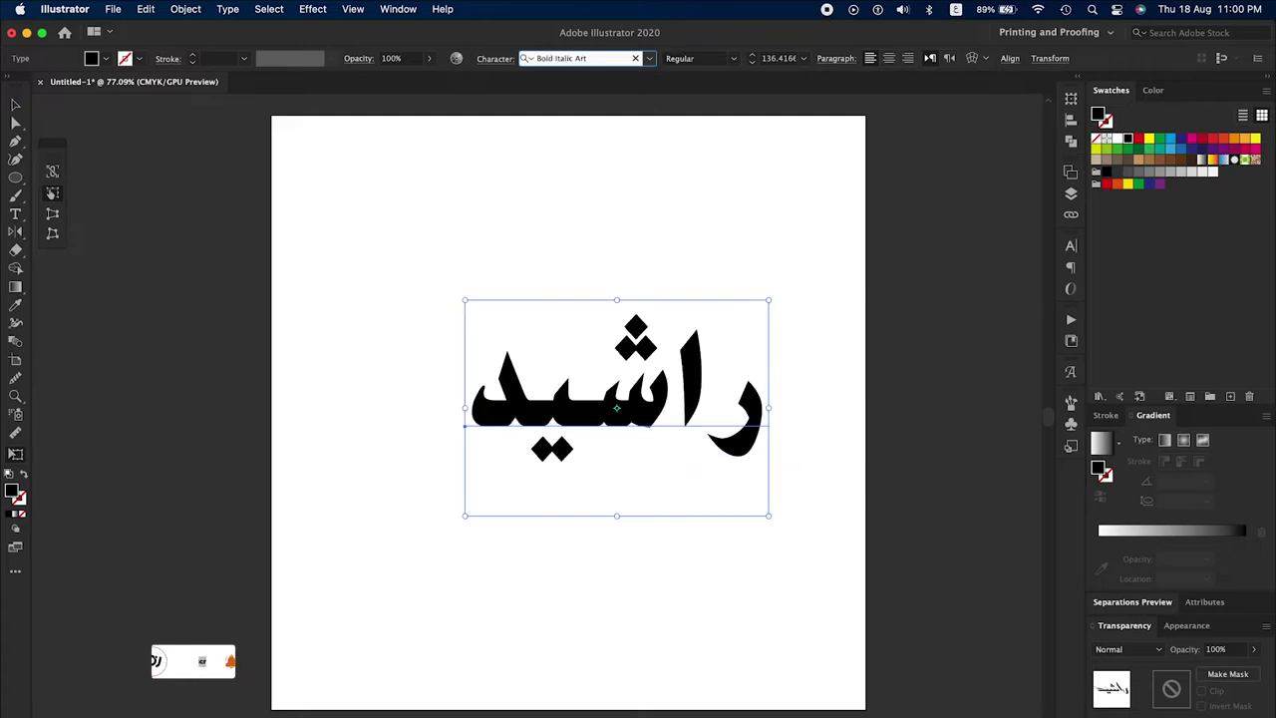
key(Down)
key(Down)
key(Down)
key(Down)
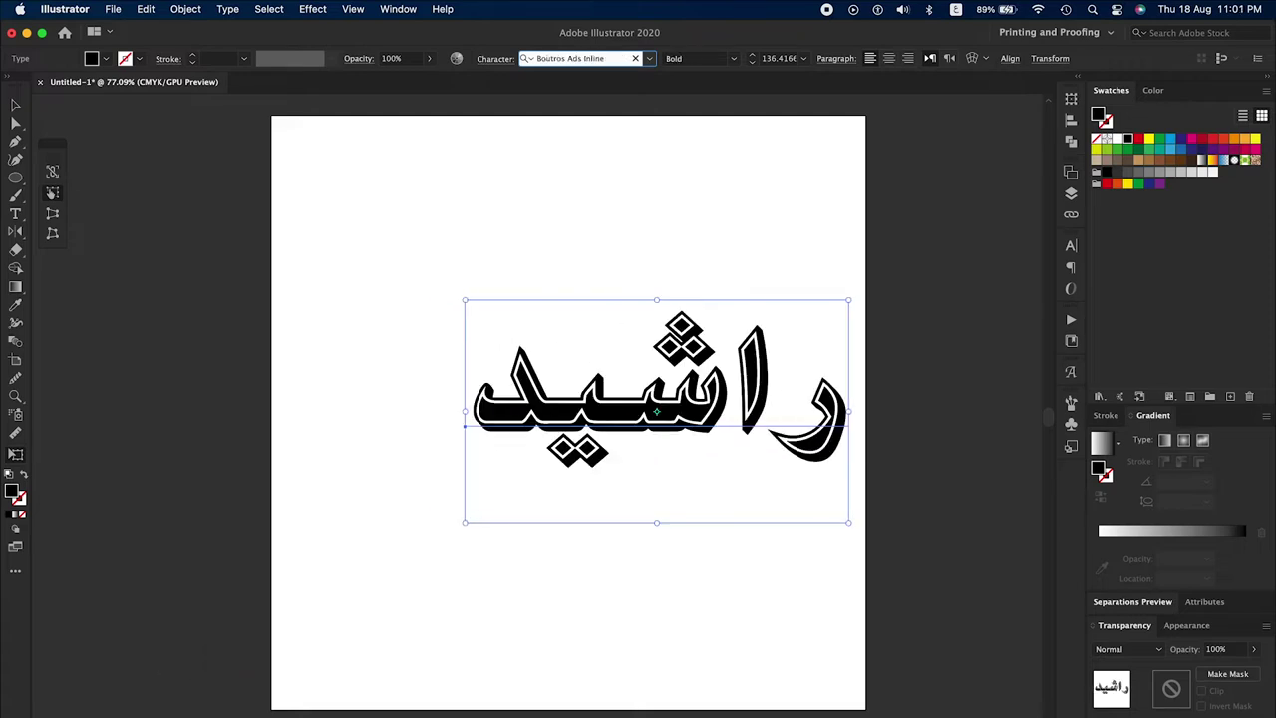
key(Down)
key(Down)
key(Down)
key(Down)
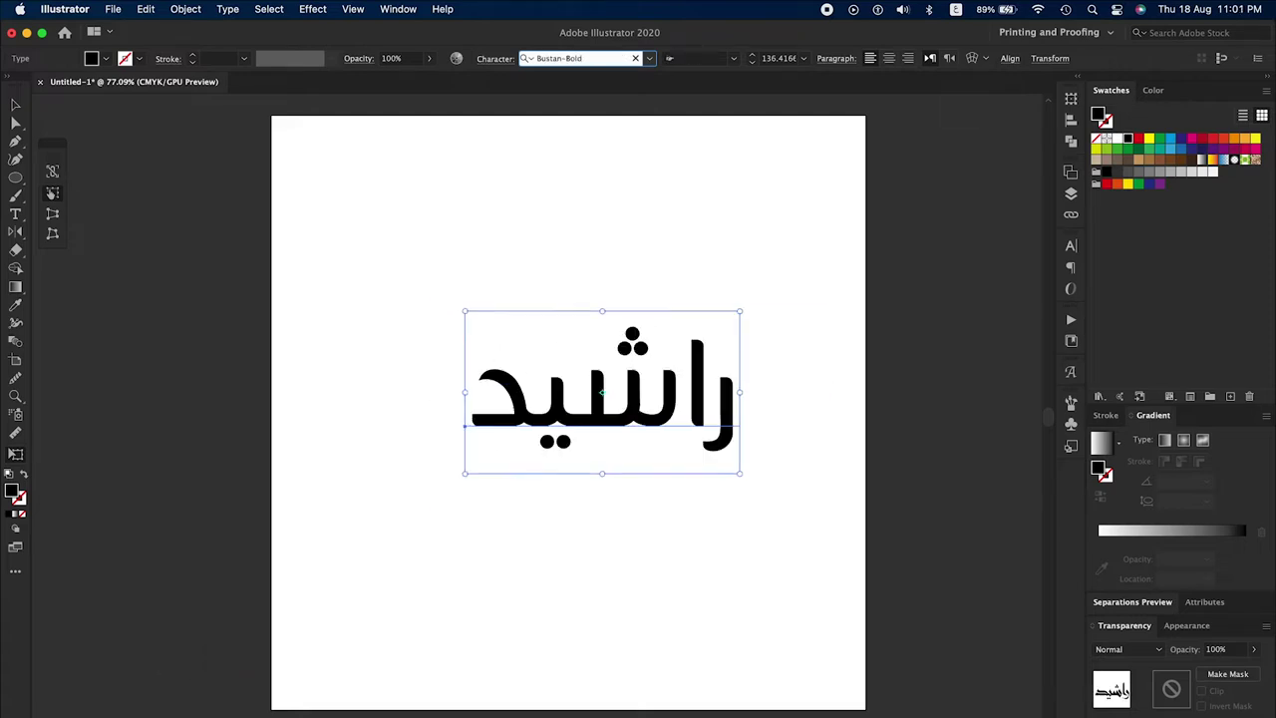
key(Down)
key(Down)
key(Down)
key(Down)
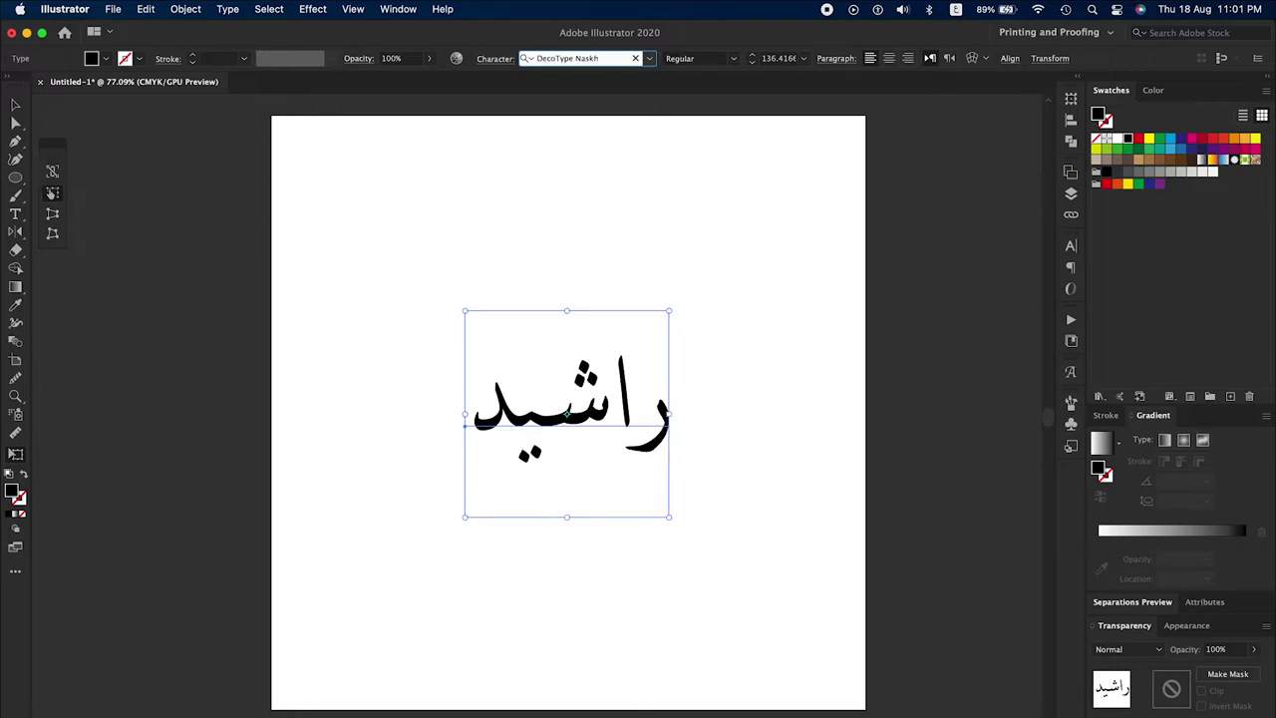
key(Down)
key(Down)
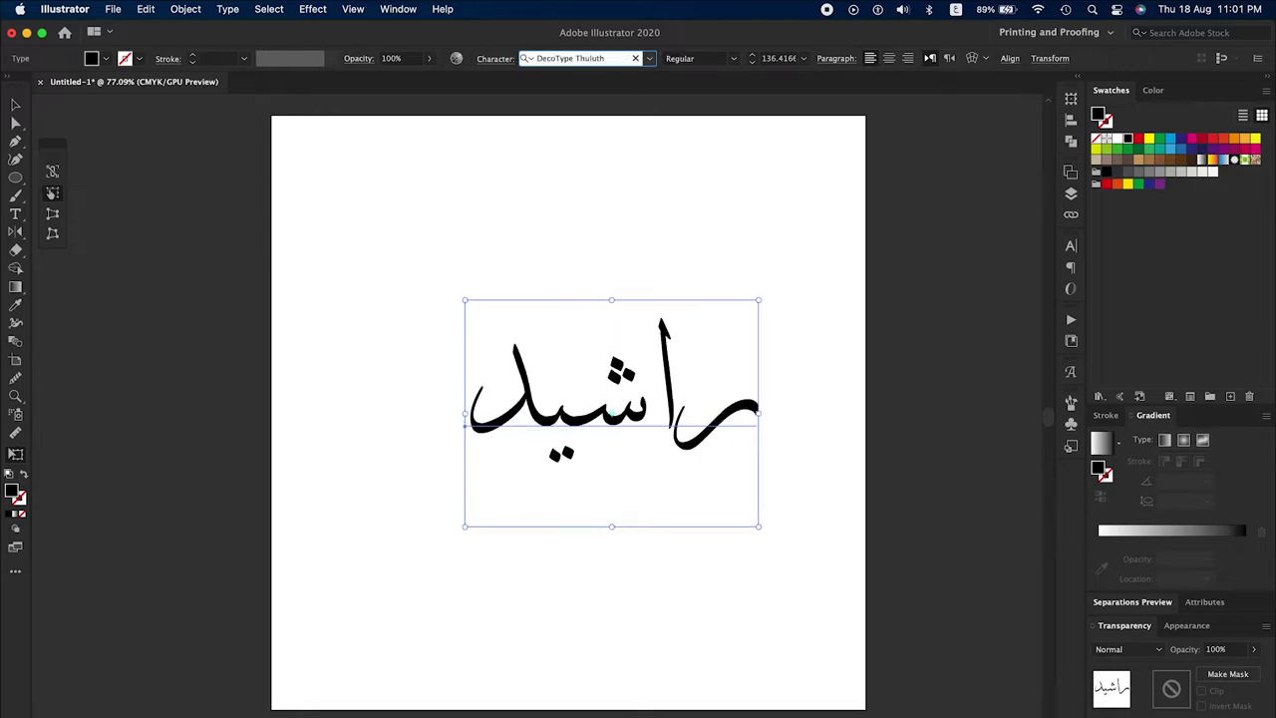
key(Return)
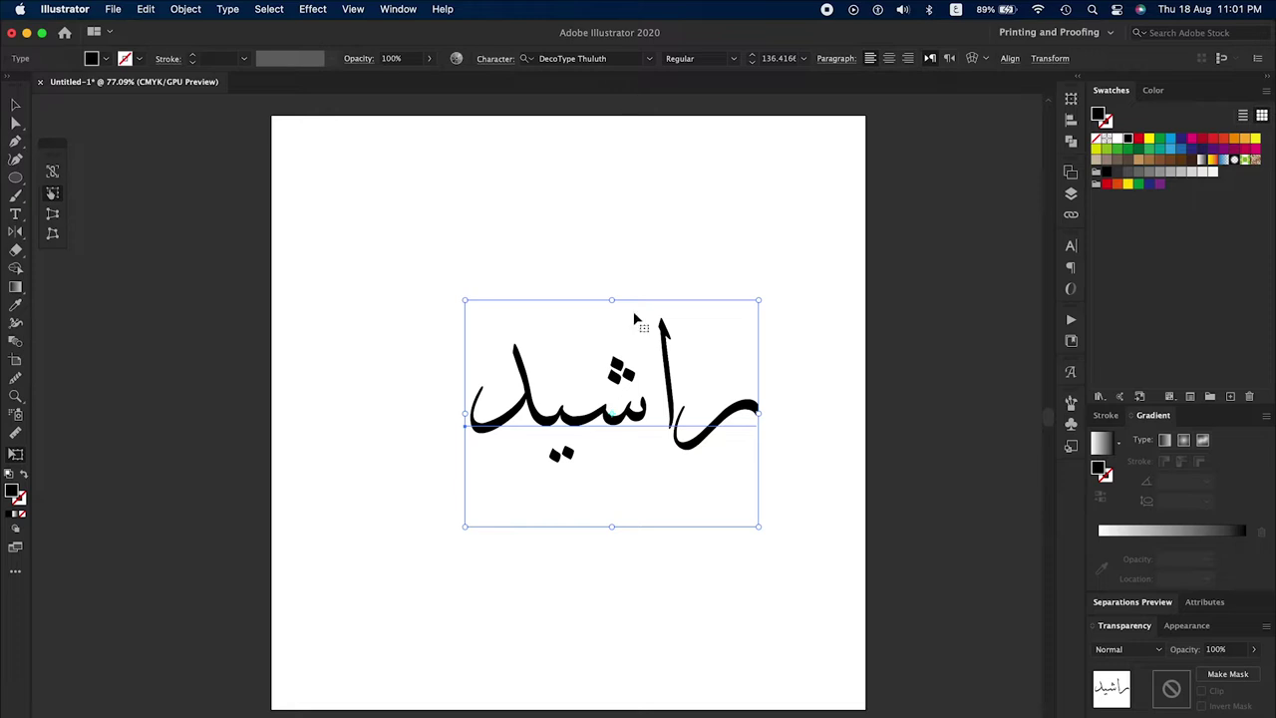
key(ctrl+shift+o)
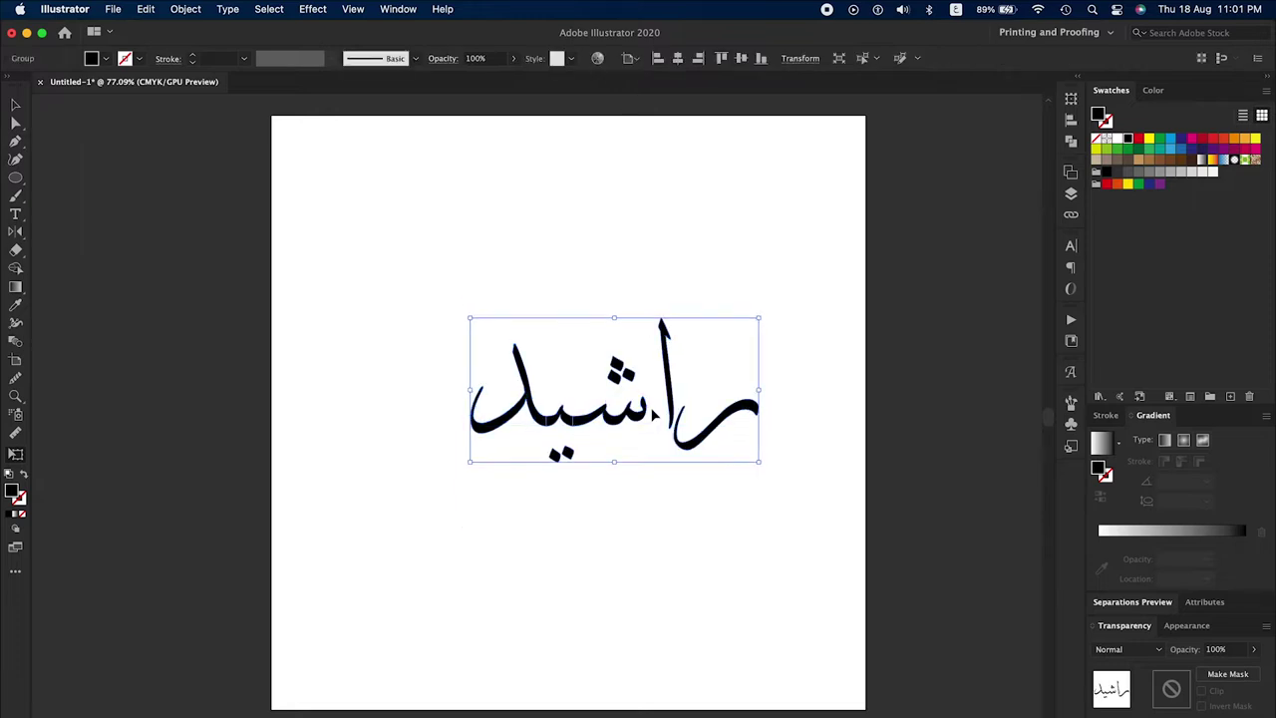
Slide the alef and ra strokes left, closer to the shin.
click(655, 529)
scroll(649, 385, up, 3)
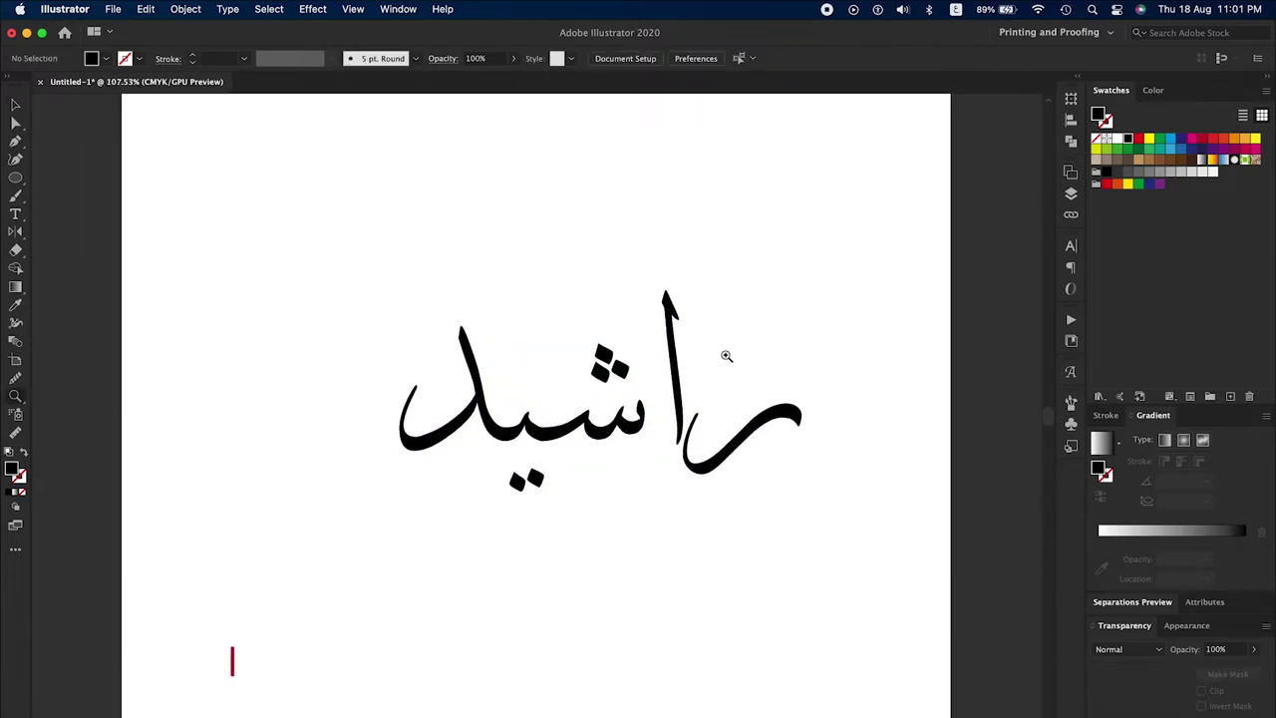
drag(685, 381, 720, 453)
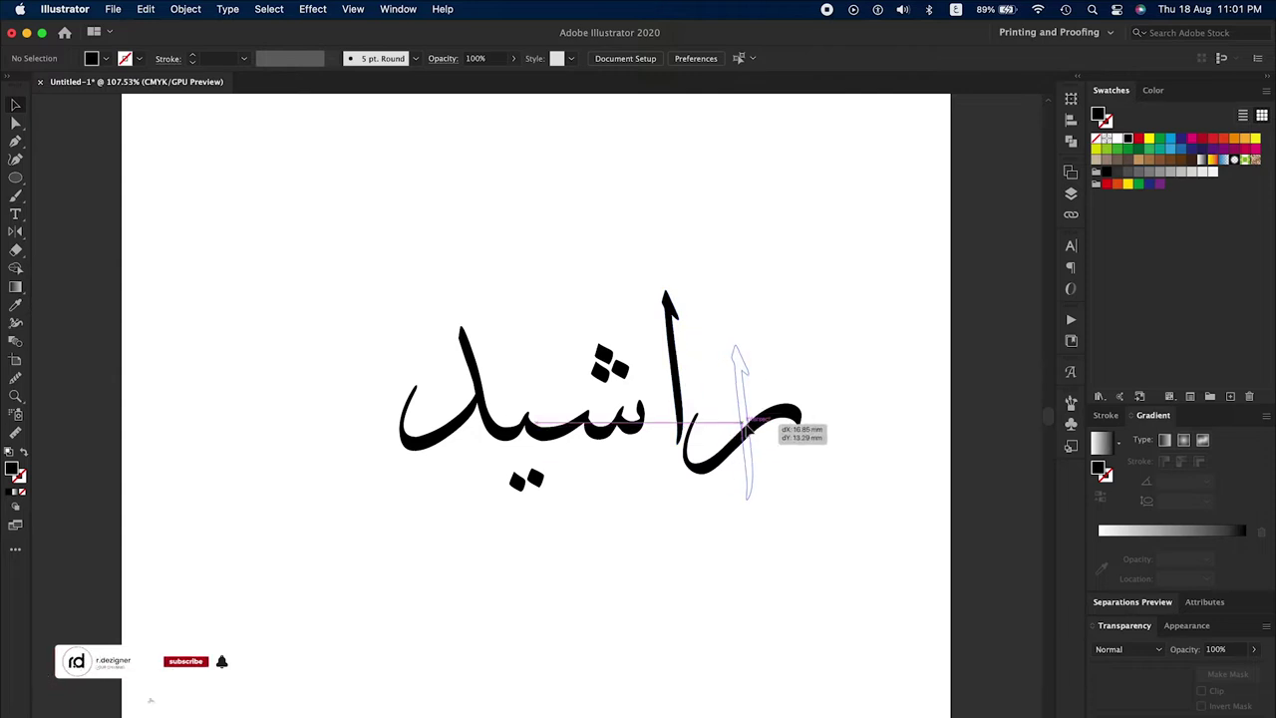
shift+click(793, 420)
drag(792, 419, 698, 413)
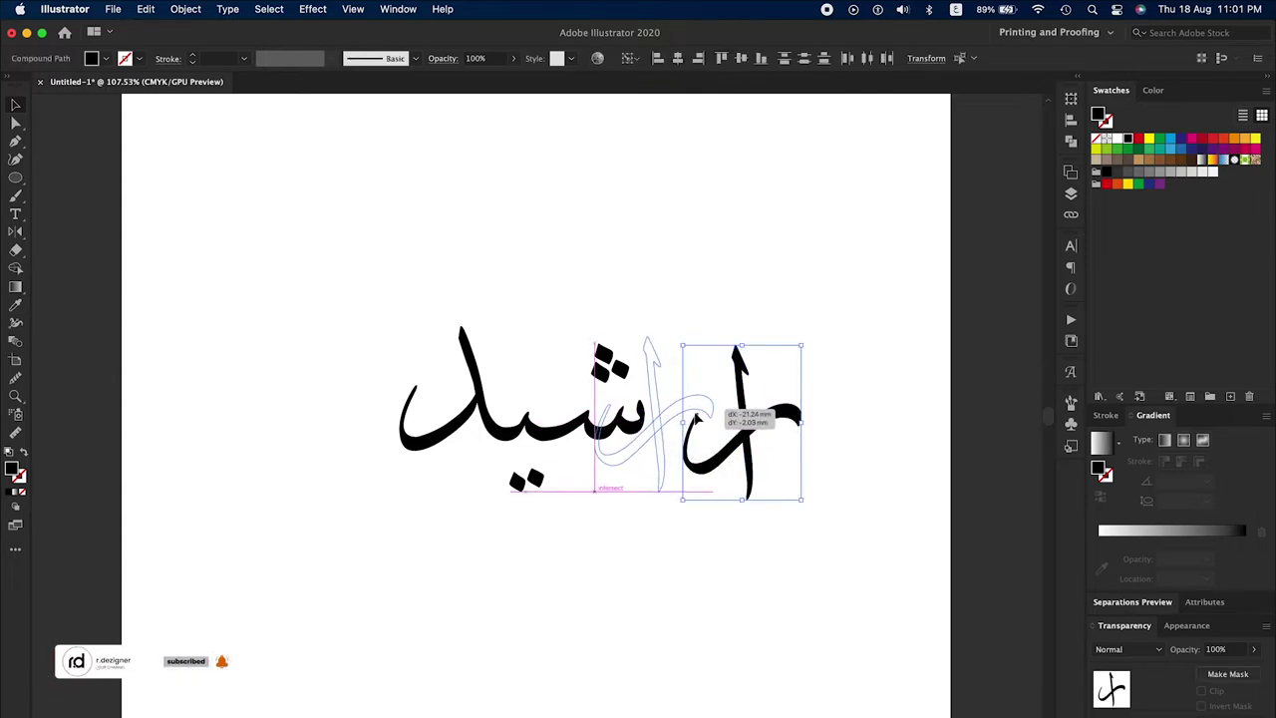
drag(698, 415, 700, 416)
Select the whole word and scale it up.
click(765, 430)
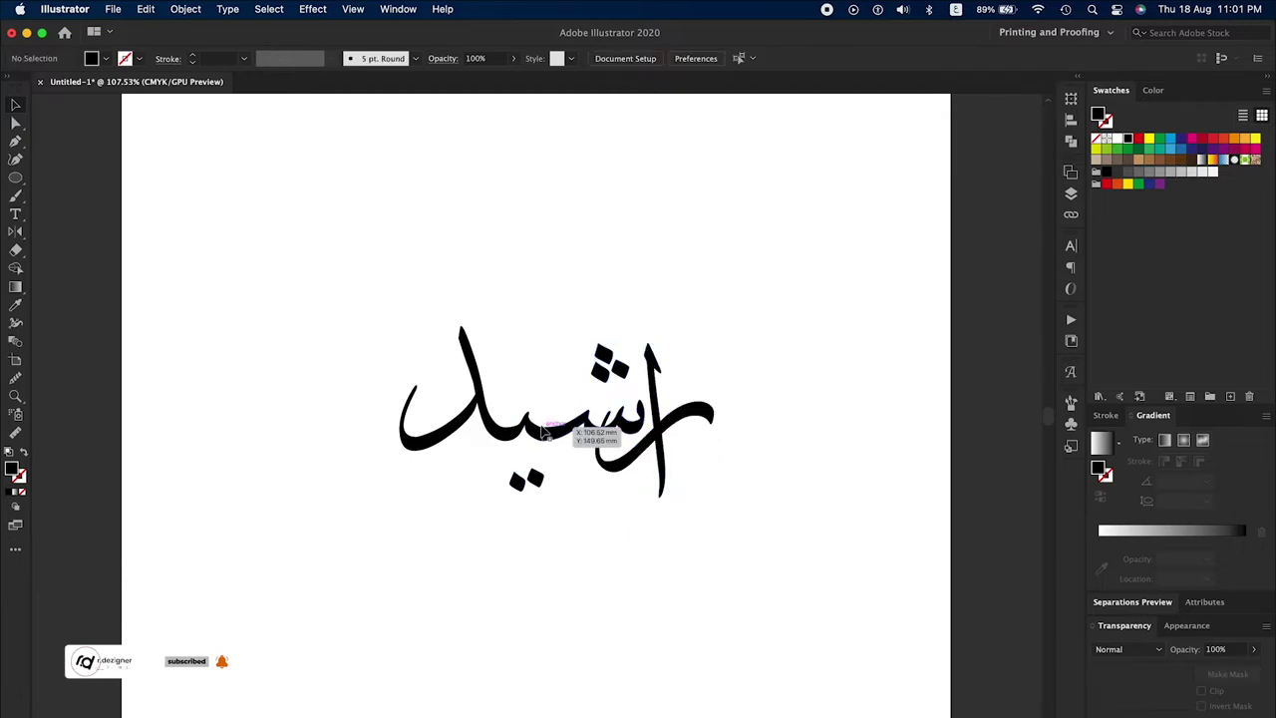
click(588, 430)
click(531, 436)
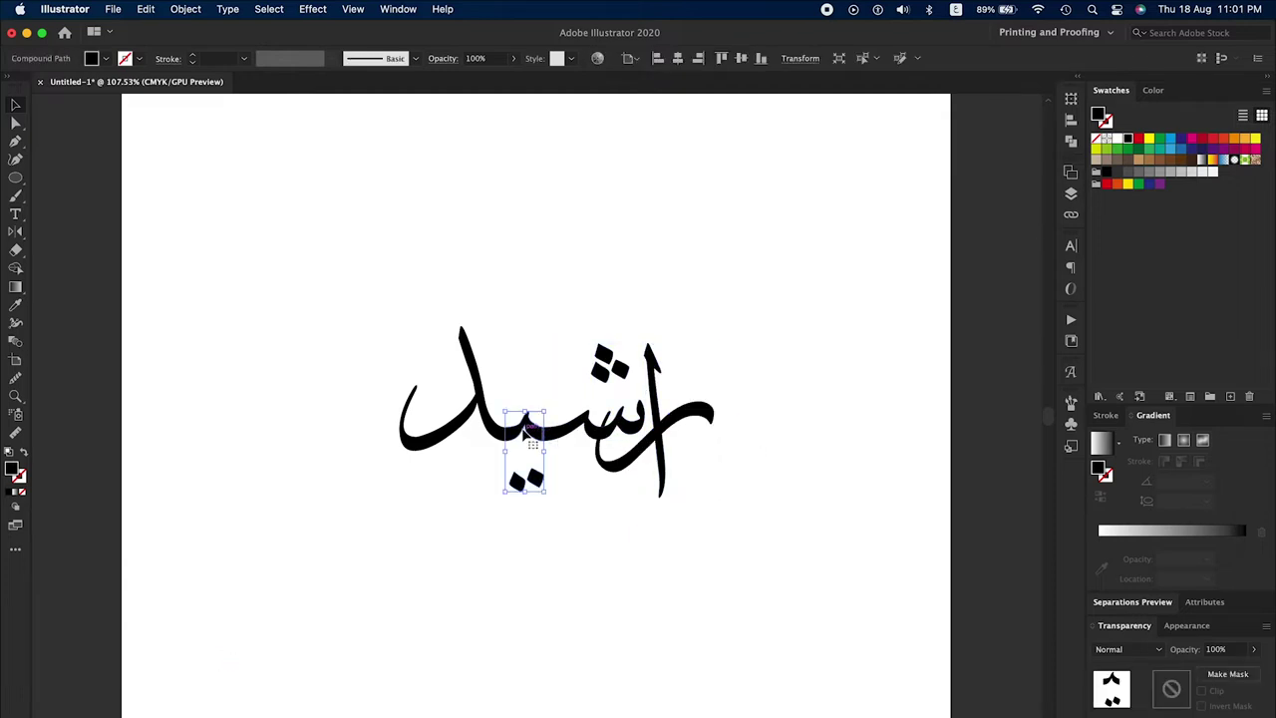
click(503, 429)
drag(723, 302, 361, 524)
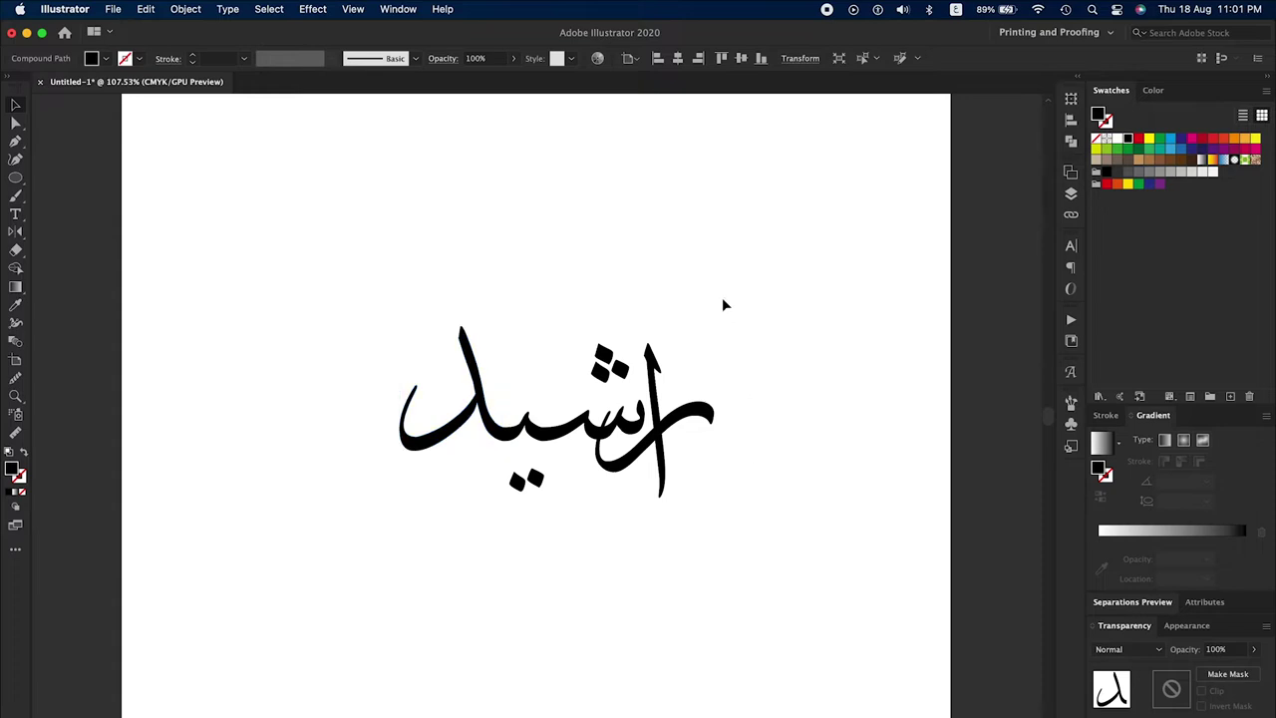
drag(715, 500, 750, 524)
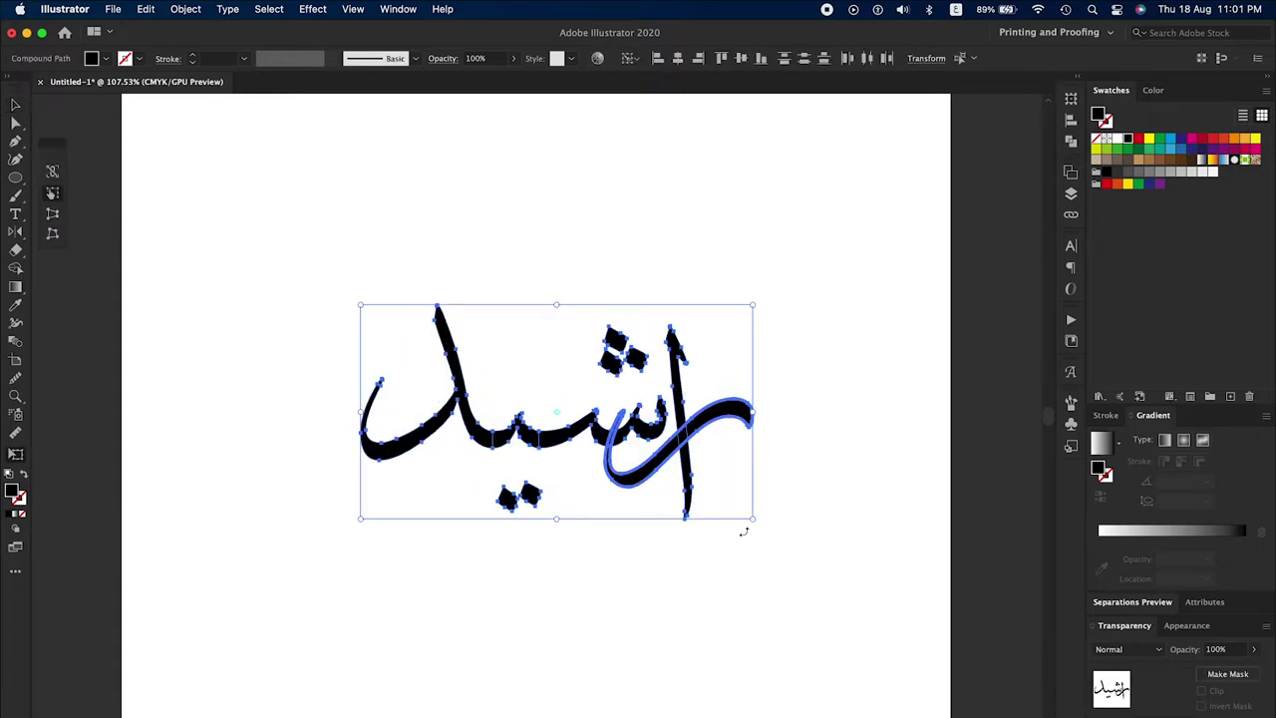
click(718, 564)
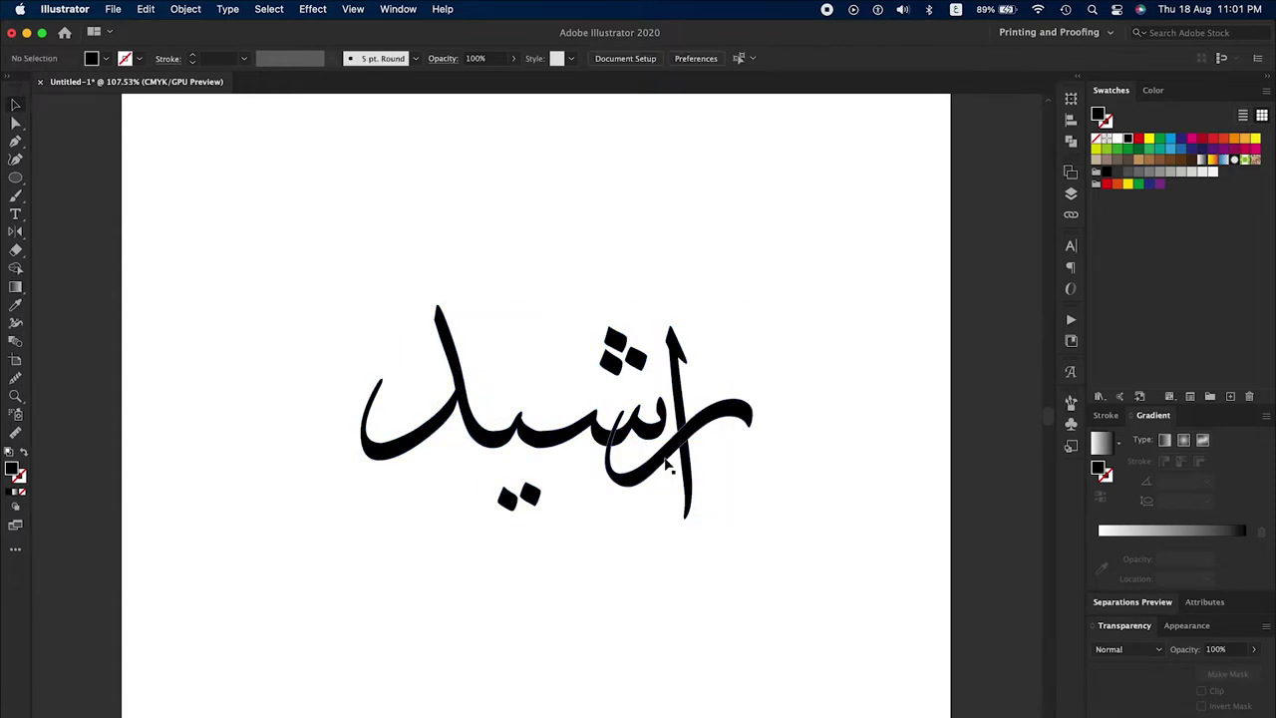
Rotate the ra stroke slightly and nudge it into place.
click(665, 462)
drag(756, 397, 792, 403)
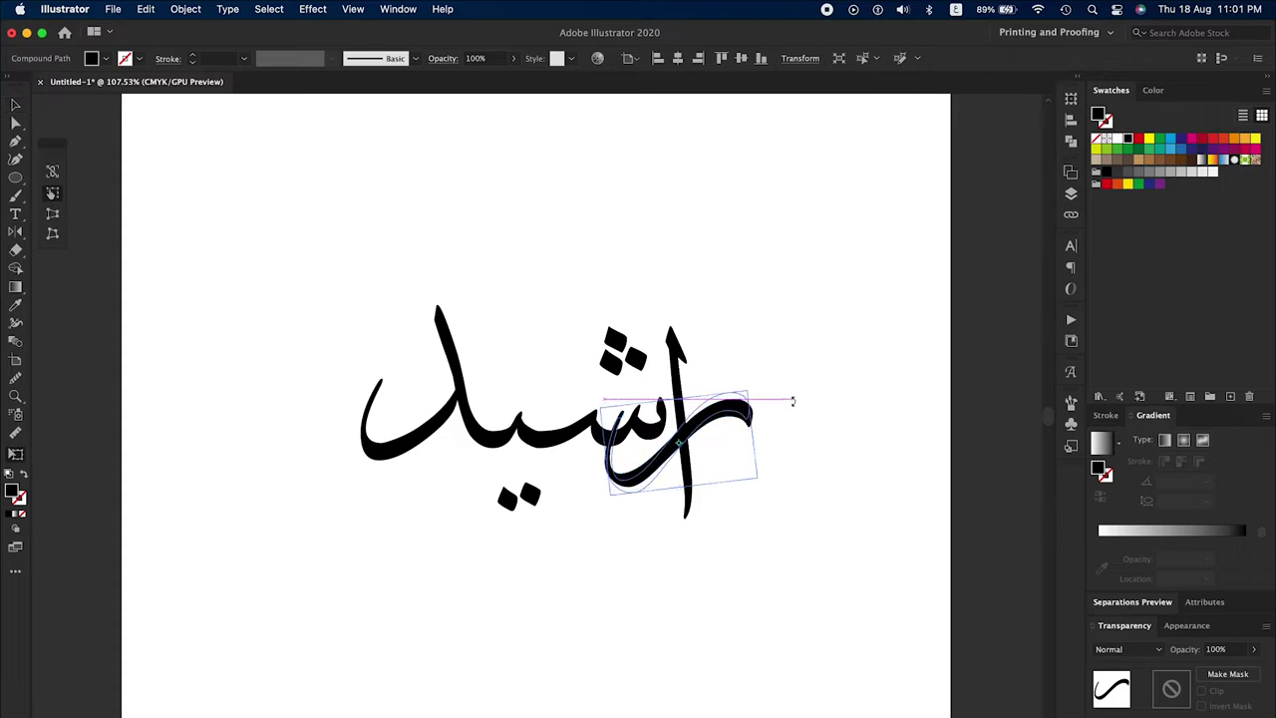
drag(710, 426, 704, 427)
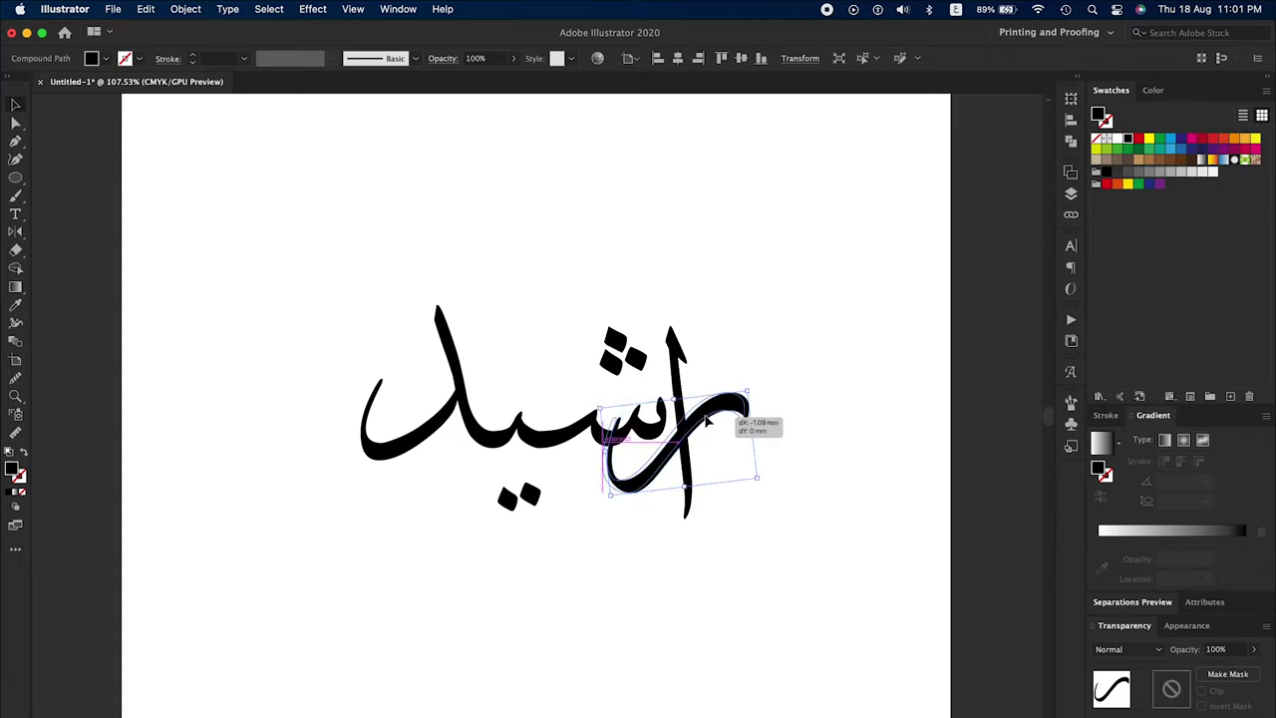
click(777, 489)
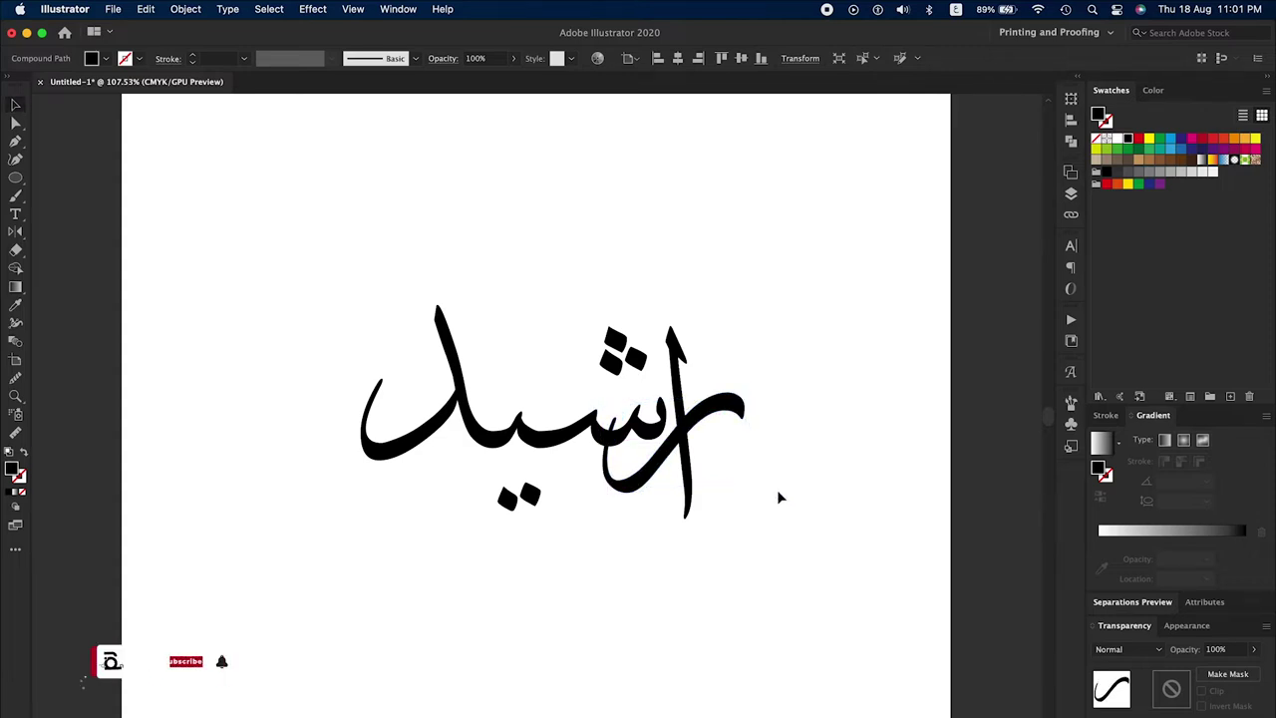
Move the shin down and rotate, enlarge and reposition the ra swash beneath it.
click(530, 443)
click(570, 439)
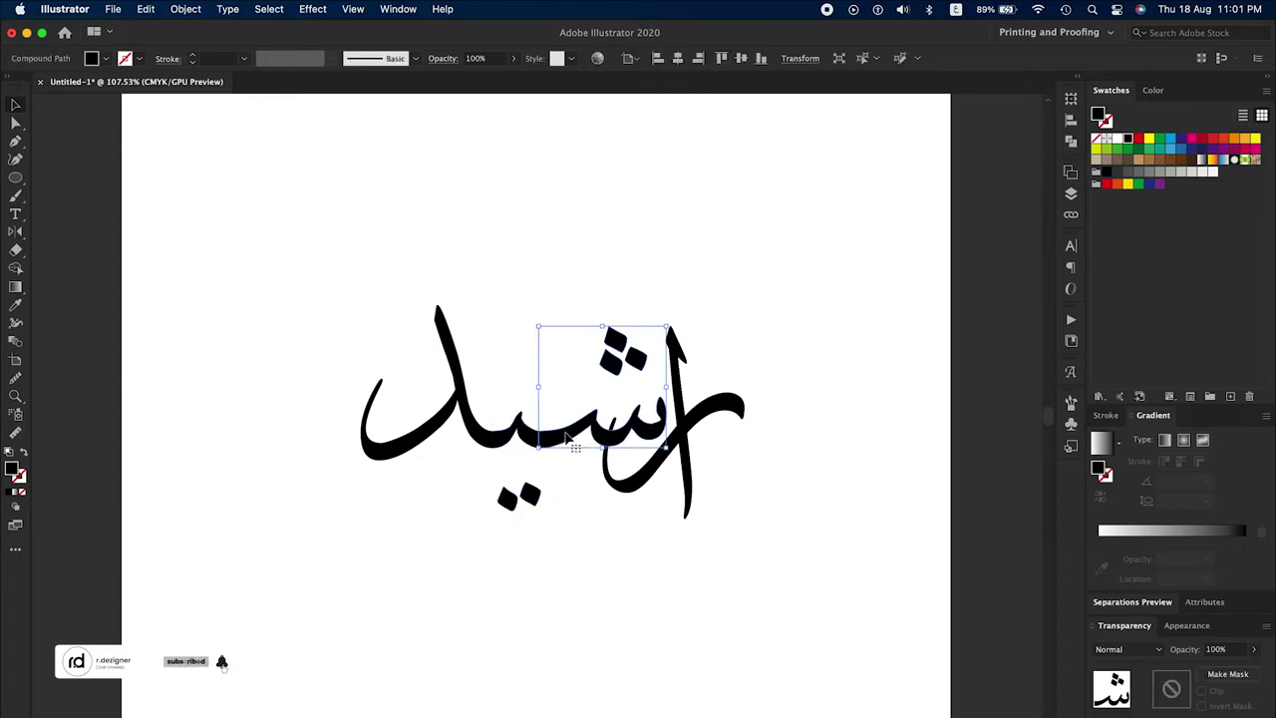
drag(568, 436, 570, 447)
drag(638, 490, 635, 501)
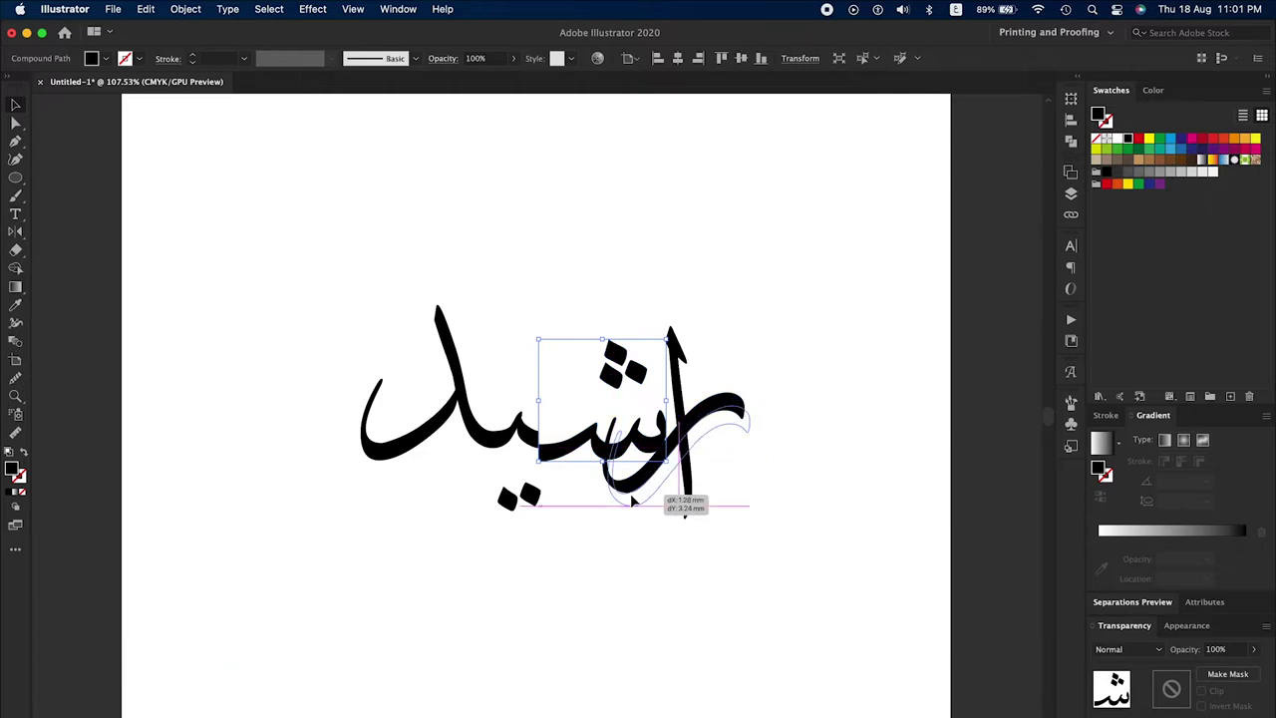
drag(756, 489, 773, 502)
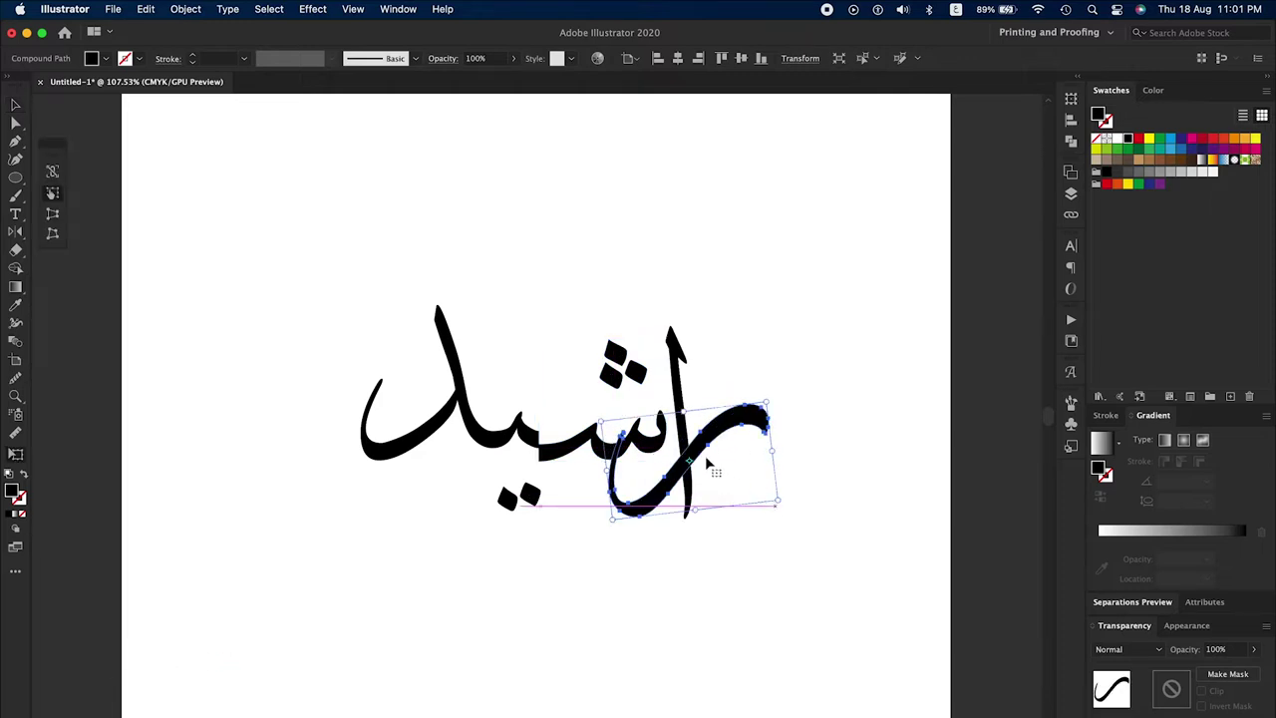
drag(702, 455, 697, 445)
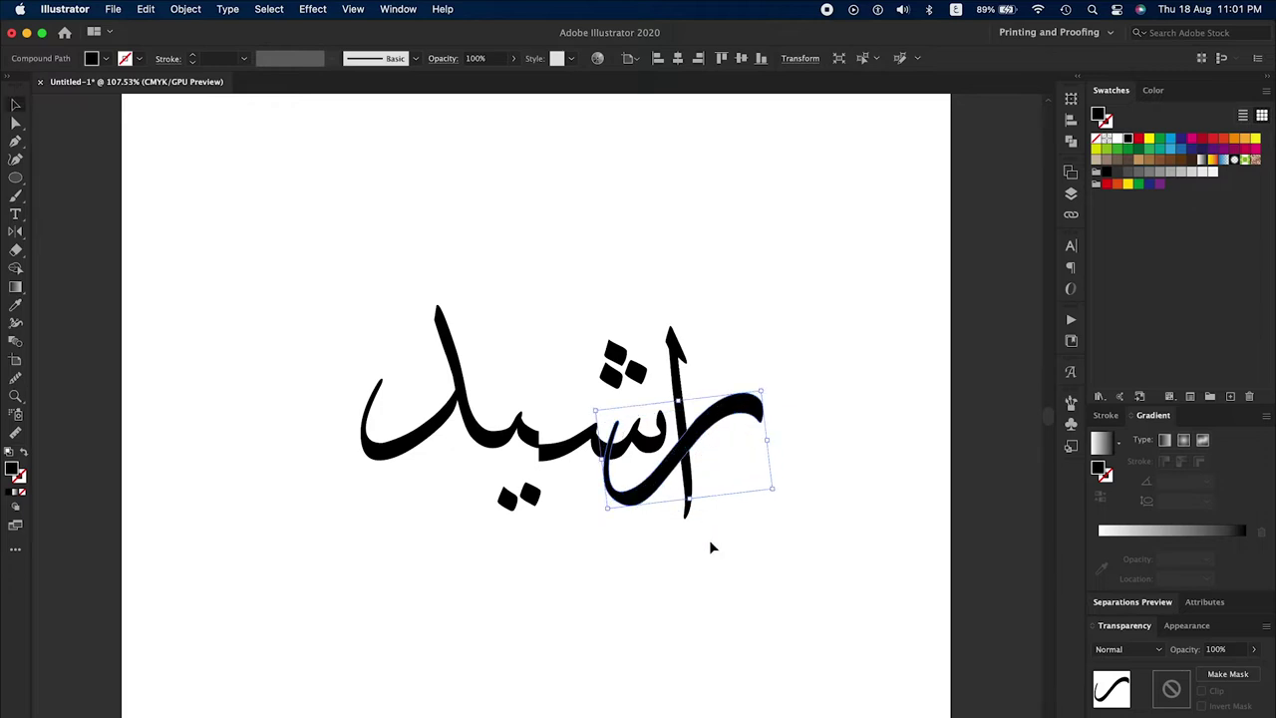
click(708, 539)
Release the shin's compound path and move its dots and the ya dots into place.
click(636, 370)
right_click(638, 373)
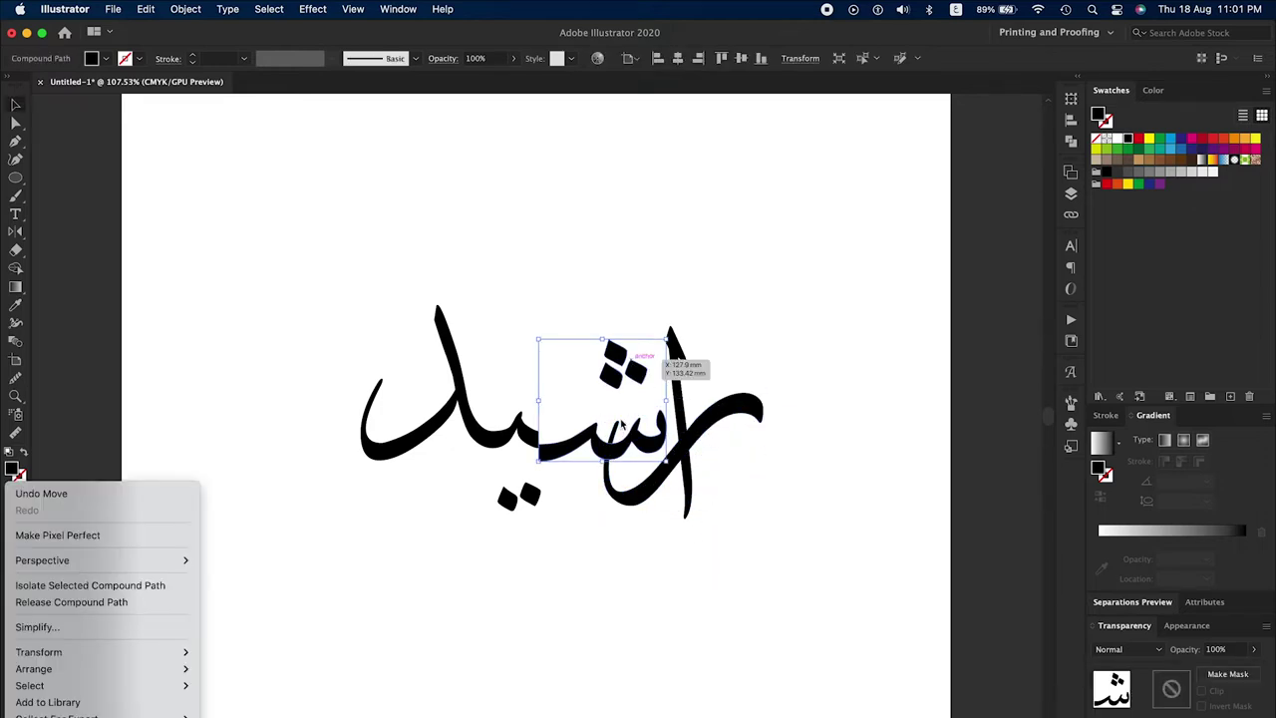
click(100, 601)
click(648, 493)
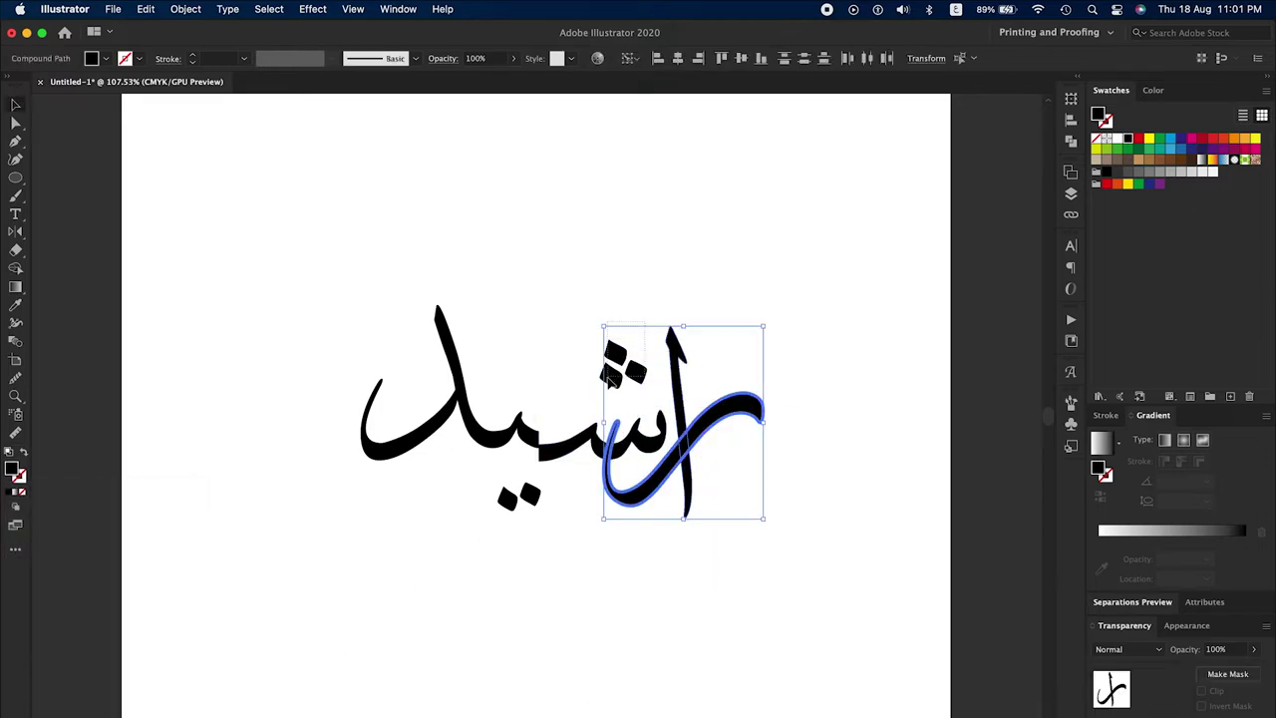
click(610, 377)
drag(610, 377, 602, 399)
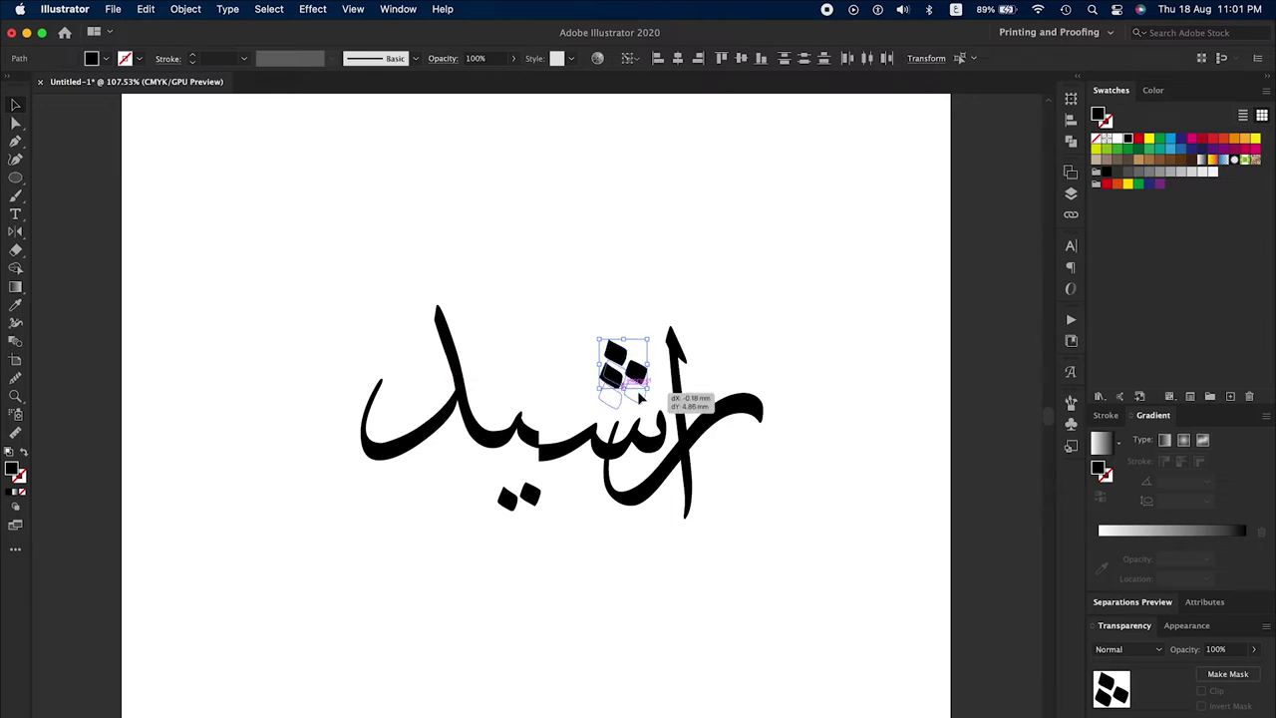
click(769, 510)
drag(523, 441, 684, 463)
Move the ya shape downward and zoom back out to the whole word.
key(z)
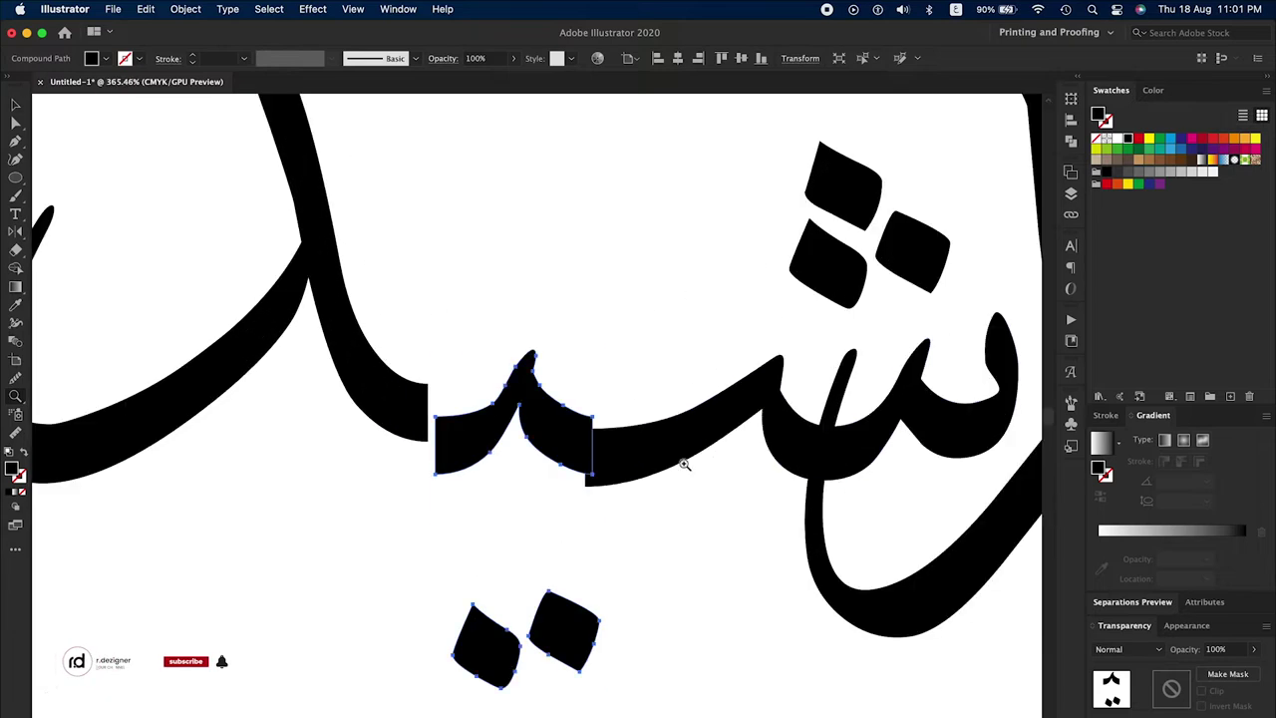
key(v)
mouse_move(578, 447)
mouse_down()
mouse_move(564, 458)
mouse_move(578, 476)
mouse_up()
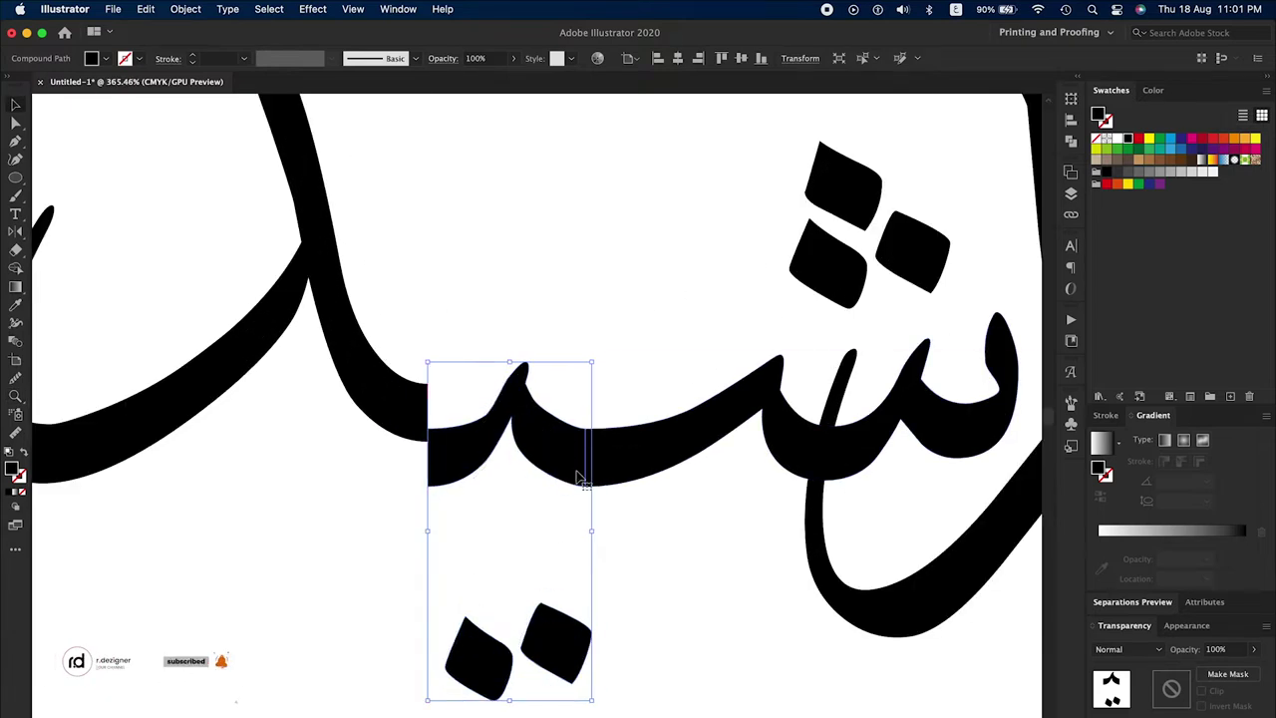
click(685, 514)
drag(686, 514, 566, 549)
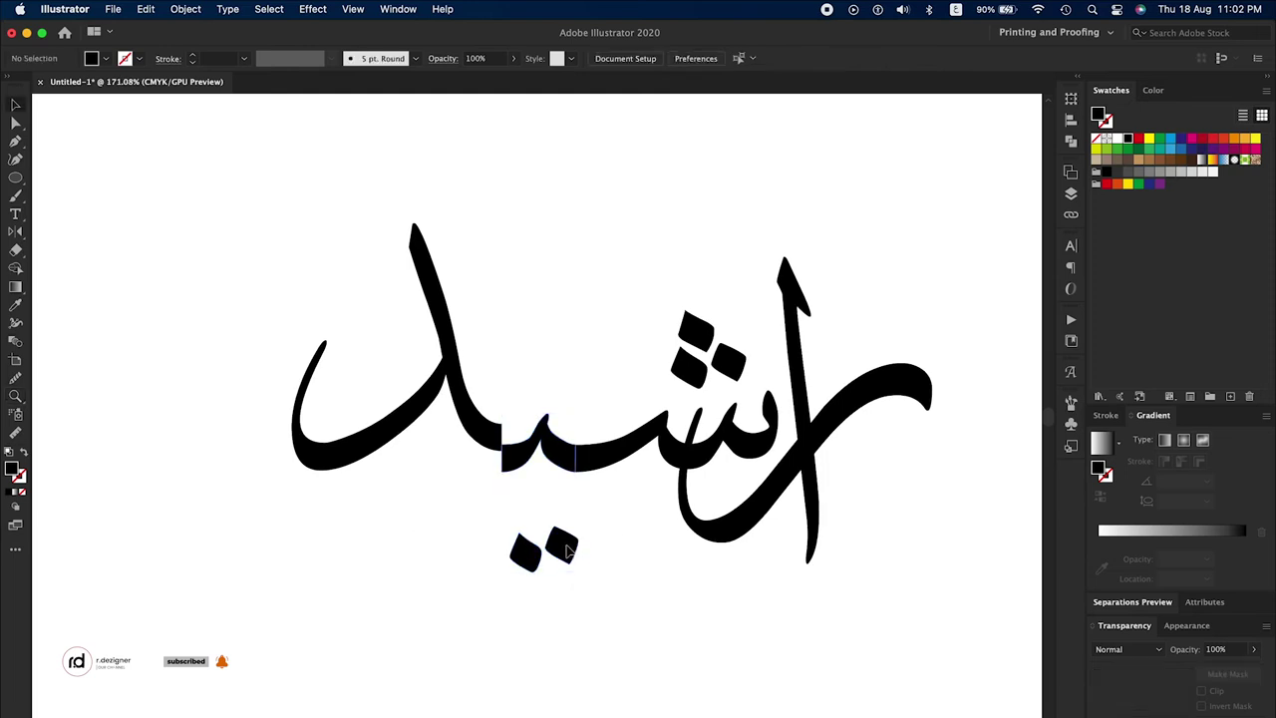
Move the ya's two dots up to sit beneath the word.
click(565, 549)
right_click(603, 541)
key(Escape)
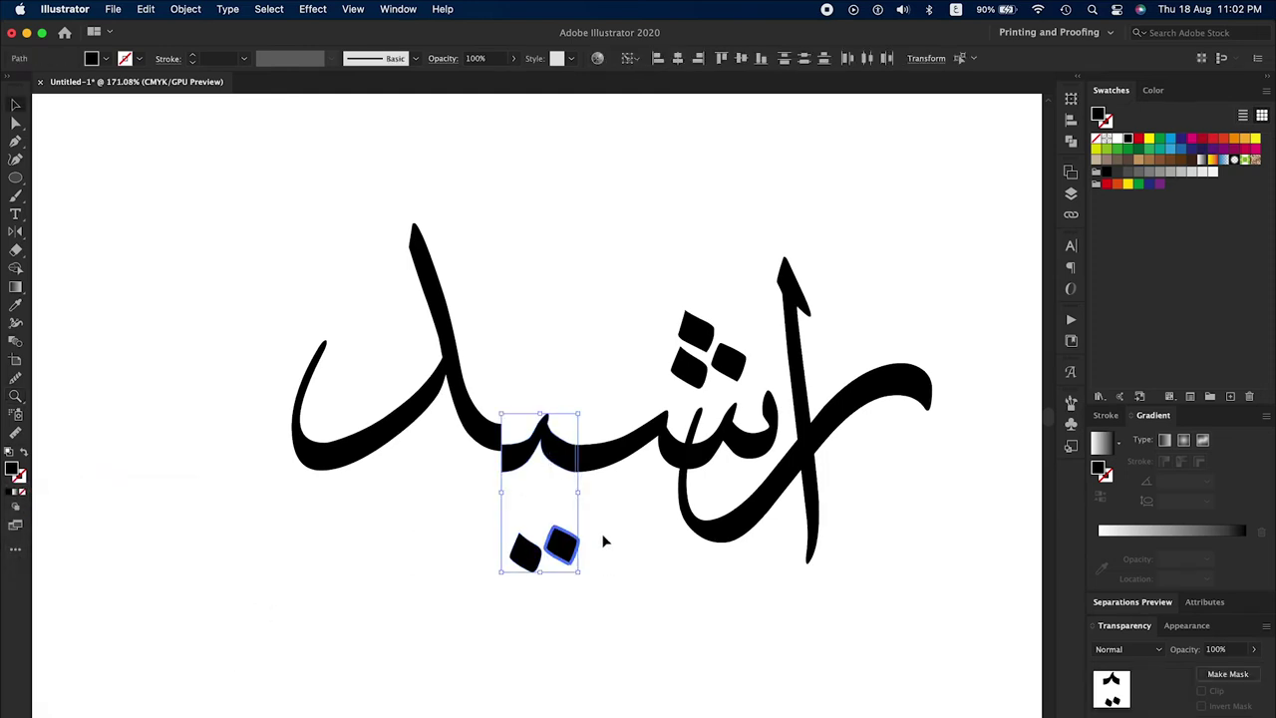
click(563, 544)
drag(568, 534, 568, 498)
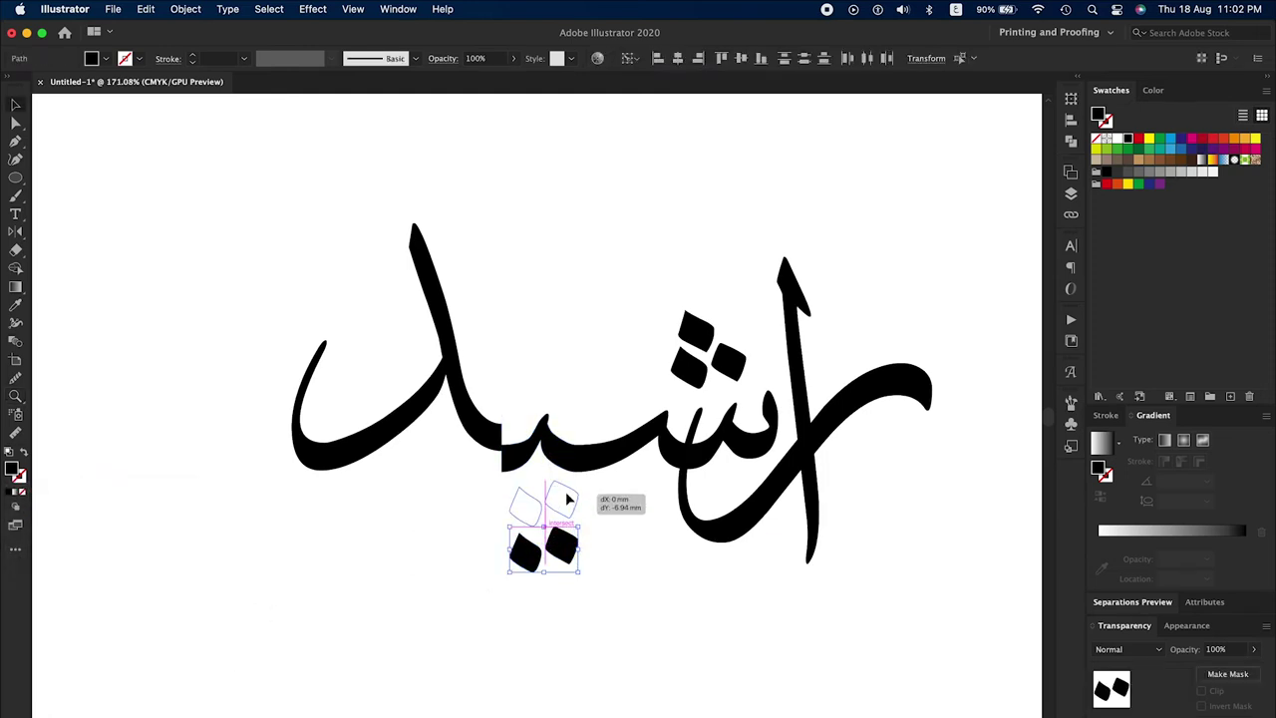
click(598, 542)
key(ctrl+minus)
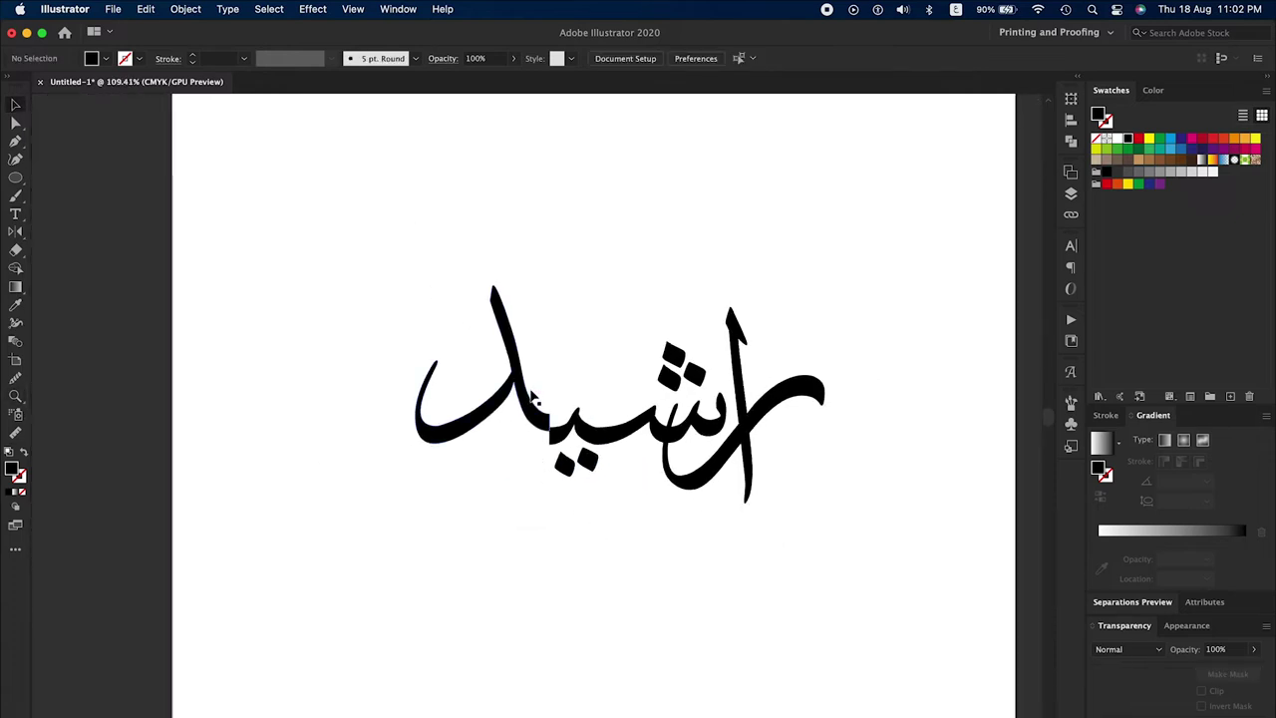
Nudge the left letter stroke so its edge meets the junction seamlessly.
mouse_move(526, 388)
mouse_down()
mouse_move(546, 380)
mouse_move(527, 408)
mouse_move(612, 442)
mouse_up()
click(623, 538)
click(528, 409)
key(z)
drag(529, 441, 780, 455)
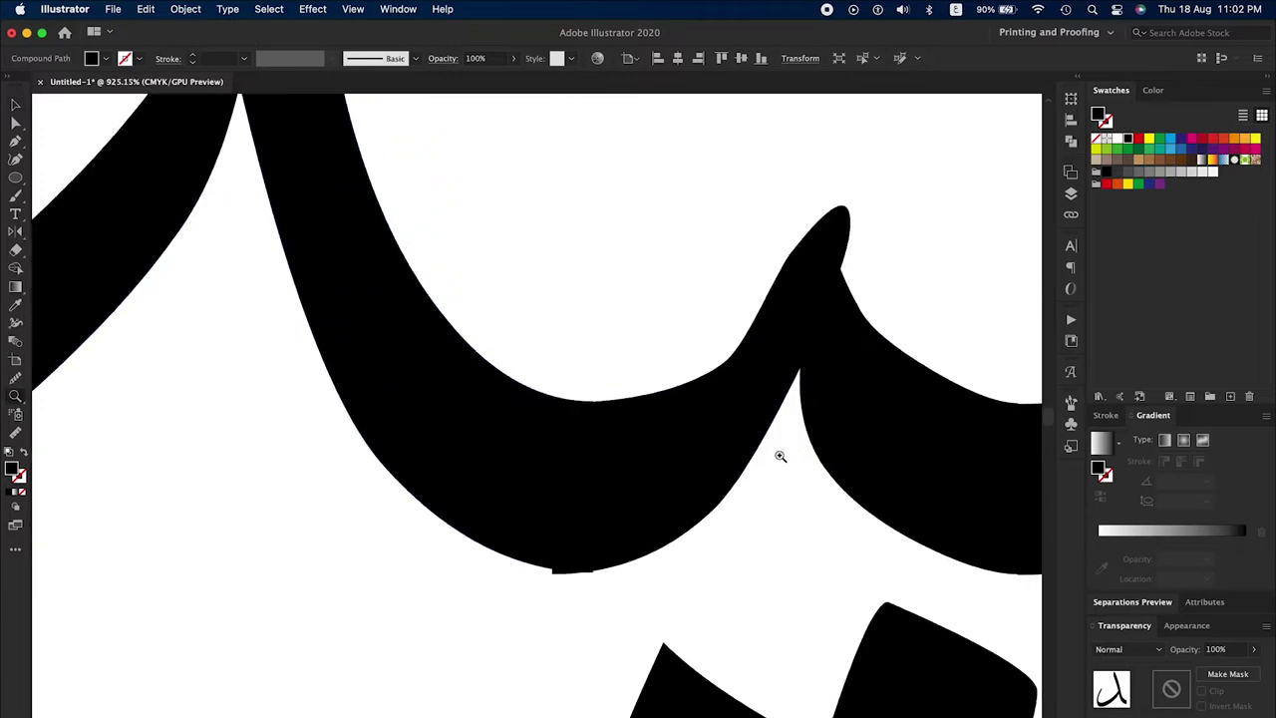
drag(501, 455, 462, 464)
drag(570, 504, 704, 528)
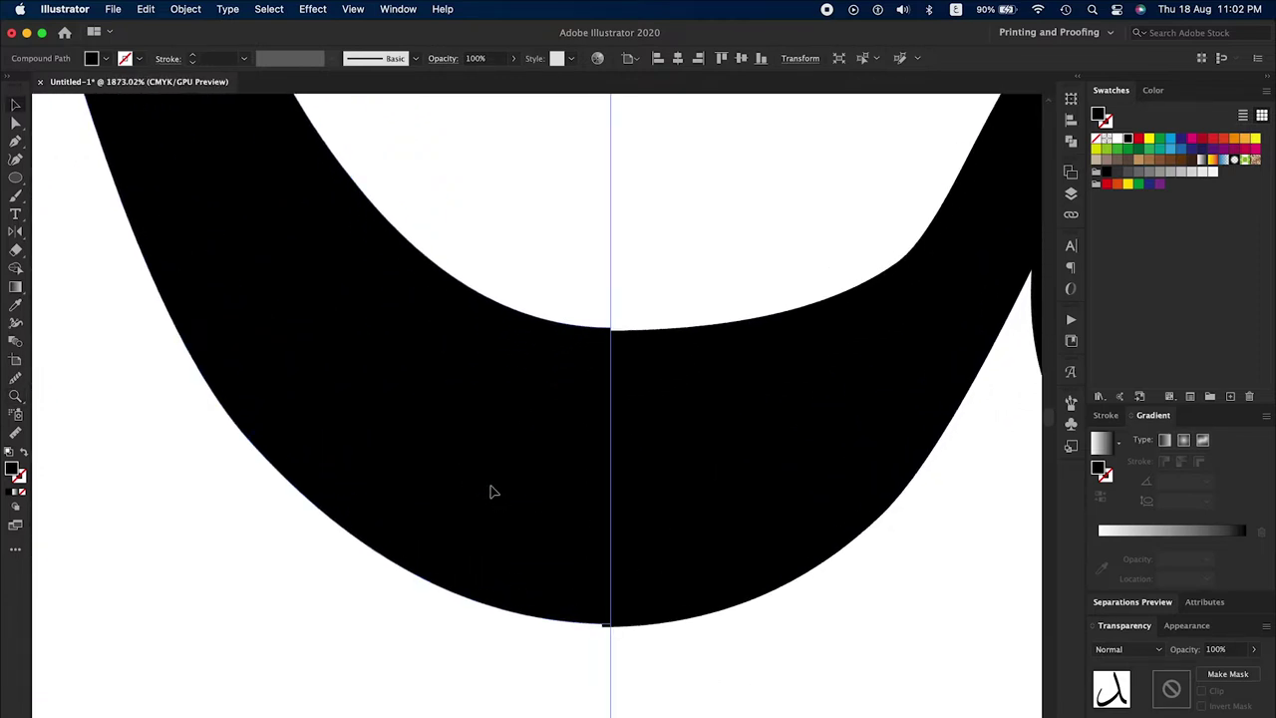
drag(489, 492, 493, 493)
Fit the artboard in view and select all the letter strokes.
key(z)
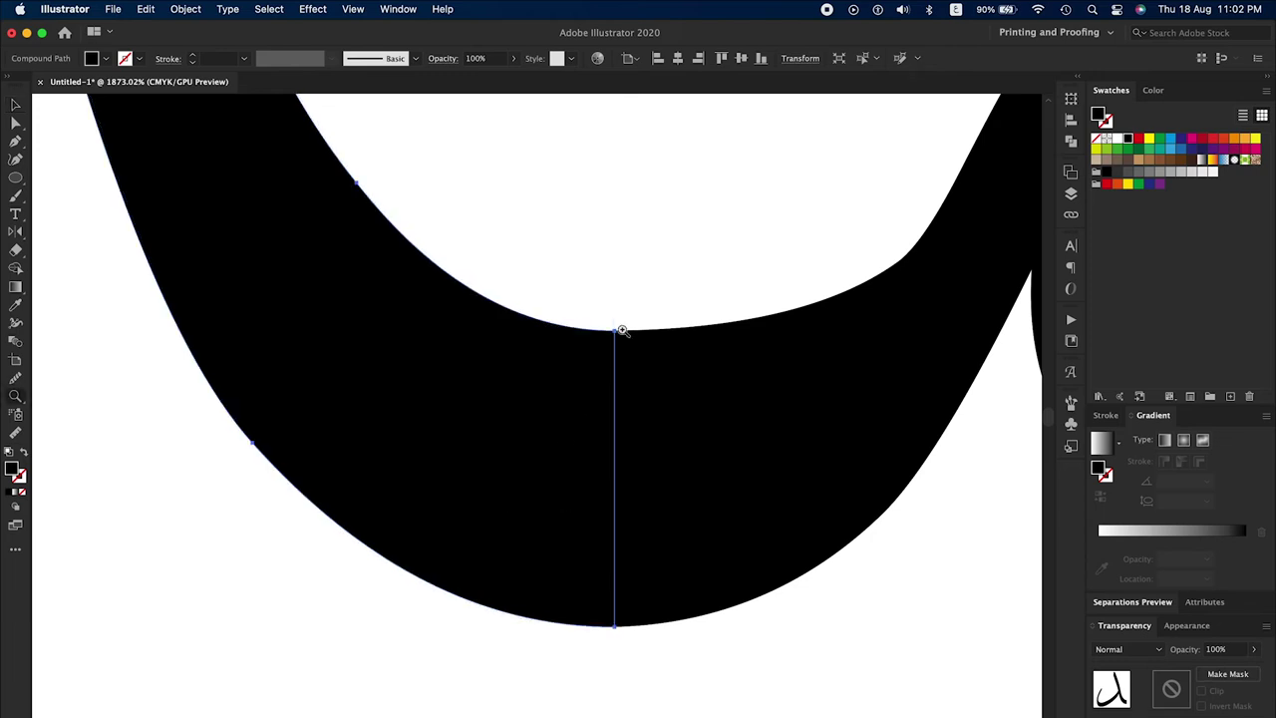
drag(621, 330, 219, 447)
key(super+0)
click(768, 493)
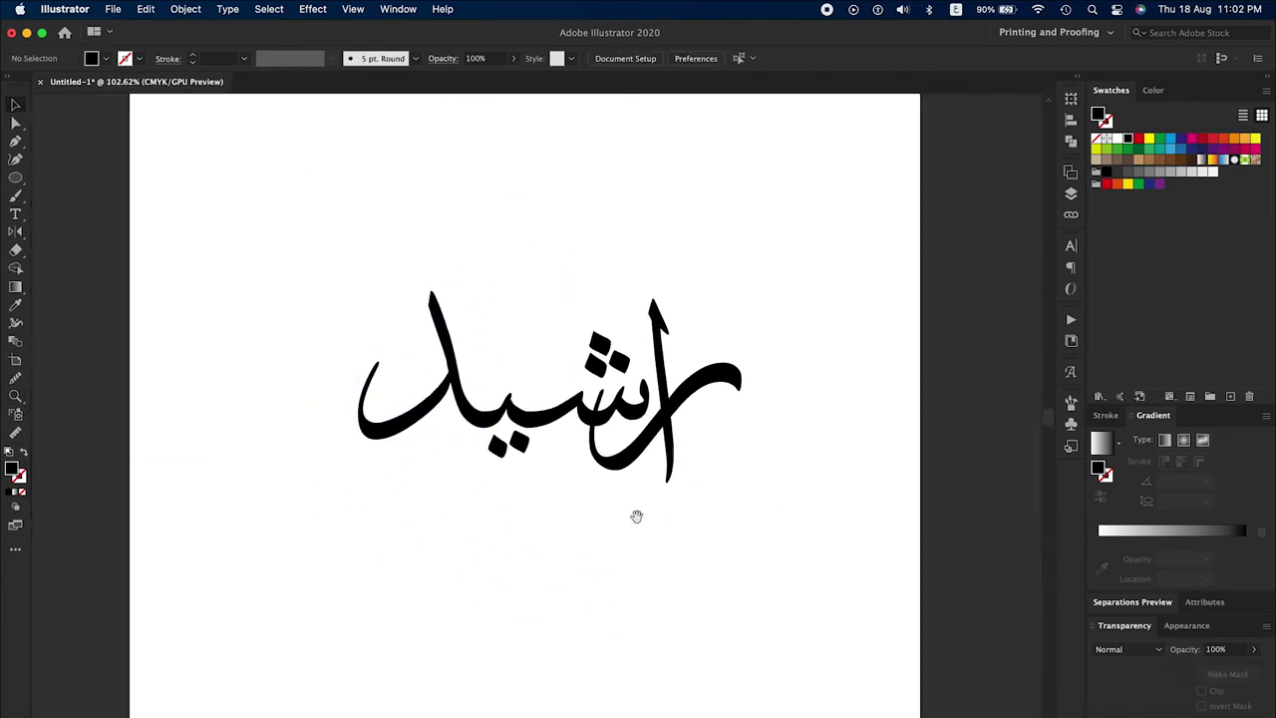
key(super+equal)
drag(848, 287, 481, 566)
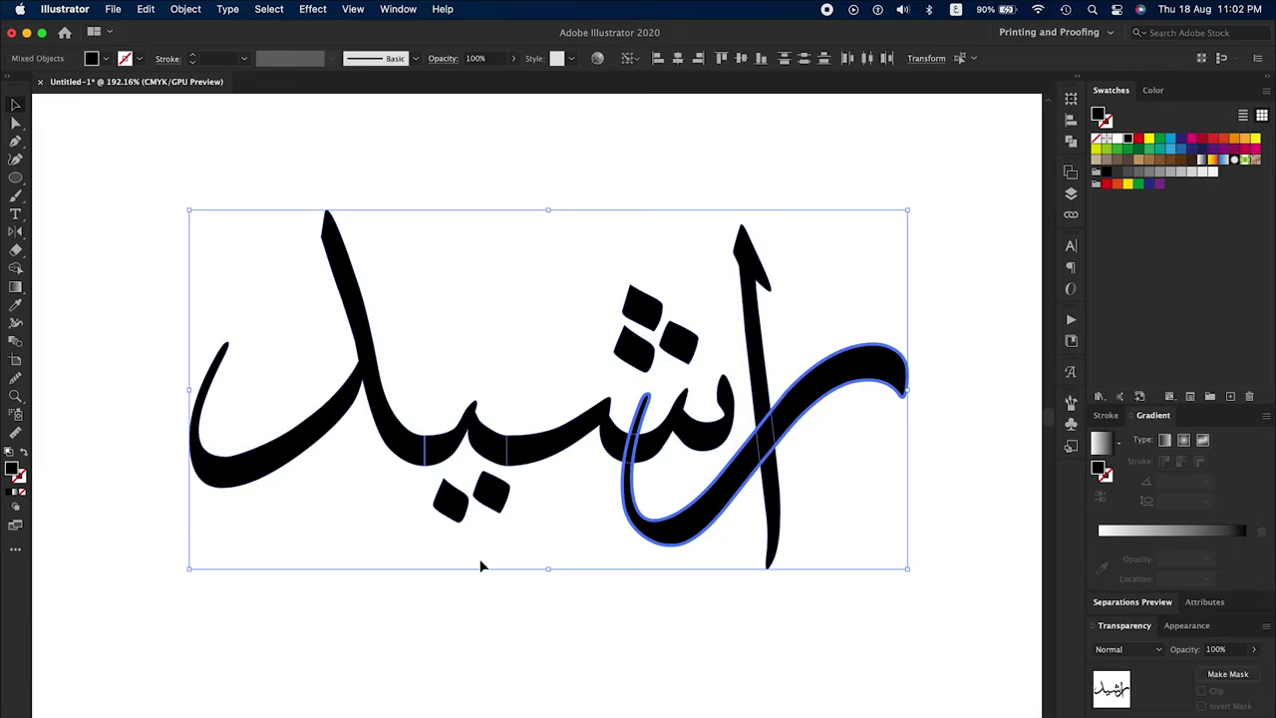
key(z)
drag(550, 353, 459, 442)
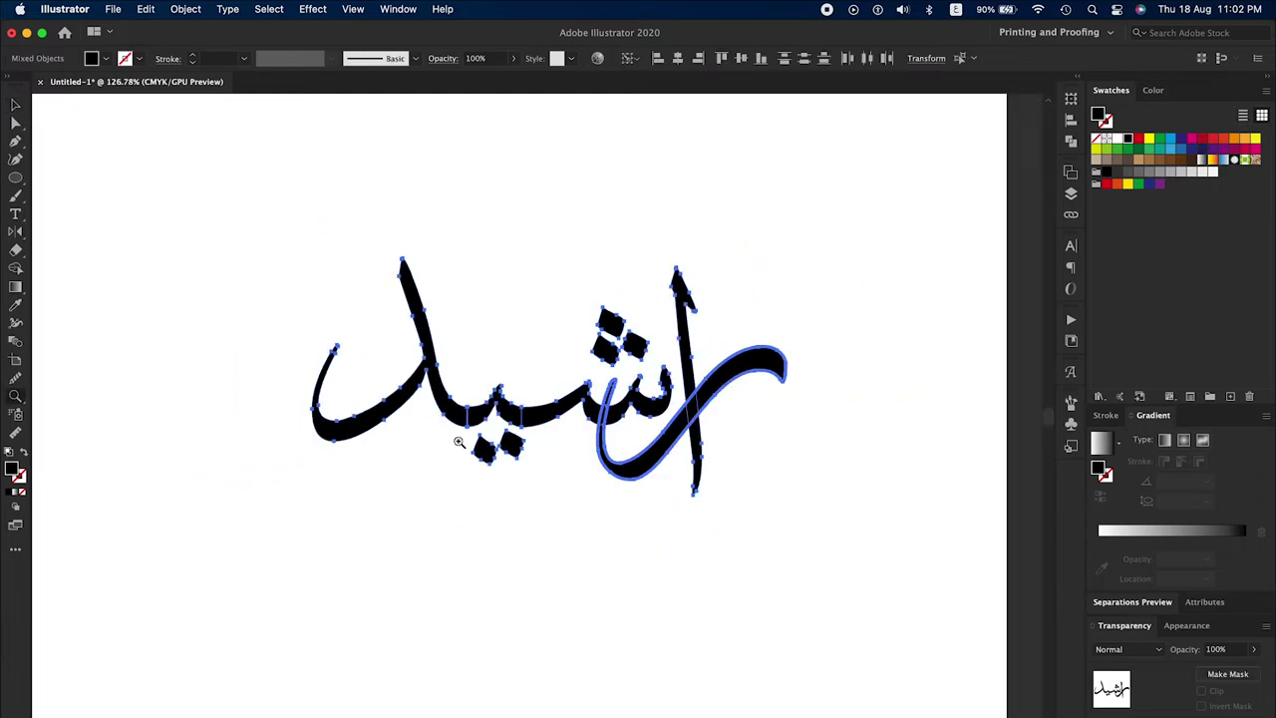
Deselect the letters and open Google in a new Chrome tab with English input.
key(v)
click(577, 523)
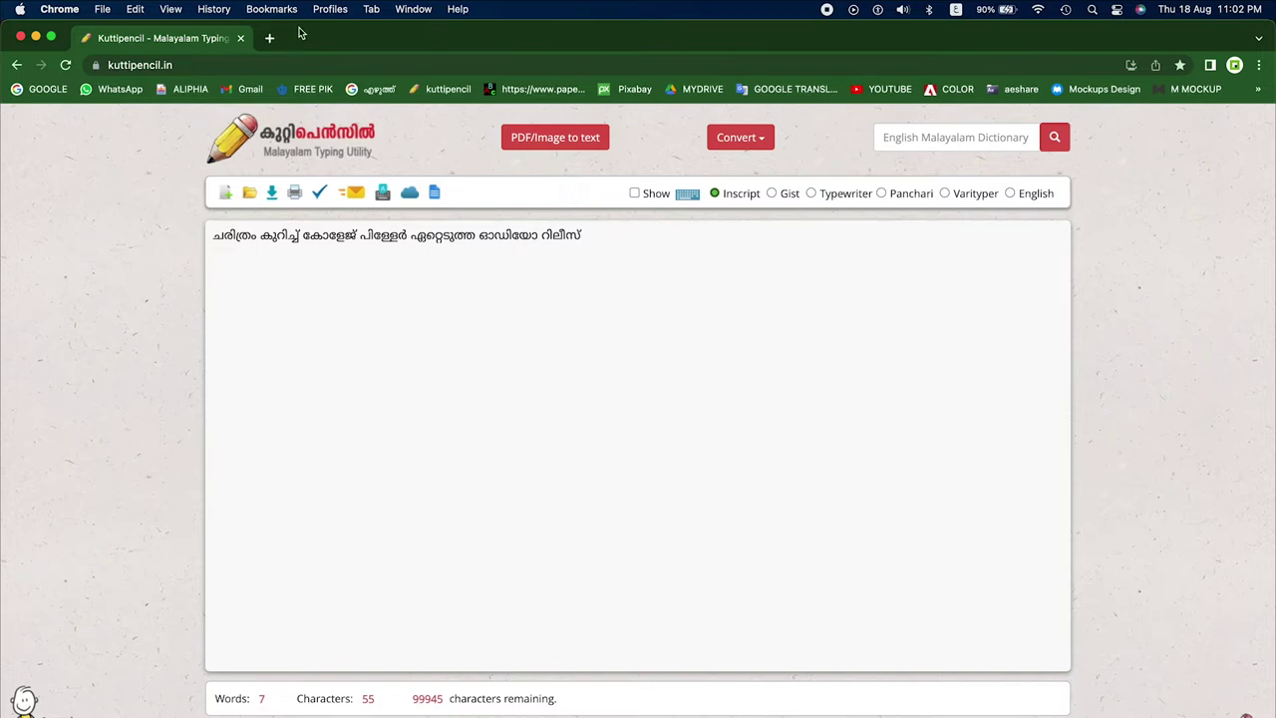
click(269, 38)
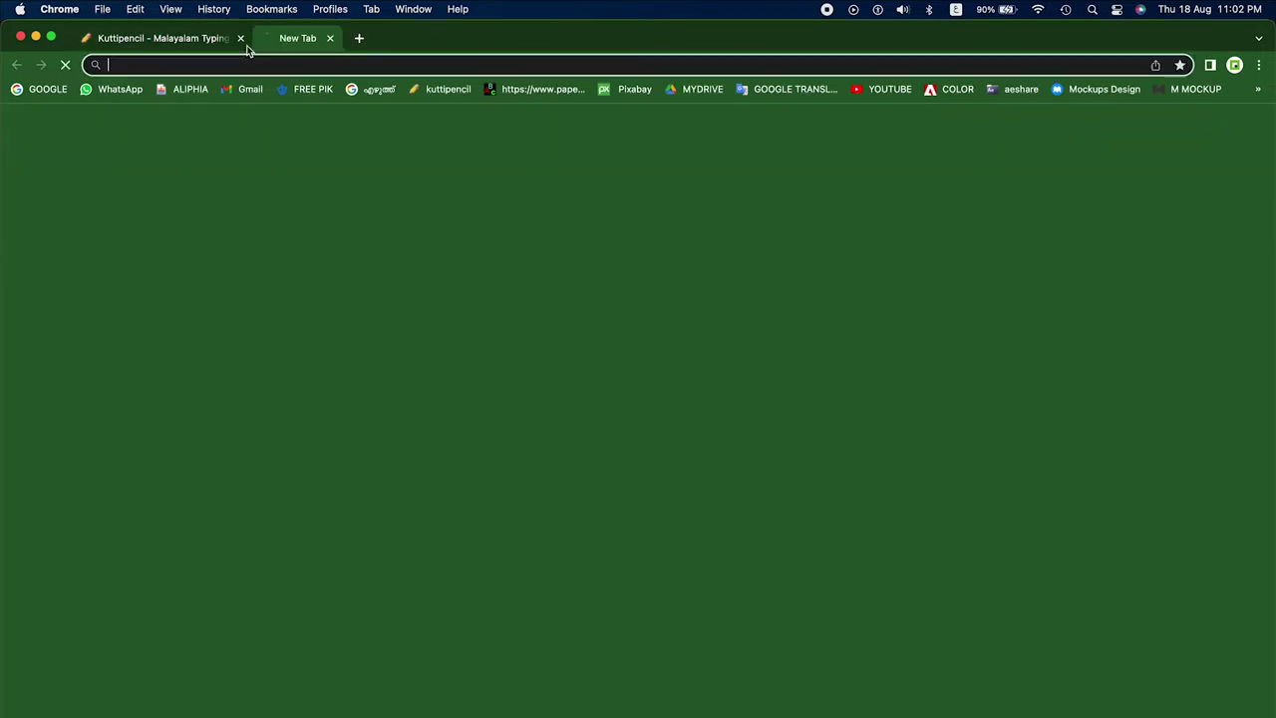
click(42, 89)
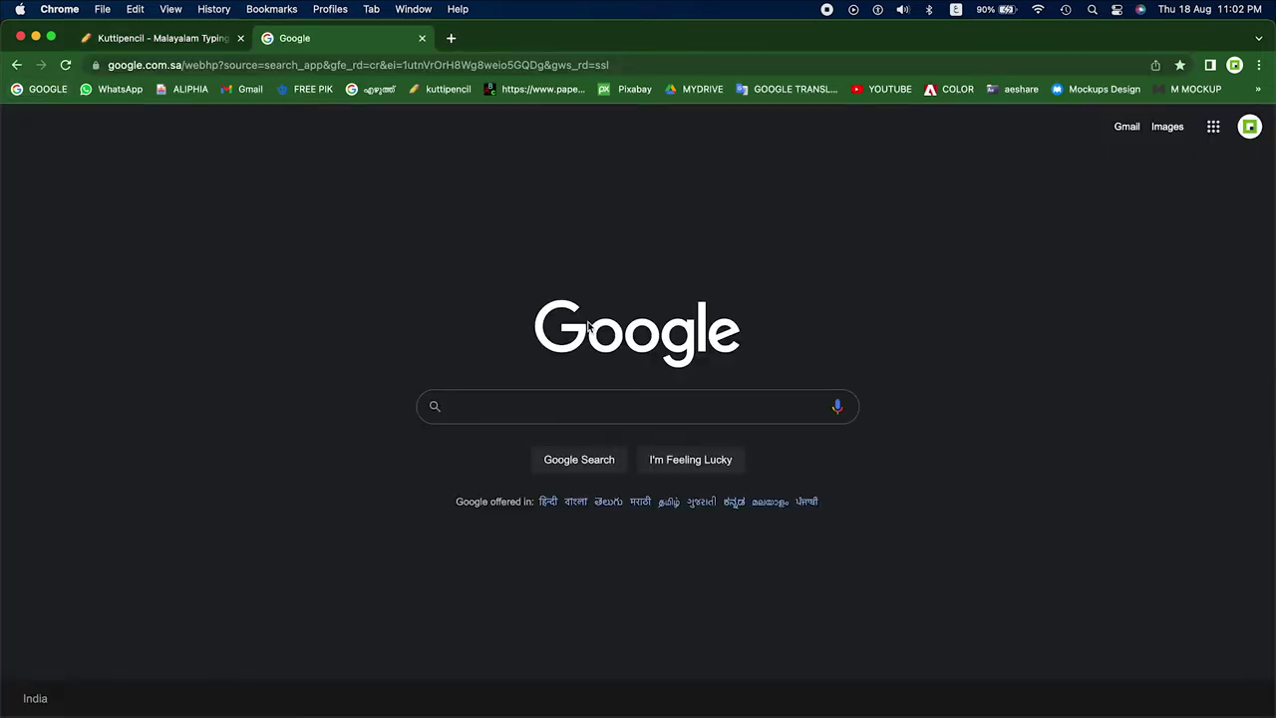
text(شقش)
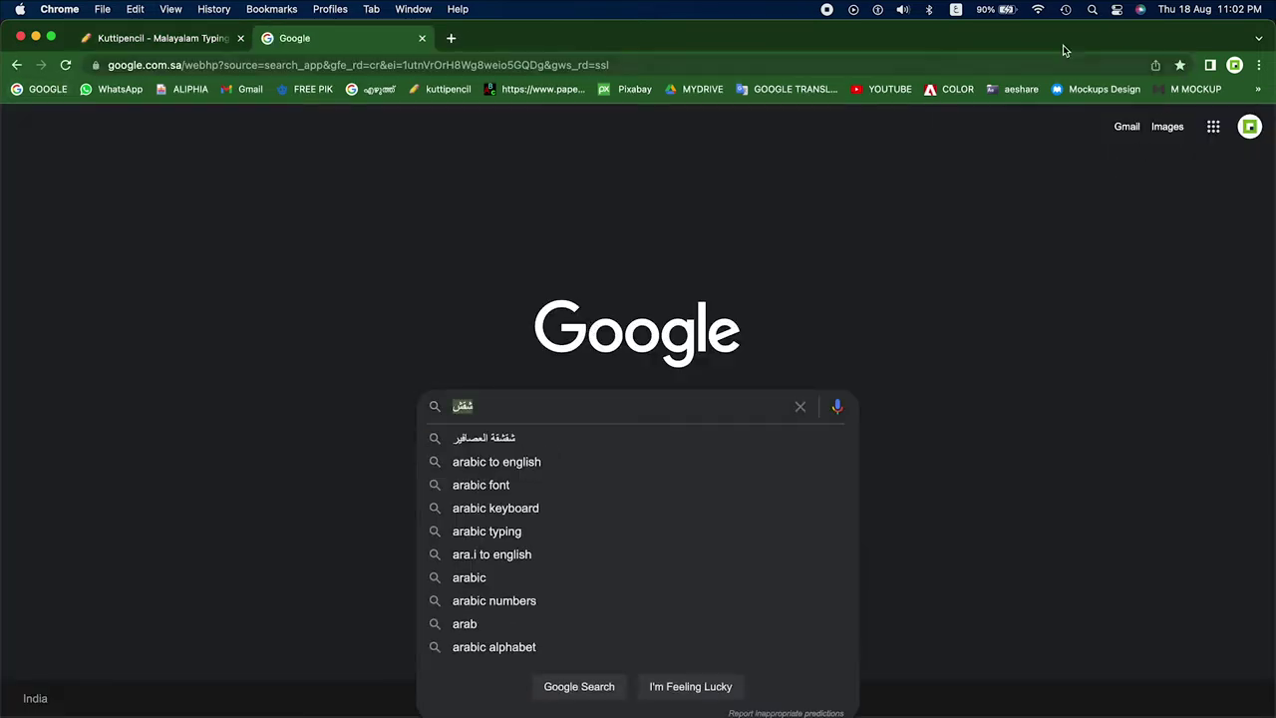
click(957, 10)
click(964, 49)
Search Google Images for 'arabic calligraphy vector'.
text(ara)
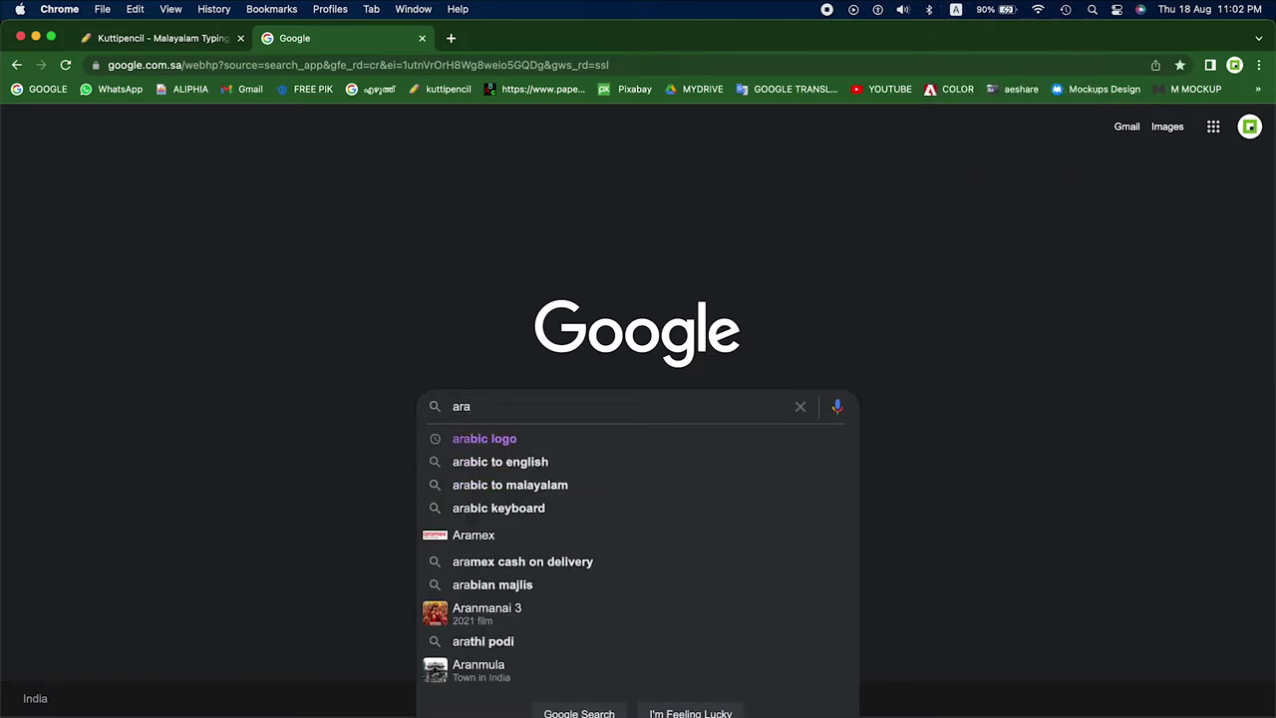
text(bic )
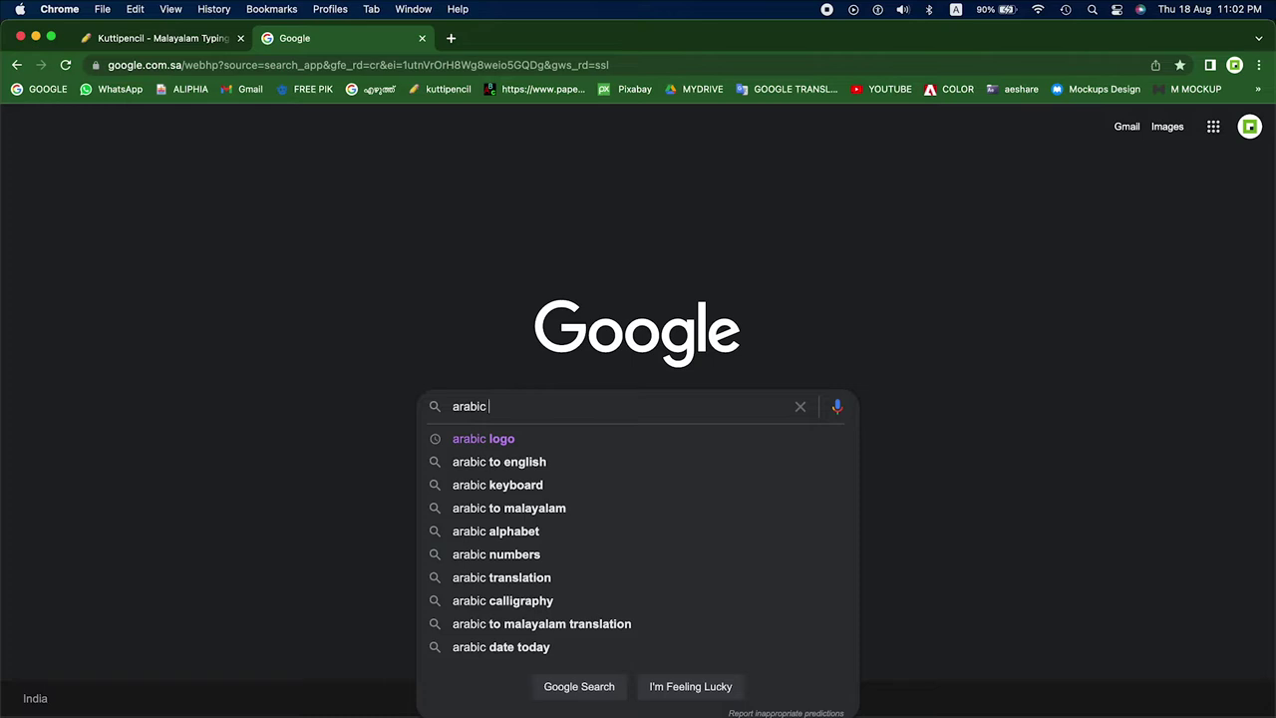
text(cal)
key(Down)
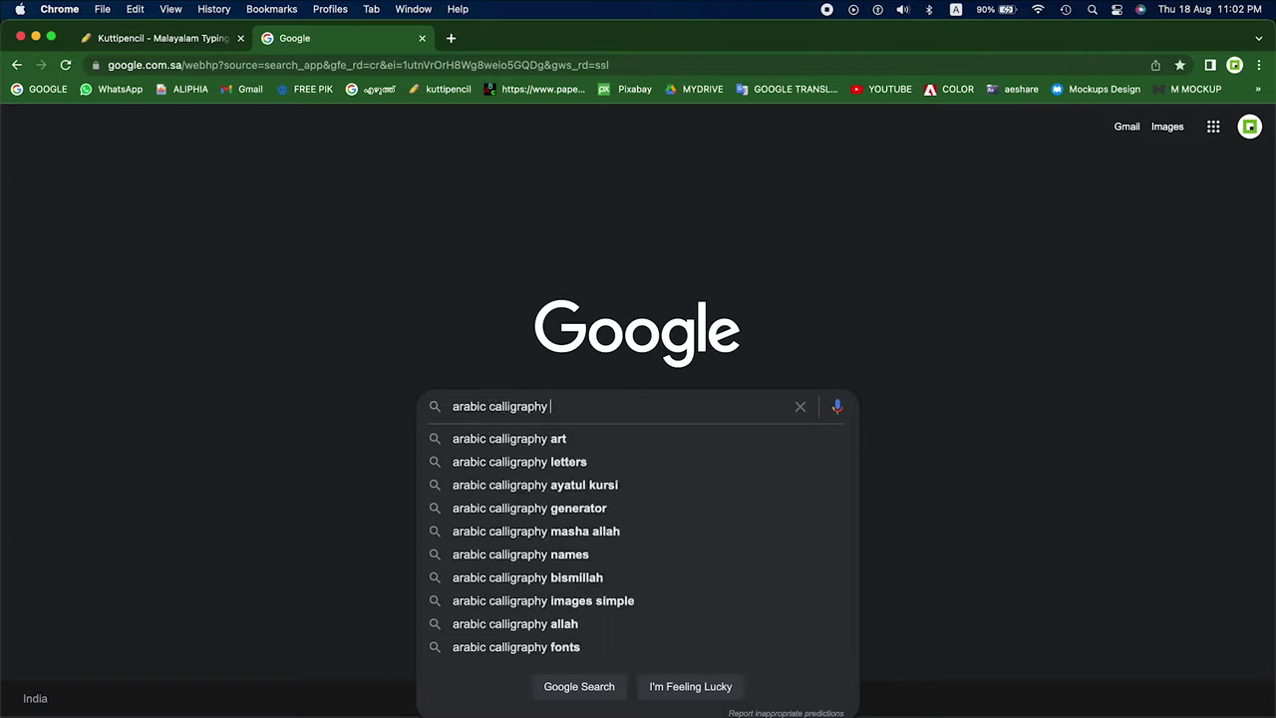
key(Return)
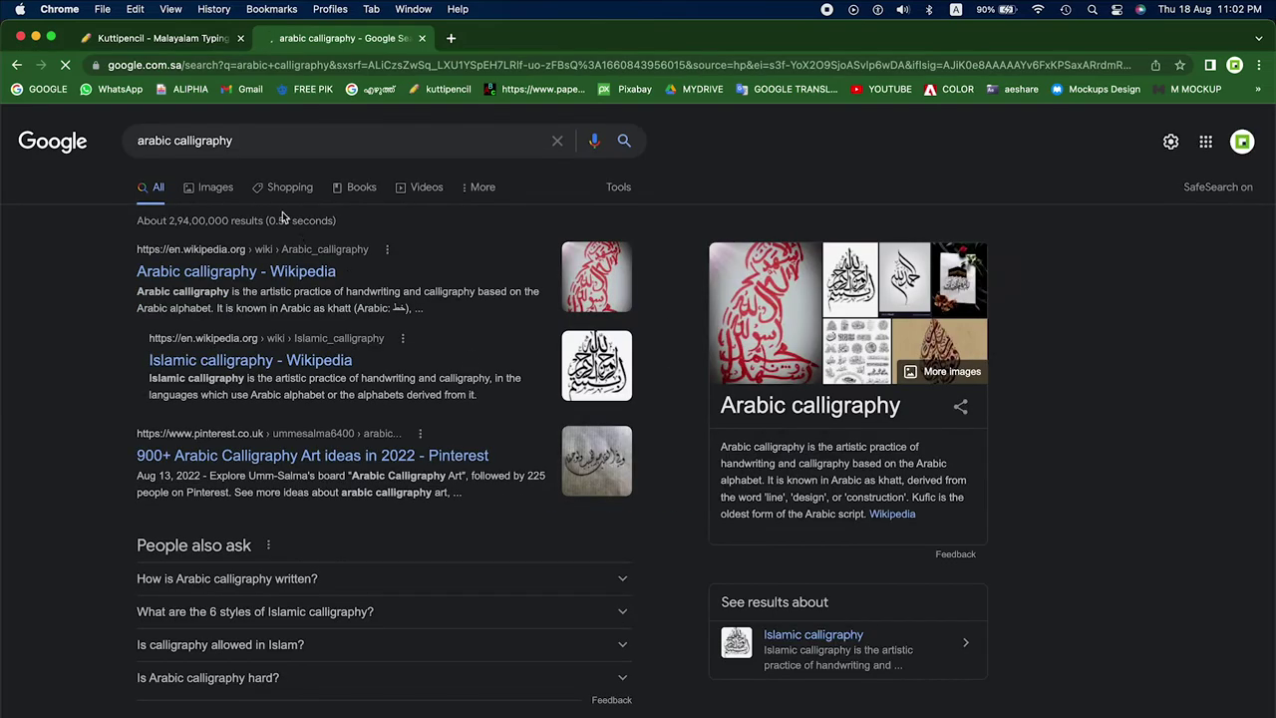
click(239, 142)
text(vec)
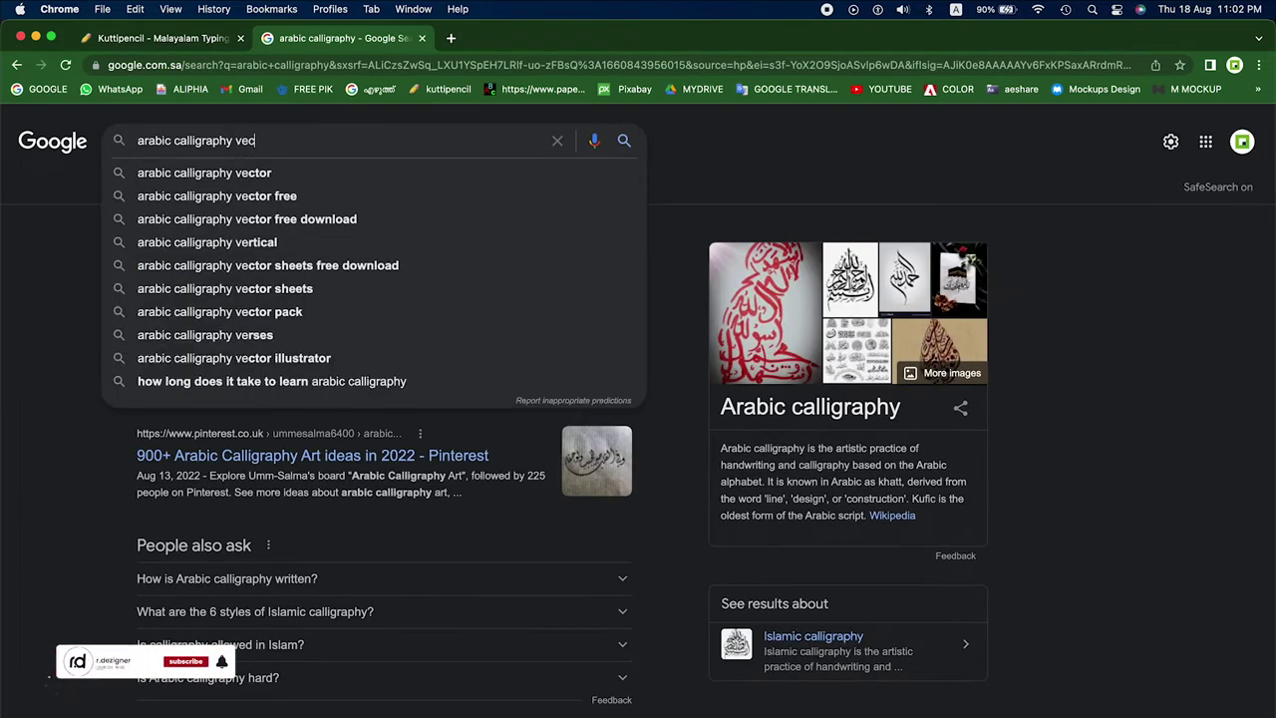
text(tor)
key(Return)
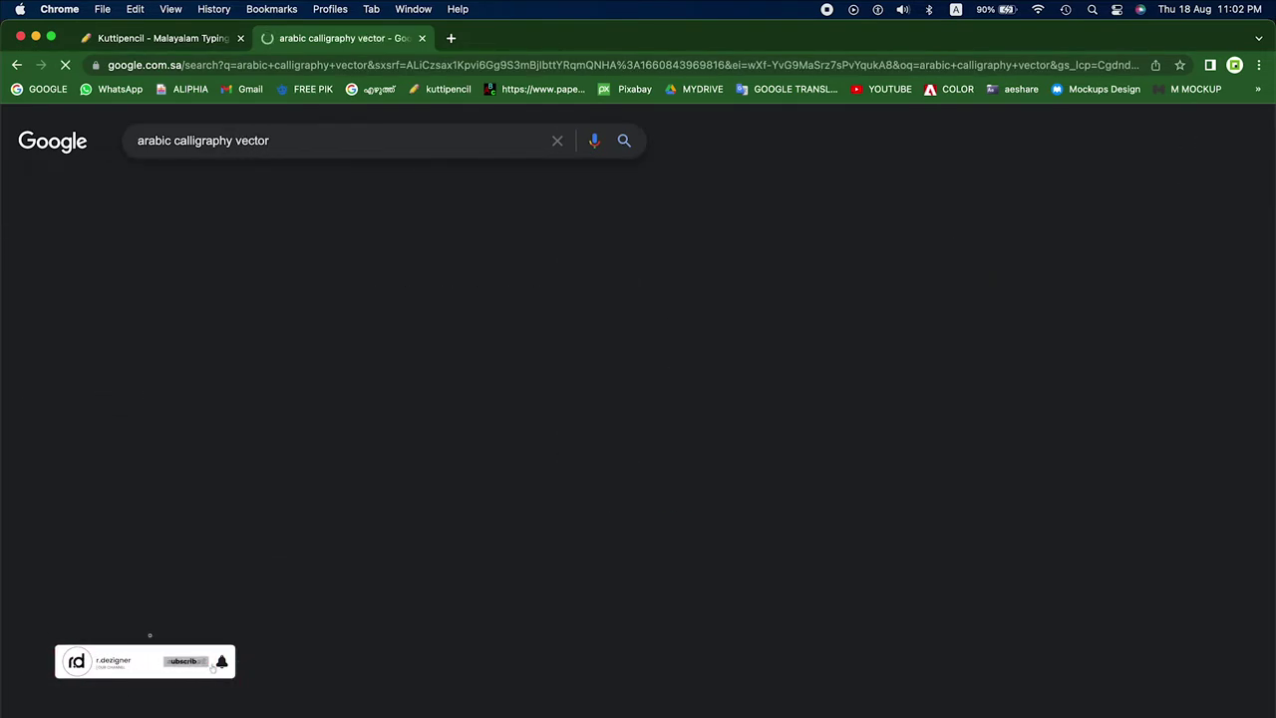
click(217, 188)
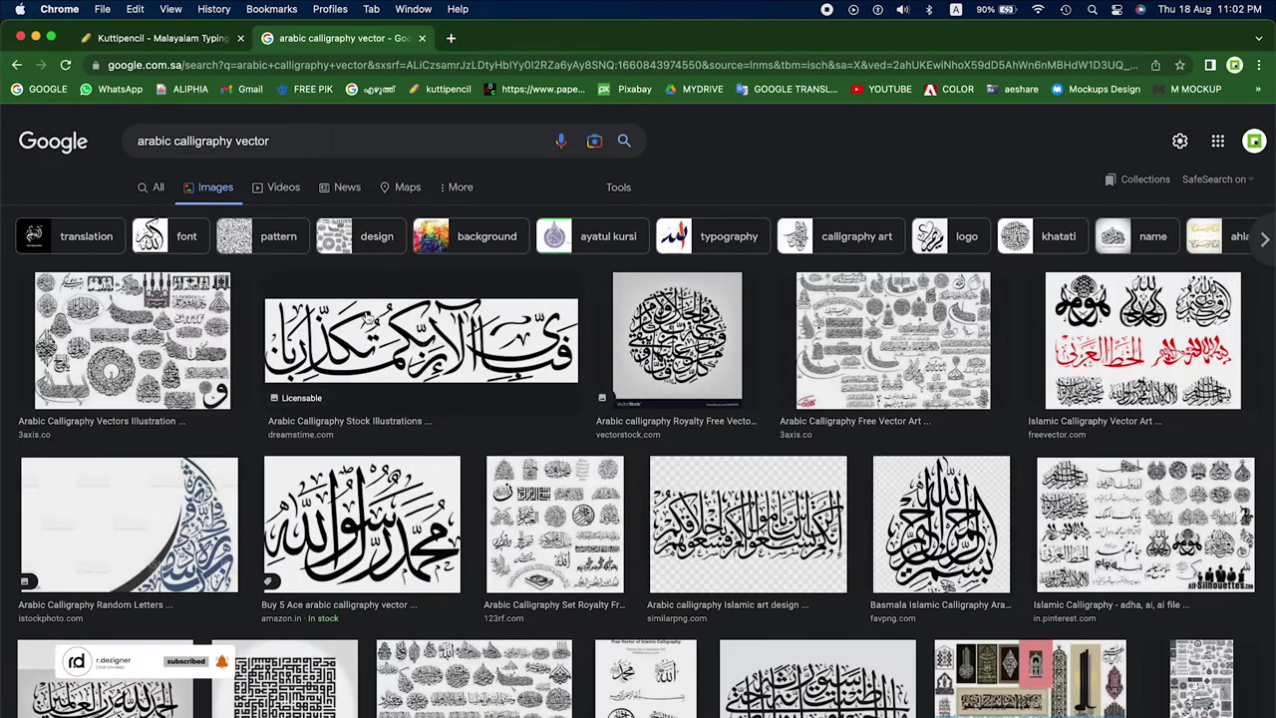
Copy the Basmala calligraphy image and return to Illustrator.
click(941, 523)
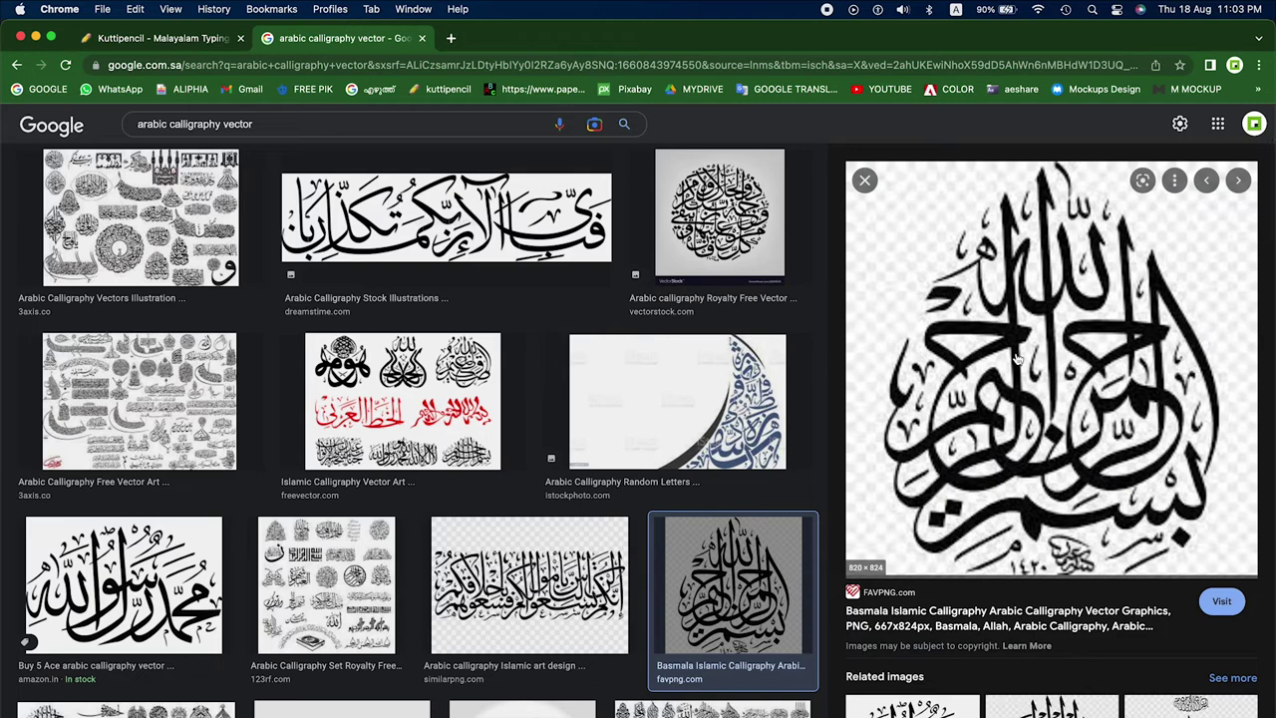
right_click(1036, 309)
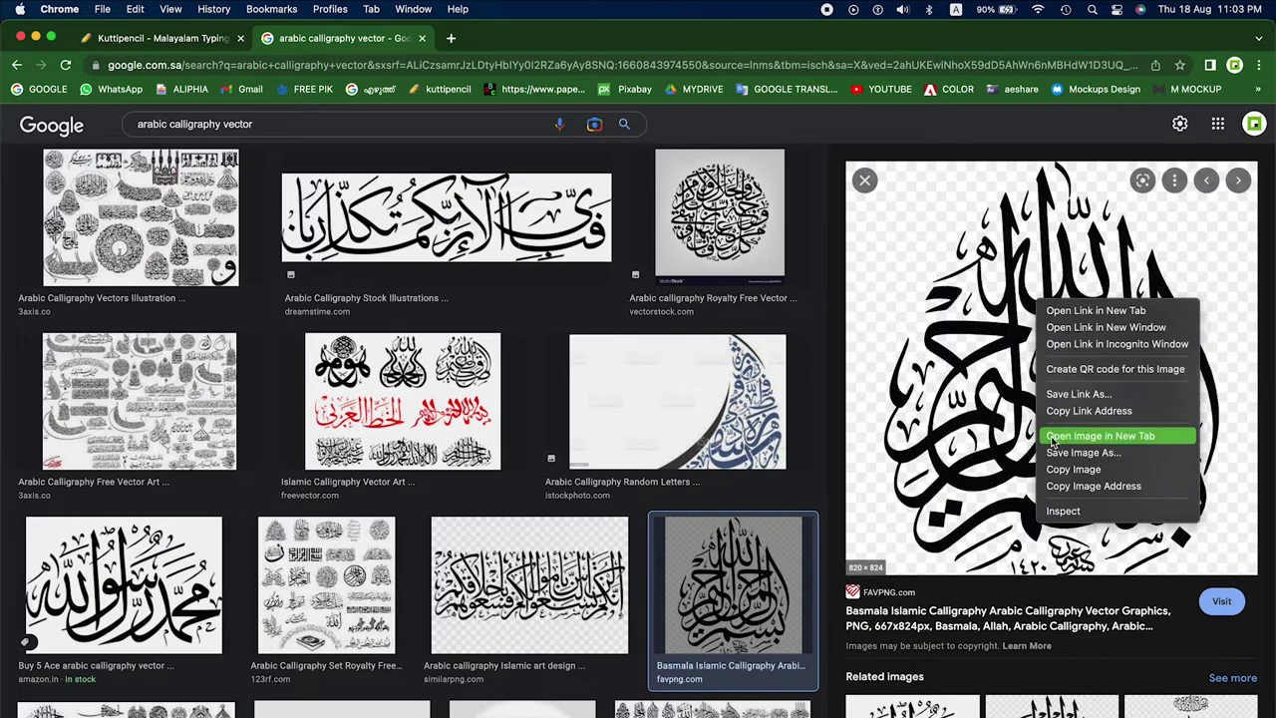
click(1056, 476)
key(super+Tab)
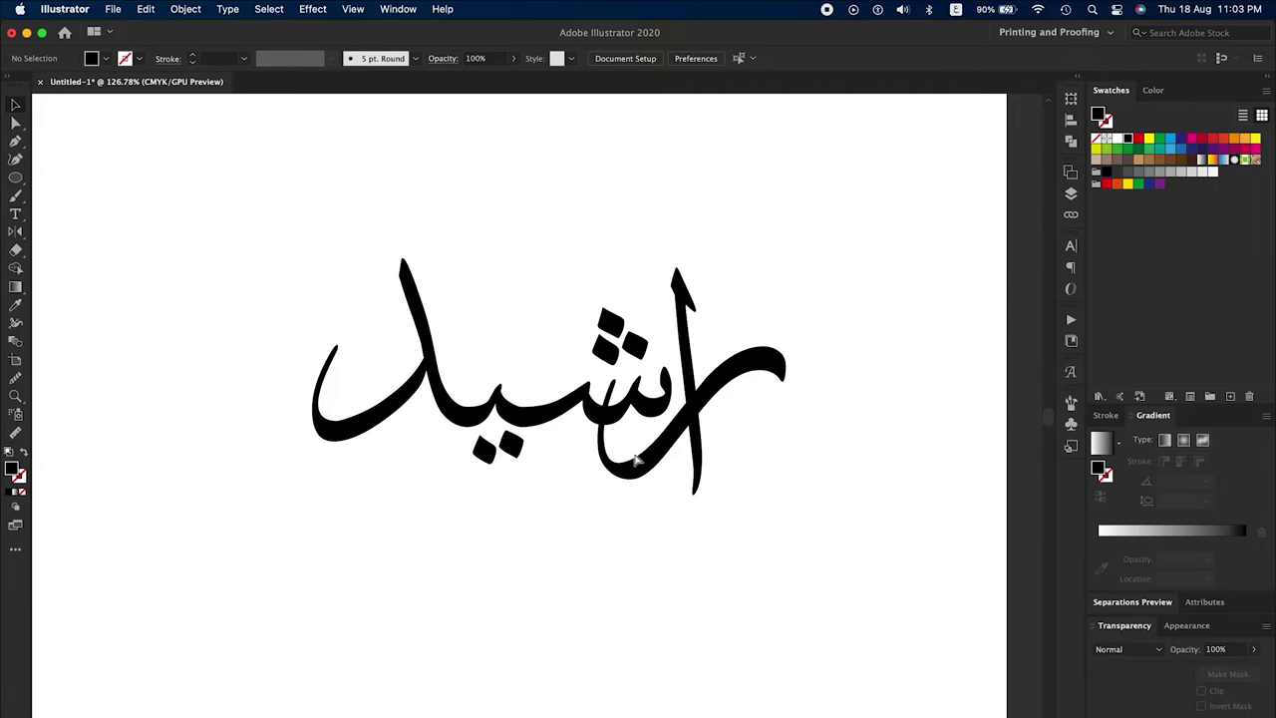
Paste the Basmala image and resize it to a workable size.
key(super+v)
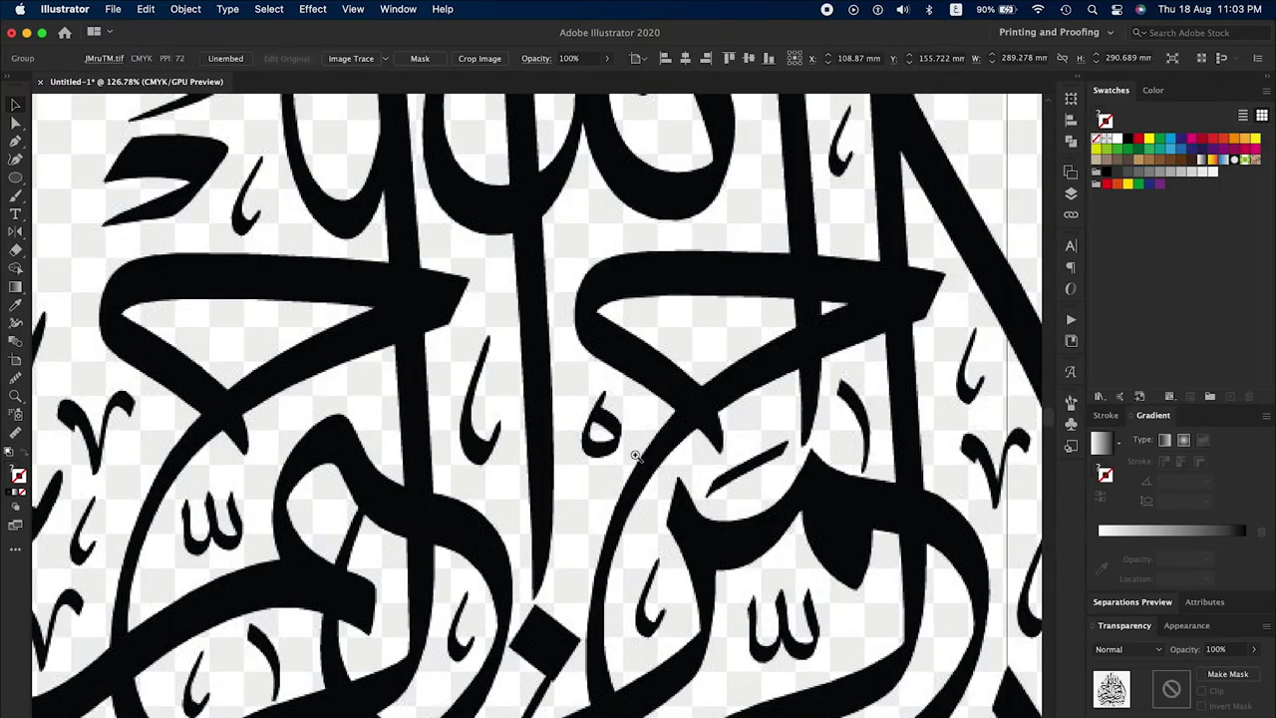
key(z)
drag(635, 456, 548, 512)
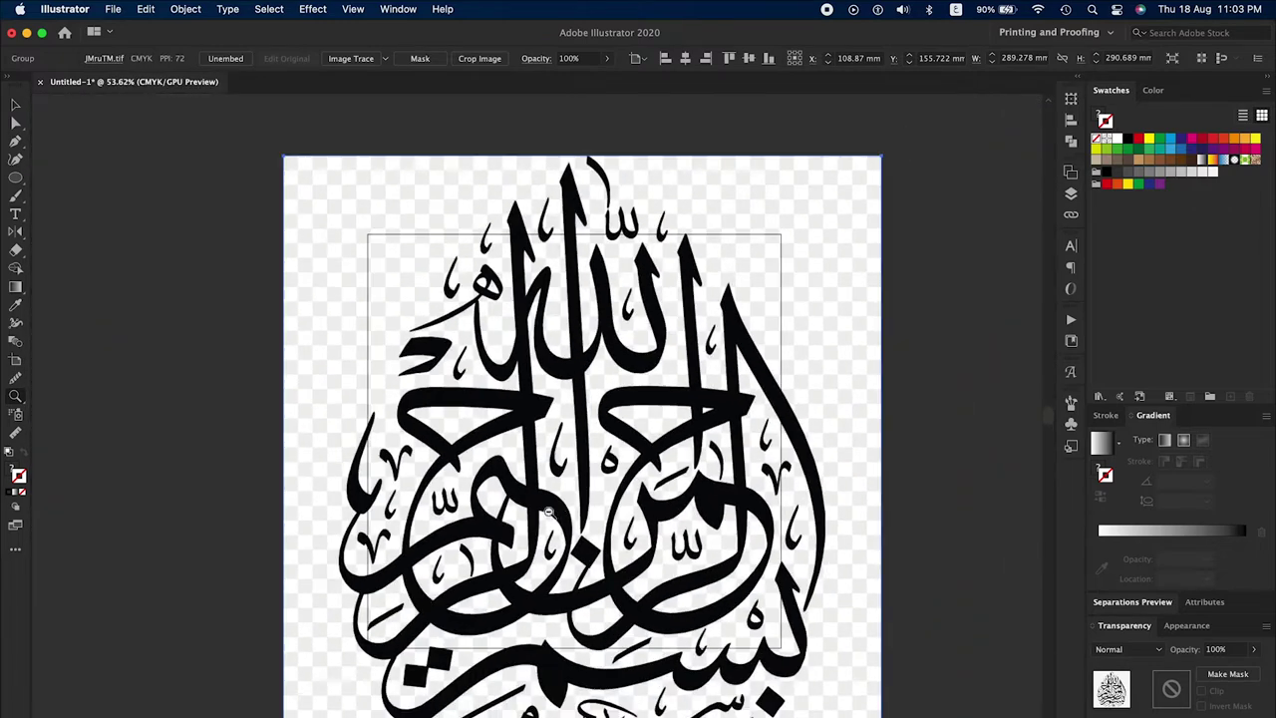
key(shift+o)
drag(535, 498, 634, 415)
drag(632, 508, 665, 550)
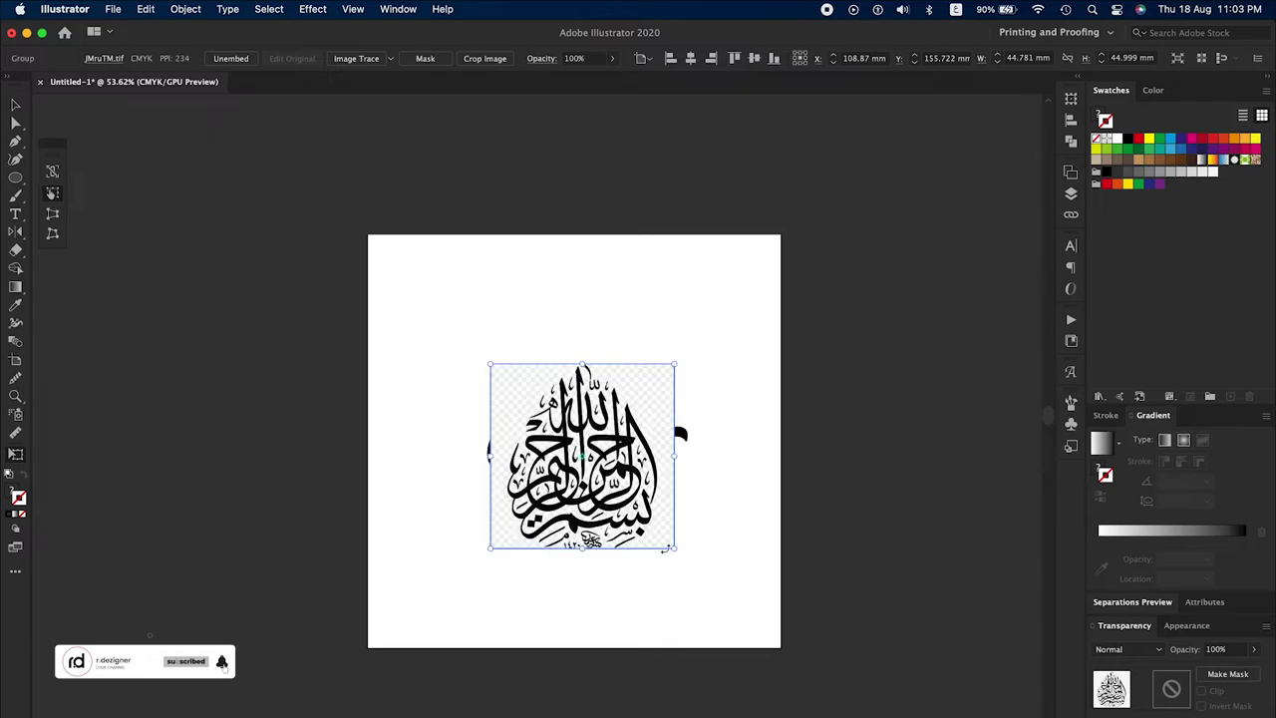
key(z)
drag(485, 428, 615, 385)
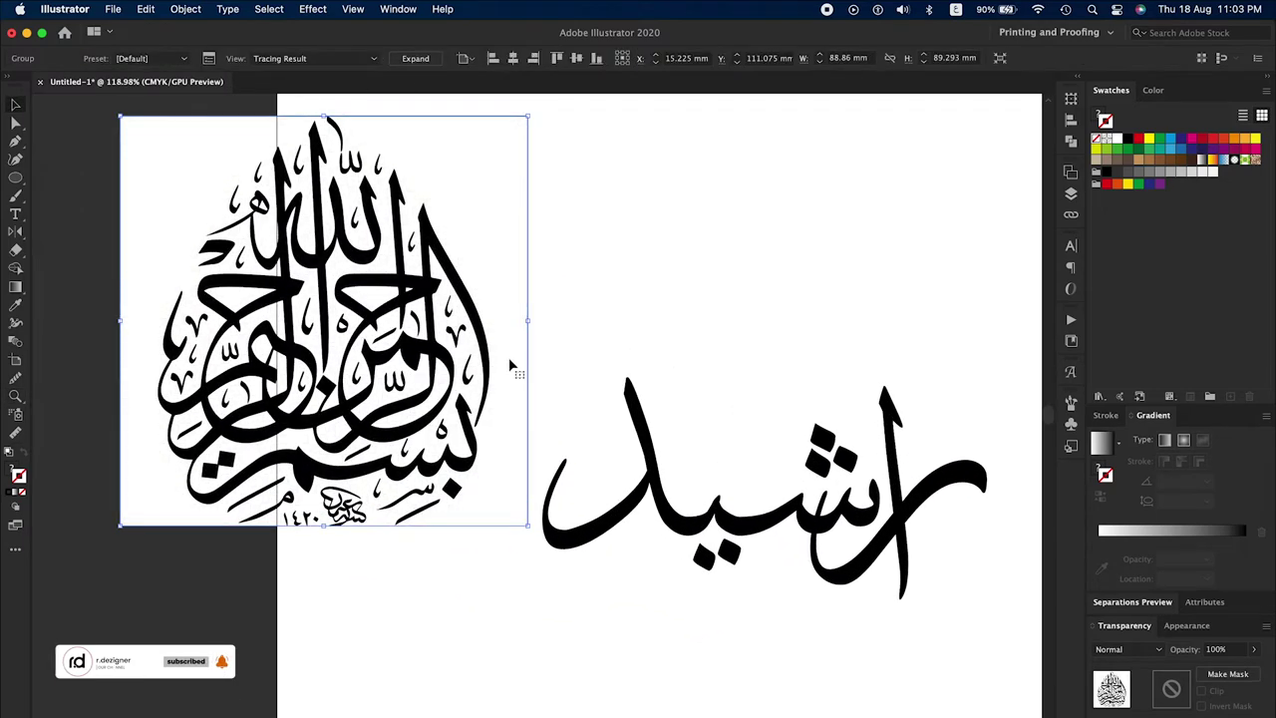
Expand the traced Basmala, delete its white background, and move it left of the artboard.
click(415, 57)
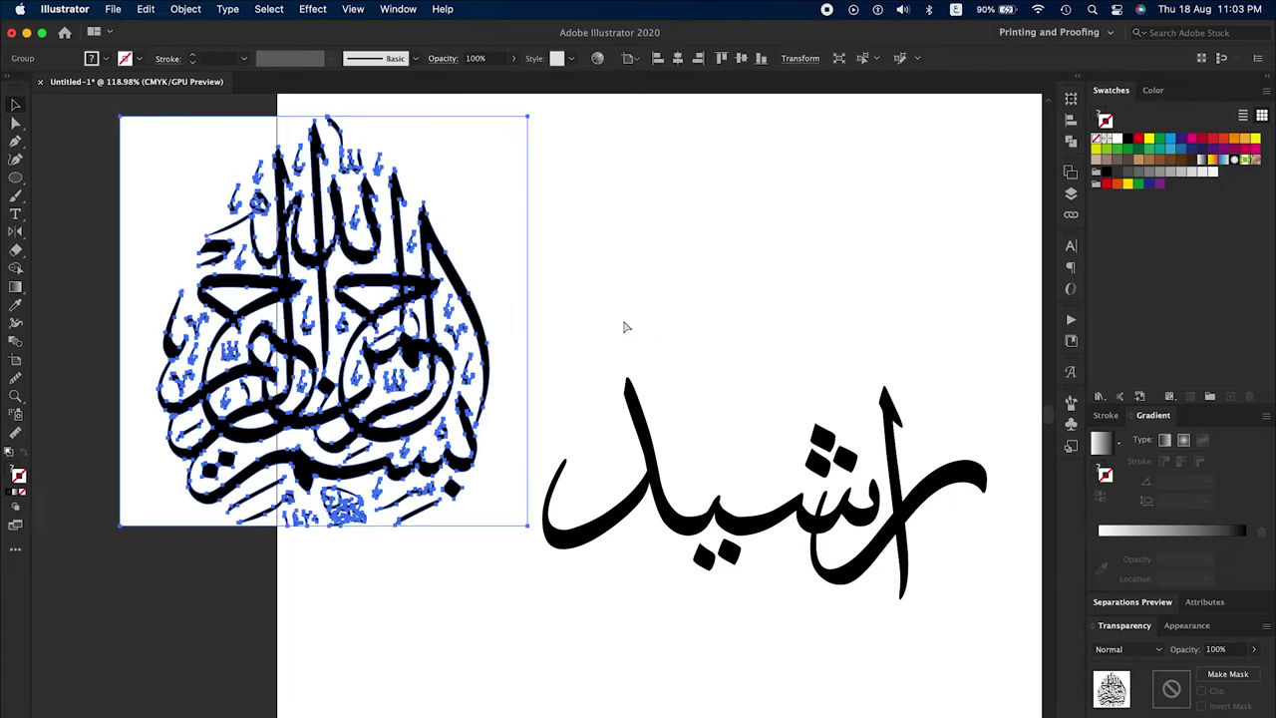
click(500, 253)
key(Delete)
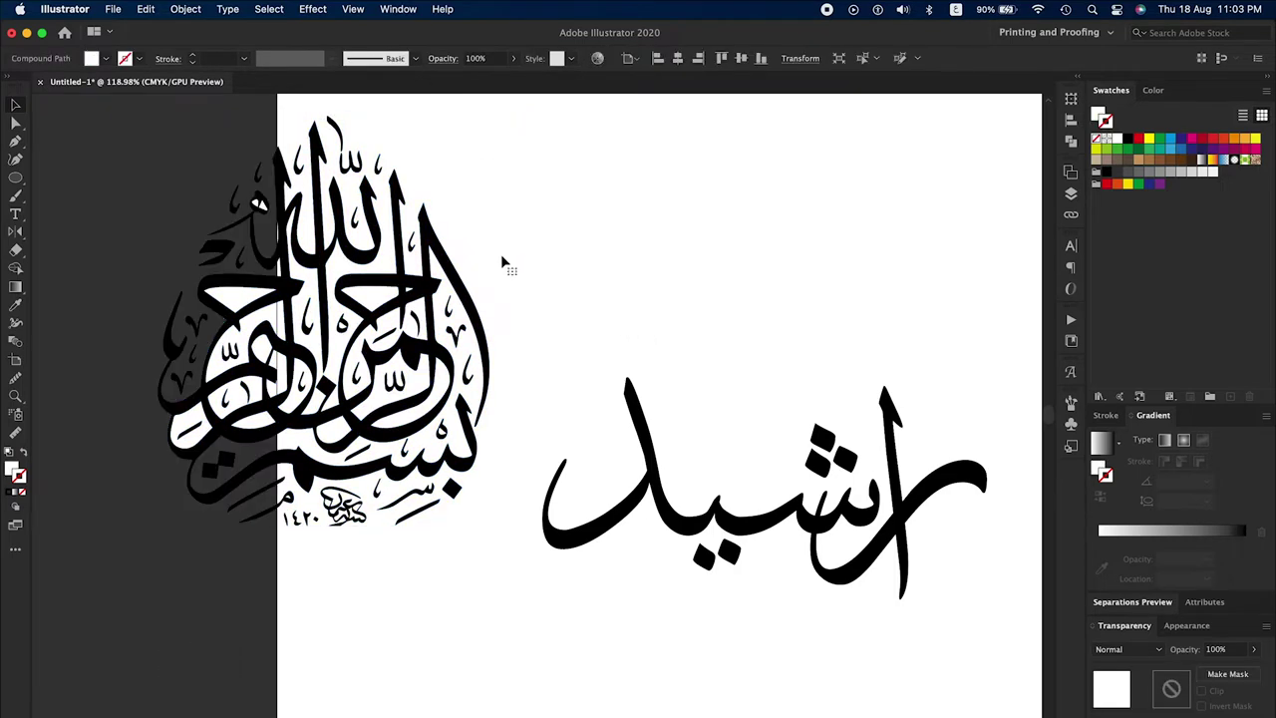
drag(500, 150, 149, 584)
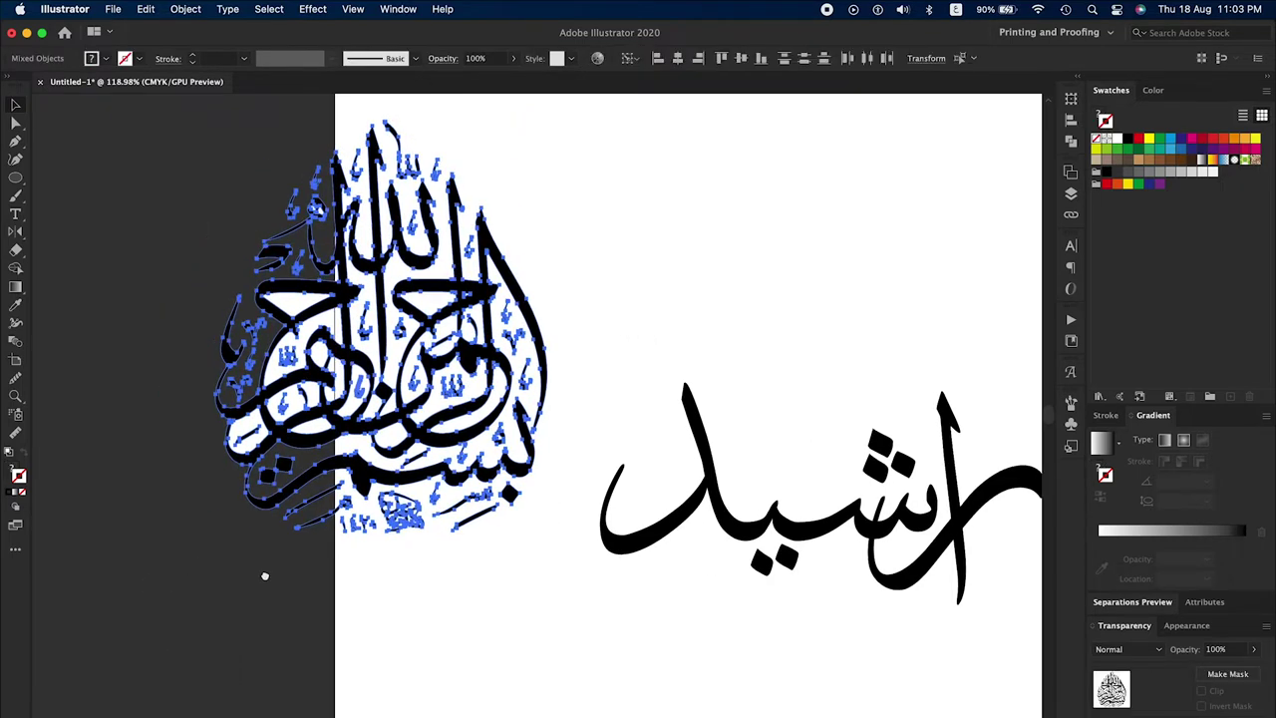
drag(539, 476, 297, 510)
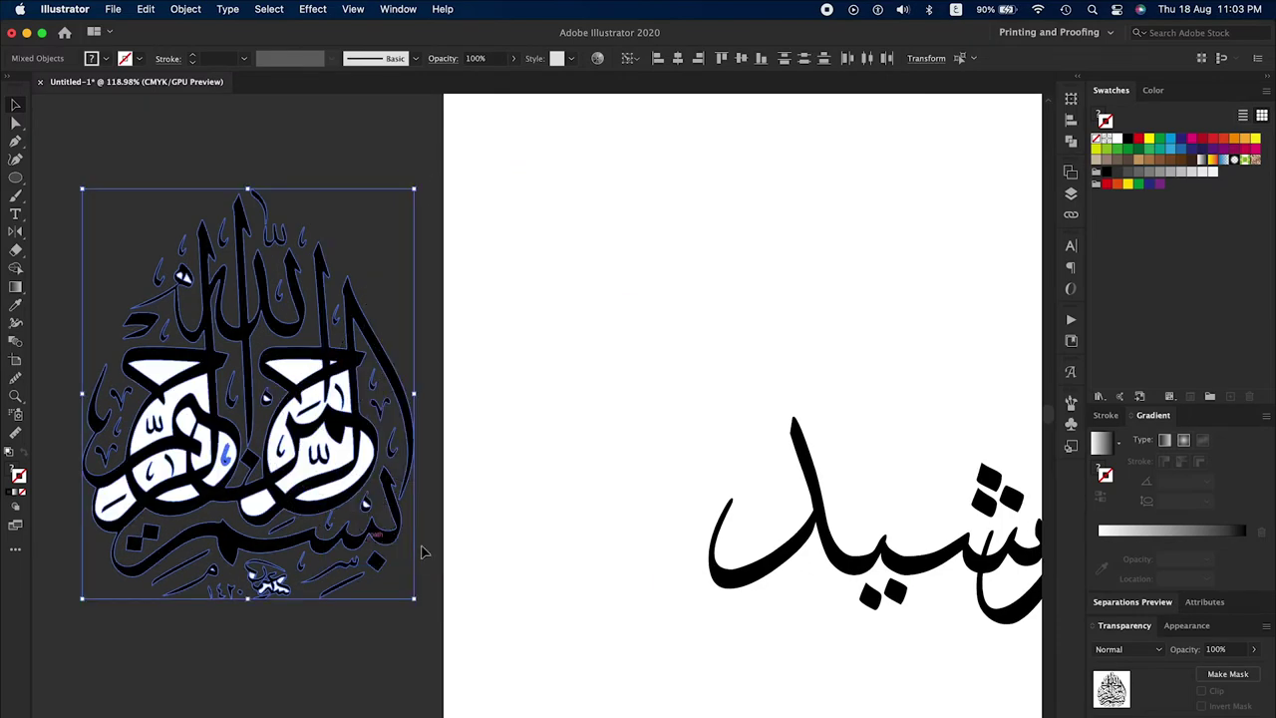
click(469, 469)
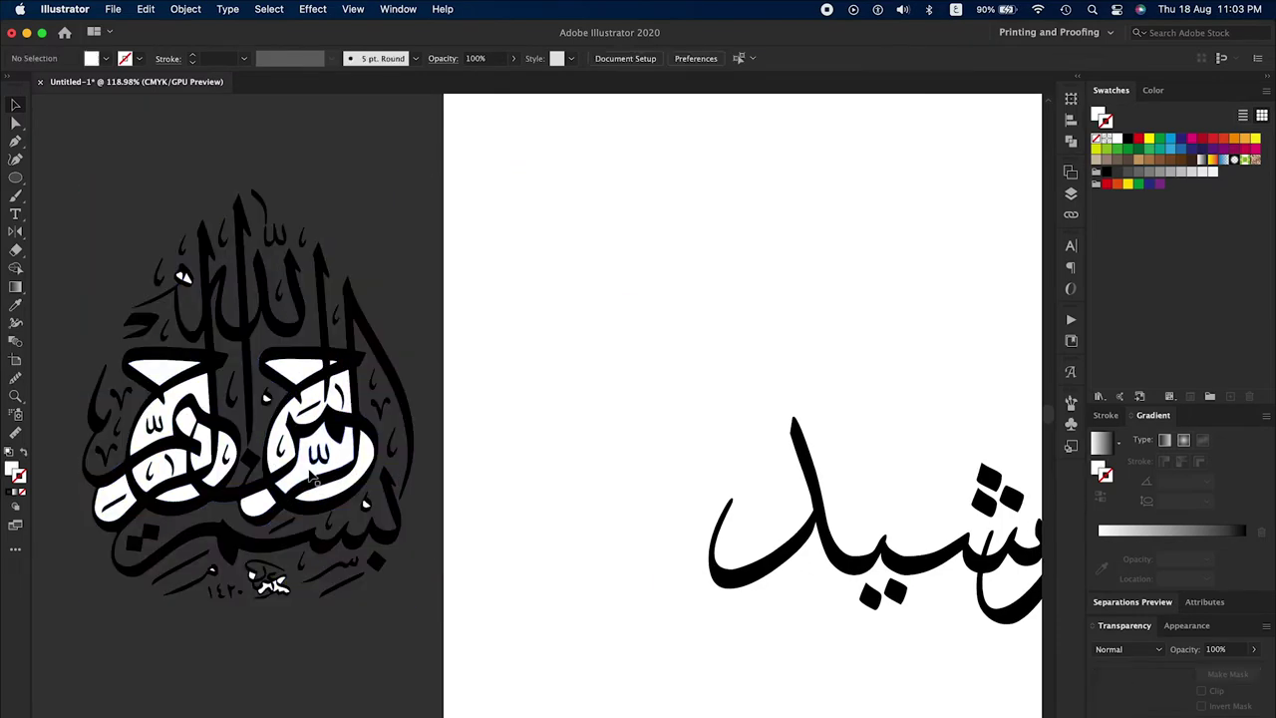
Delete the remaining white-filled shapes and select the black calligraphy group.
key(super+a)
click(310, 474)
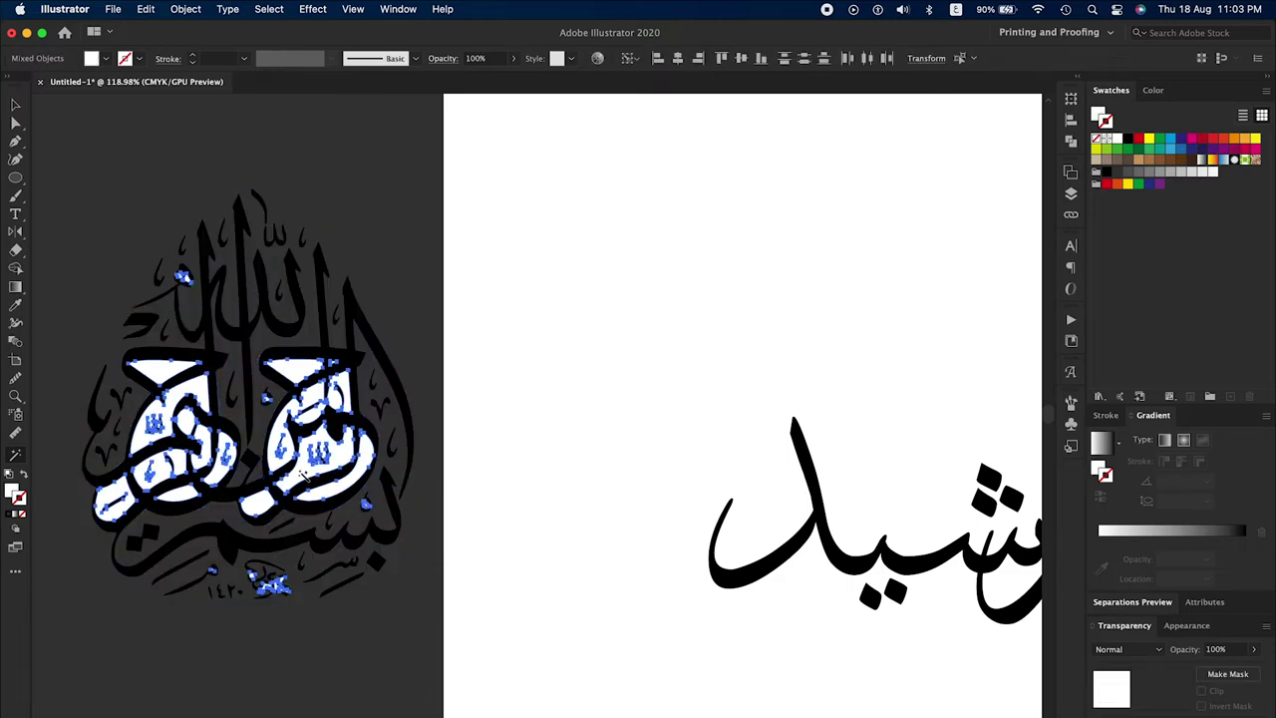
key(Delete)
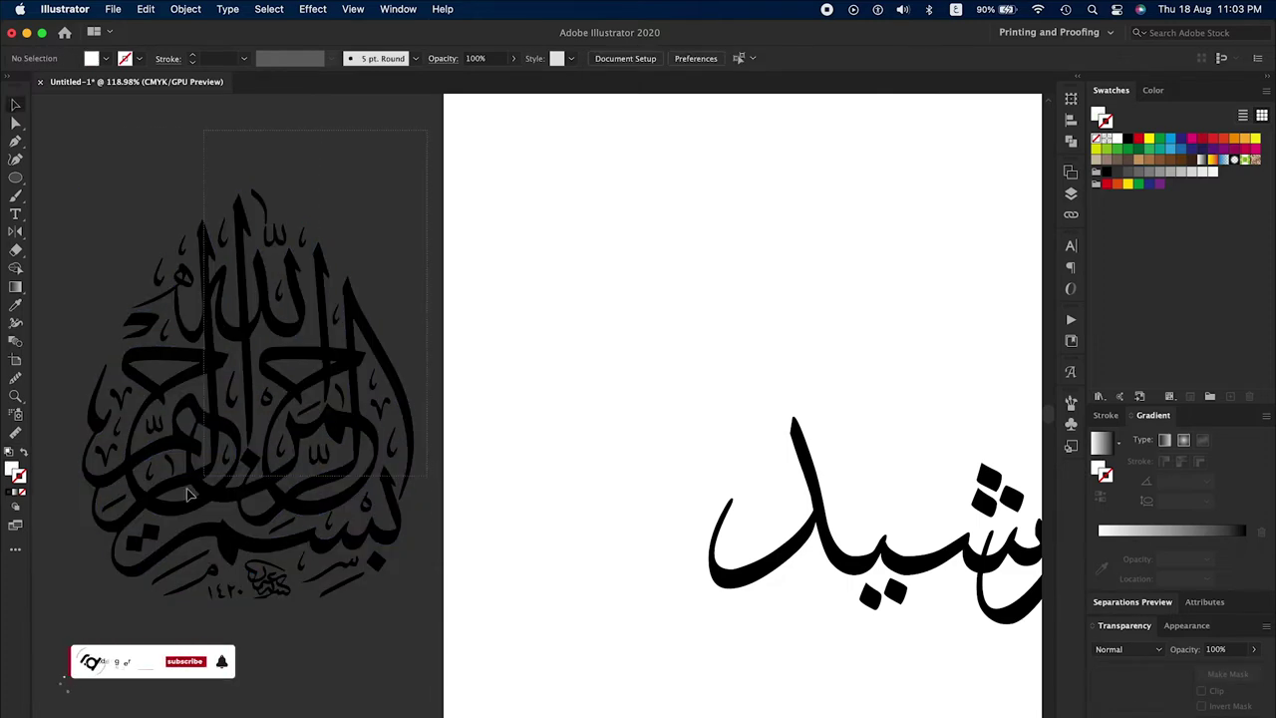
drag(190, 492, 285, 492)
key(super+a)
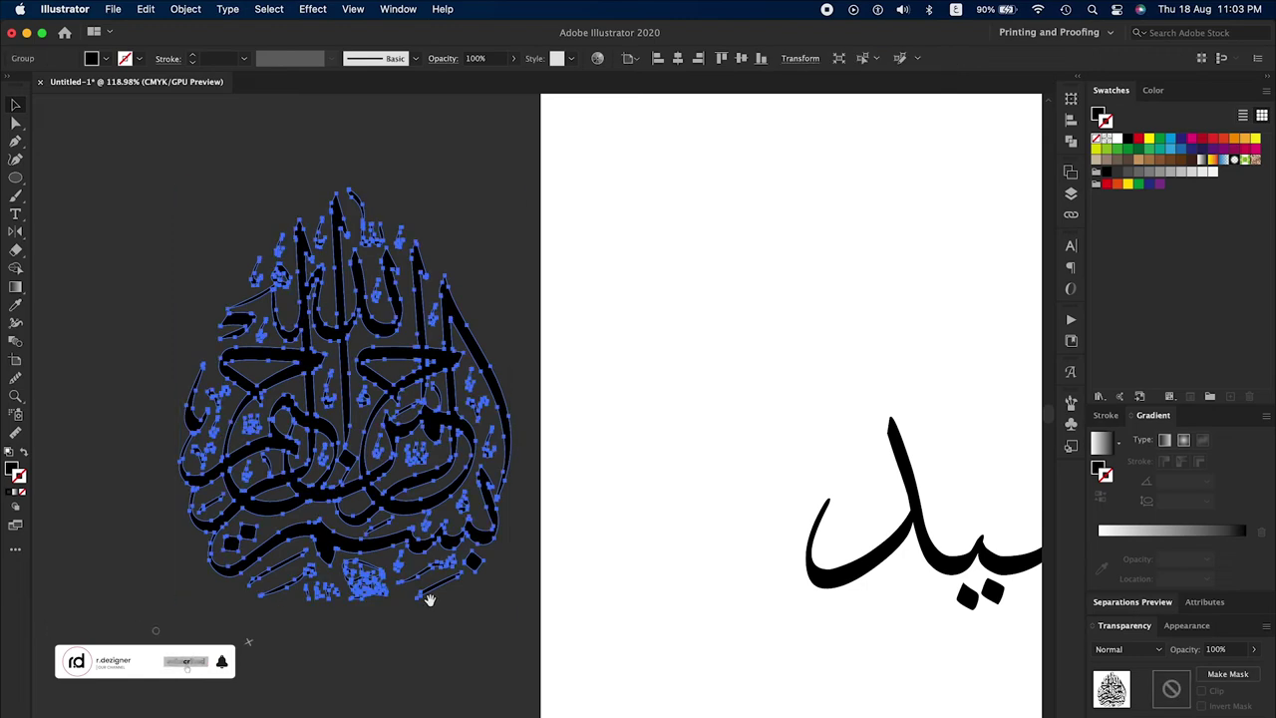
Copy a small stroke from the Basmala reference calligraphy onto the artboard.
drag(429, 598, 340, 602)
click(477, 617)
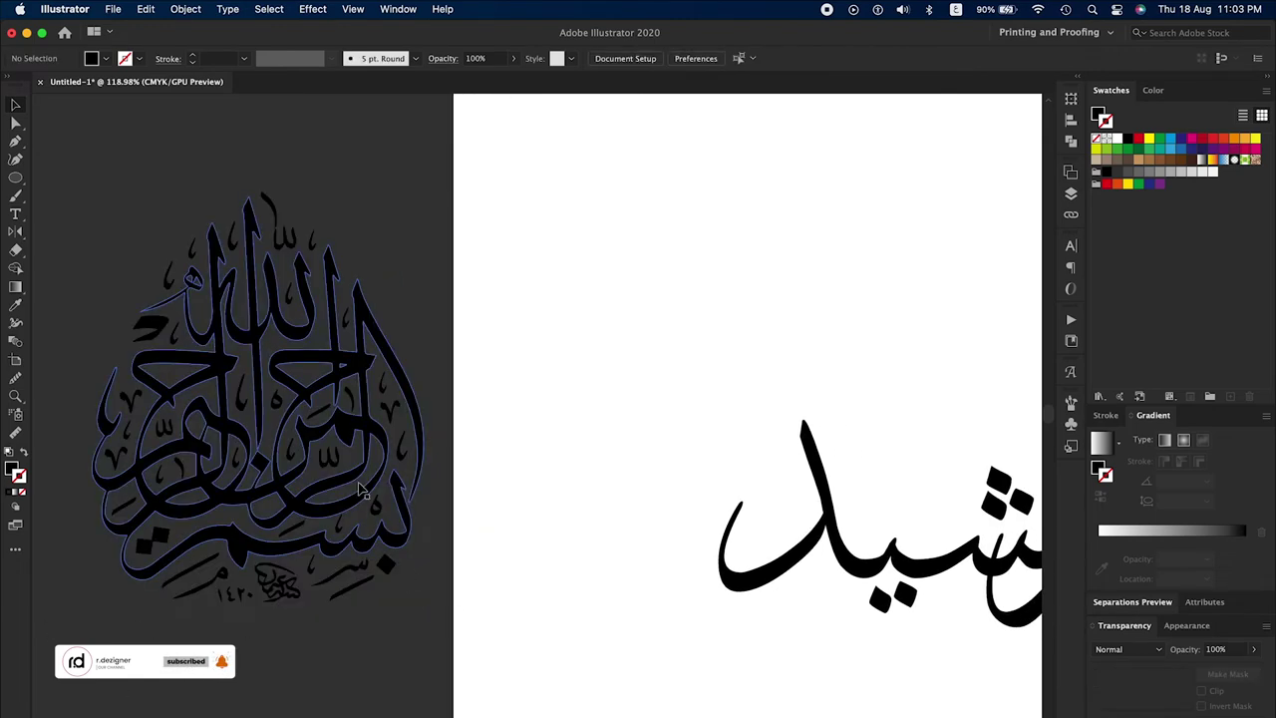
click(361, 487)
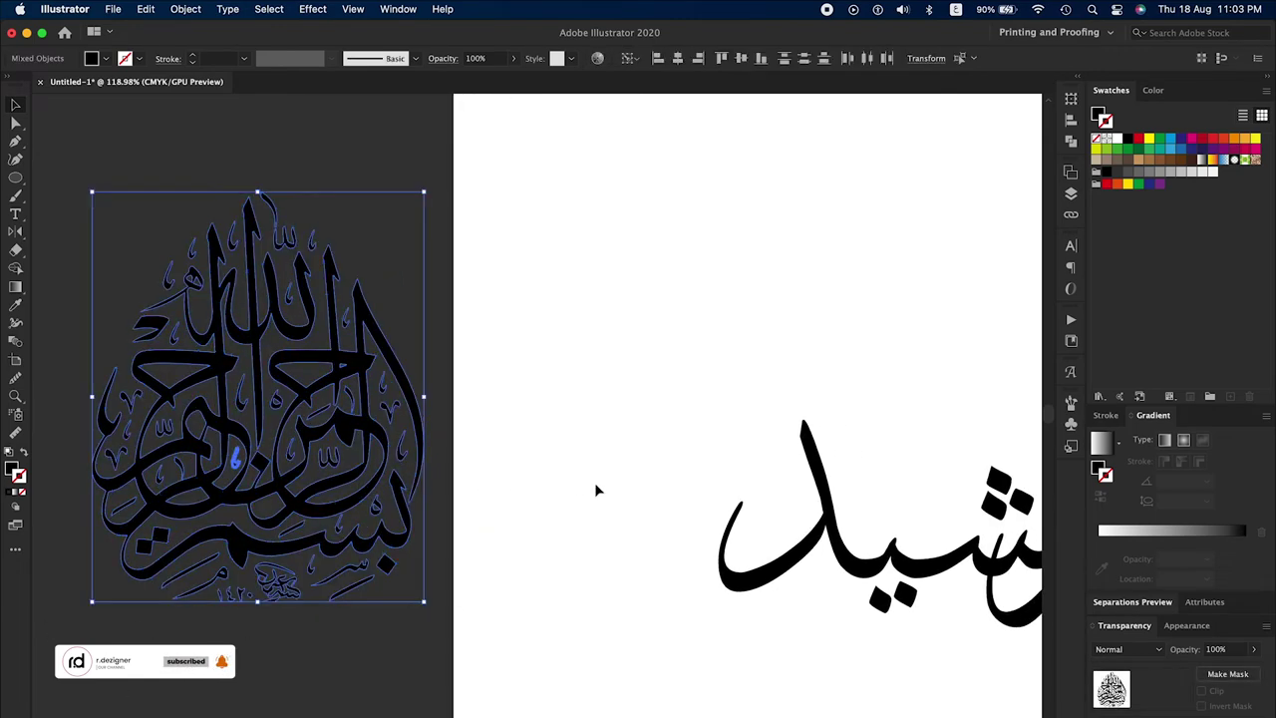
click(512, 469)
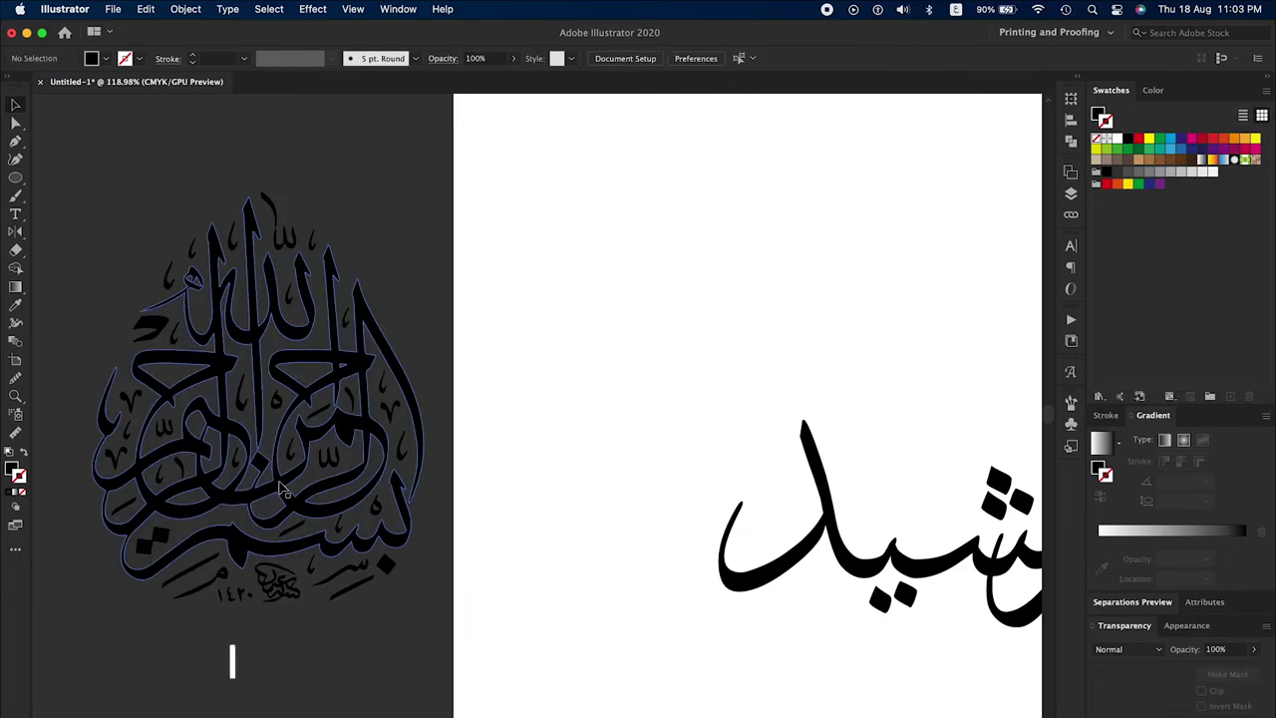
drag(215, 565, 769, 352)
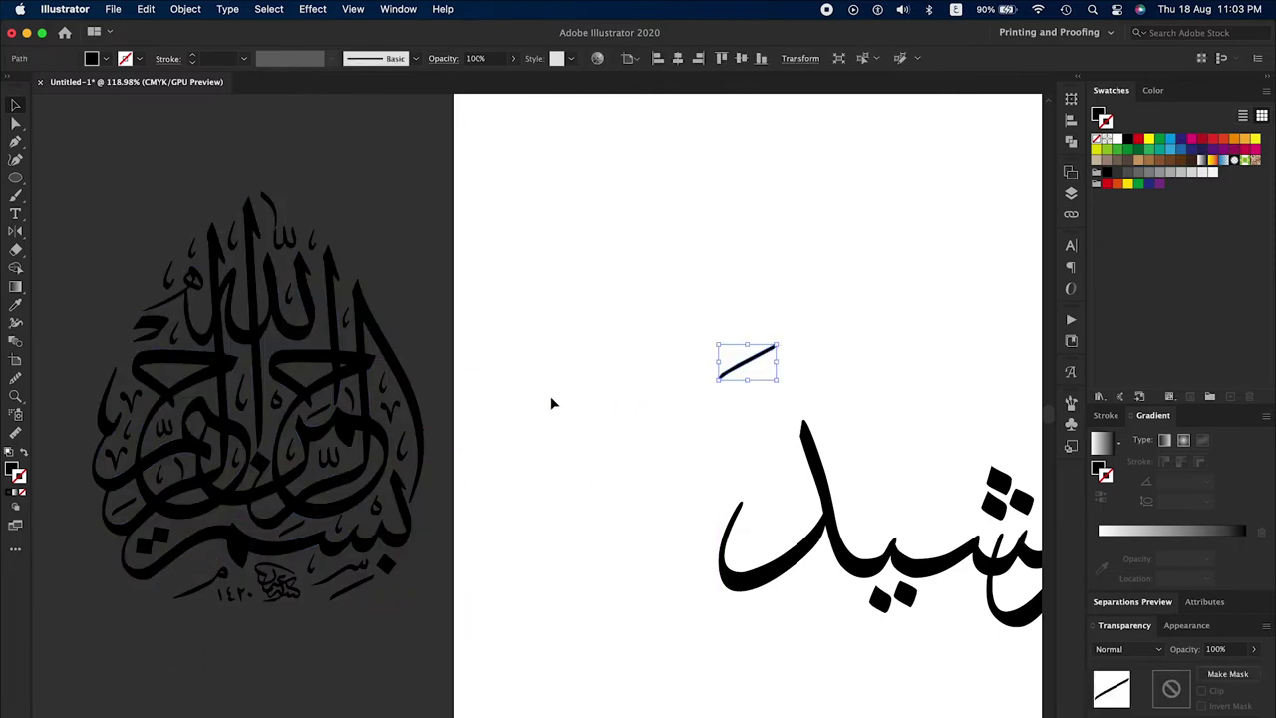
key(z)
drag(495, 369, 397, 461)
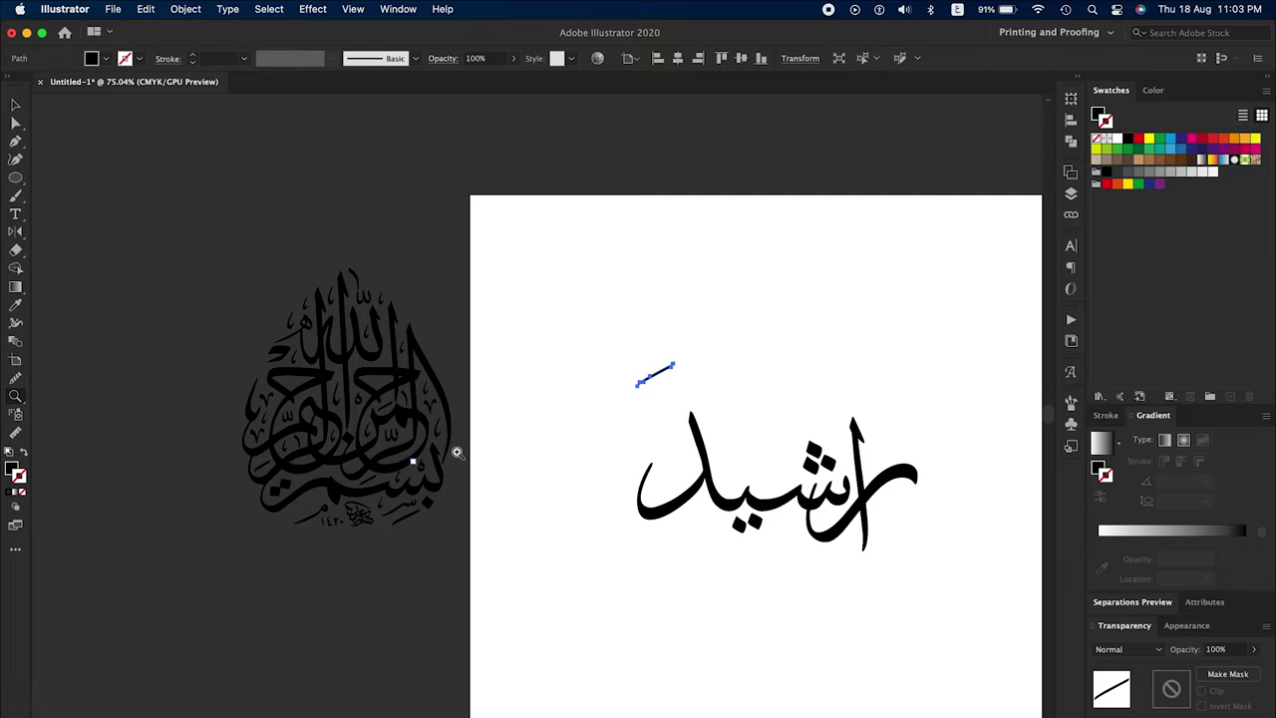
Position the copied stroke as a ه-shaped mark above the left end of راشيد.
drag(661, 380, 895, 445)
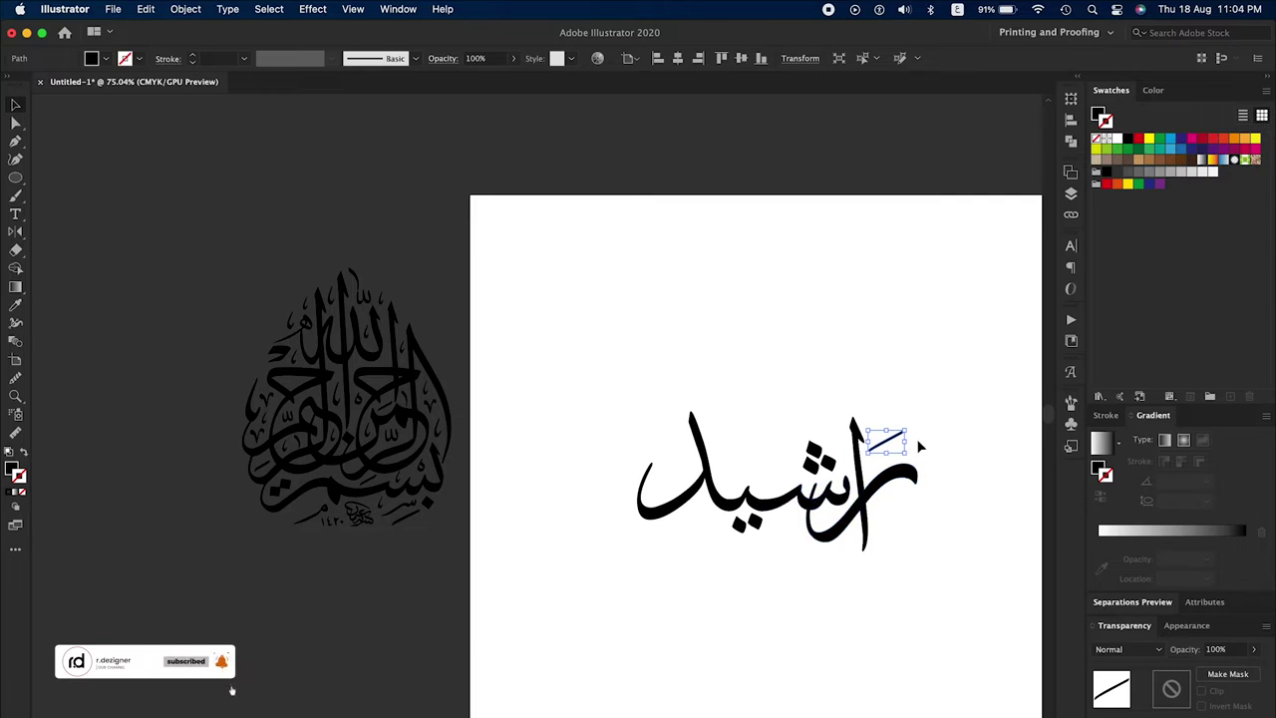
mouse_move(890, 444)
mouse_down()
mouse_move(840, 409)
mouse_move(838, 558)
mouse_up()
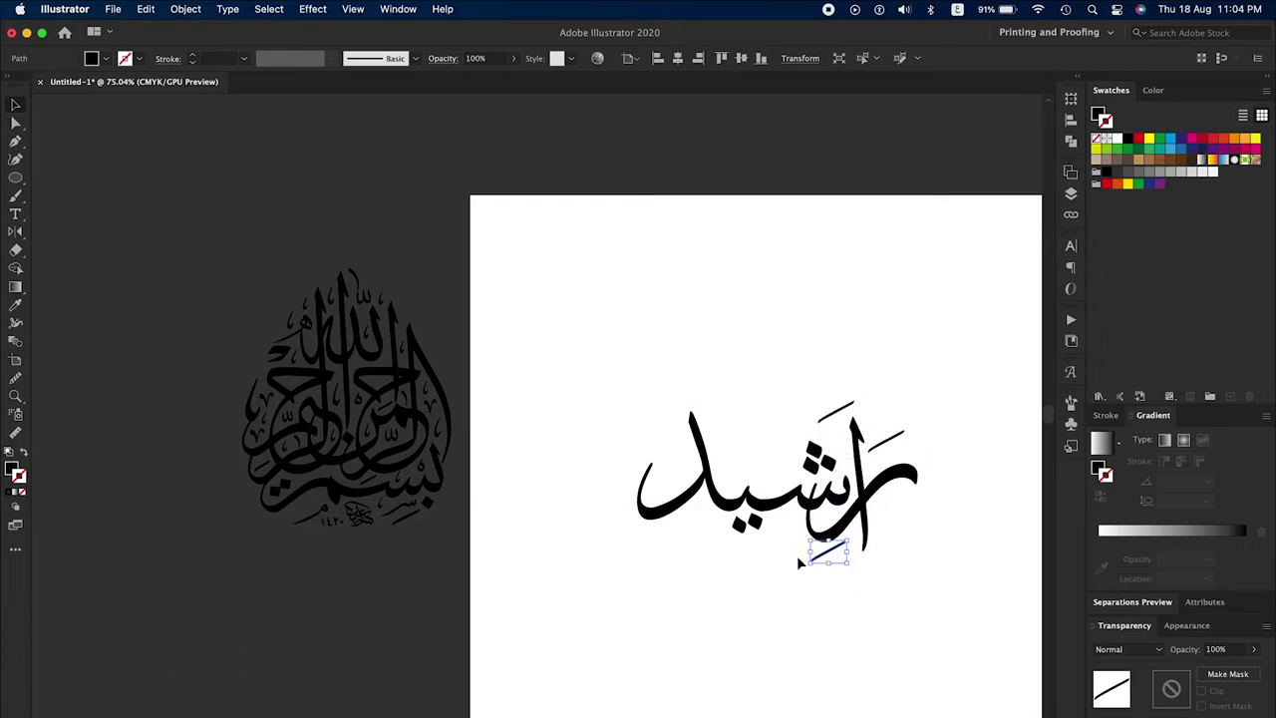
drag(829, 556, 764, 538)
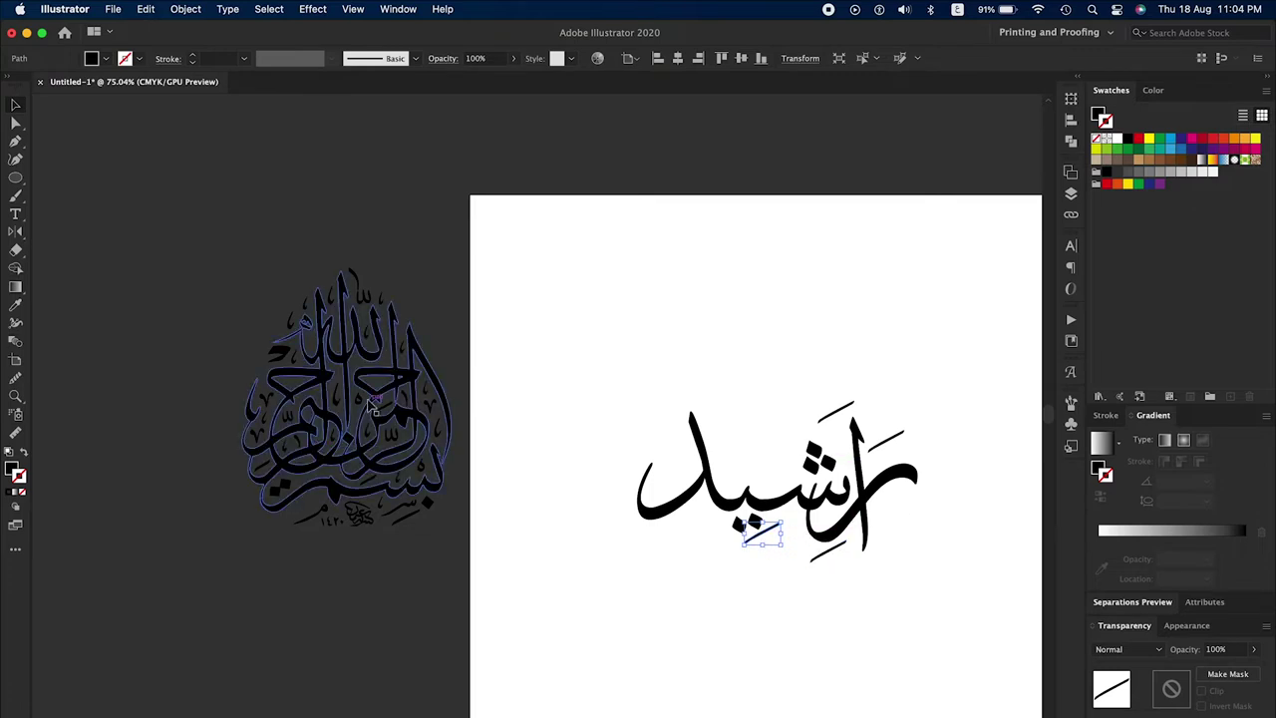
drag(576, 428, 666, 447)
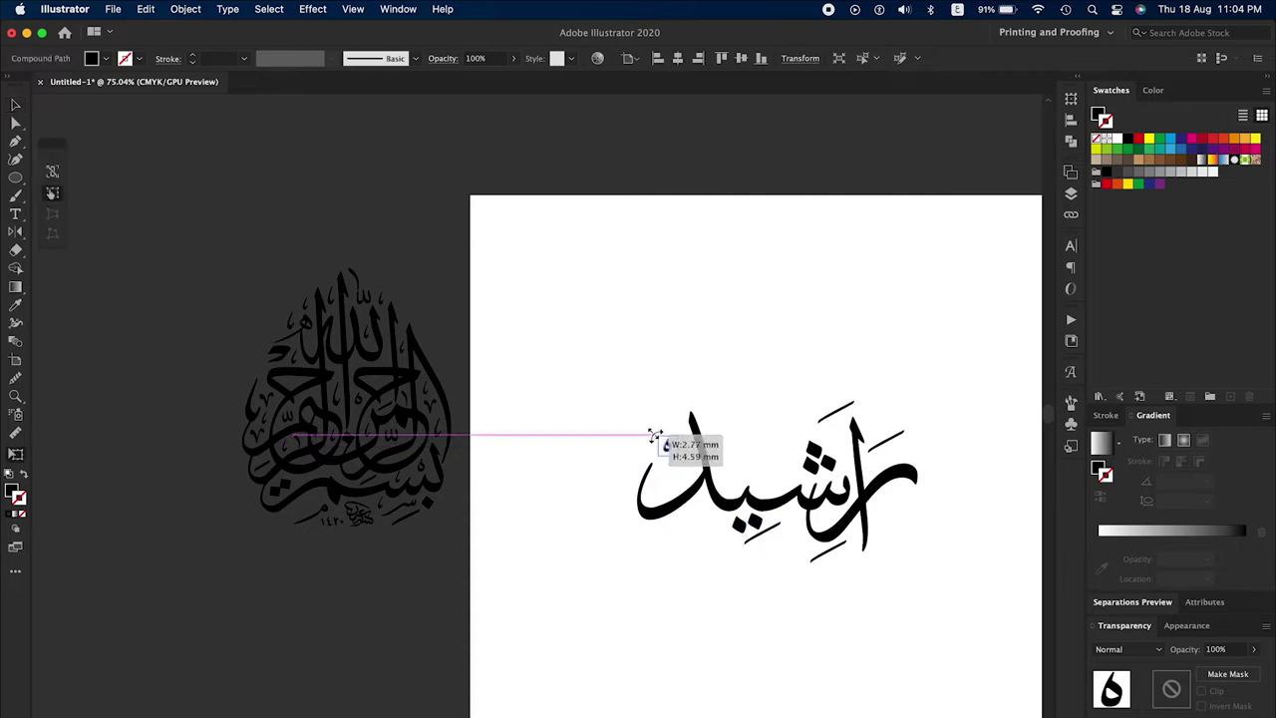
click(667, 556)
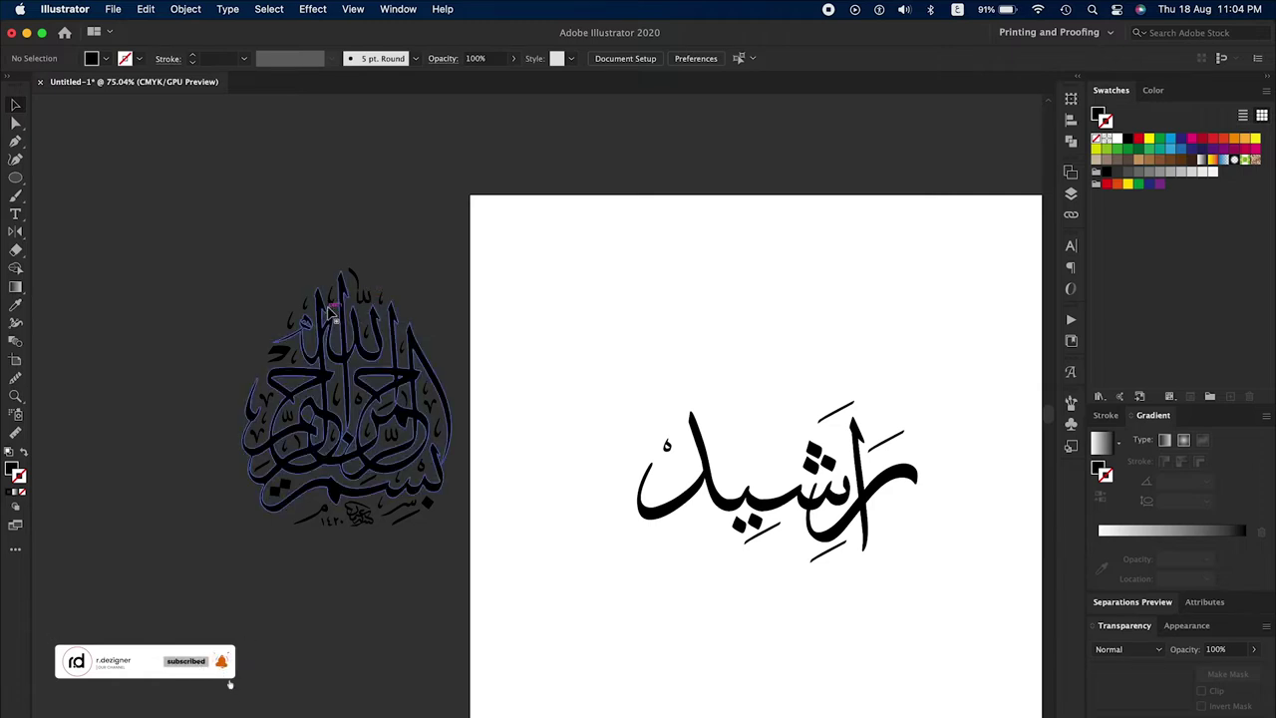
Copy another small reference stroke onto the word and zoom in on the calligraphy.
drag(349, 319, 765, 489)
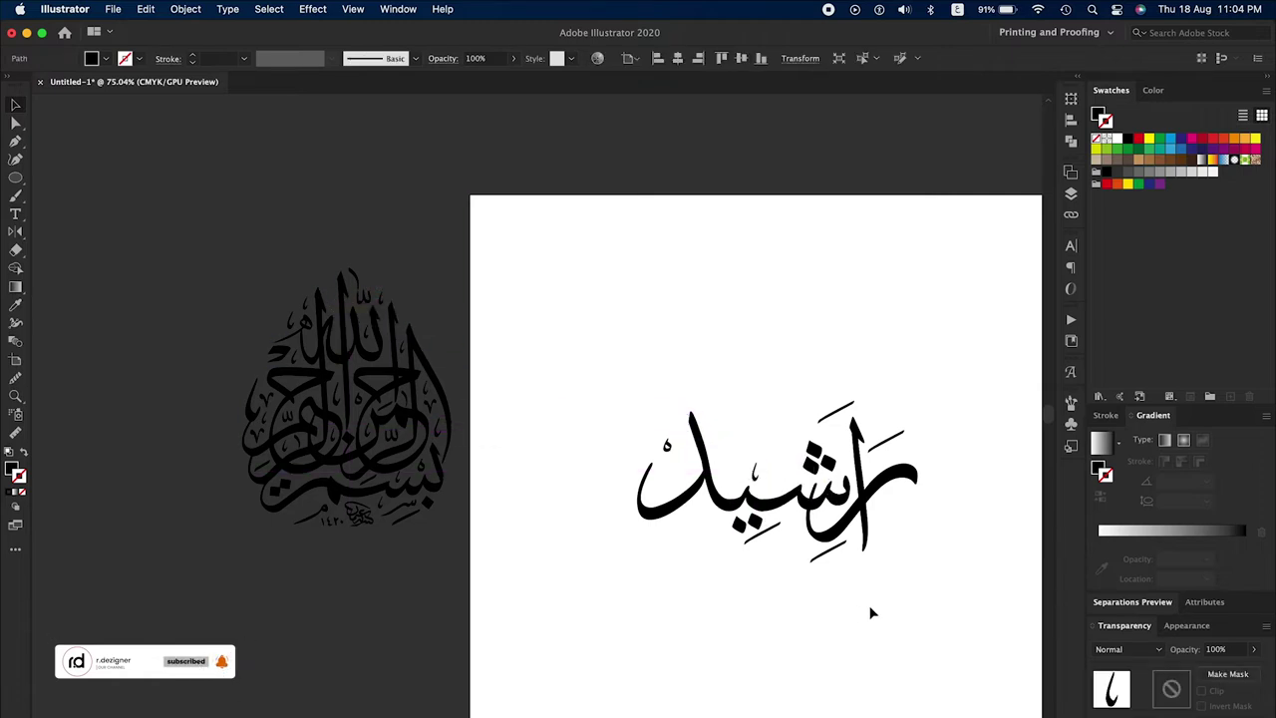
drag(870, 612, 960, 572)
drag(906, 649, 707, 649)
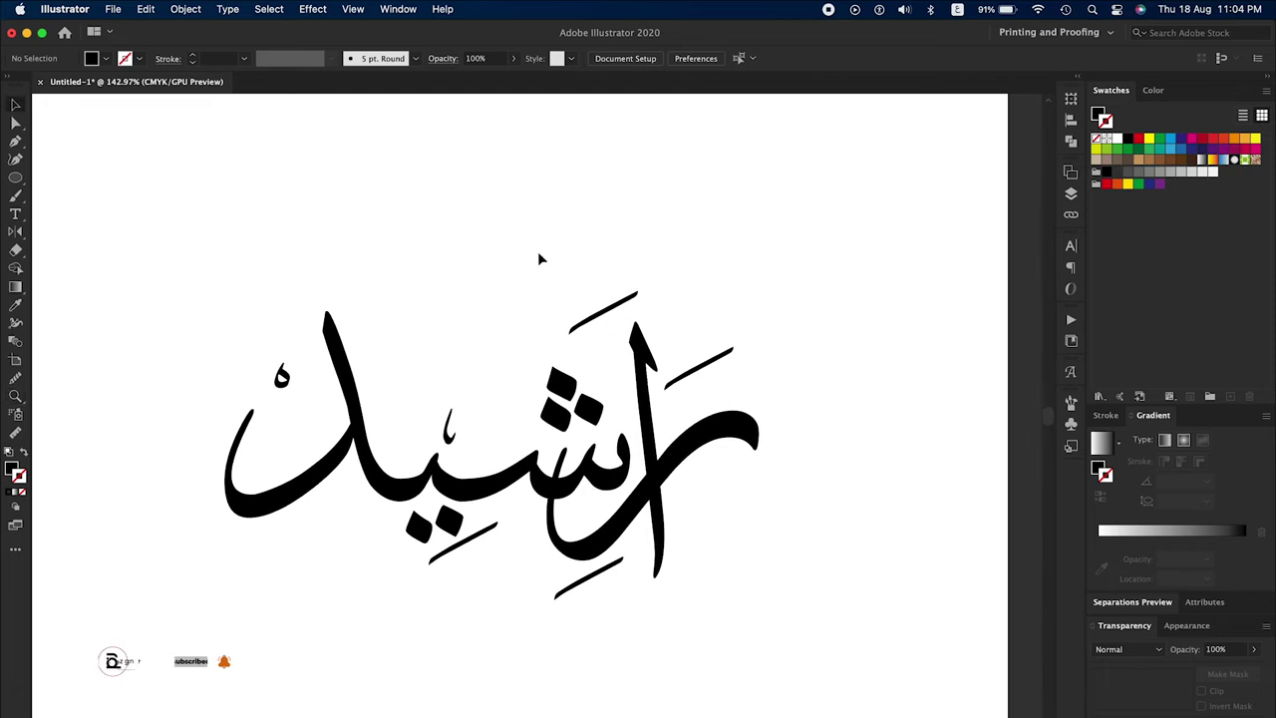
Frame راشيد with top, bottom, left and right ruler guides, then duplicate a diagonal stroke above it.
key(super+r)
drag(519, 101, 511, 310)
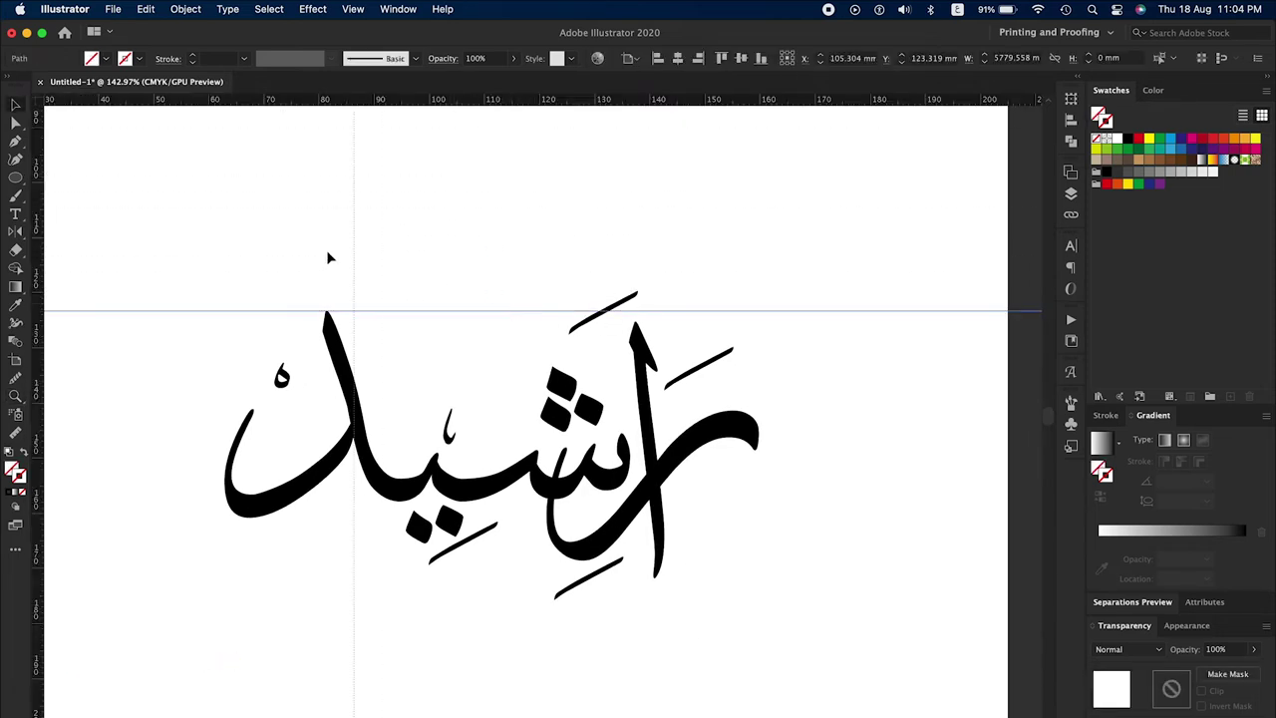
drag(330, 258, 226, 295)
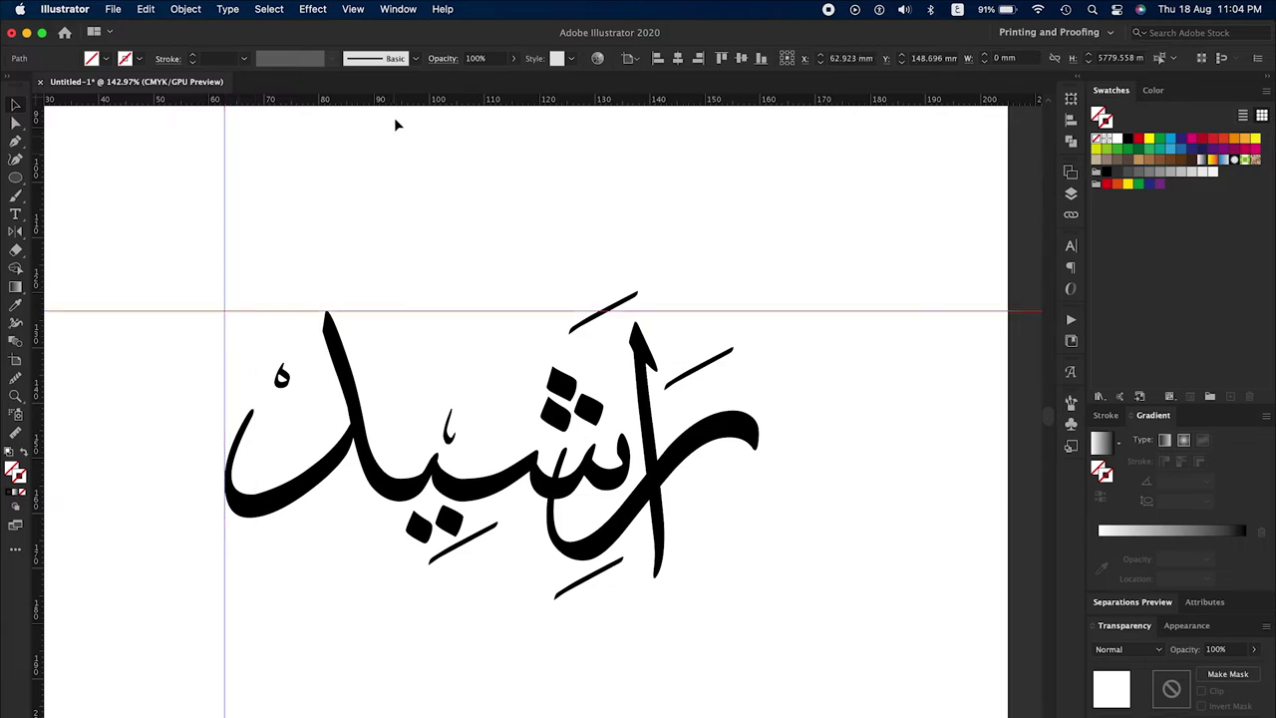
drag(448, 520, 451, 577)
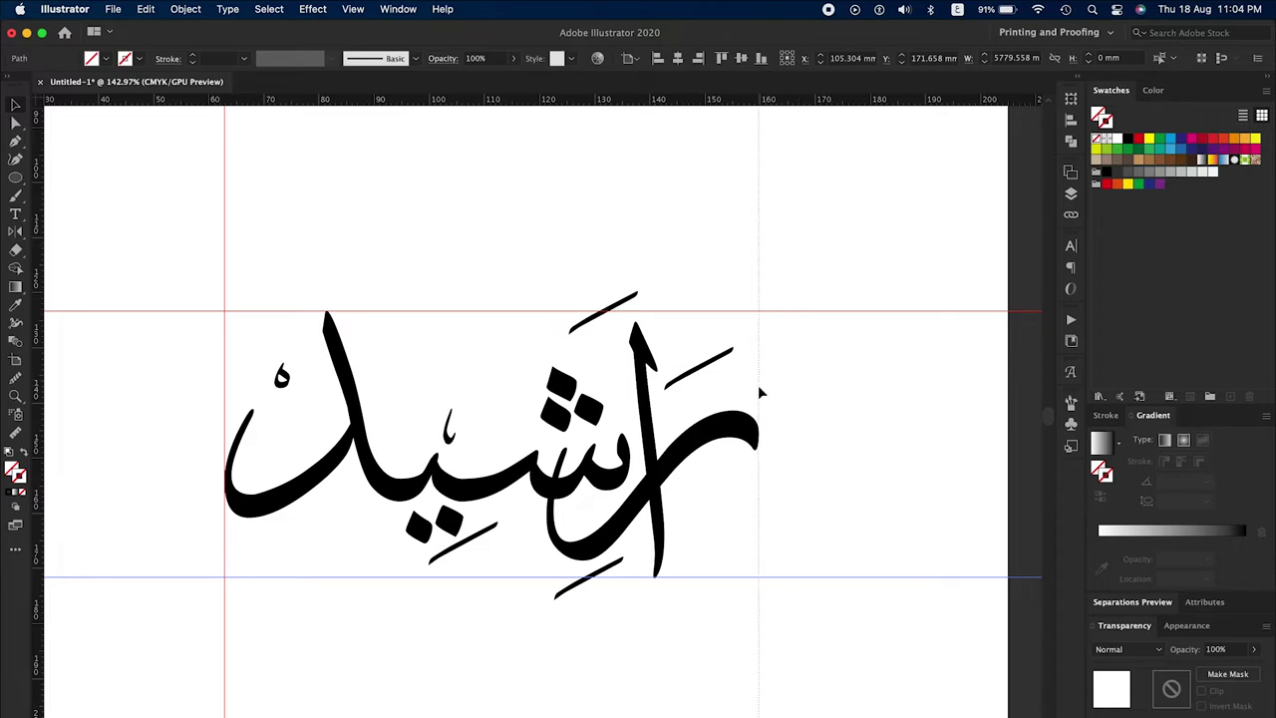
drag(758, 388, 758, 387)
click(767, 441)
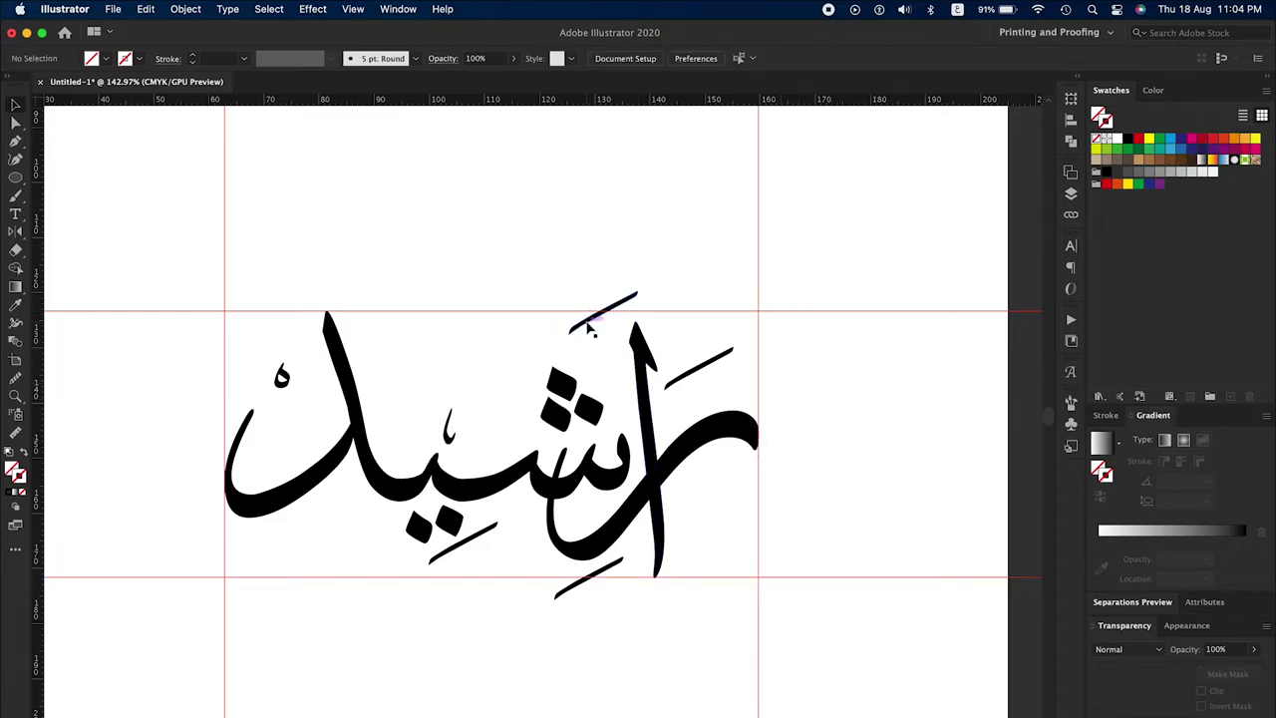
drag(612, 314, 543, 351)
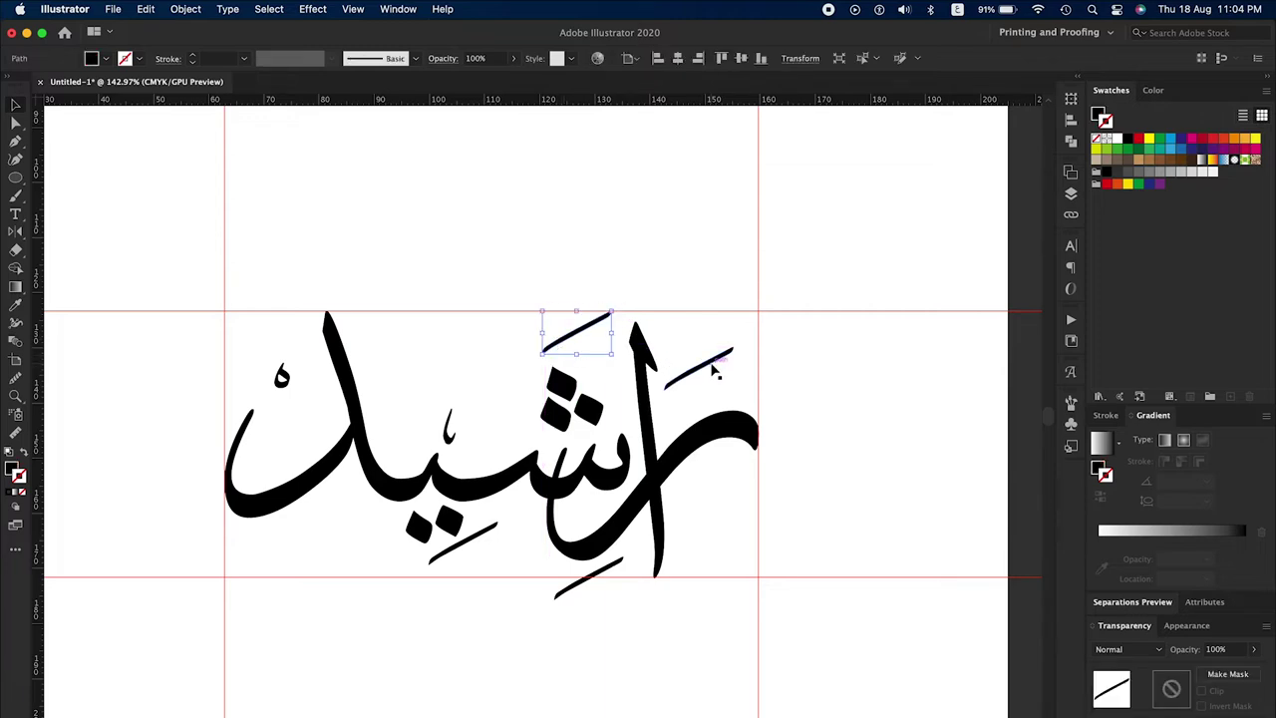
Resize the new diagonal stroke and nudge it right above the ر.
drag(713, 371, 667, 387)
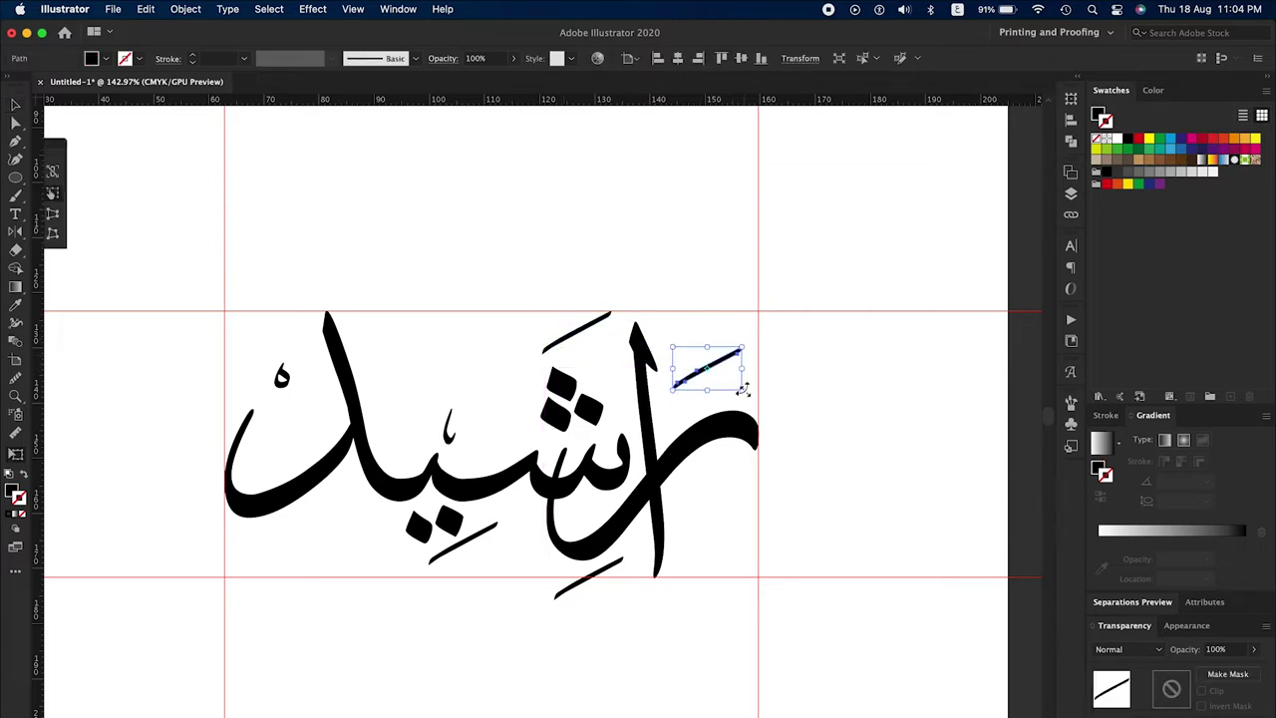
drag(743, 389, 760, 399)
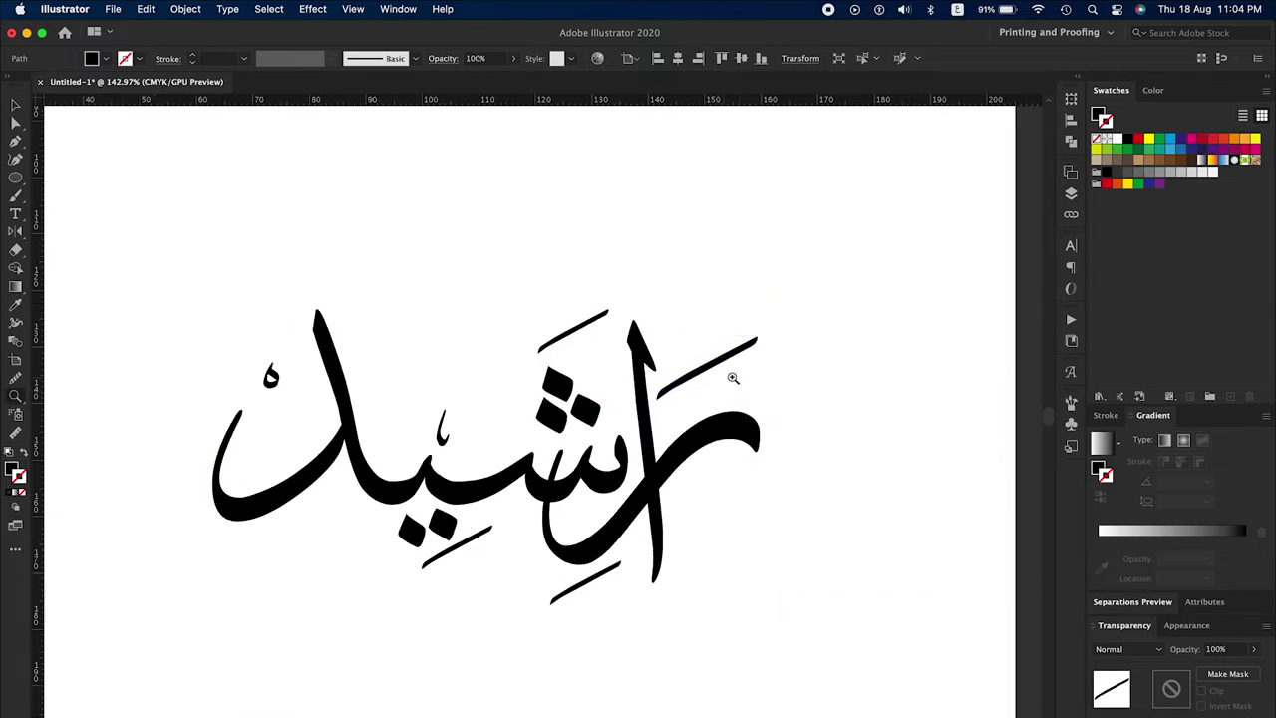
click(733, 378)
drag(626, 407, 653, 393)
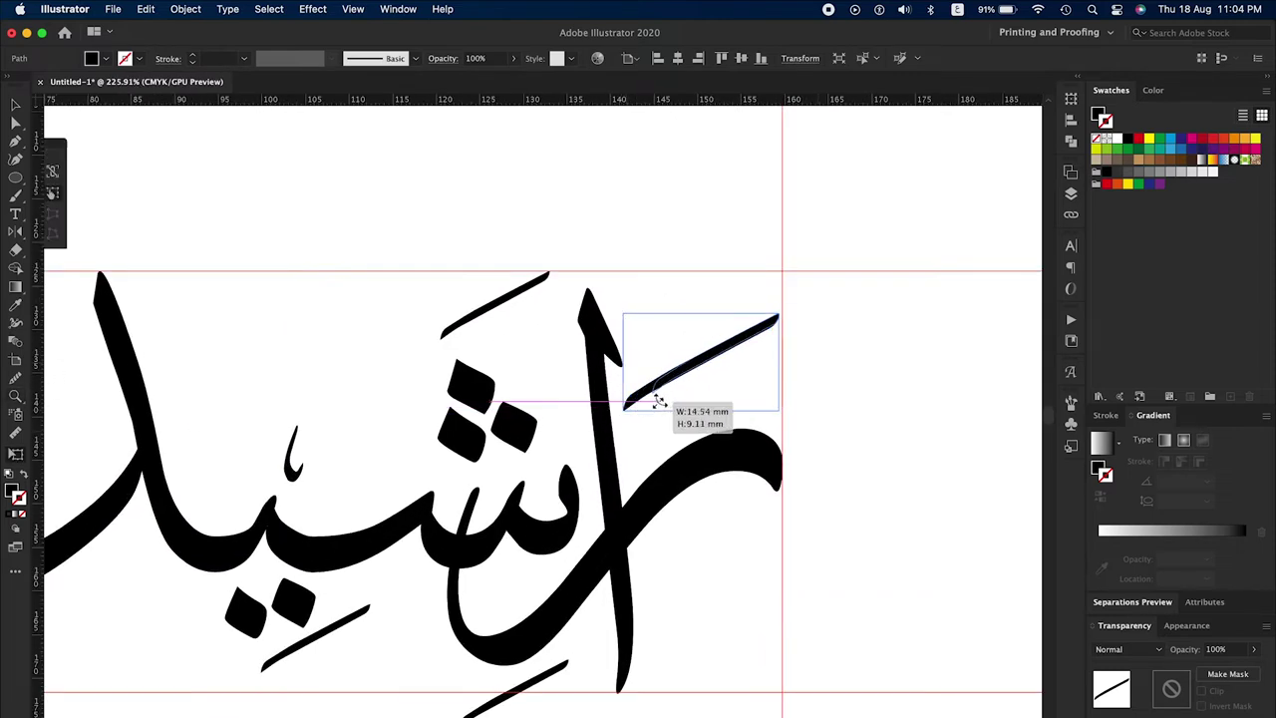
key(Right)
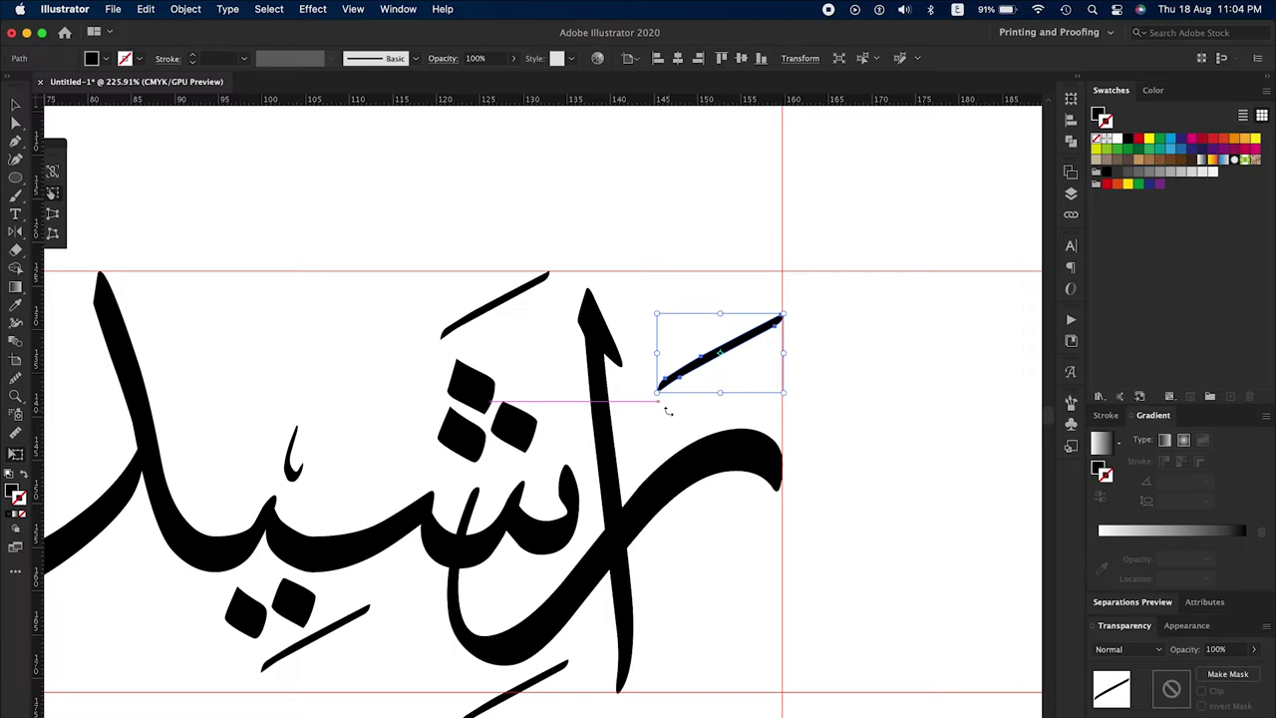
key(super+0)
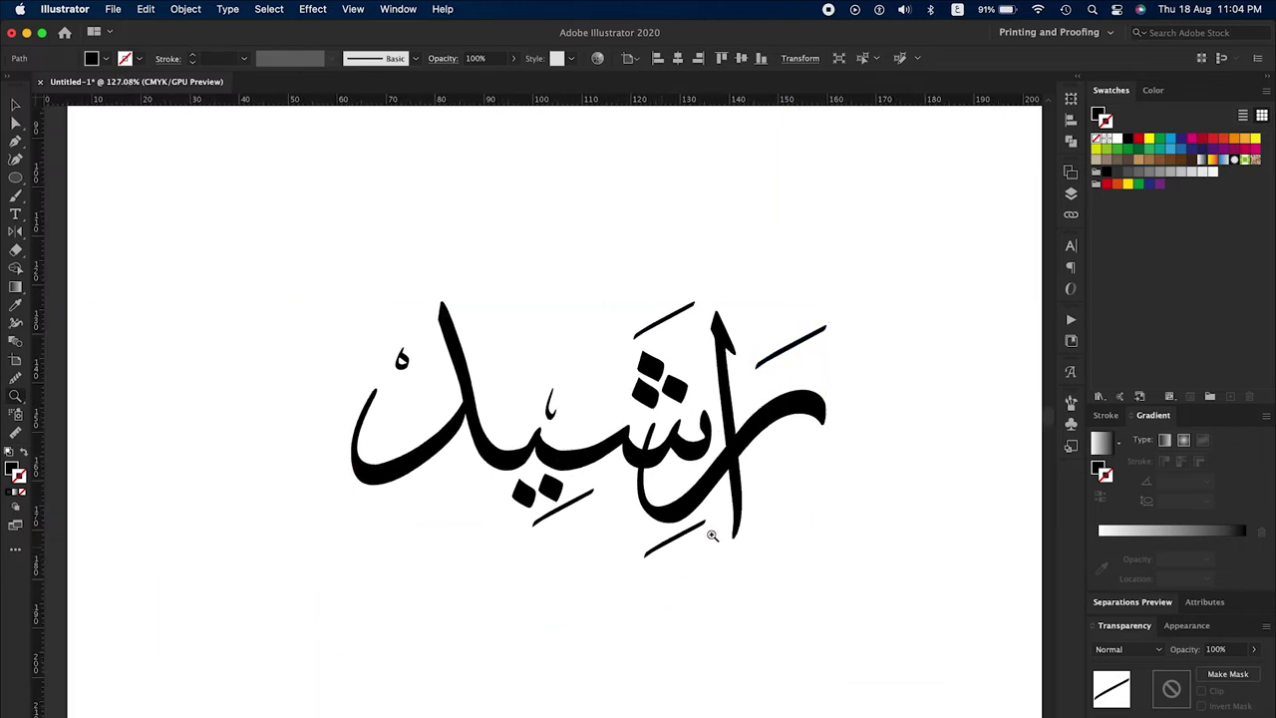
Move the ر up slightly and shift its lower diagonal stroke up and right.
scroll(739, 482, up, 3)
click(739, 482)
drag(714, 479, 708, 467)
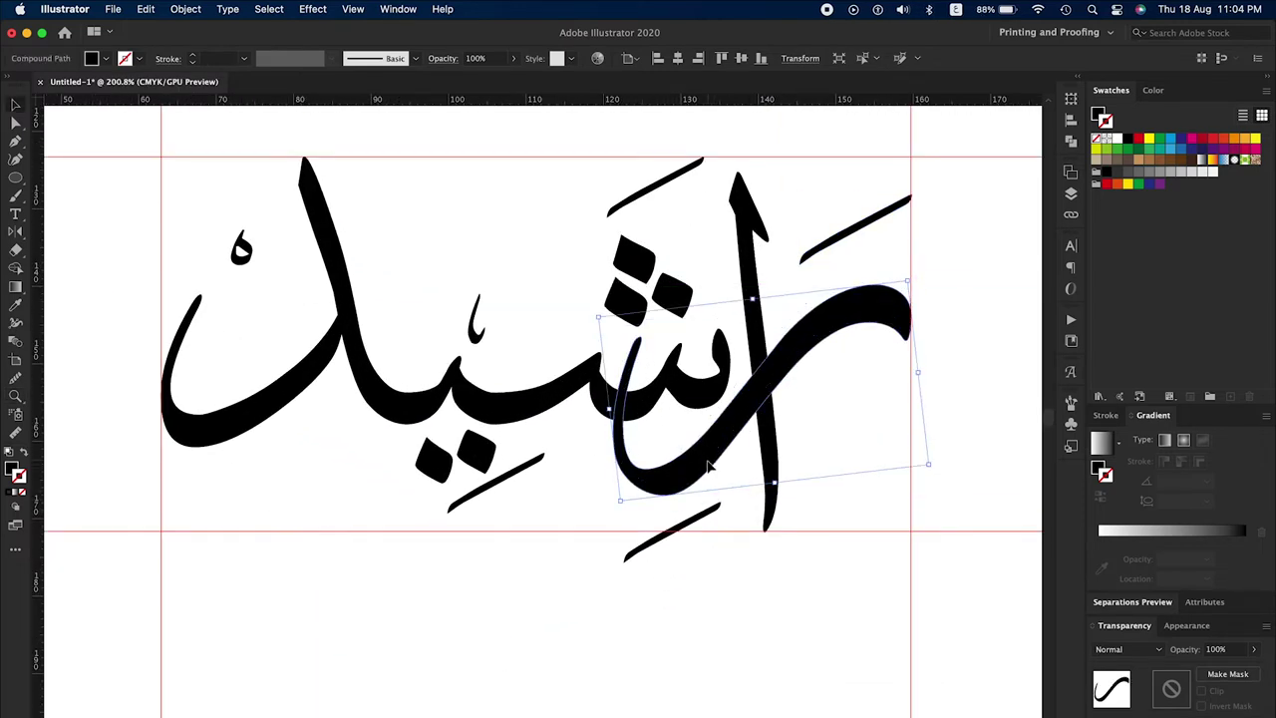
drag(698, 528, 723, 504)
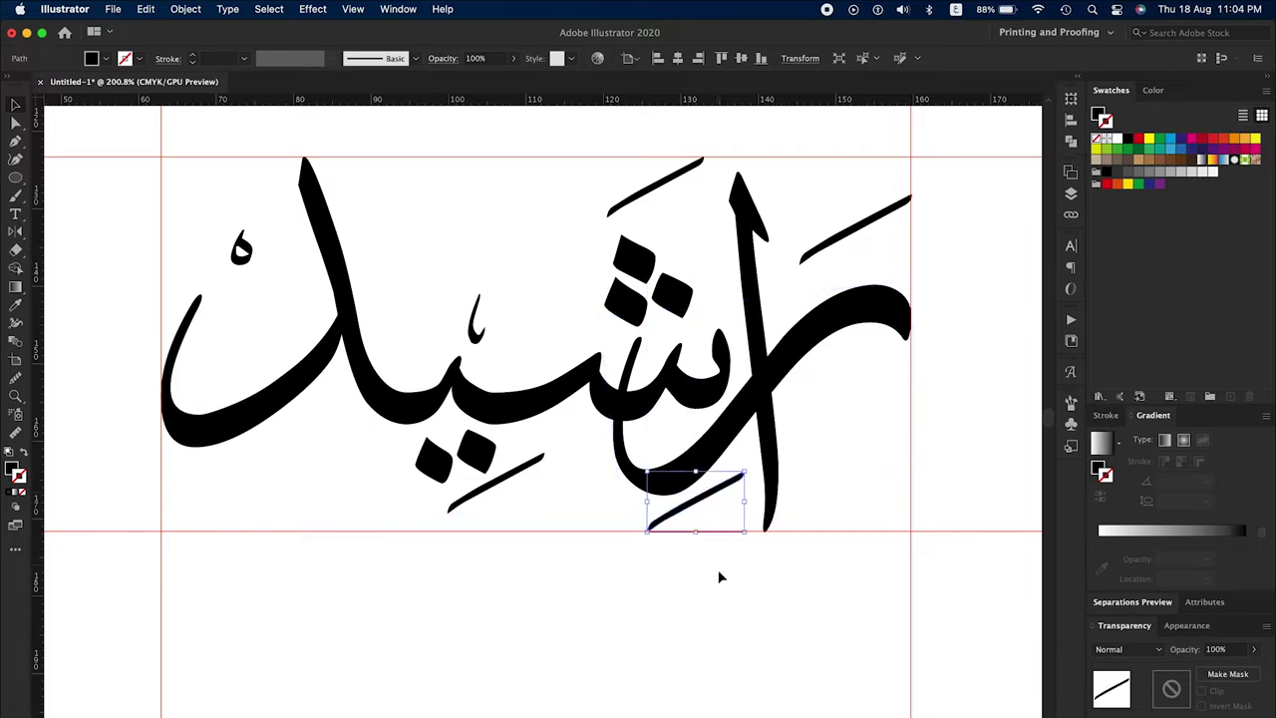
scroll(629, 606, down, 2)
scroll(638, 598, left, 2)
Copy V-shaped, ه-shaped and three-tooth marks from the reference around the word.
scroll(598, 573, left, 3)
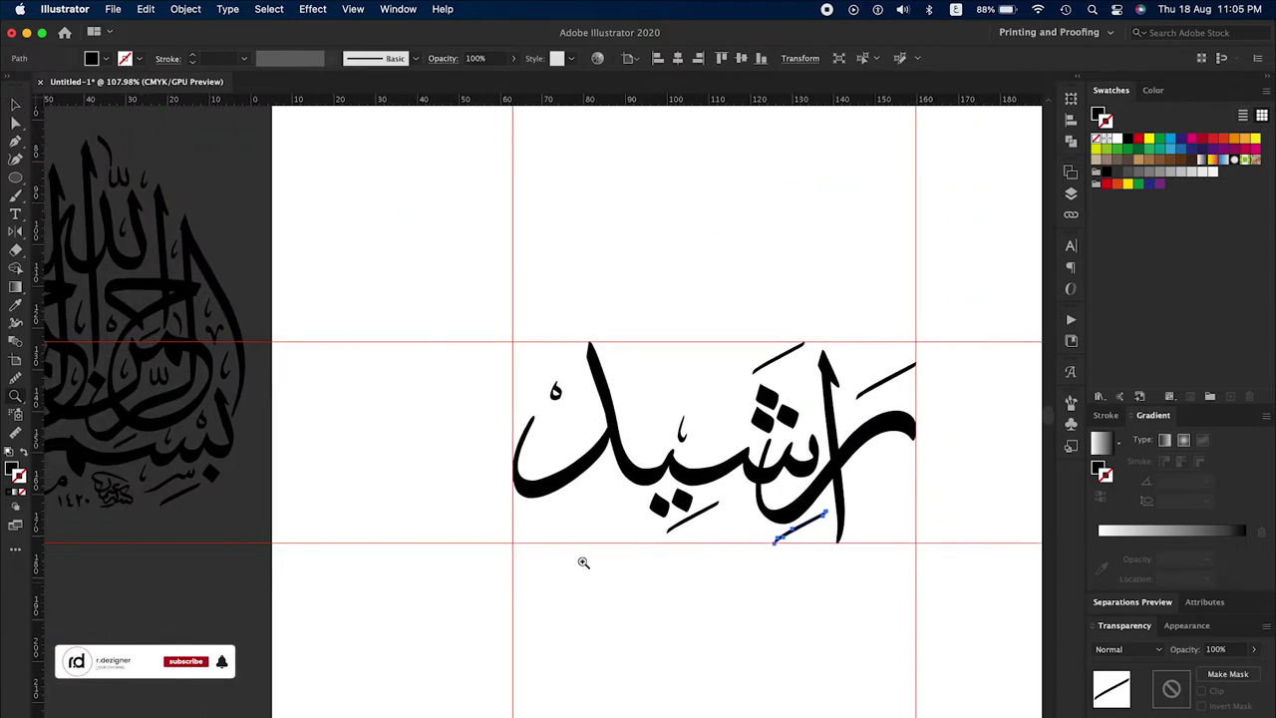
scroll(582, 561, down, 2)
drag(227, 349, 546, 524)
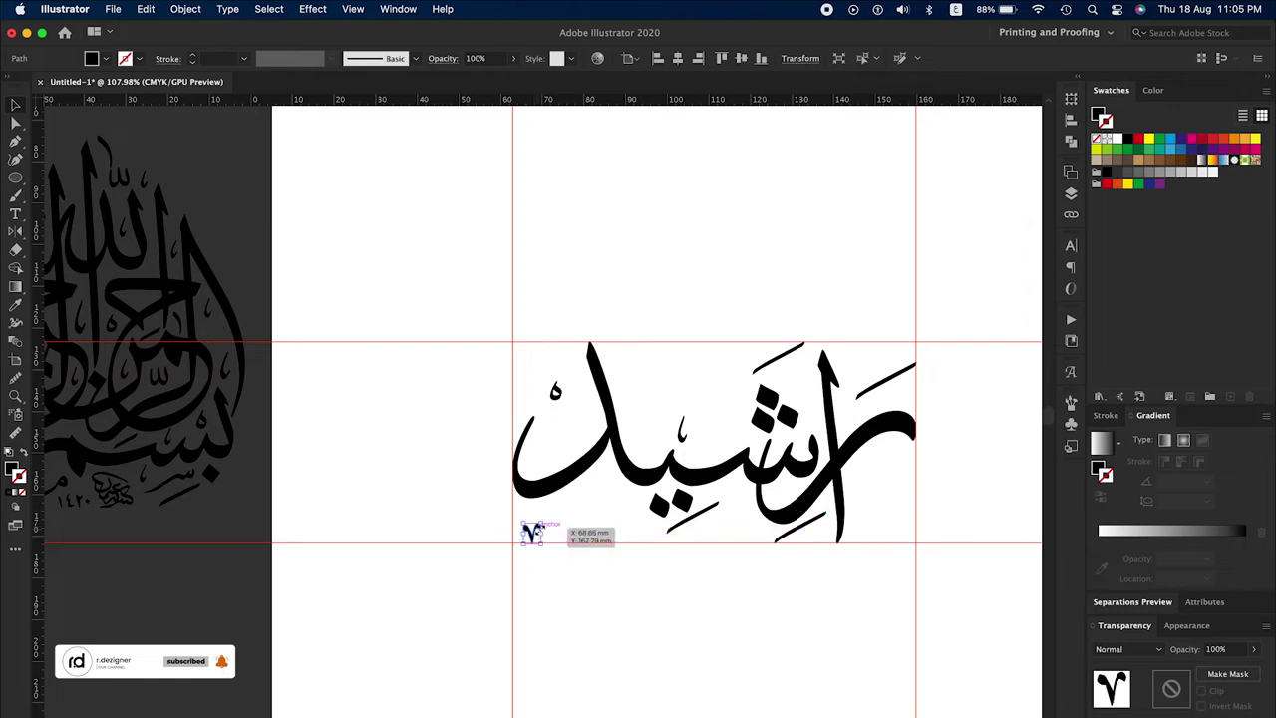
drag(545, 524, 536, 528)
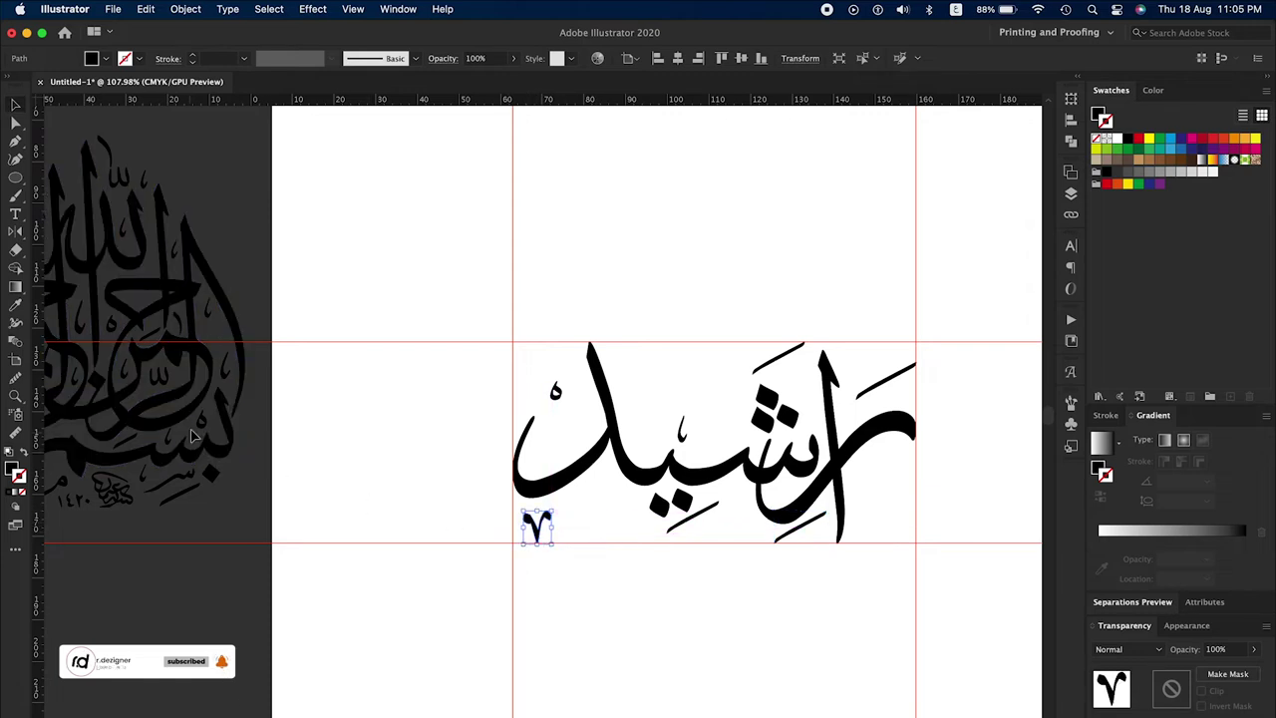
drag(200, 427, 601, 501)
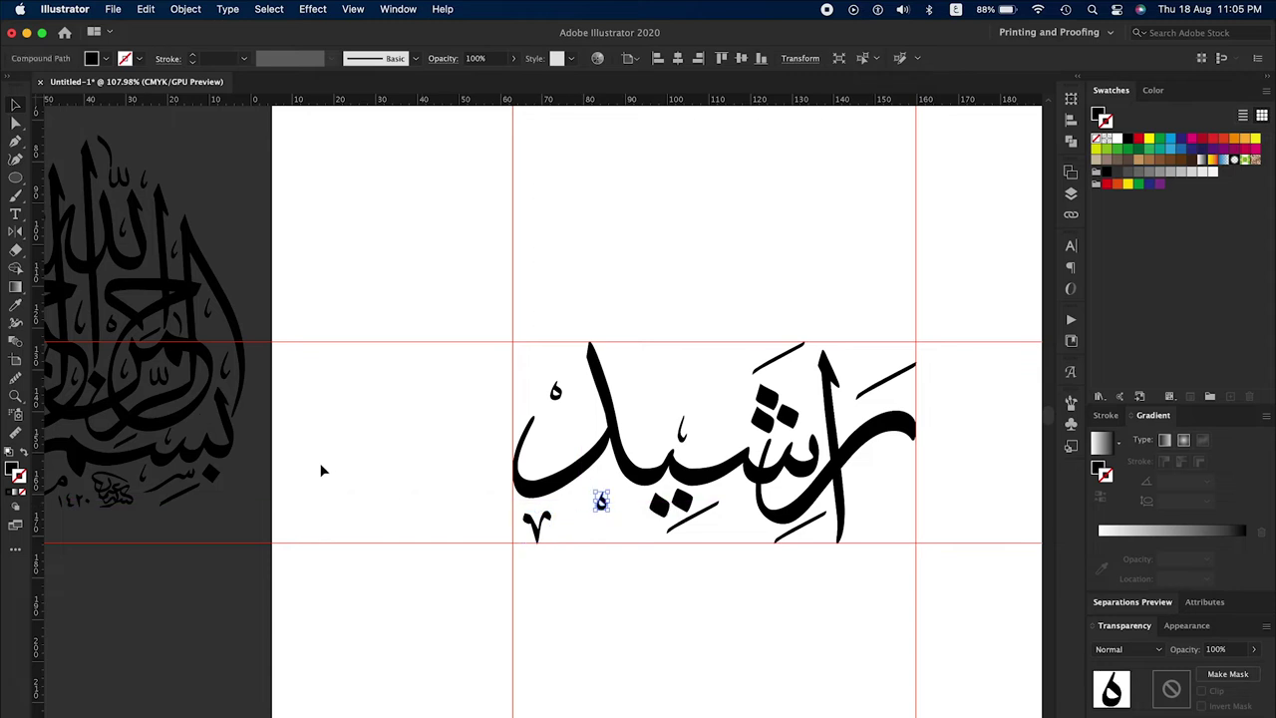
mouse_move(156, 379)
mouse_down()
mouse_move(686, 416)
mouse_move(718, 431)
mouse_up()
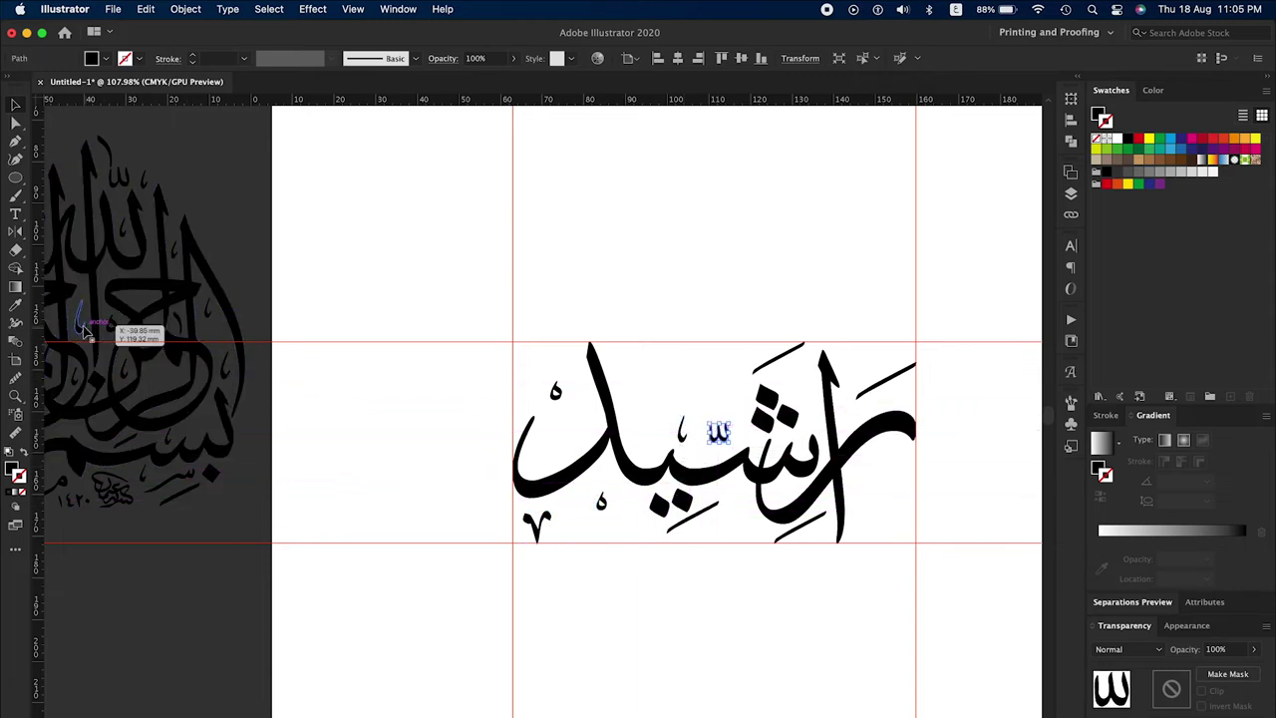
mouse_move(128, 329)
mouse_down()
mouse_move(502, 456)
mouse_move(737, 513)
mouse_up()
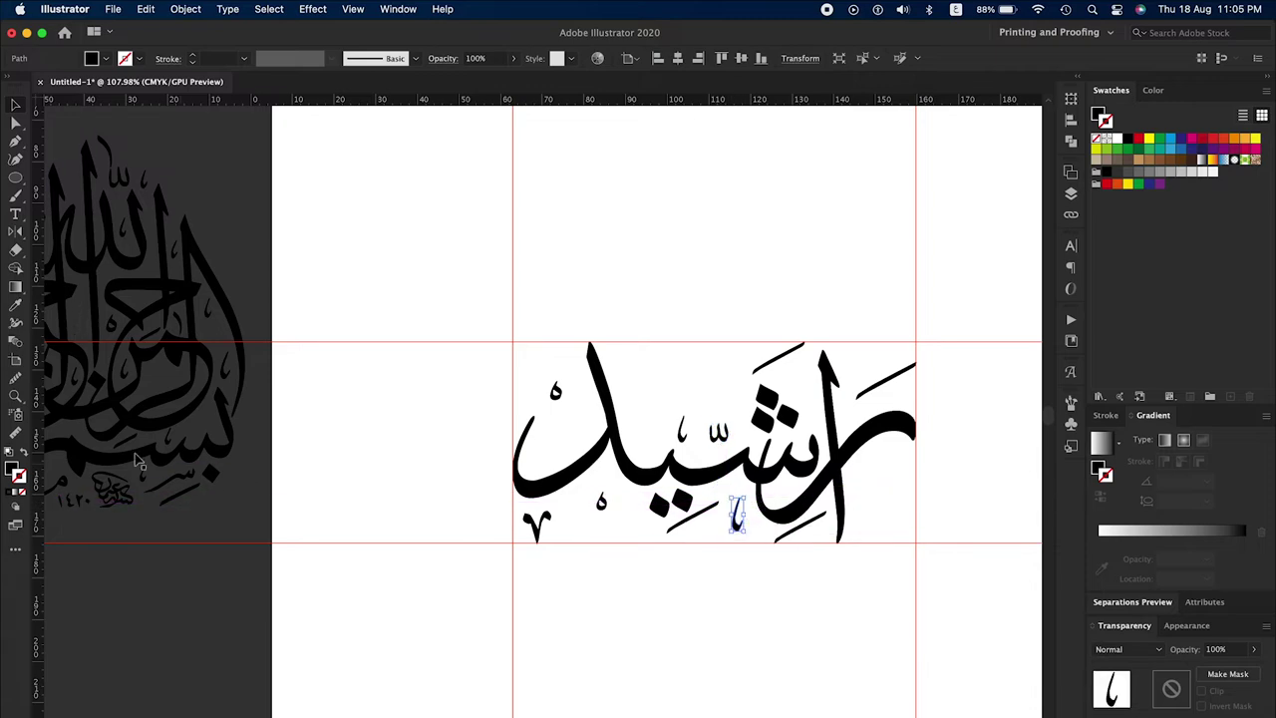
Add an upright stroke and several small strokes above and inside the word.
drag(70, 479, 250, 436)
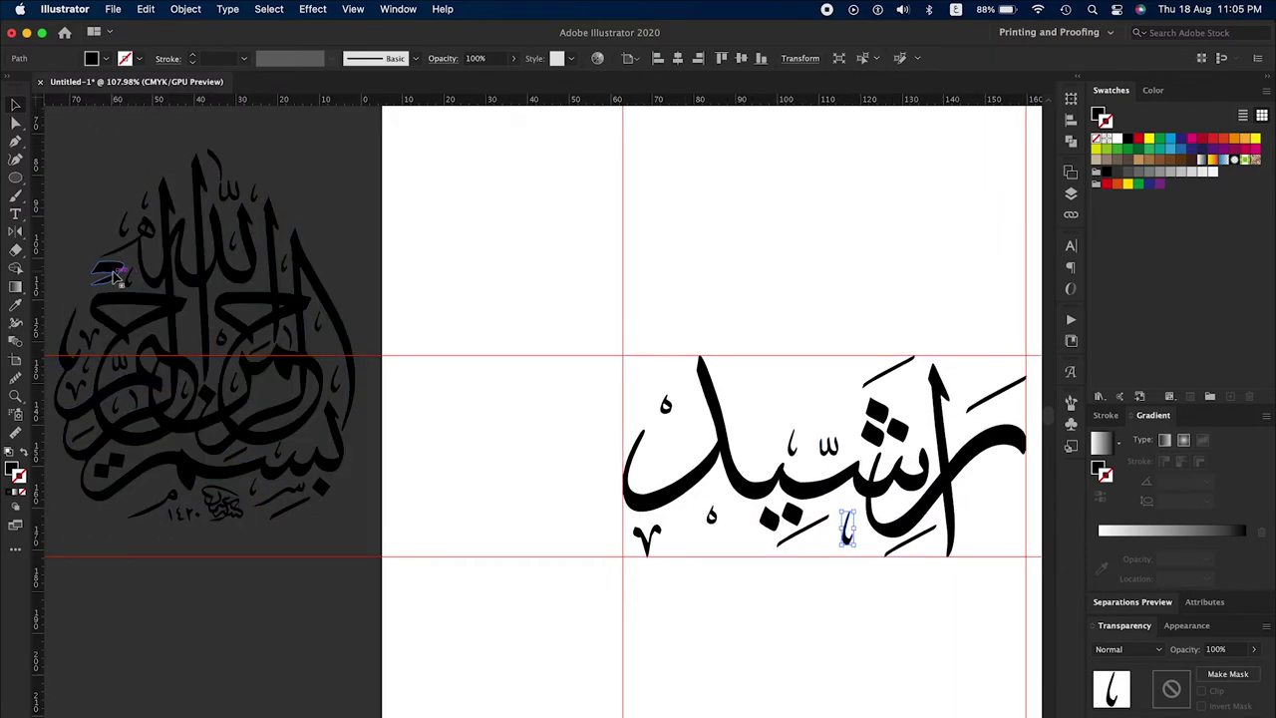
mouse_move(108, 271)
mouse_down()
mouse_move(789, 414)
mouse_move(746, 397)
mouse_up()
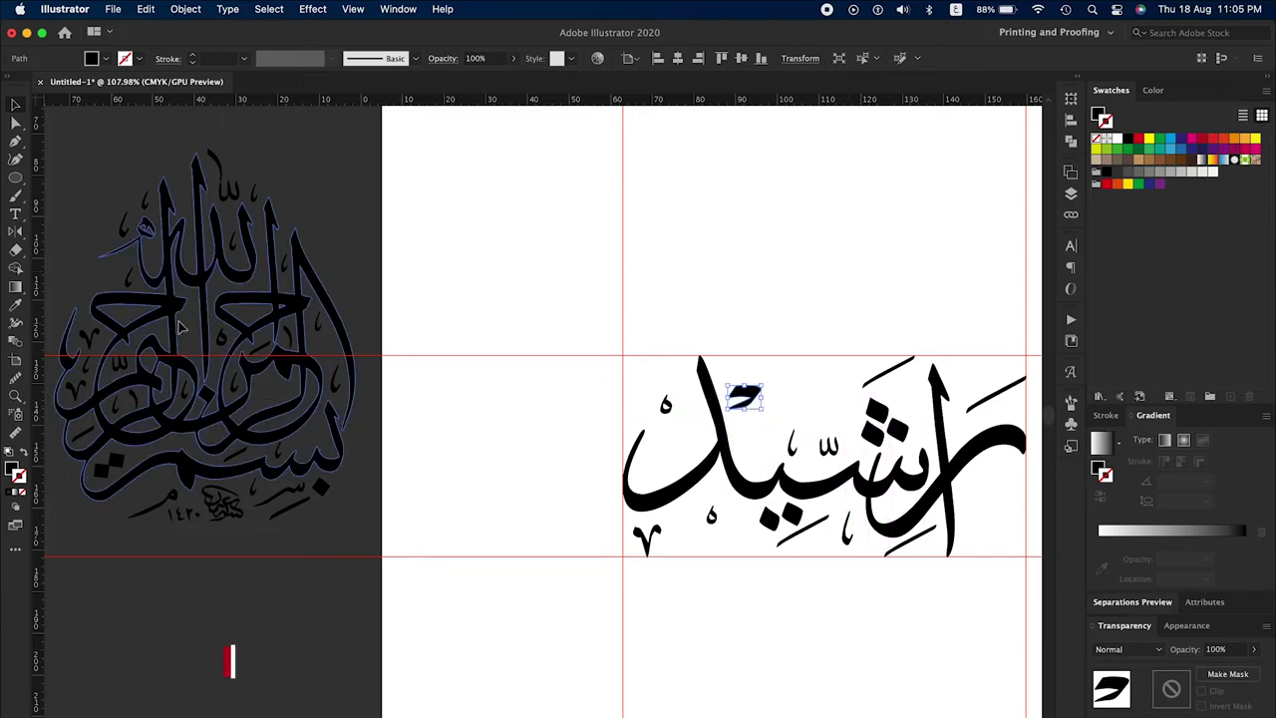
drag(131, 282, 758, 451)
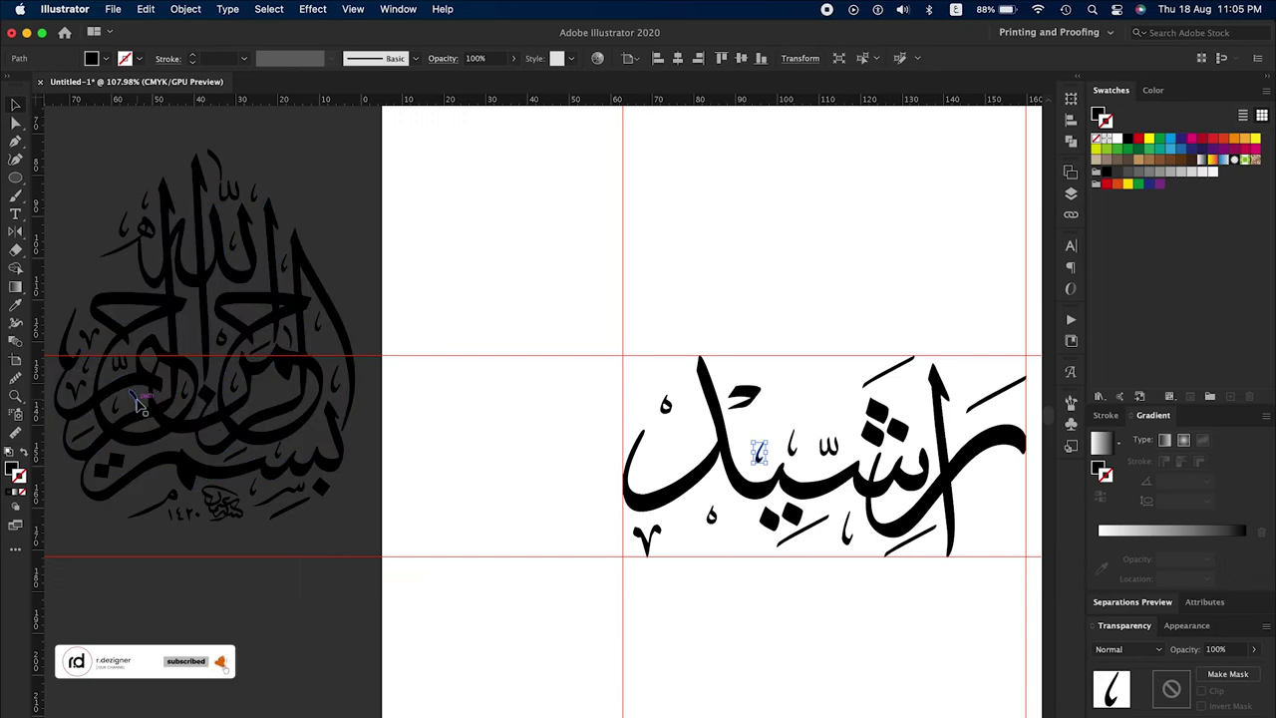
drag(140, 404, 823, 389)
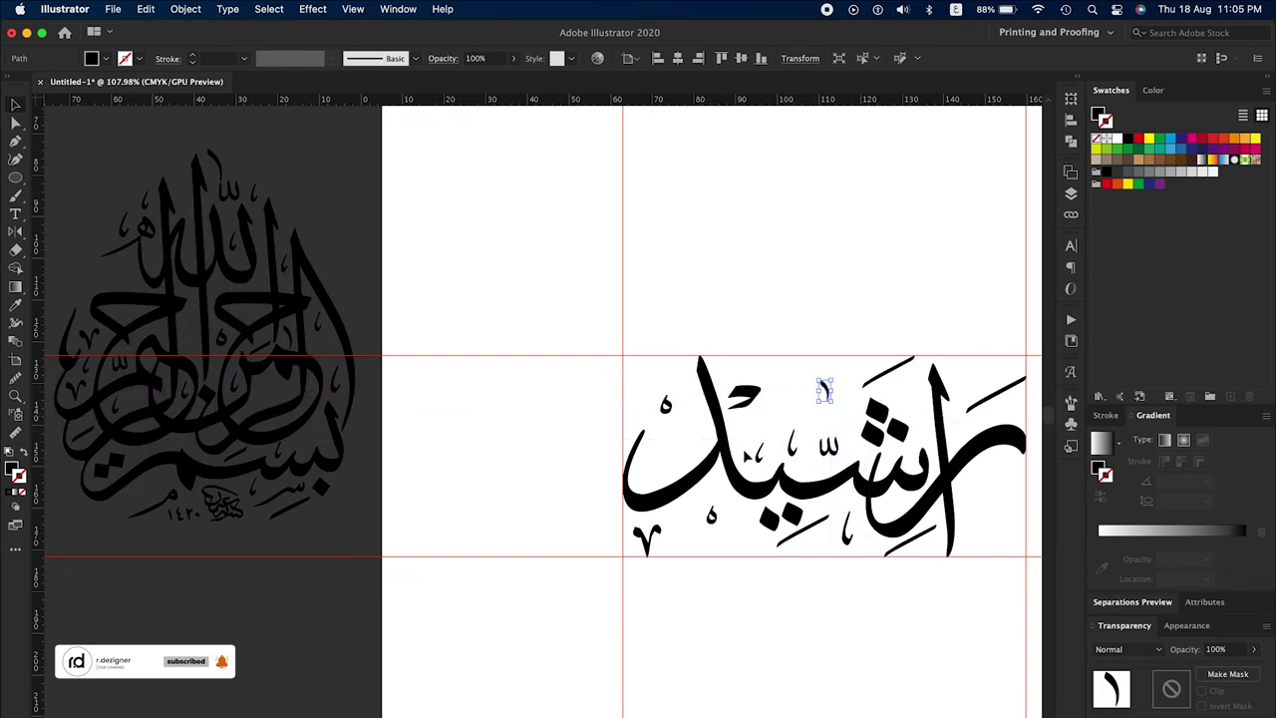
mouse_move(244, 458)
mouse_down()
mouse_move(982, 431)
mouse_move(989, 479)
mouse_up()
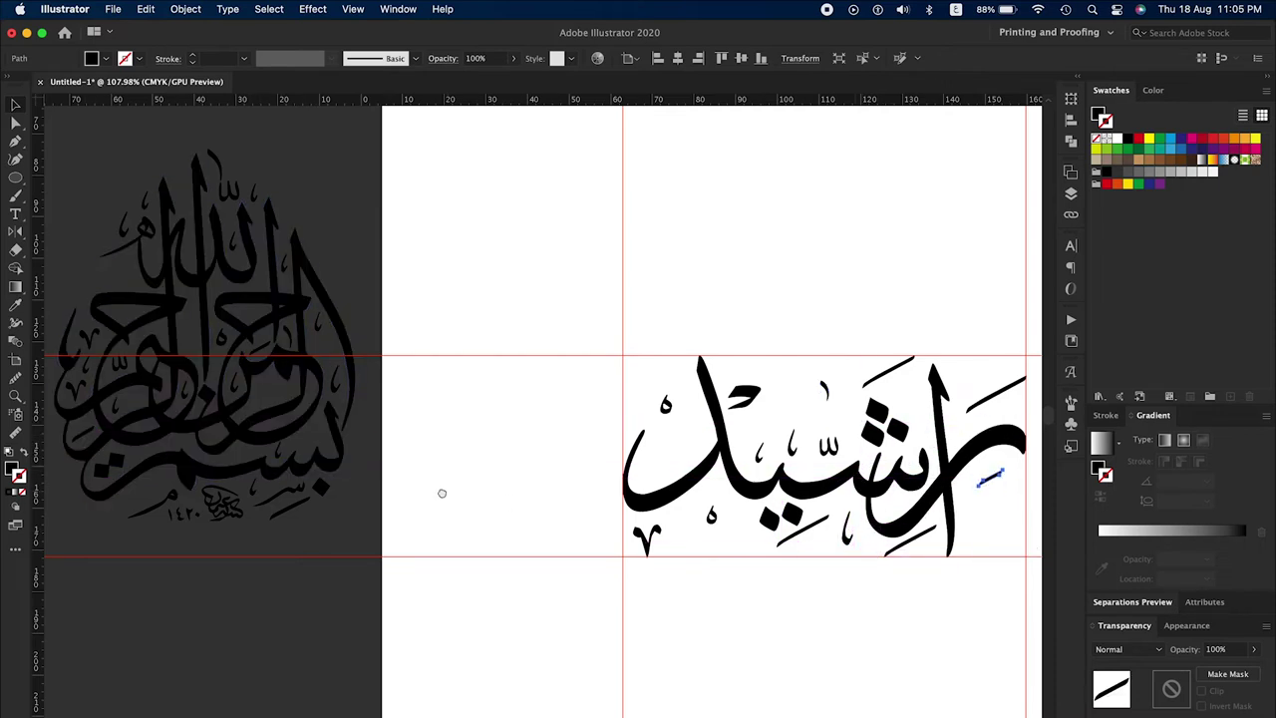
mouse_move(442, 492)
mouse_down()
mouse_move(193, 521)
mouse_move(494, 501)
mouse_move(442, 457)
mouse_up()
click(767, 537)
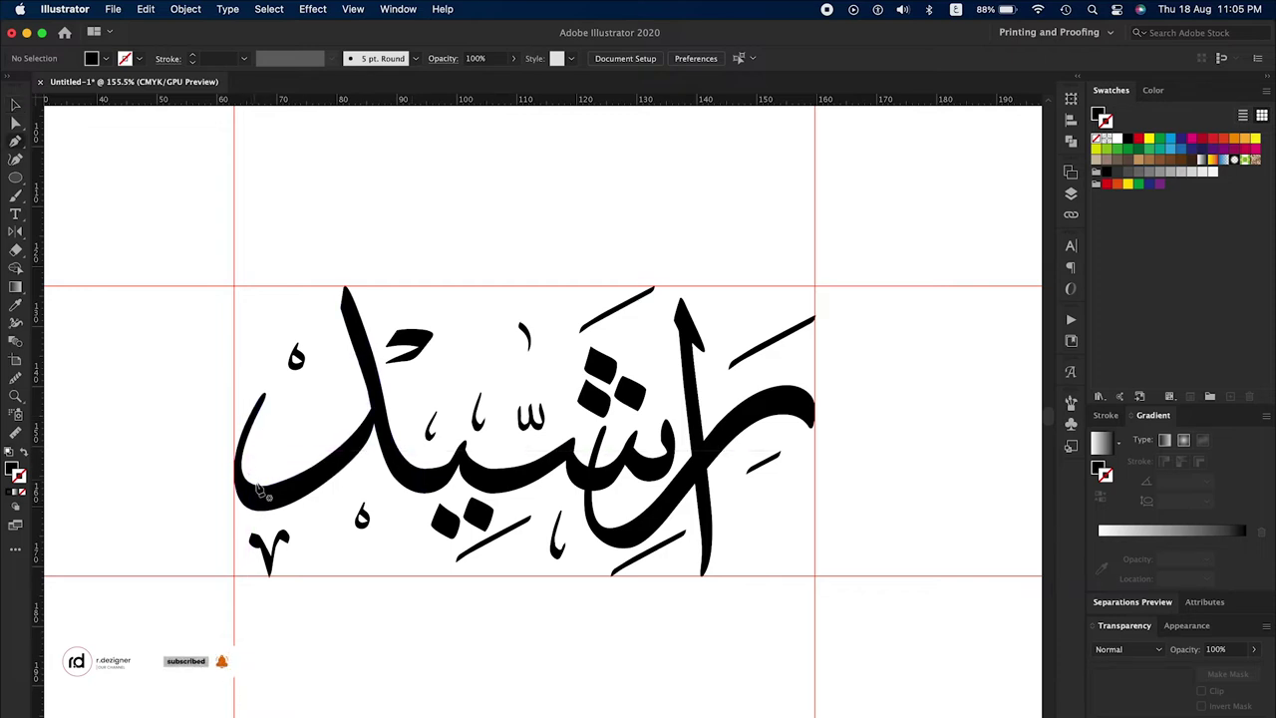
Draw a half-D curved flourish with the Pen at the word's top-left.
click(249, 436)
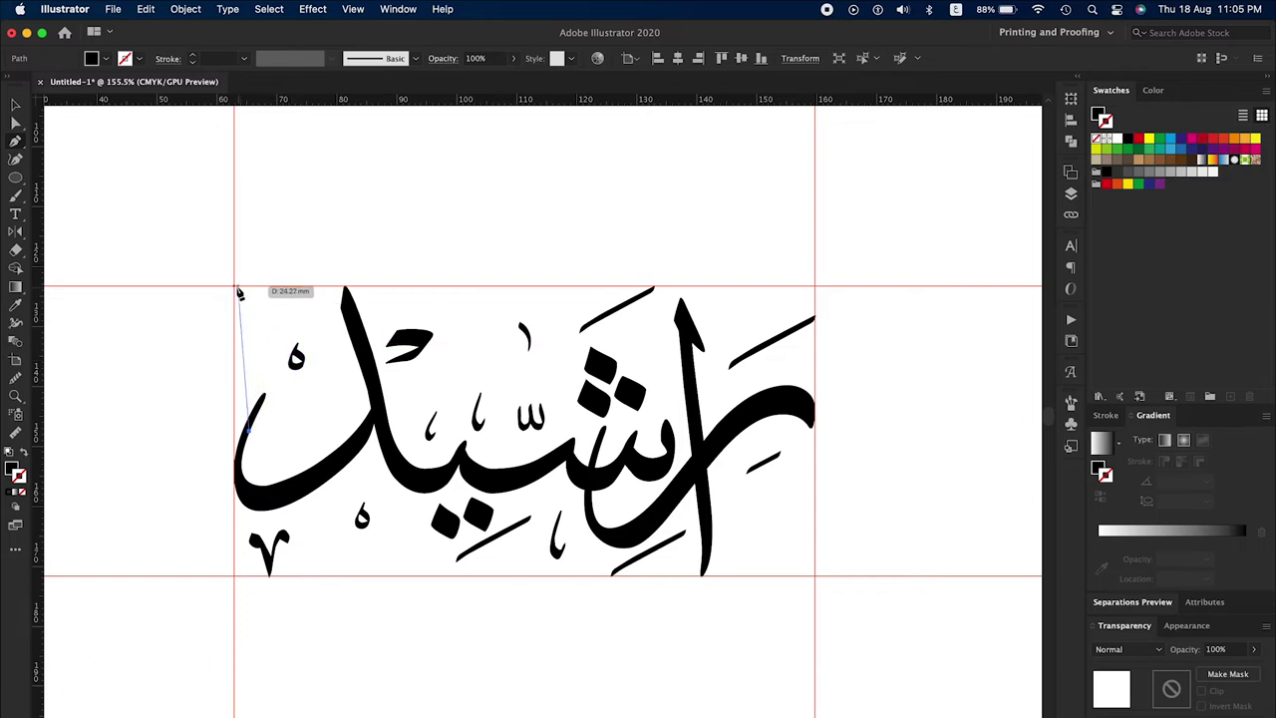
mouse_move(166, 325)
mouse_down()
mouse_move(118, 323)
mouse_move(70, 286)
mouse_up()
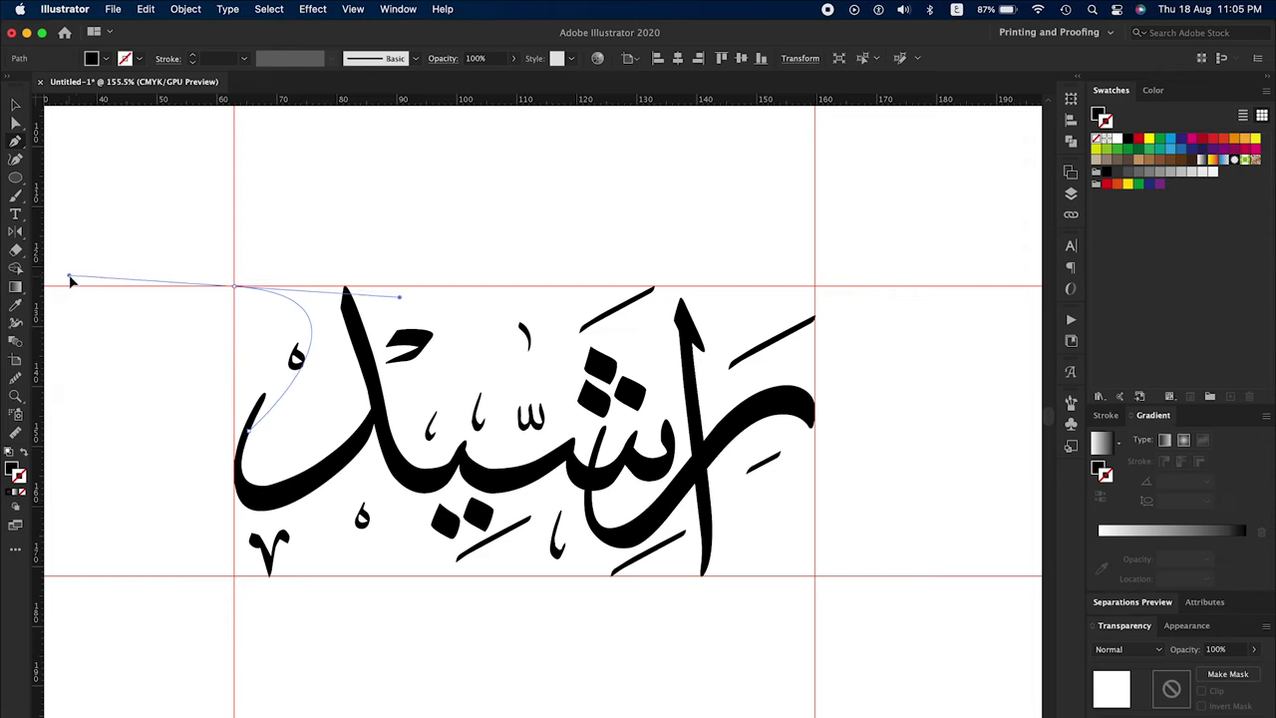
click(233, 287)
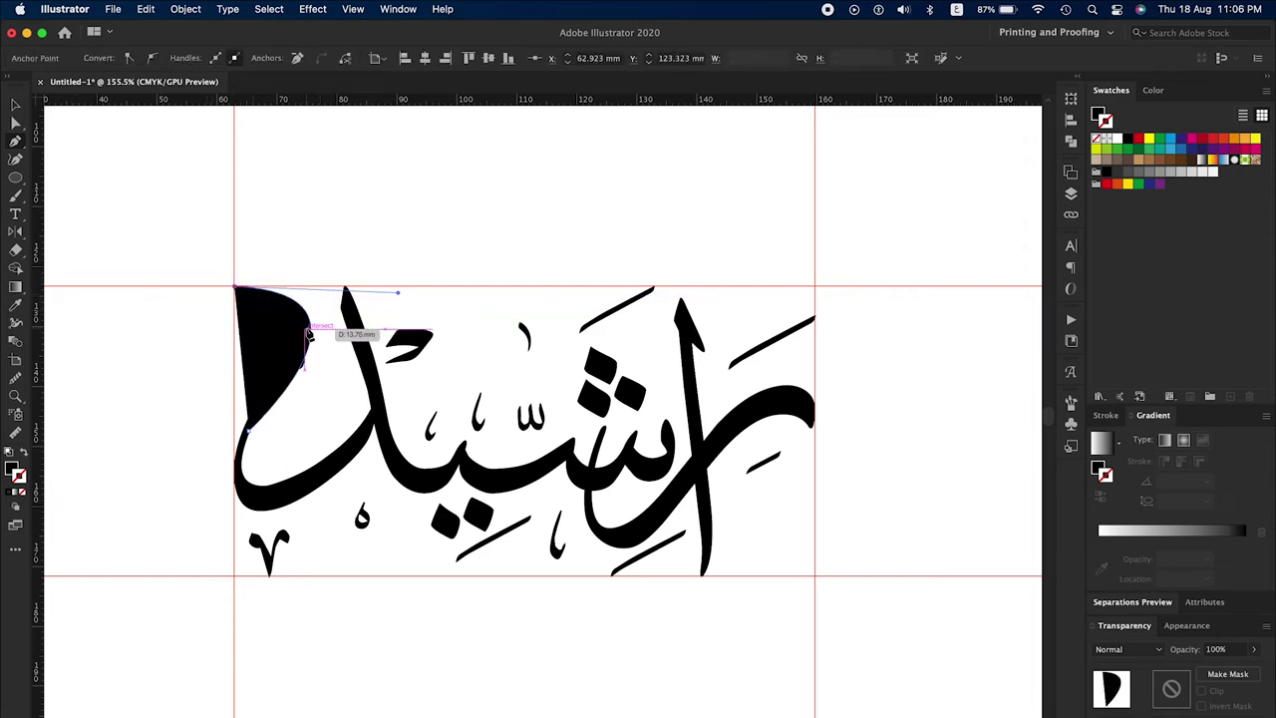
drag(299, 337, 299, 407)
key(Escape)
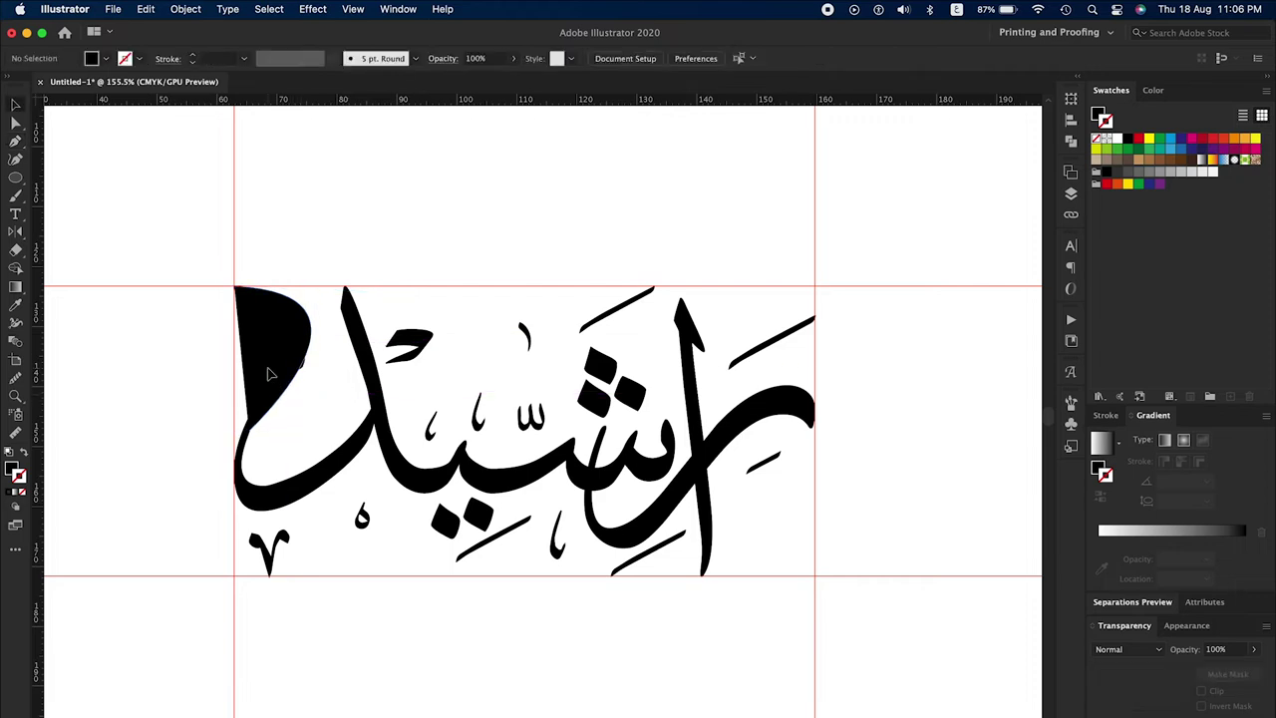
Swap the curve's fill to a stroke and select its bottom anchor.
click(956, 9)
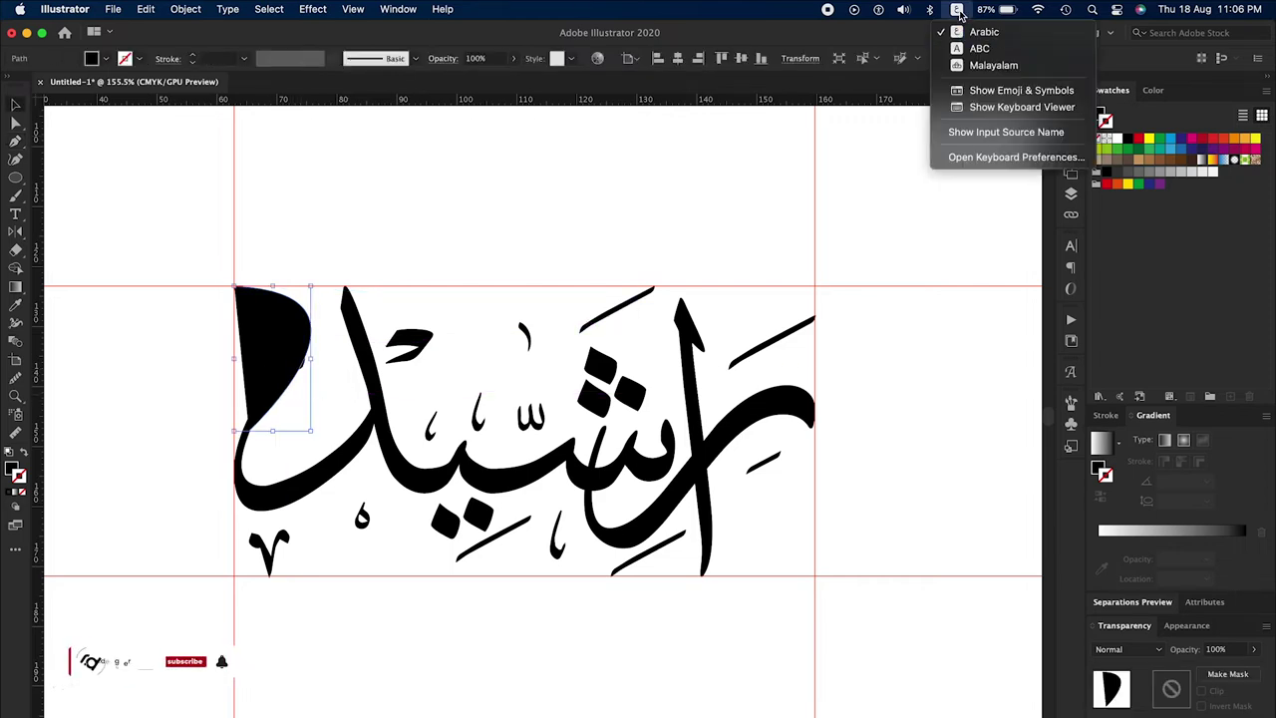
key(Return)
key(shift+x)
scroll(249, 418, up, 2)
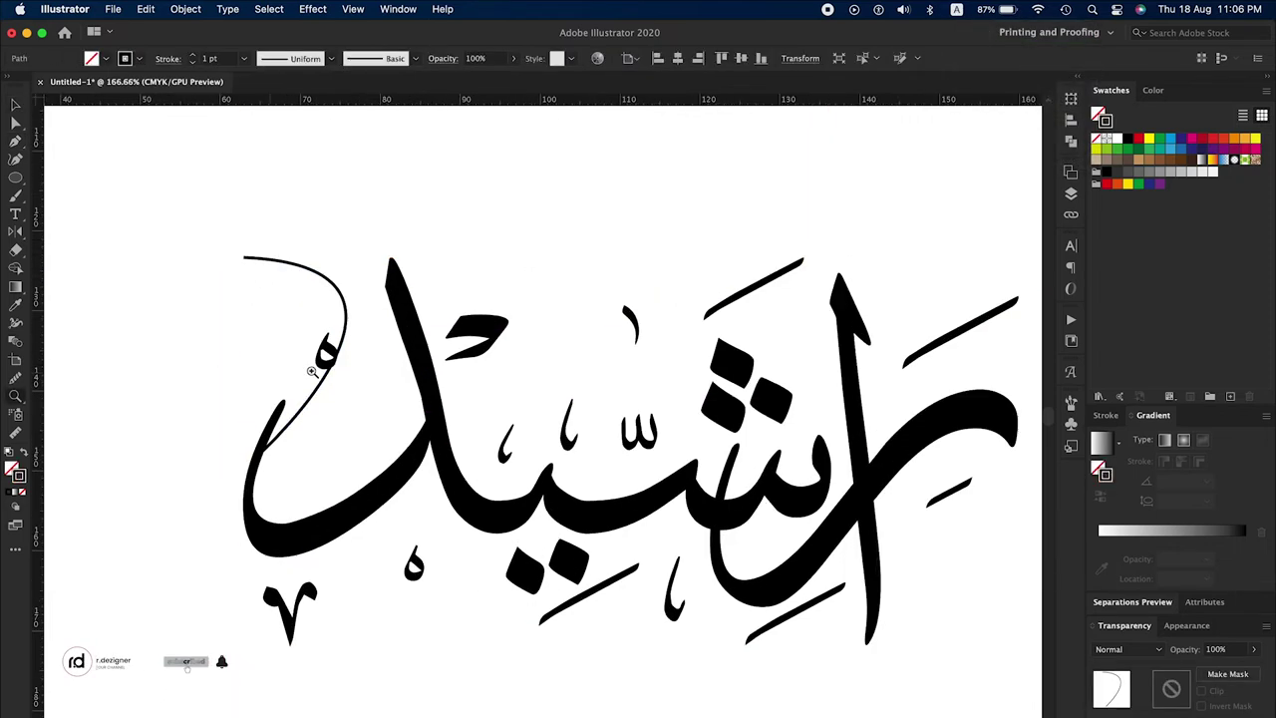
scroll(249, 419, up, 2)
click(288, 487)
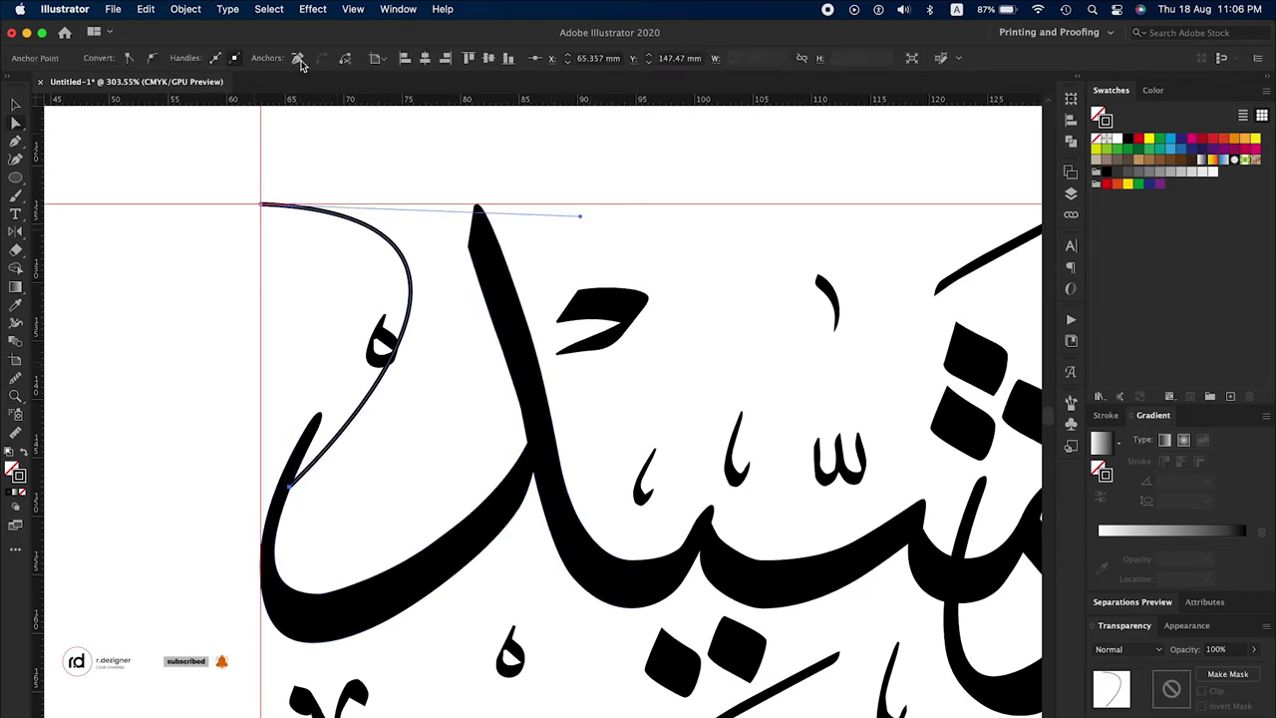
Smooth the bottom anchor and give the curve a 4 pt tapered-profile stroke.
click(152, 57)
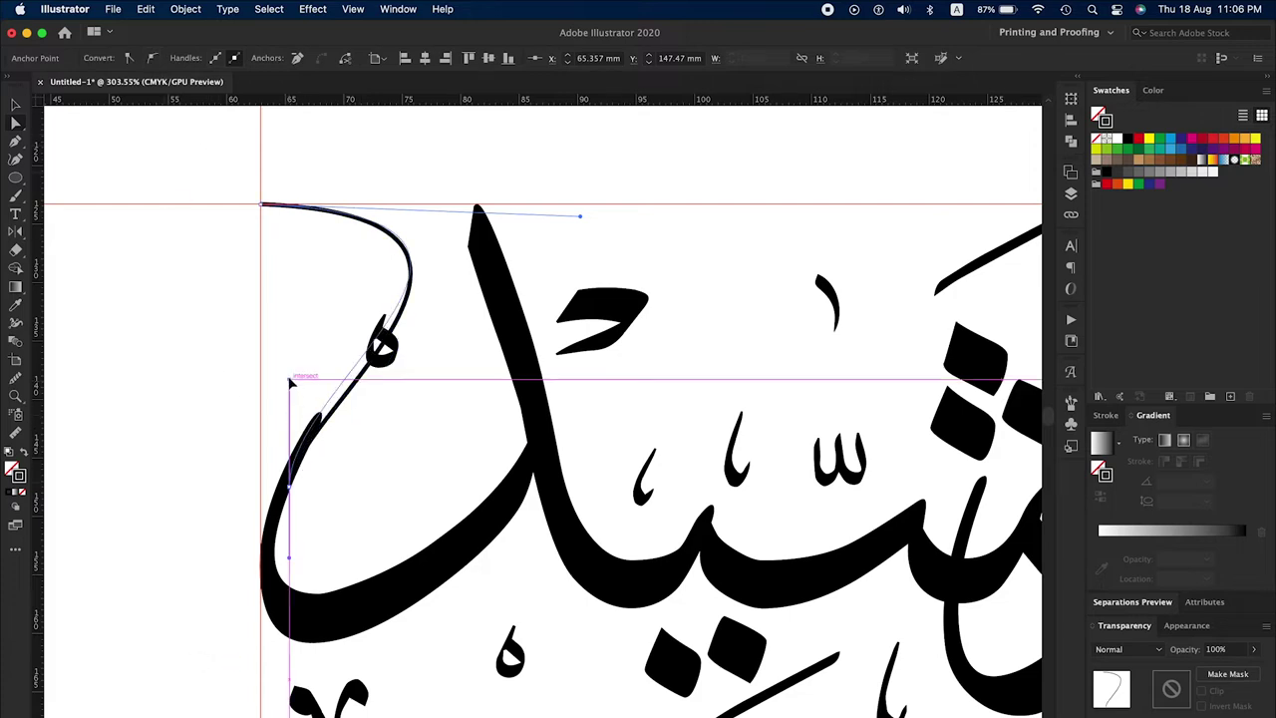
drag(289, 417, 300, 364)
key(v)
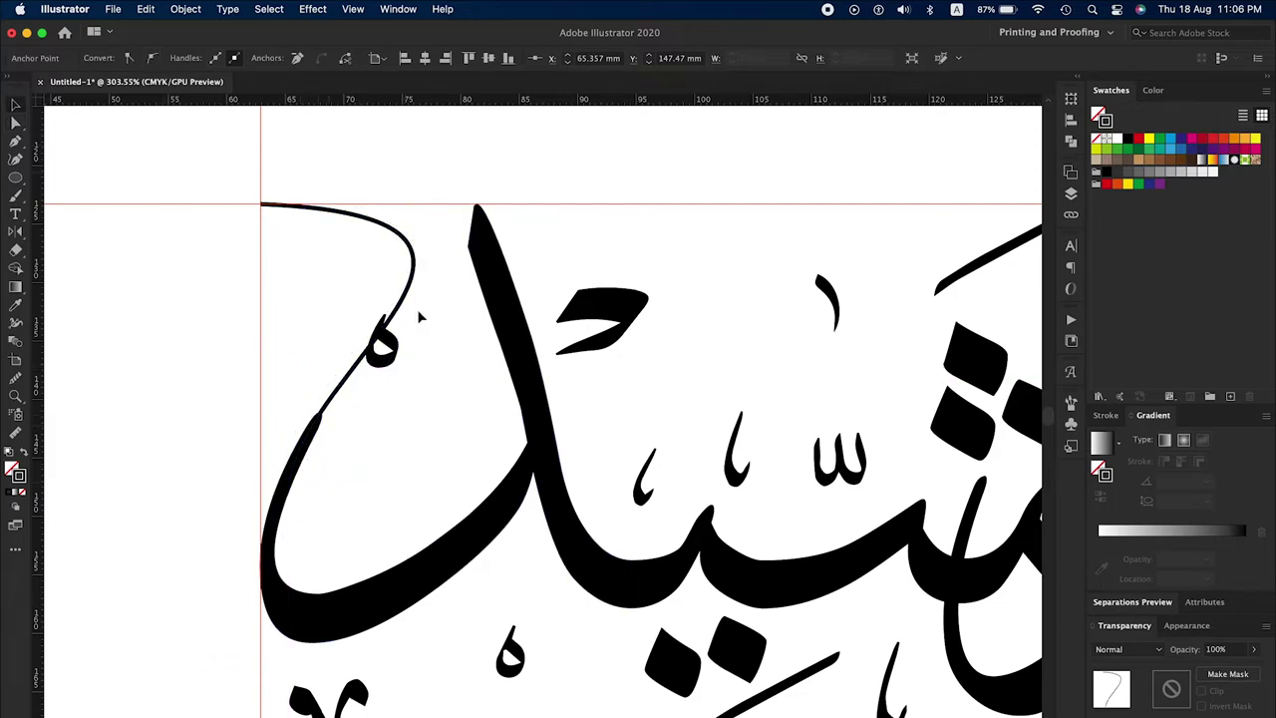
click(1106, 417)
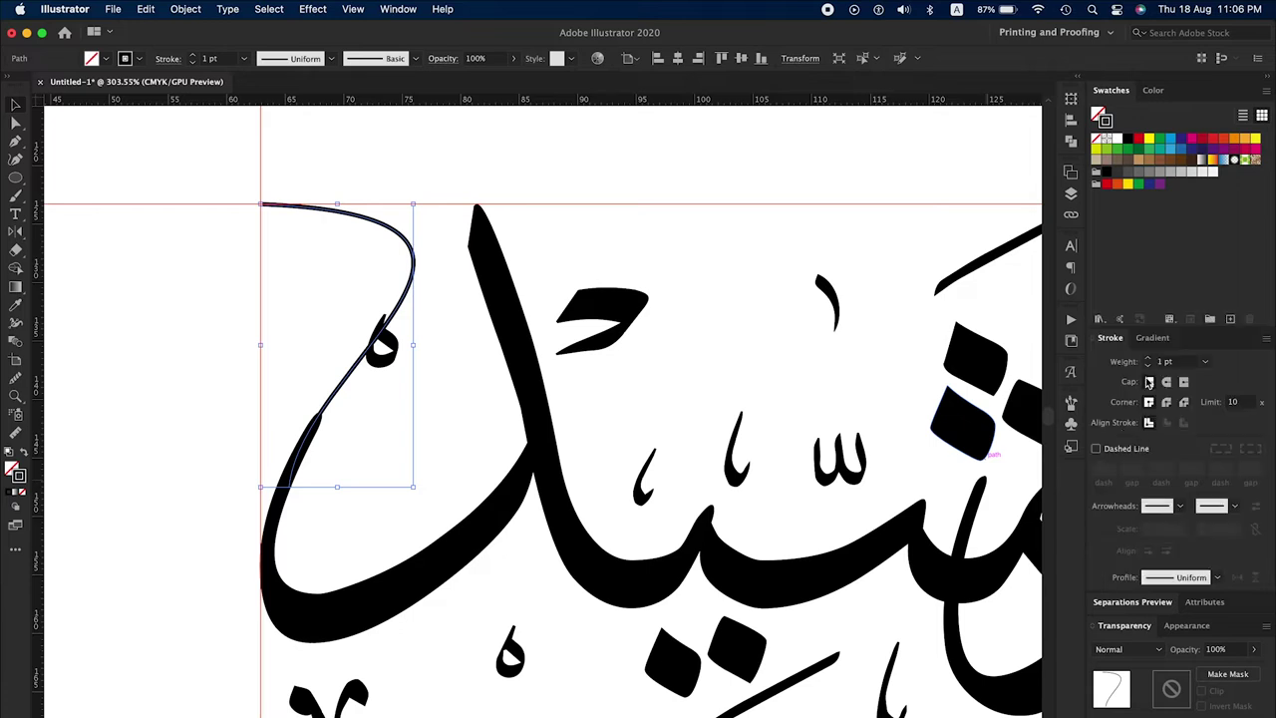
click(1147, 358)
click(1147, 358)
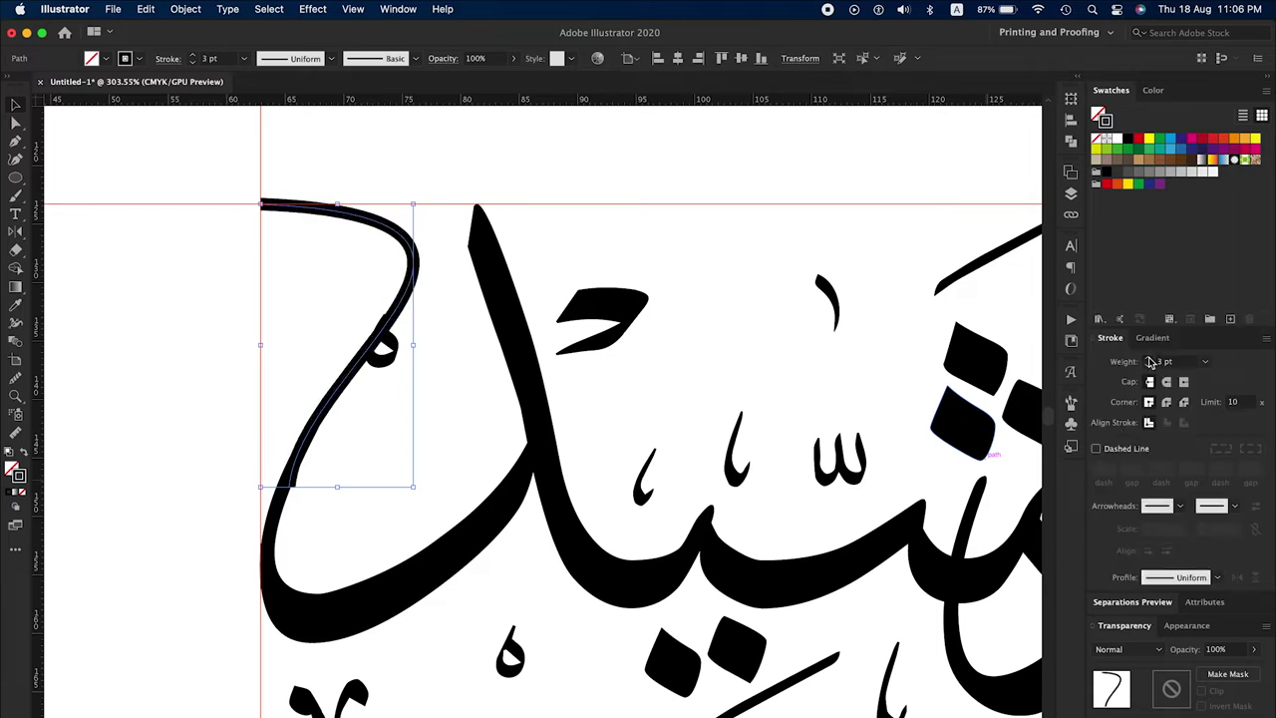
click(330, 59)
click(302, 179)
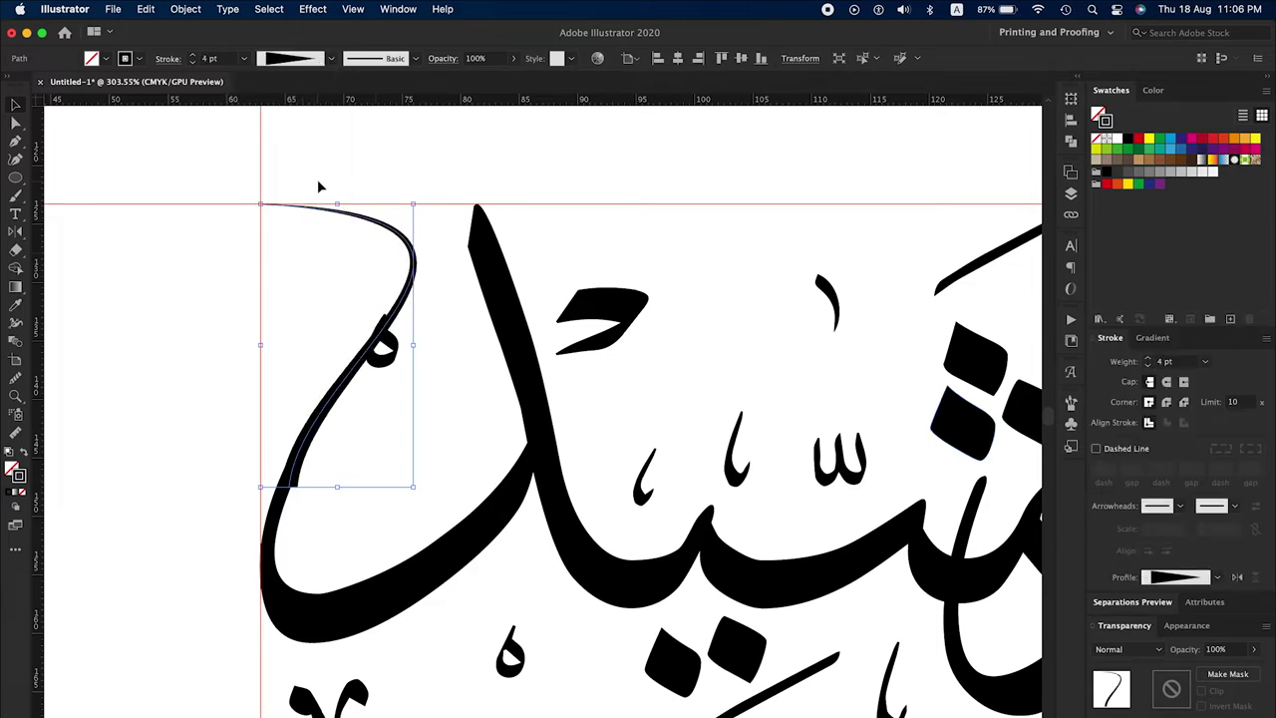
Refine the lower anchor and narrow the stroke at the joint with the Width tool.
mouse_move(317, 498)
mouse_down()
mouse_move(320, 485)
mouse_move(261, 678)
mouse_move(242, 676)
mouse_up()
drag(308, 484, 301, 477)
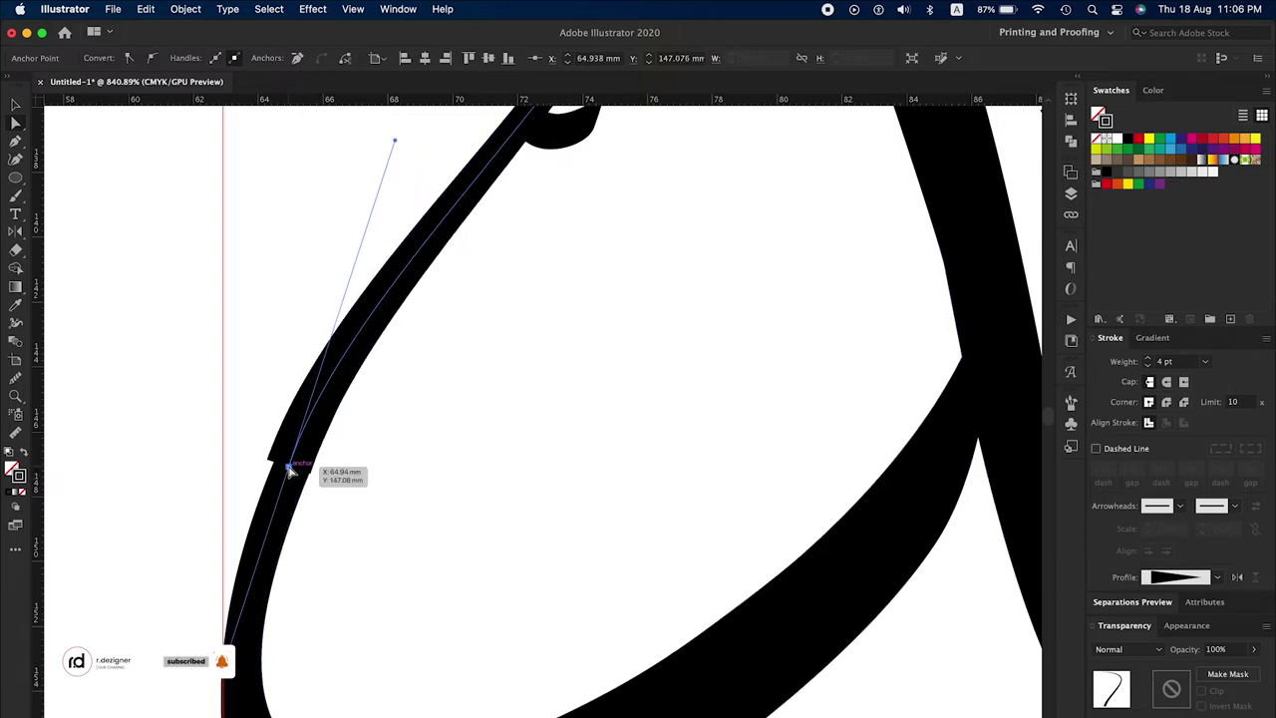
drag(290, 477, 311, 442)
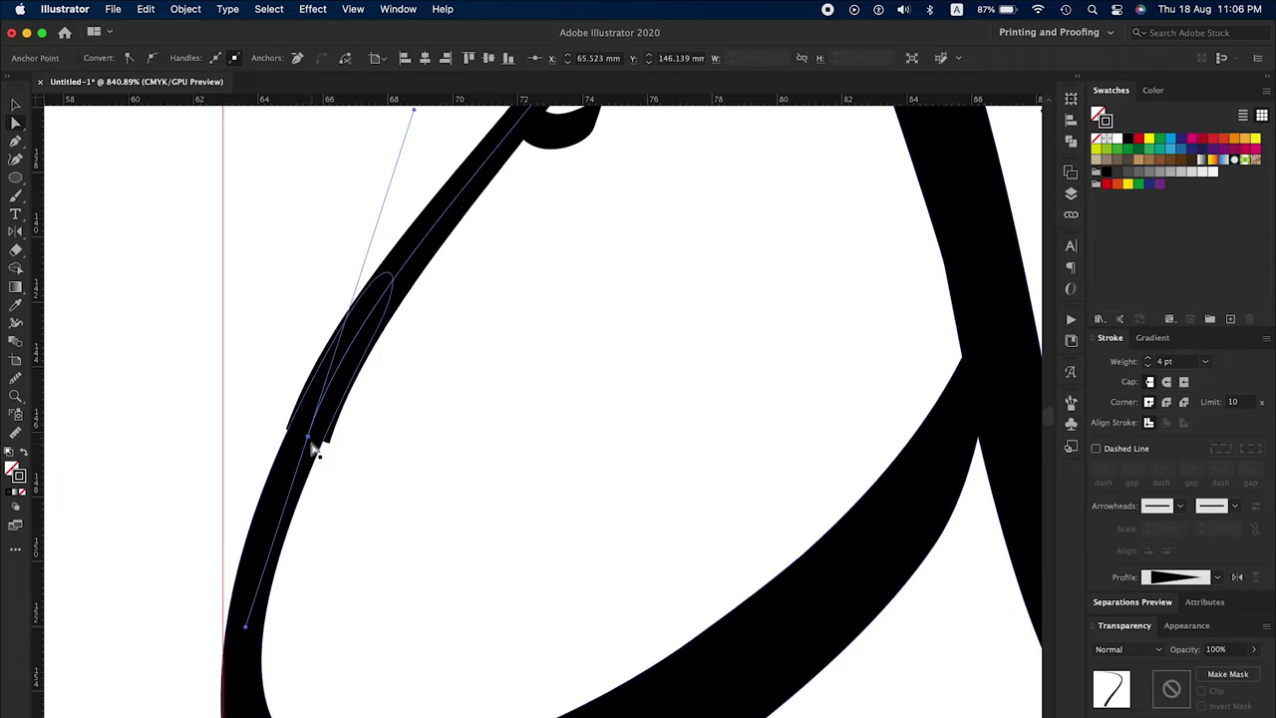
click(15, 325)
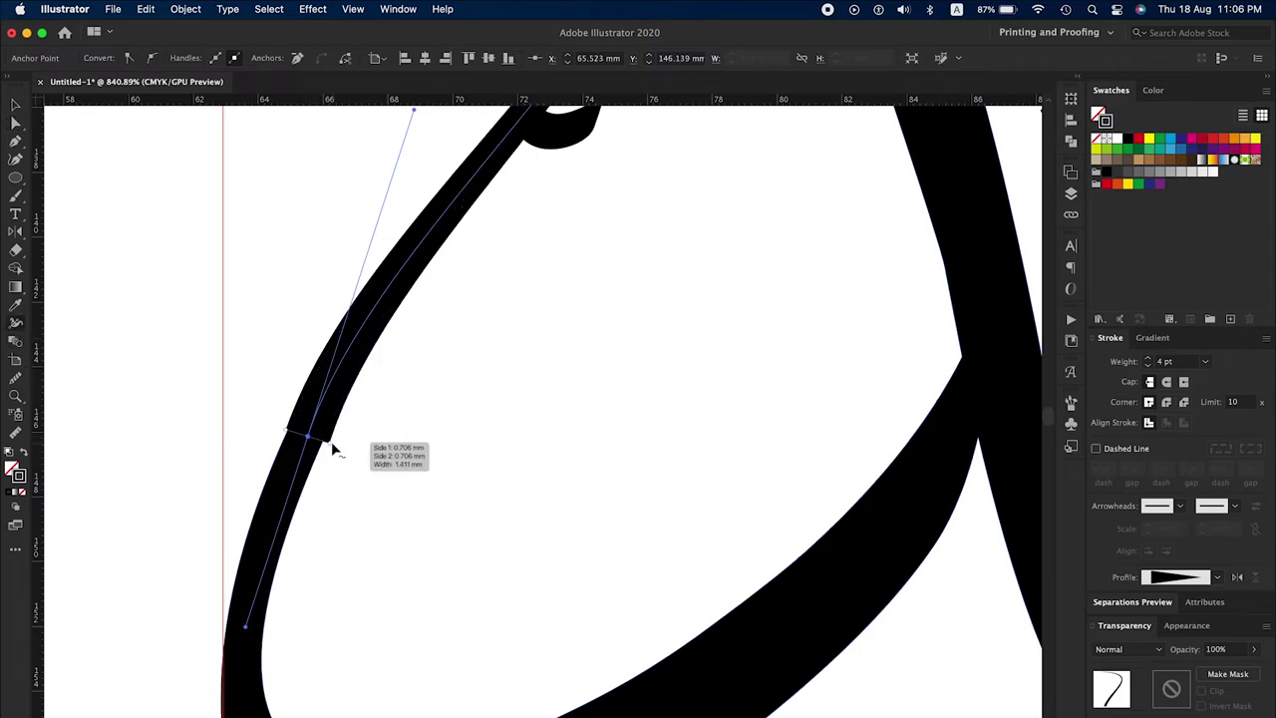
drag(328, 448, 311, 441)
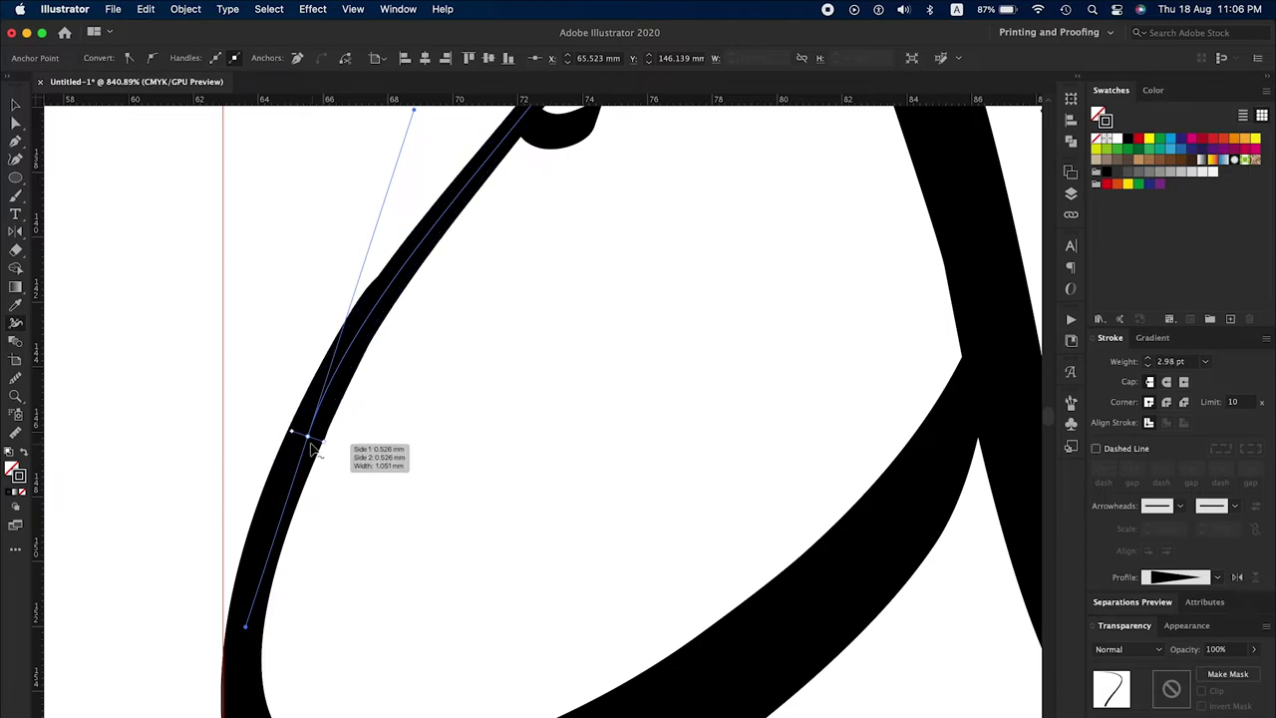
Move the small ه mark up and place the dash mark inside the loop.
scroll(109, 607, down, 3)
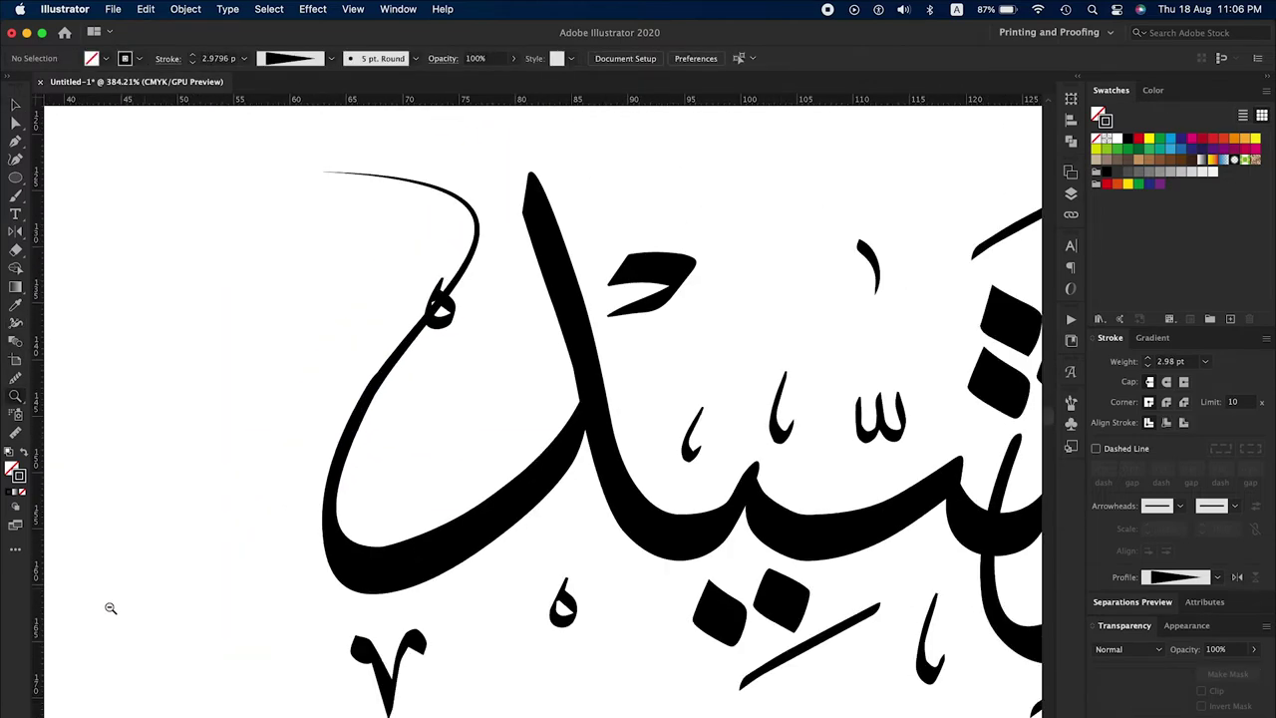
scroll(299, 390, down, 2)
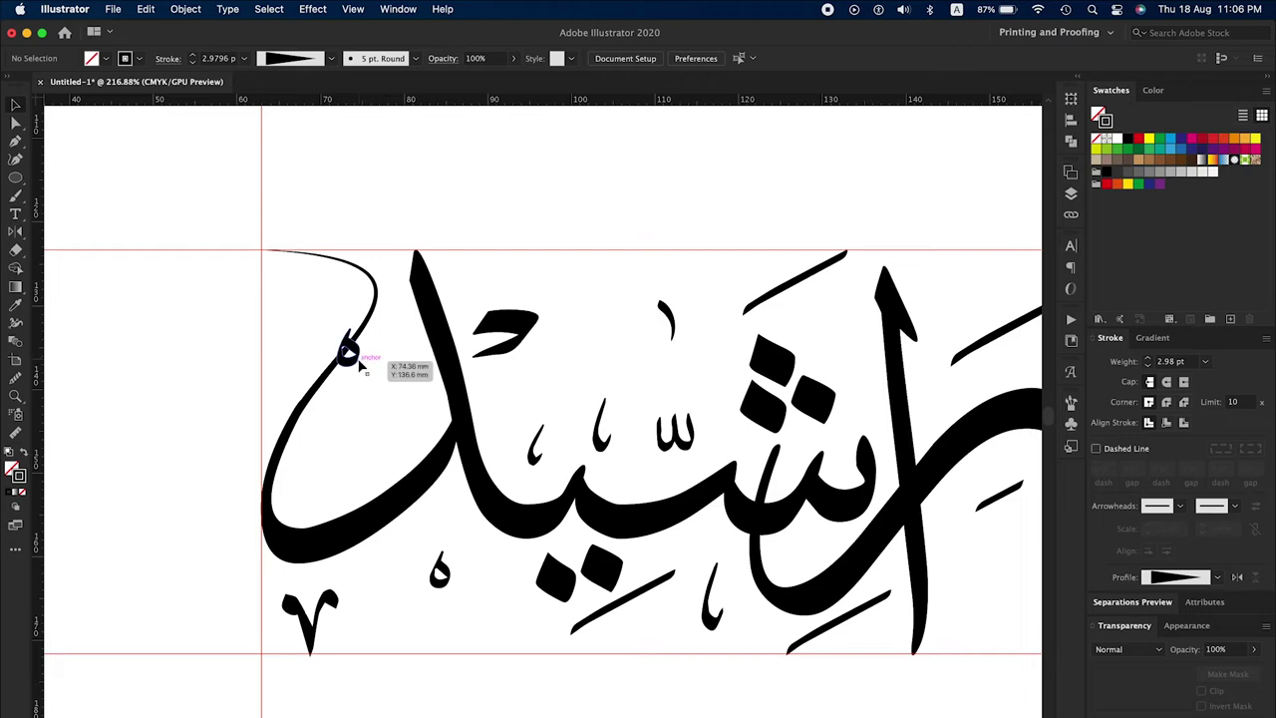
key(v)
drag(347, 351, 350, 299)
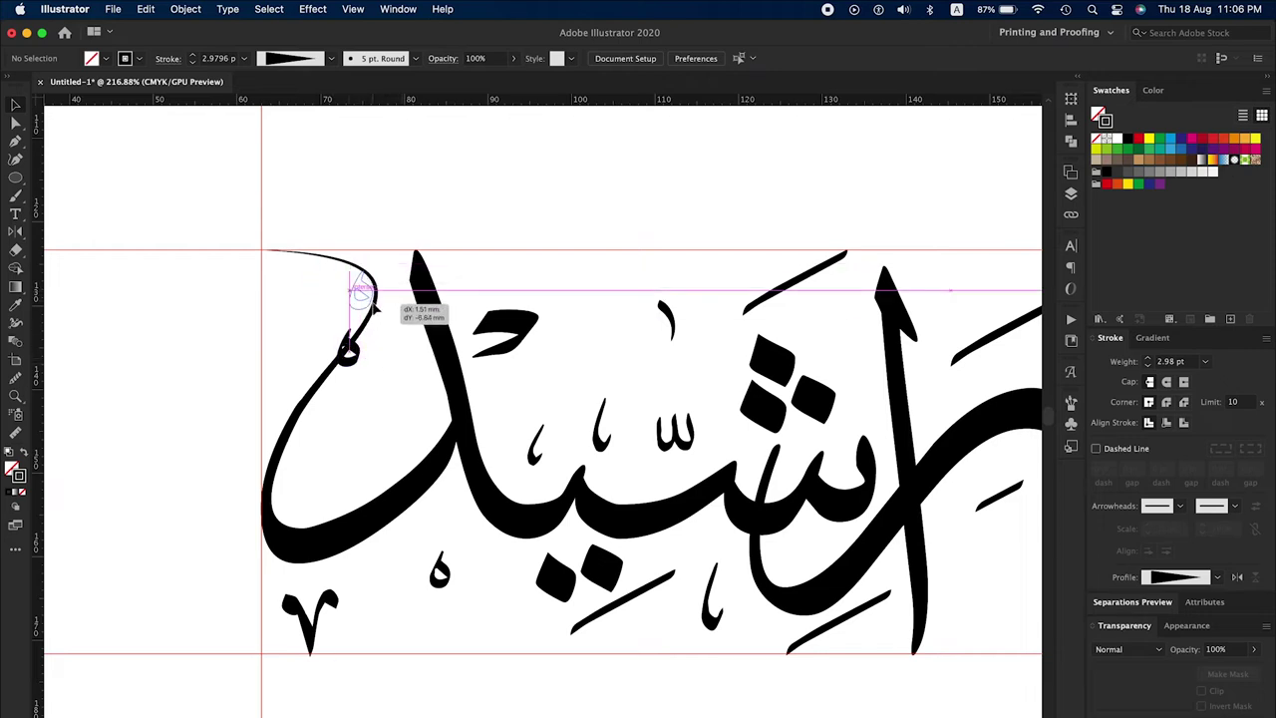
mouse_move(487, 329)
mouse_down()
mouse_move(361, 399)
mouse_move(383, 418)
mouse_up()
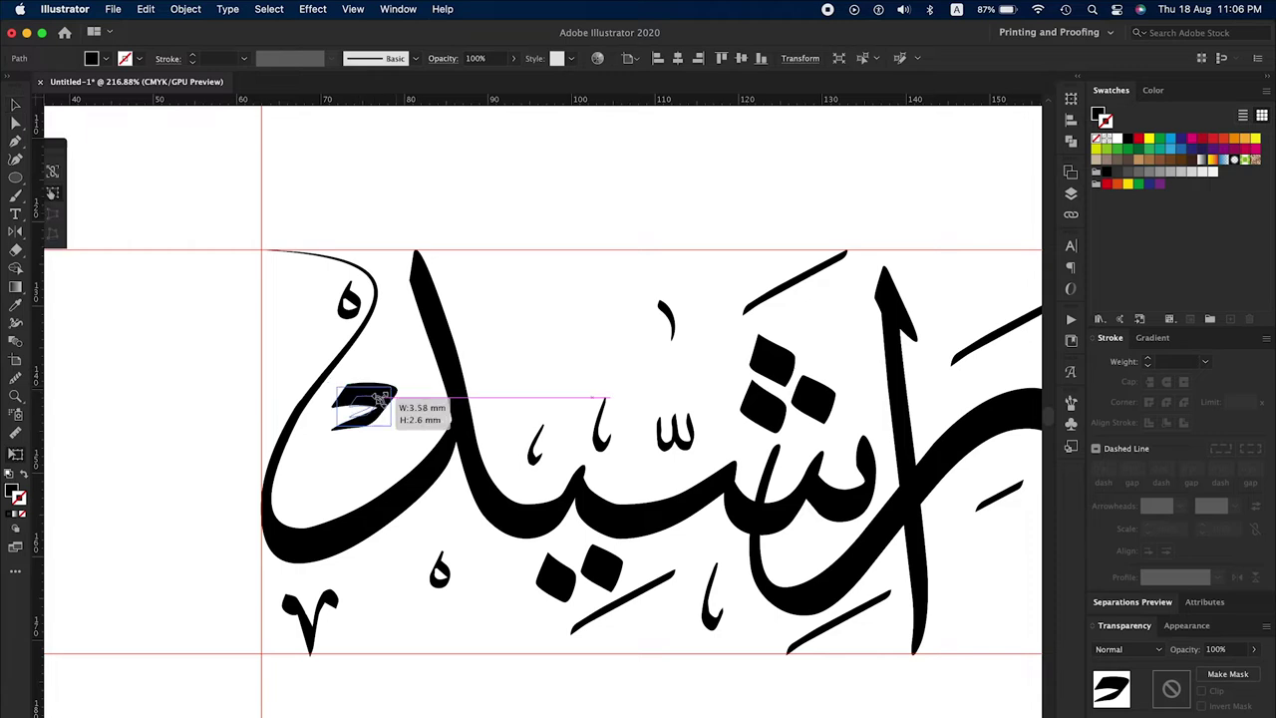
click(602, 439)
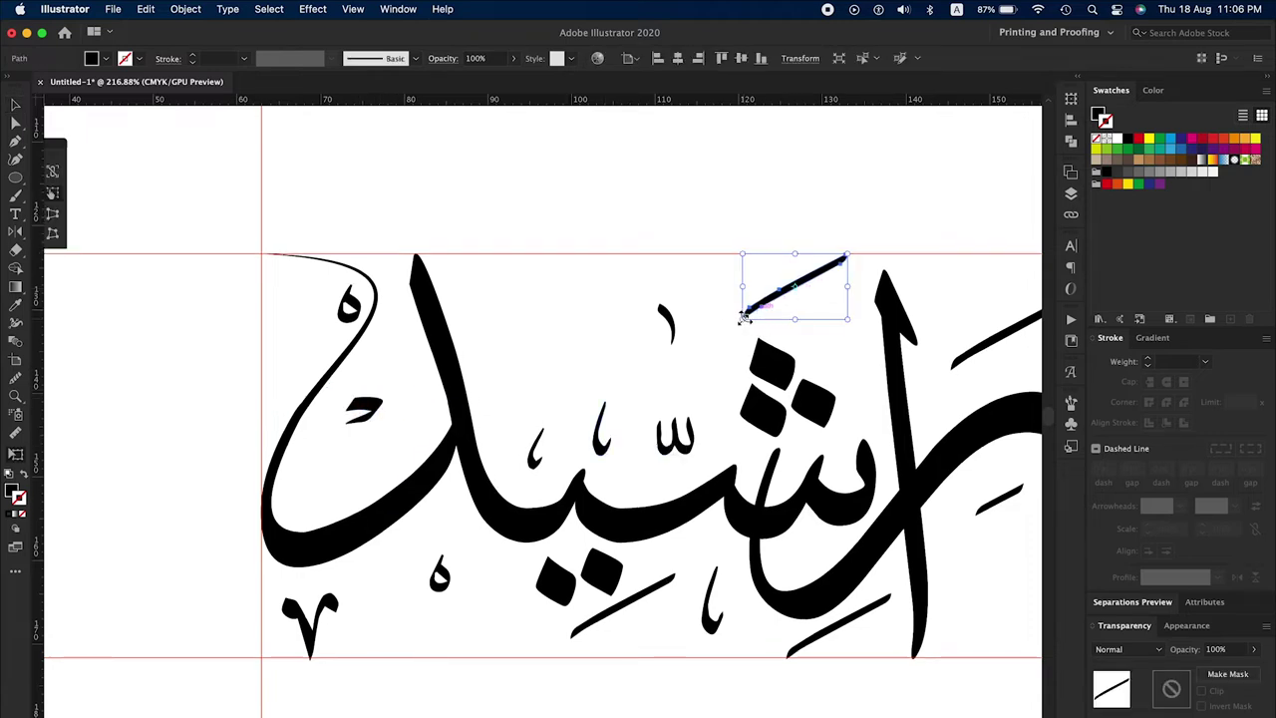
Lengthen the diagonal stroke down-left and move, scale and rotate the ١ mark.
drag(745, 317, 680, 355)
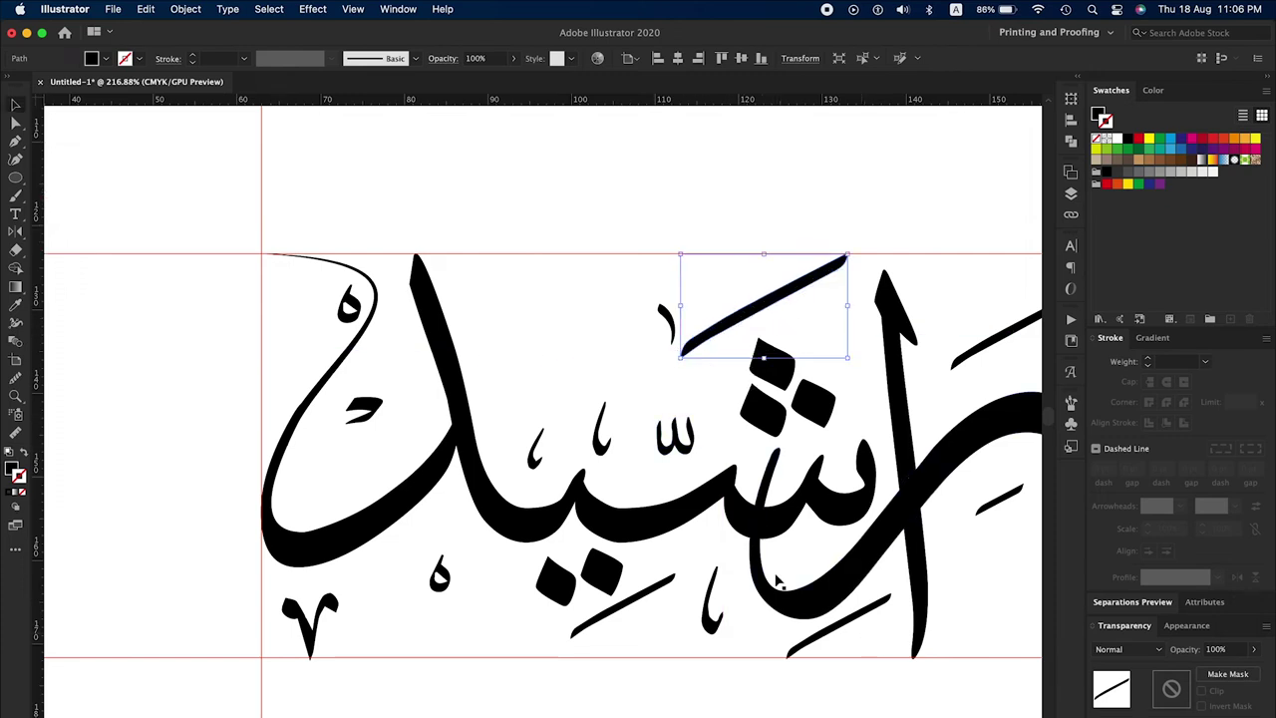
mouse_move(672, 327)
mouse_down()
mouse_move(474, 293)
mouse_move(484, 319)
mouse_up()
drag(481, 264, 479, 282)
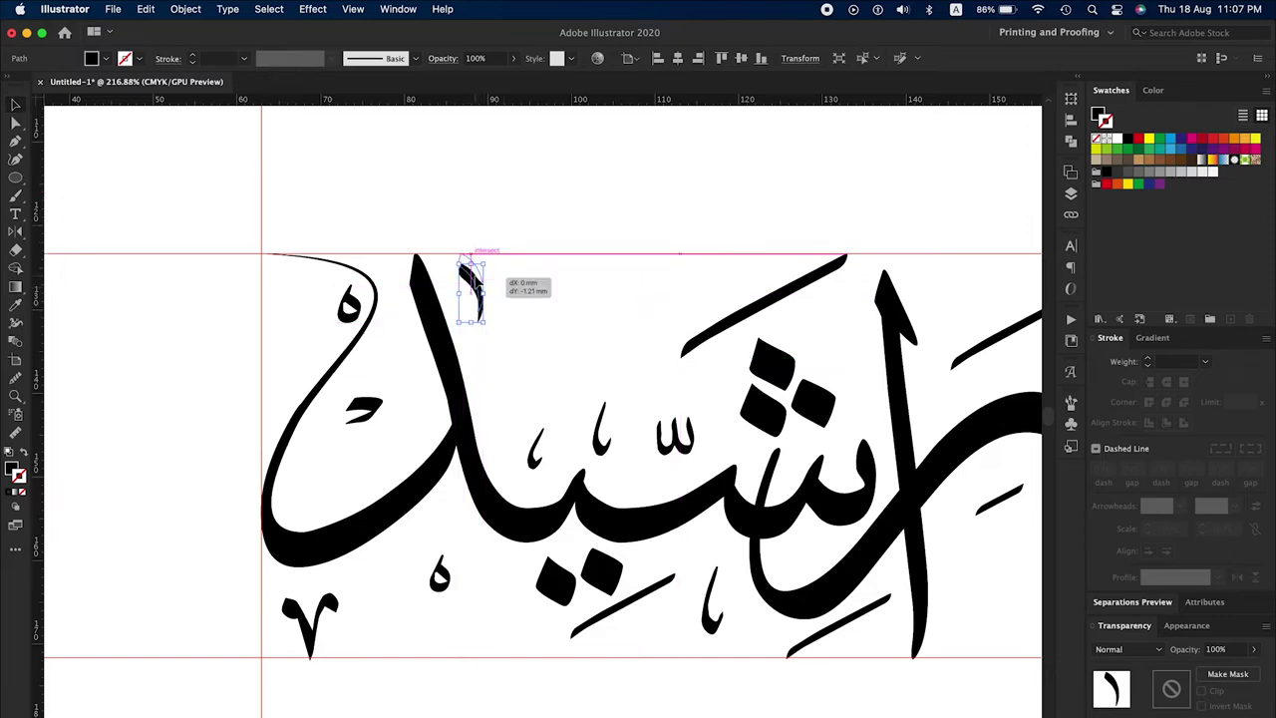
click(310, 326)
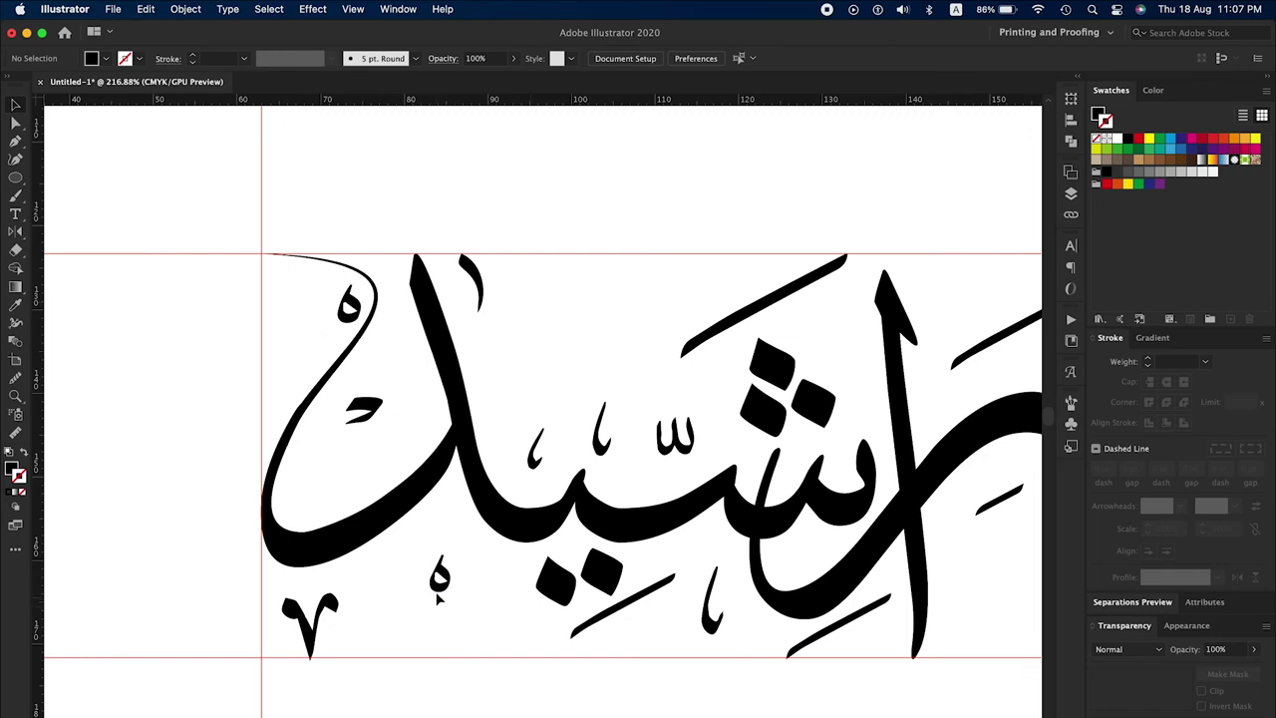
Place the alef mark at the word's top-left corner beneath the flourish.
drag(440, 596, 271, 304)
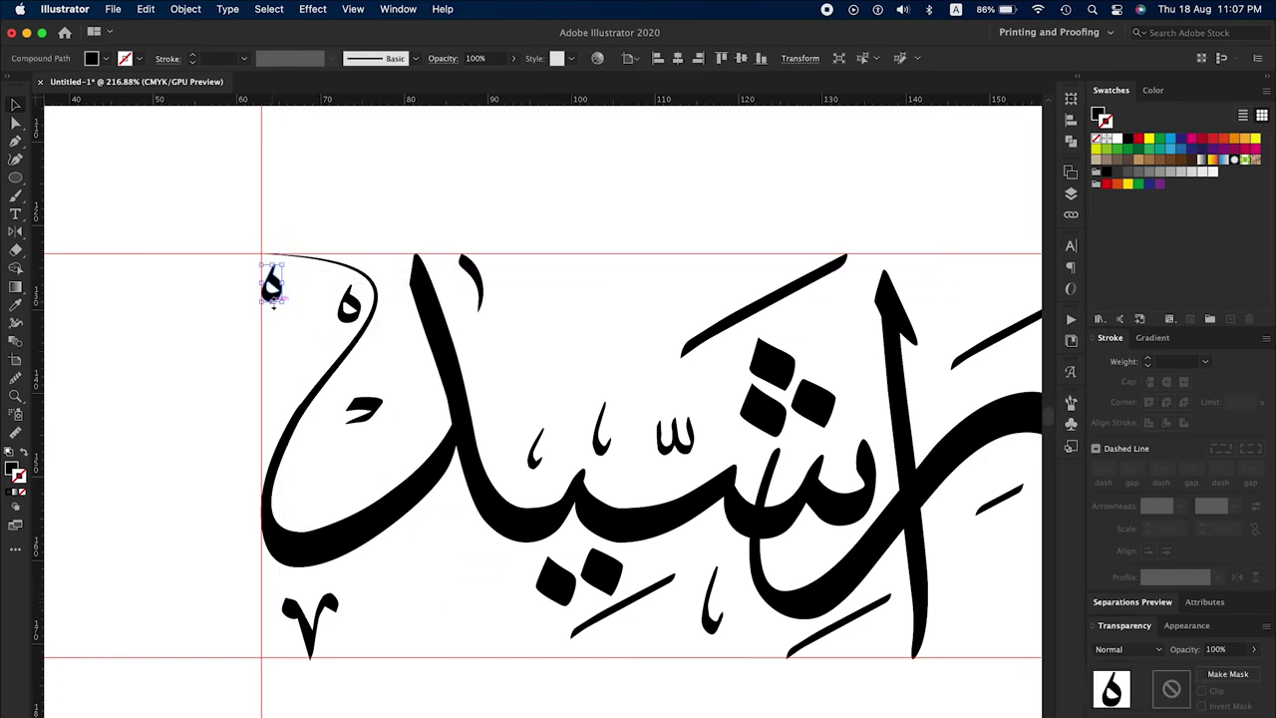
key(super+z)
mouse_move(602, 450)
mouse_down()
mouse_move(268, 329)
mouse_move(294, 357)
mouse_up()
Duplicate the diacritic inside the loop, adjust the alef and dash, and move the ha mark above the teeth.
scroll(263, 316, up, 5)
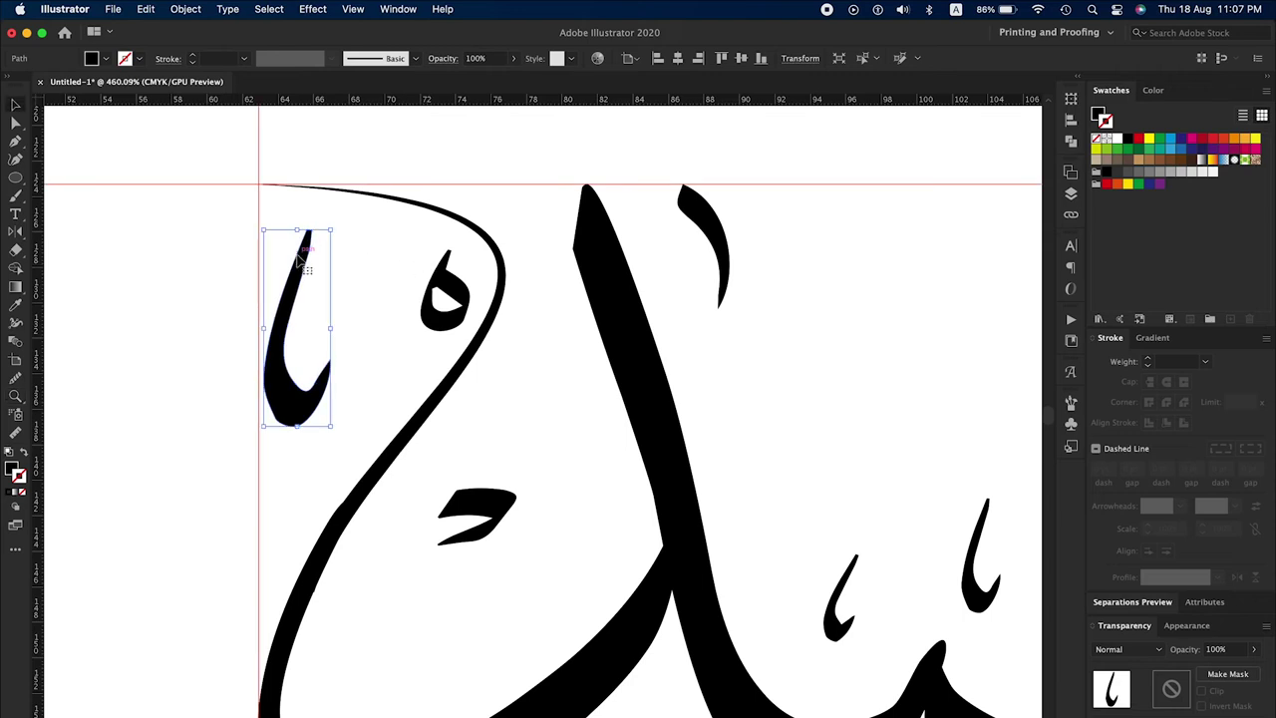
drag(298, 266, 292, 250)
scroll(262, 368, down, 5)
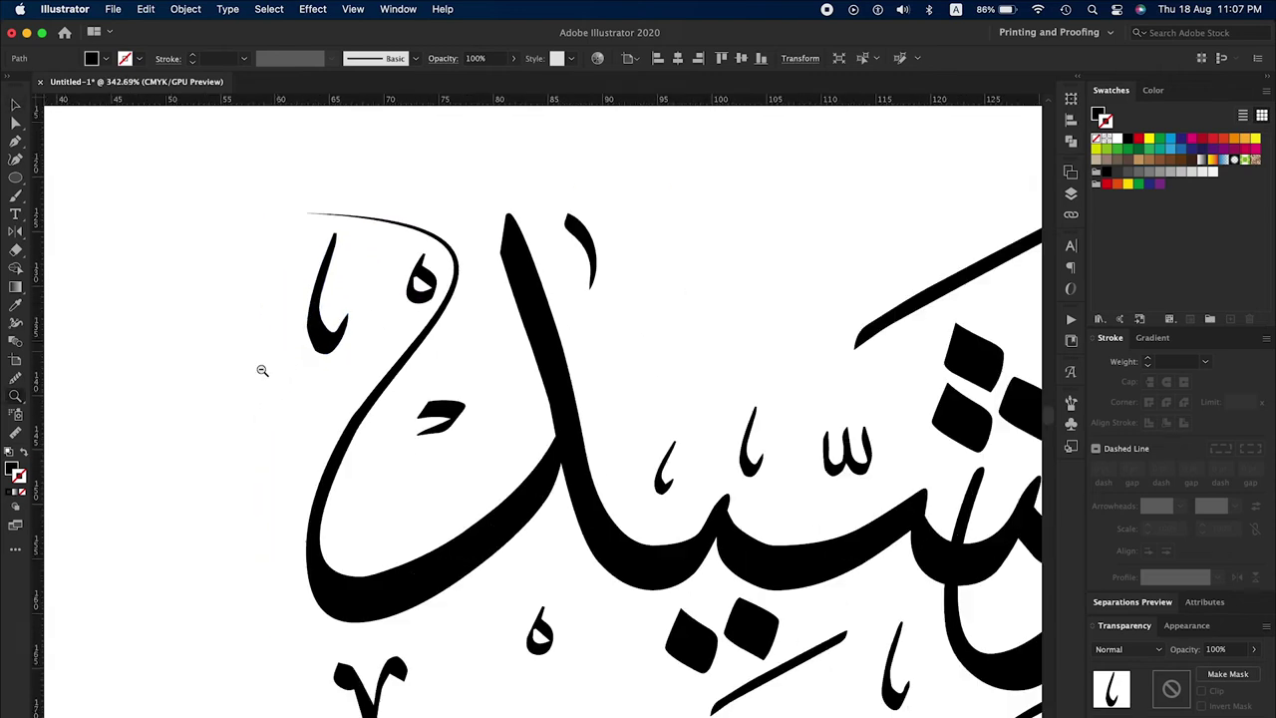
drag(605, 442, 388, 445)
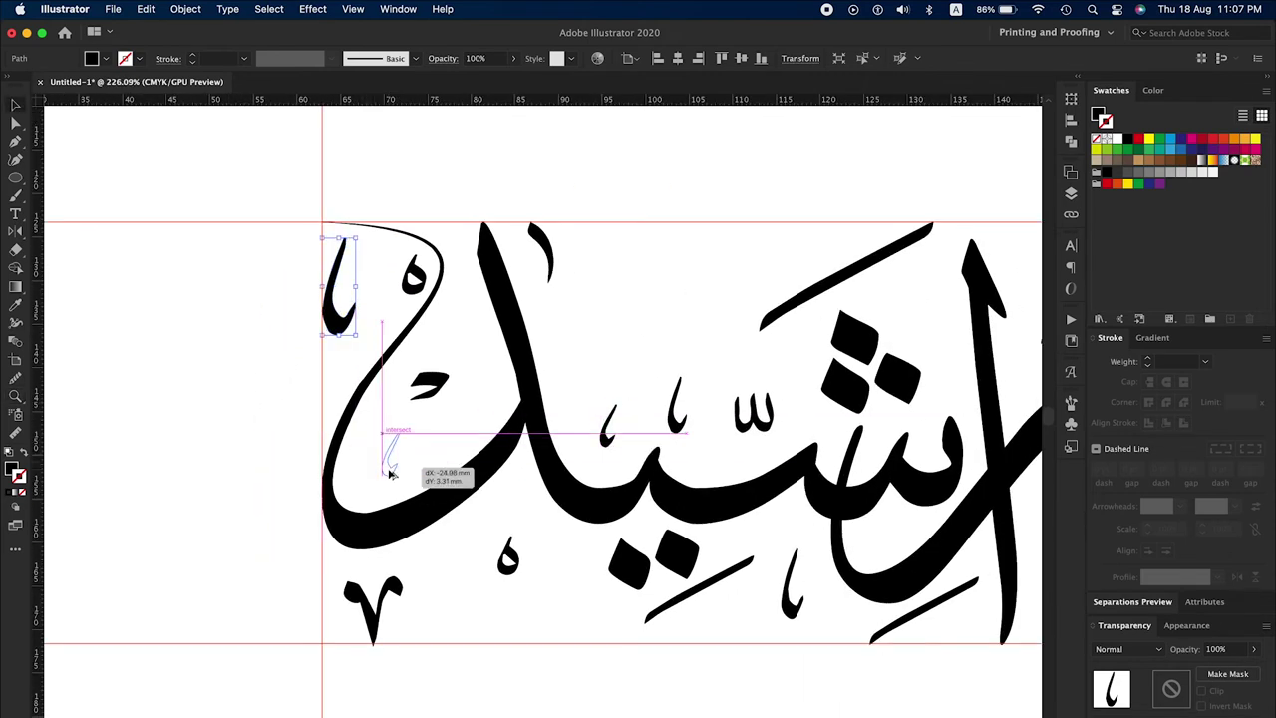
drag(449, 396, 460, 395)
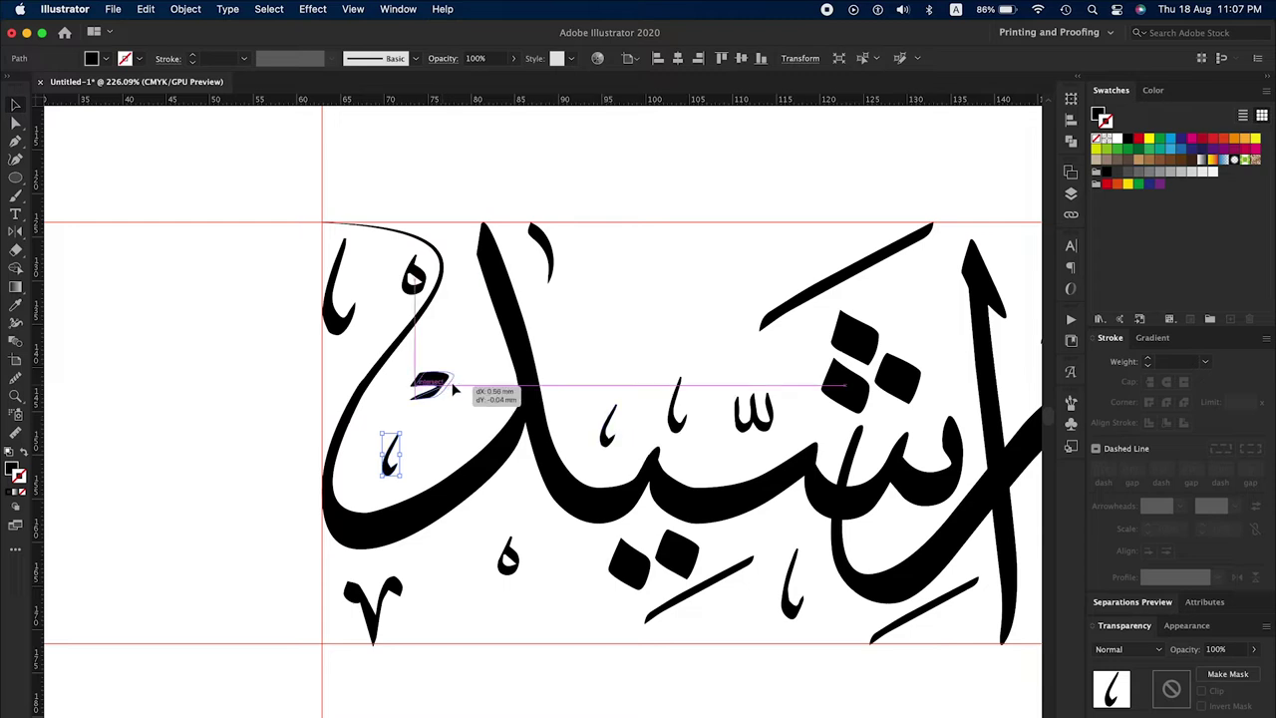
click(508, 558)
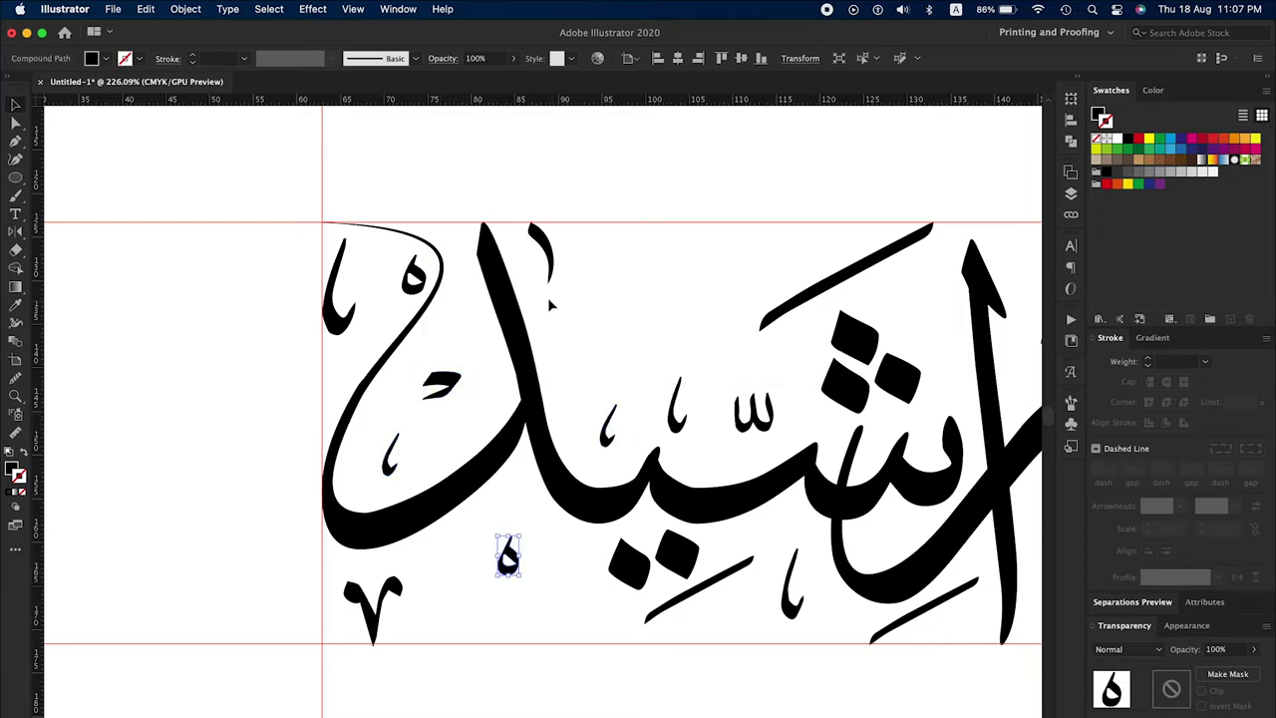
drag(508, 558, 572, 358)
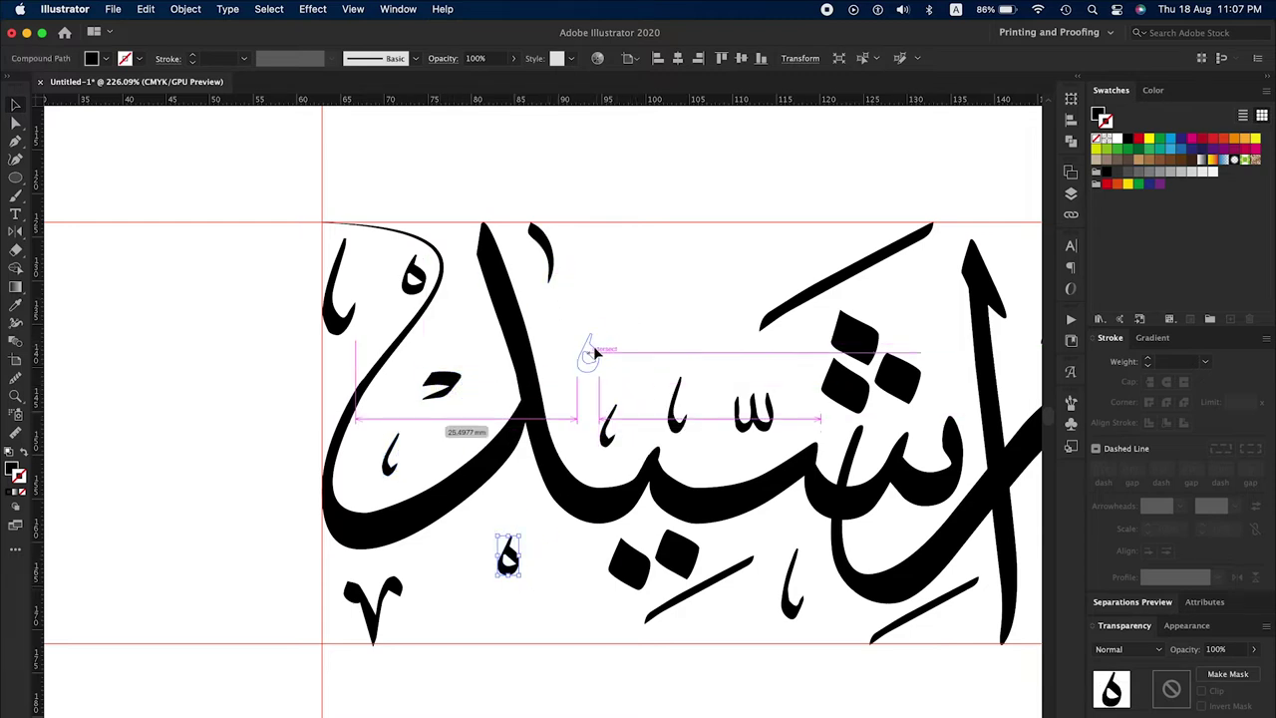
Shift the diagonal strokes and shadda, and copy the ٧ and alif-like marks above the word.
drag(681, 602, 678, 624)
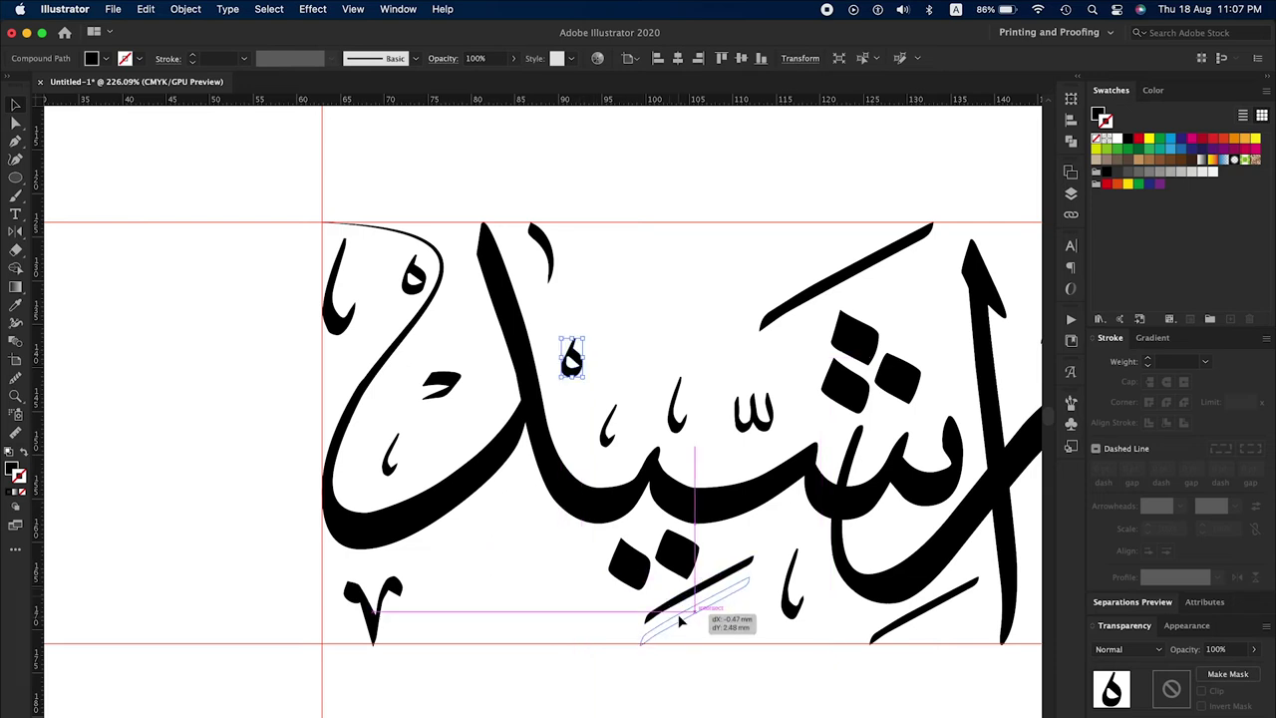
drag(749, 435, 507, 537)
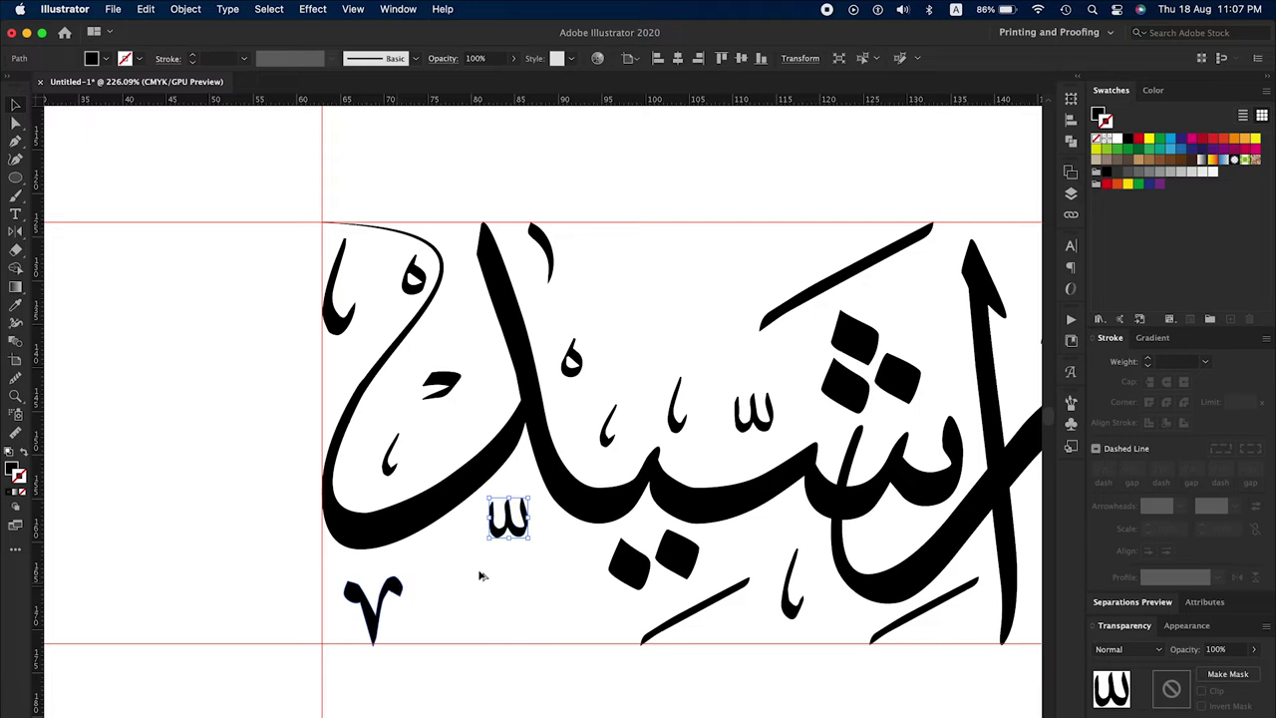
drag(374, 603, 669, 262)
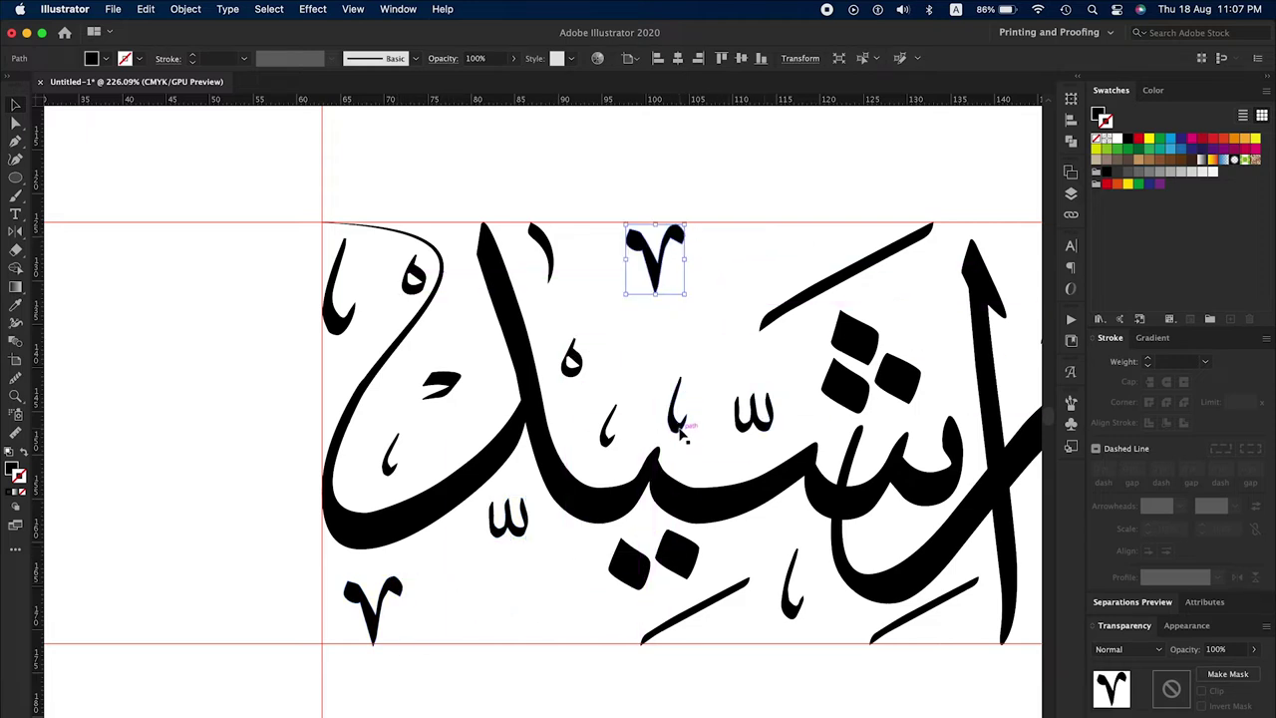
drag(776, 313, 759, 339)
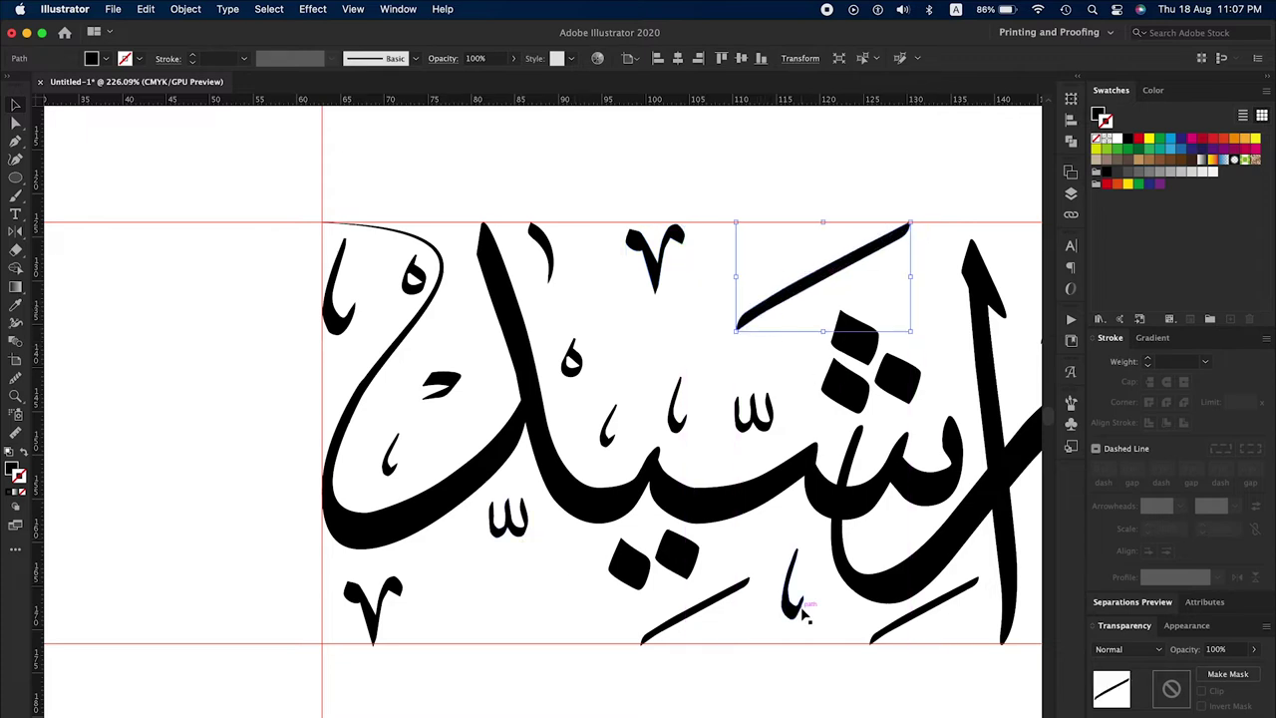
drag(793, 588, 923, 337)
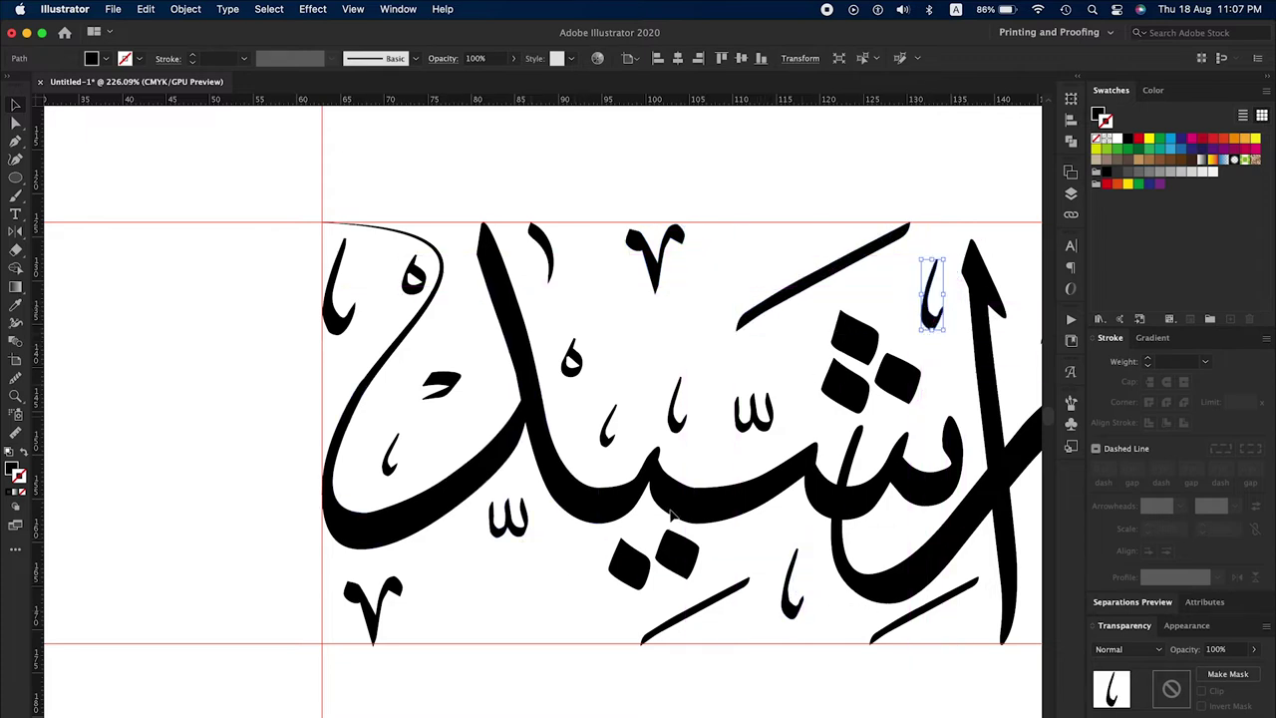
scroll(752, 595, right, 4)
scroll(737, 598, right, 4)
Copy small alif marks into the lower-left gaps and shorten the far-left one.
scroll(678, 608, right, 4)
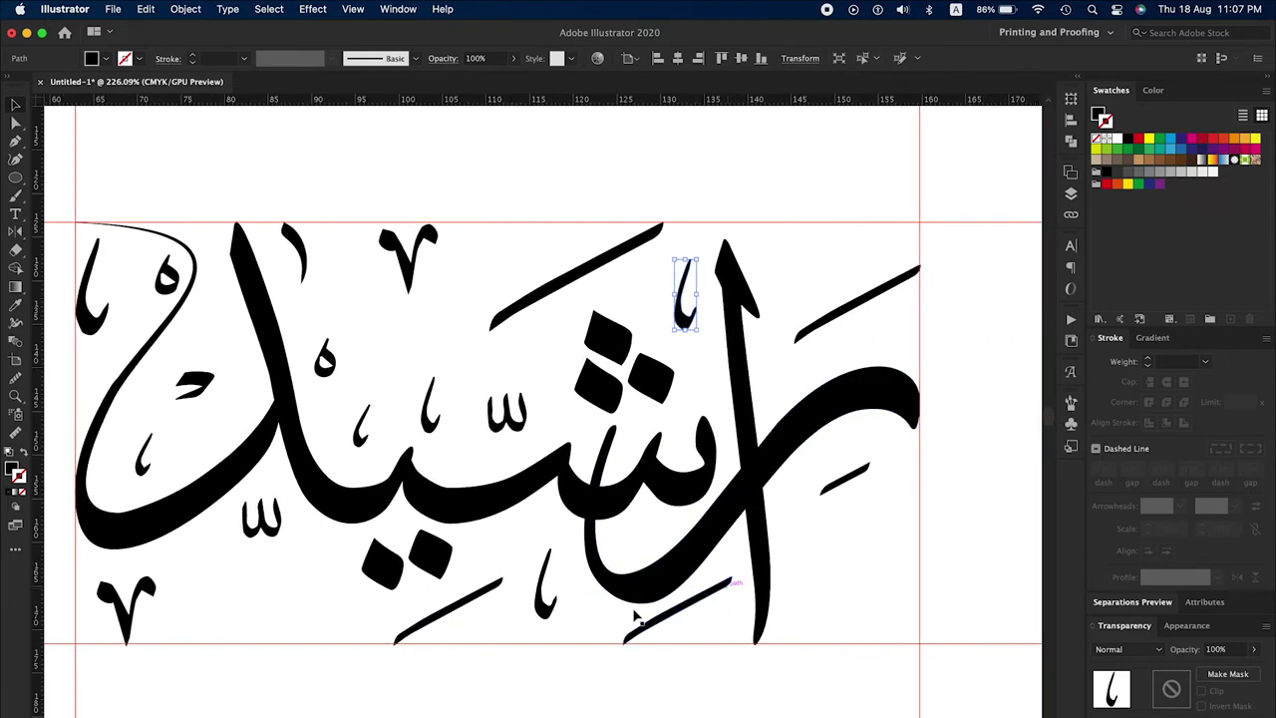
mouse_move(684, 299)
mouse_down()
mouse_move(215, 636)
mouse_move(222, 603)
mouse_up()
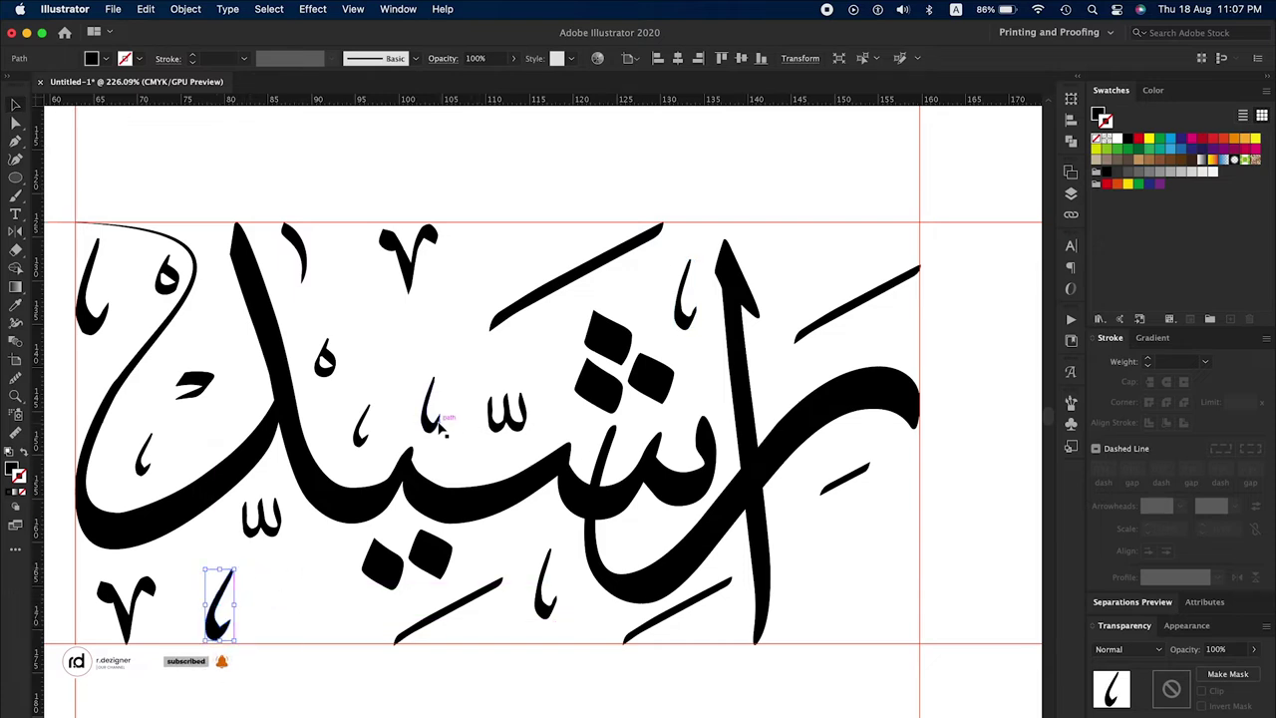
drag(439, 423, 315, 572)
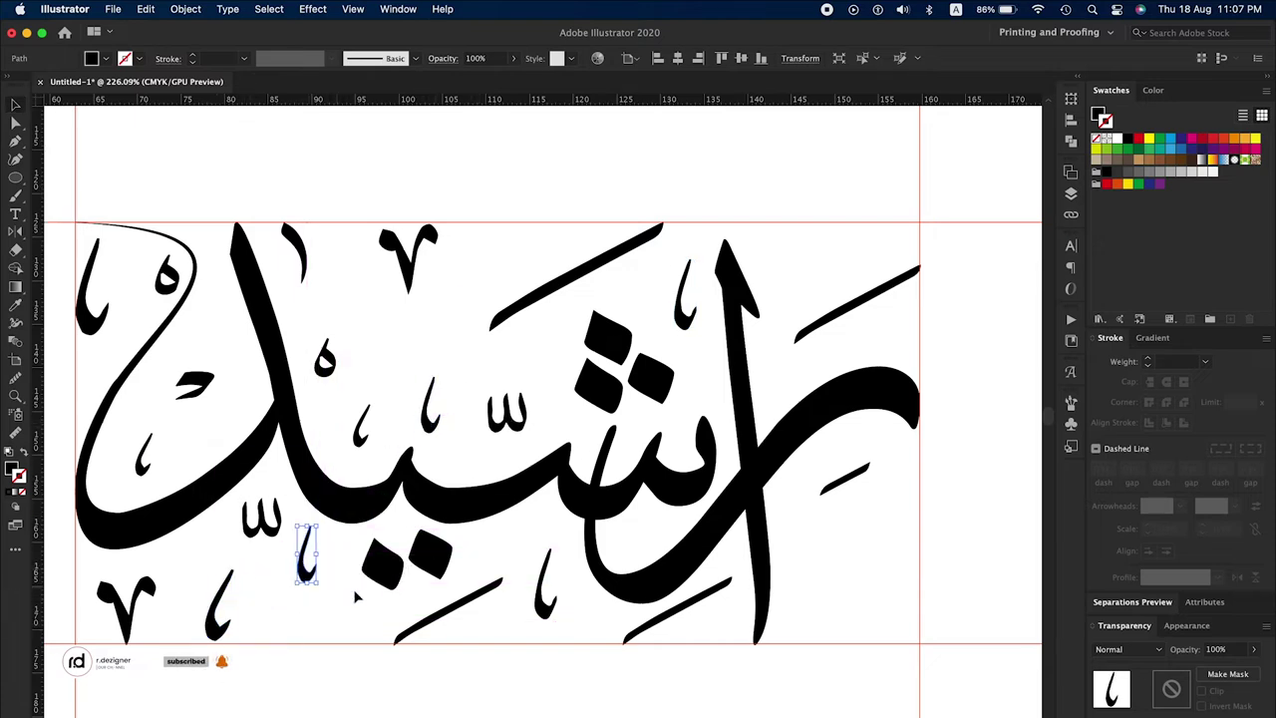
mouse_move(306, 558)
mouse_down()
mouse_move(540, 561)
mouse_move(511, 645)
mouse_up()
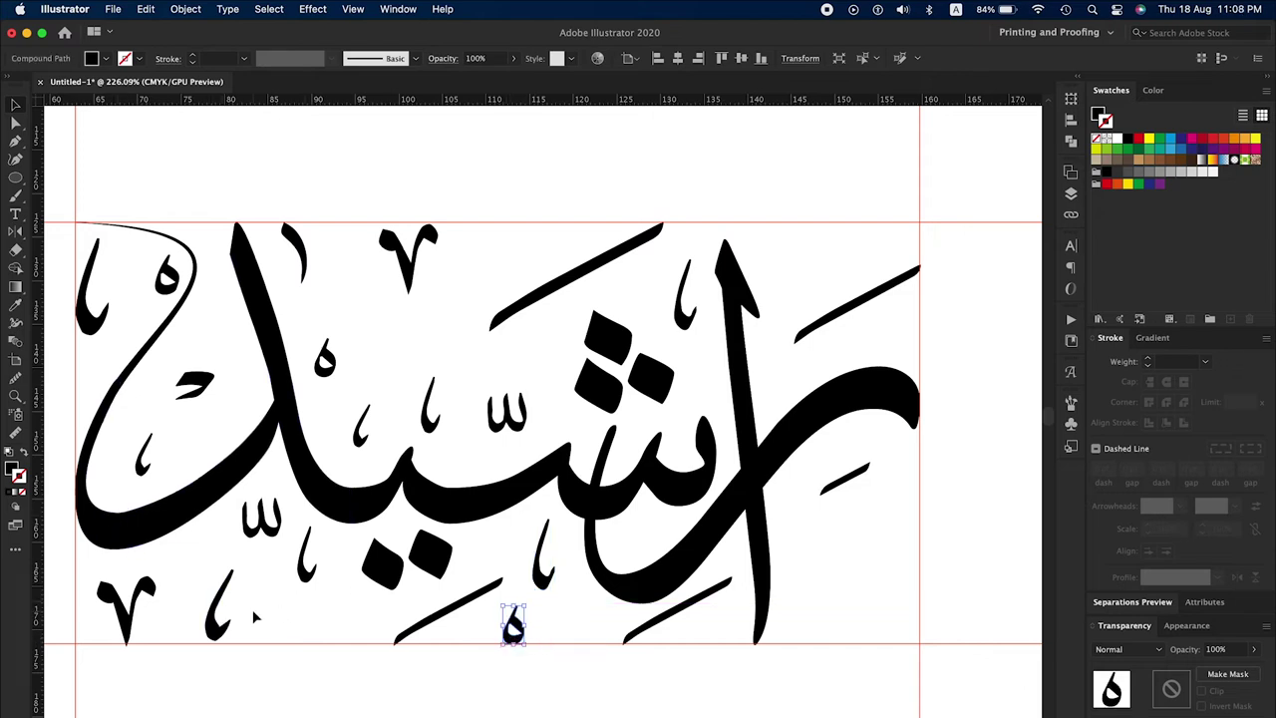
click(218, 616)
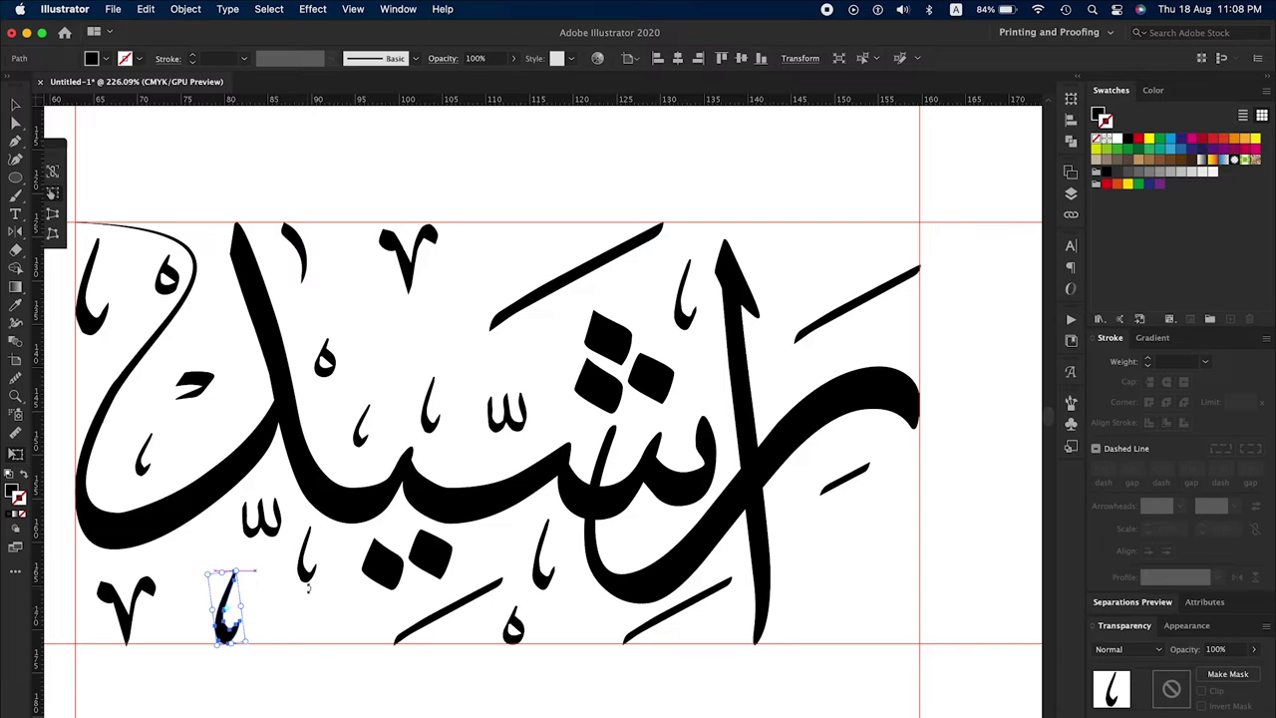
click(92, 349)
click(88, 335)
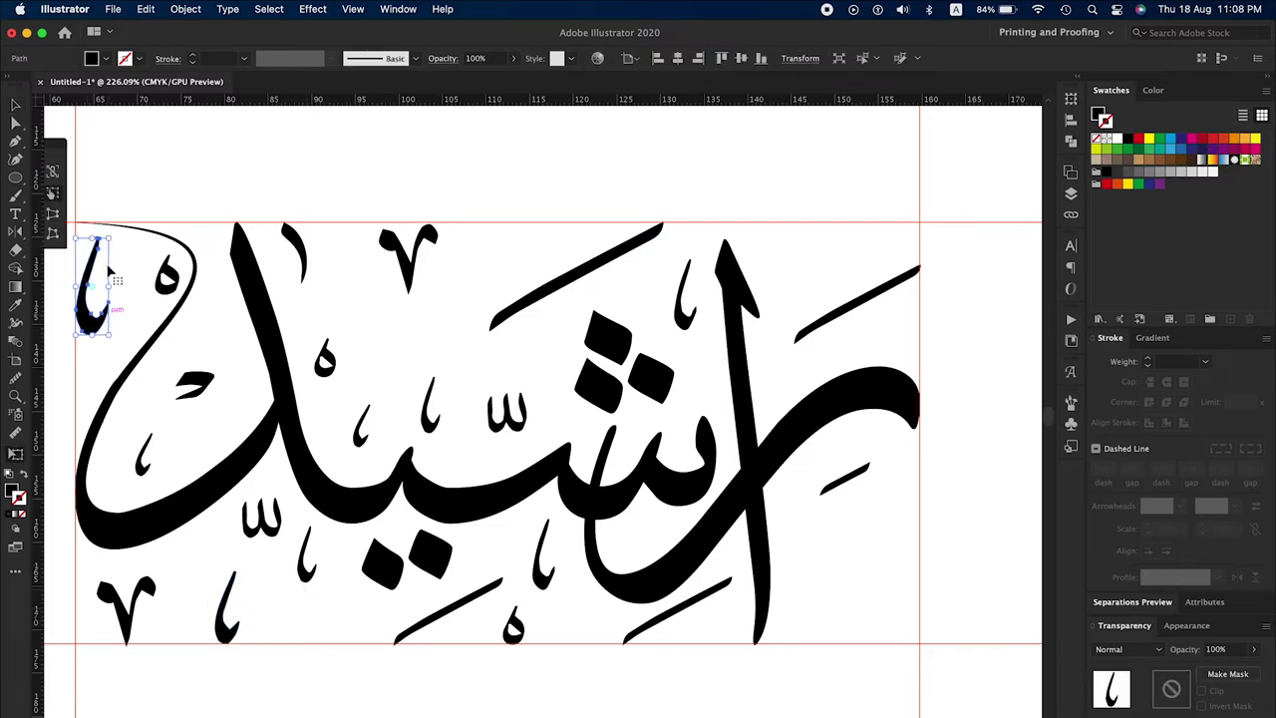
drag(106, 236, 105, 250)
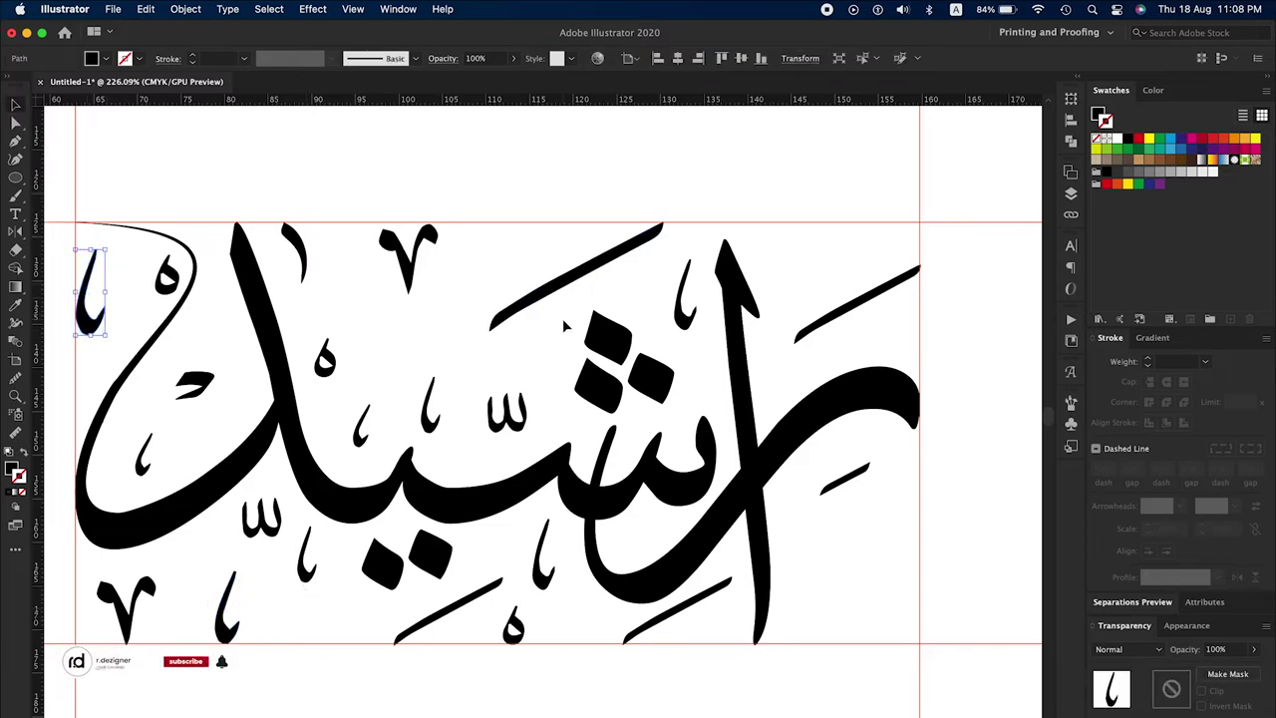
Place mark copies near the top and fill the lower-right corner with three-tooth, alif and ه marks.
drag(90, 300, 512, 256)
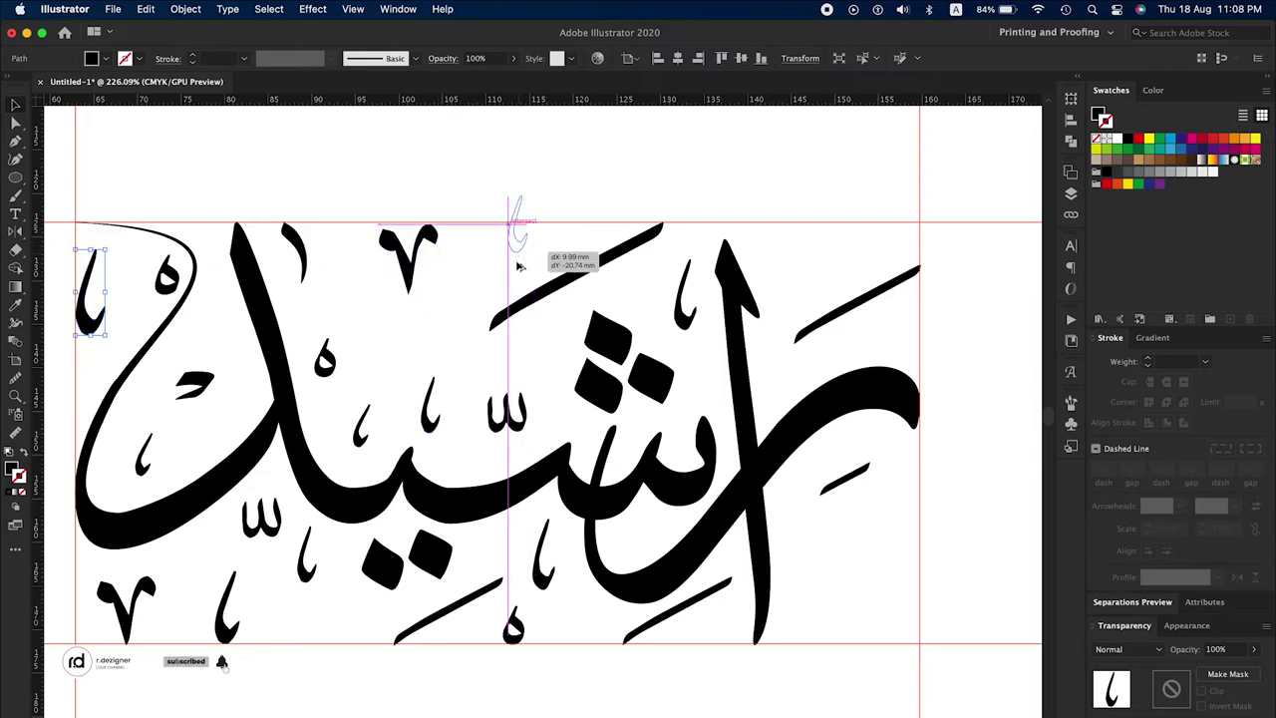
mouse_move(364, 432)
mouse_down()
mouse_move(827, 253)
mouse_move(795, 256)
mouse_move(877, 261)
mouse_move(773, 401)
mouse_up()
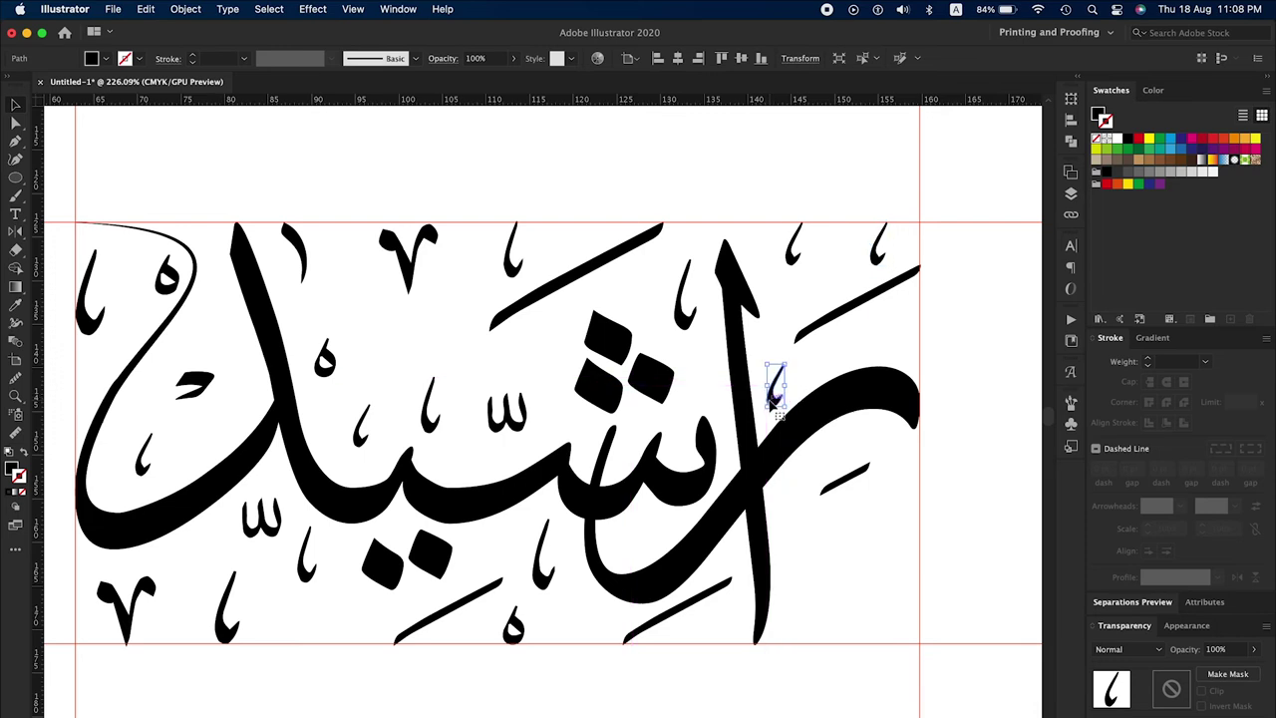
drag(512, 426, 902, 552)
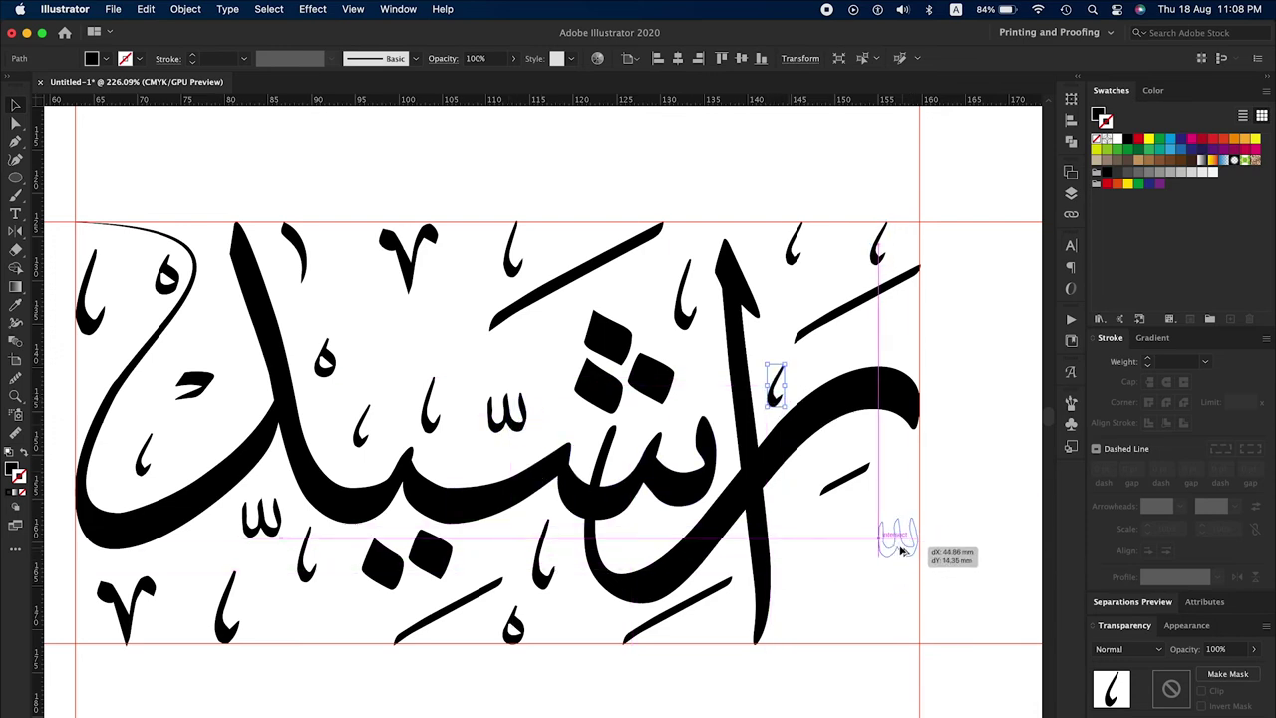
mouse_move(436, 439)
mouse_down()
mouse_move(842, 561)
mouse_move(838, 580)
mouse_up()
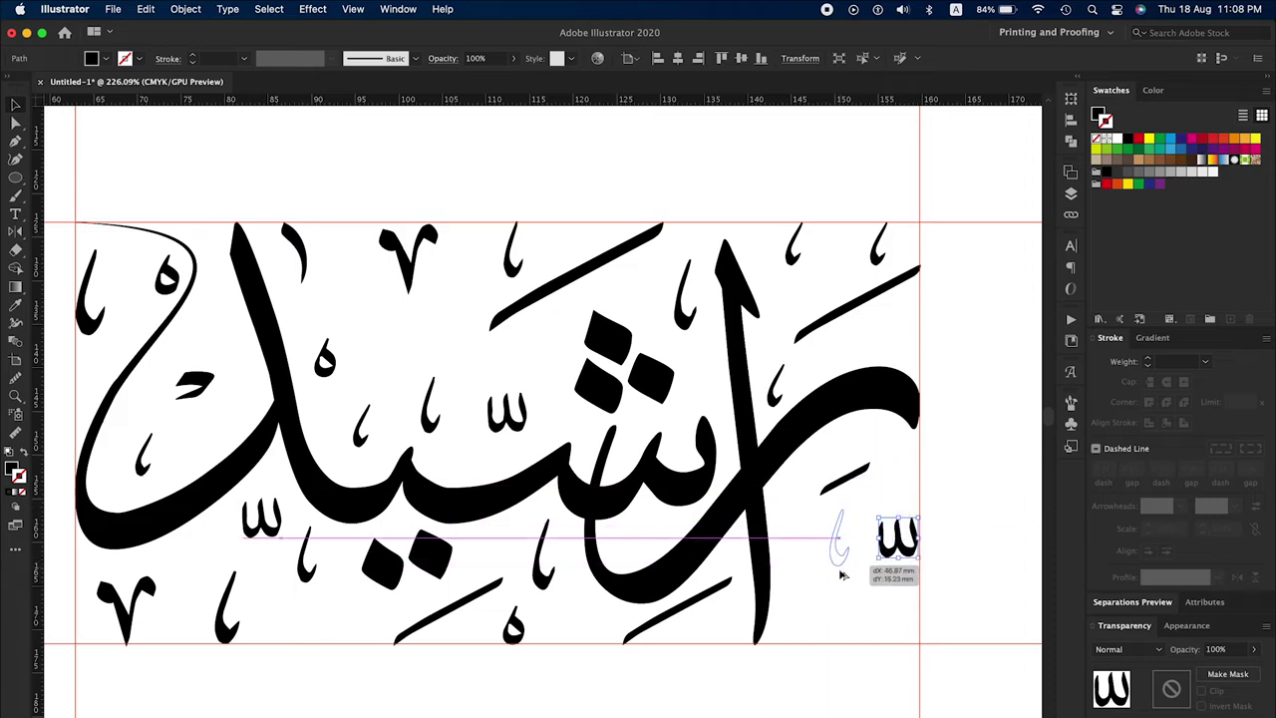
drag(531, 631, 812, 643)
drag(309, 590, 906, 643)
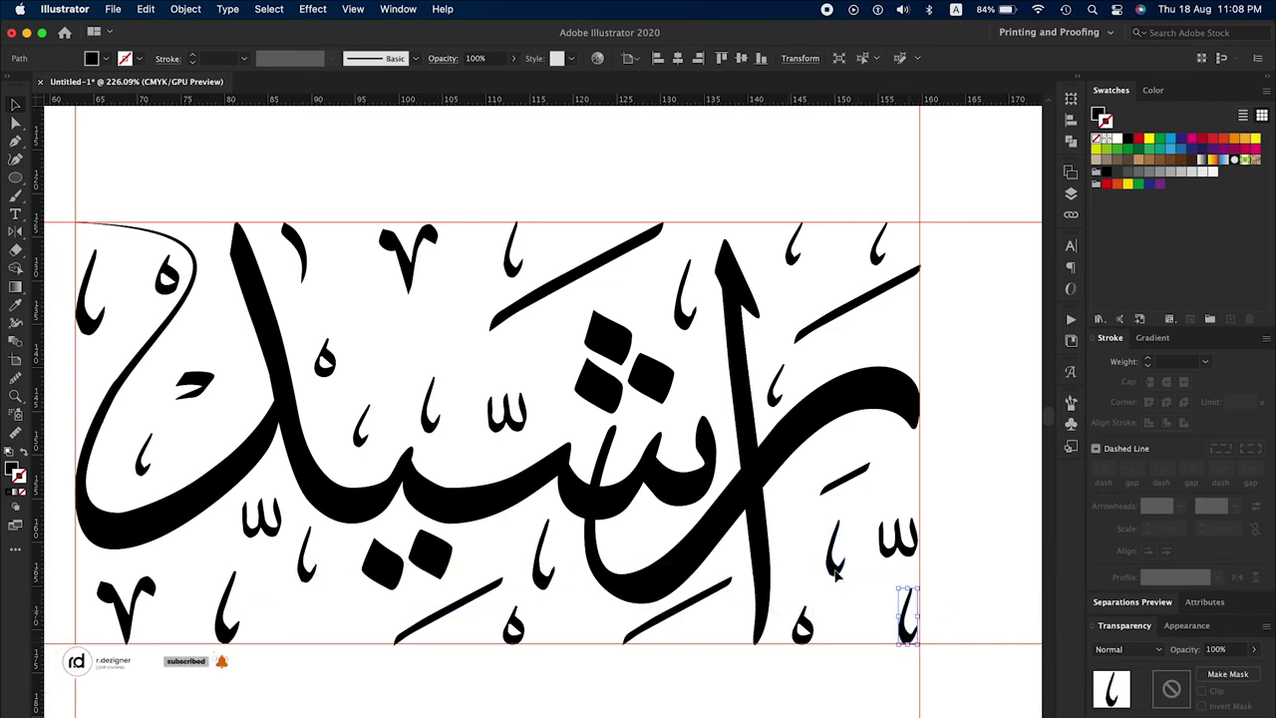
Delete all four guides and select the reference calligraphy beside the artboard.
scroll(543, 418, down, 5)
drag(743, 564, 489, 601)
key(Delete)
drag(721, 328, 766, 612)
key(Delete)
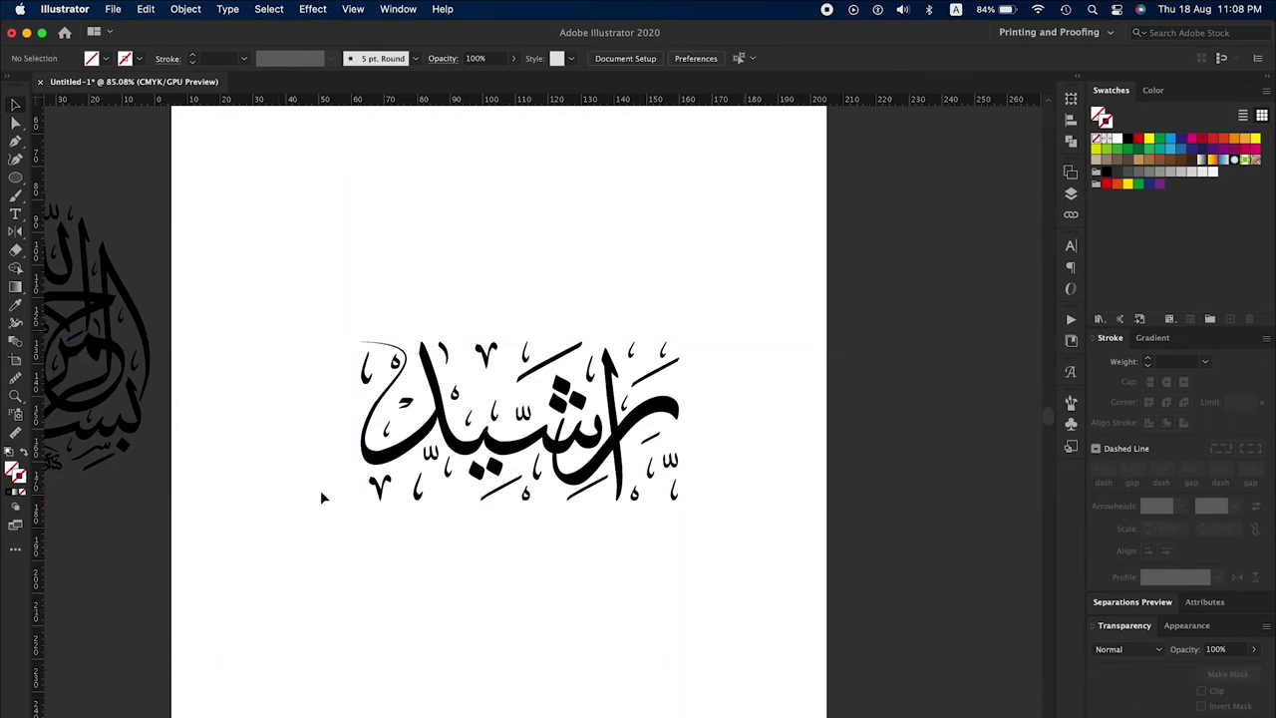
drag(199, 223, 405, 270)
mouse_move(372, 190)
mouse_down()
mouse_move(106, 526)
mouse_move(307, 561)
mouse_up()
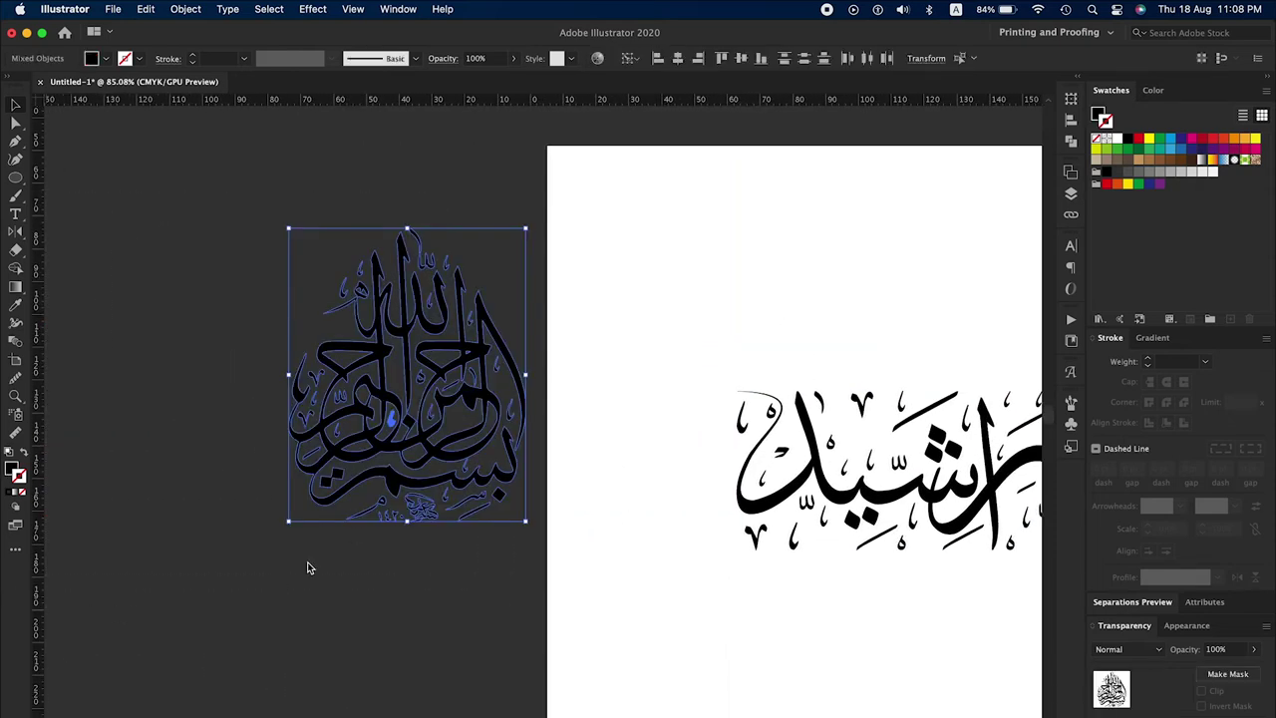
click(520, 556)
Centre the grouped راشيد calligraphy horizontally on the artboard.
scroll(449, 543, left, 5)
scroll(429, 568, down, 3)
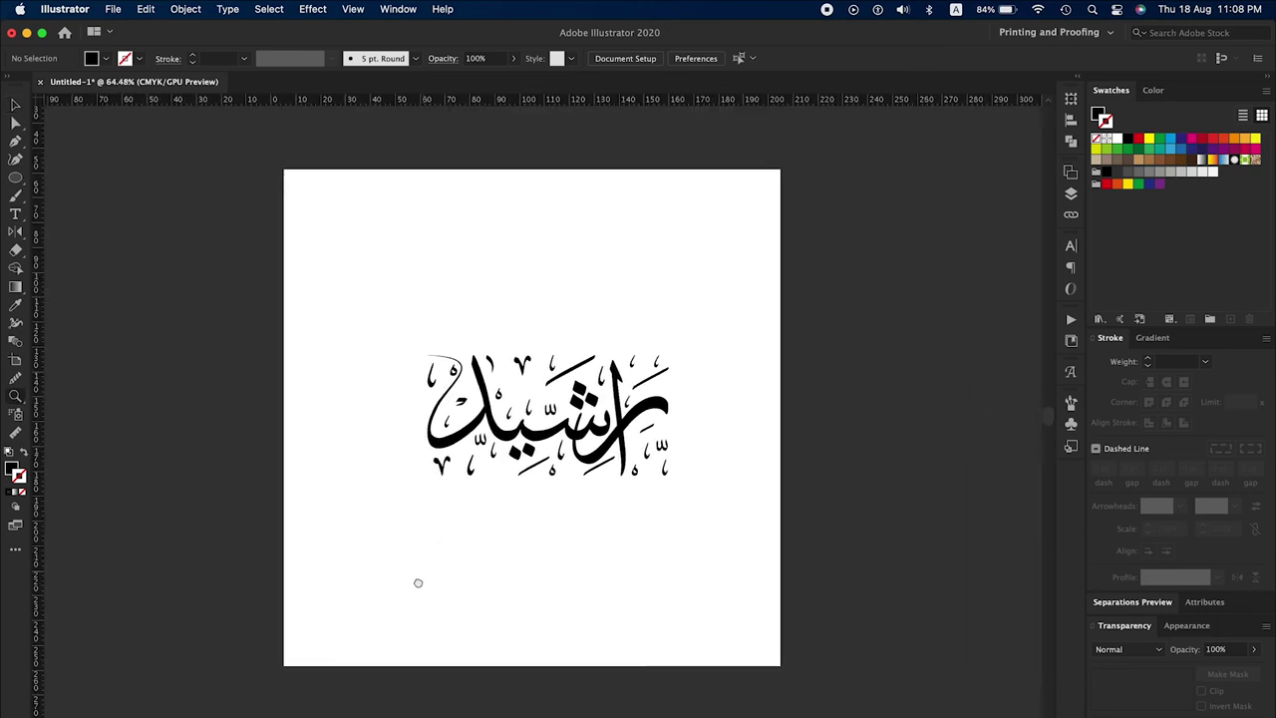
drag(399, 512, 373, 516)
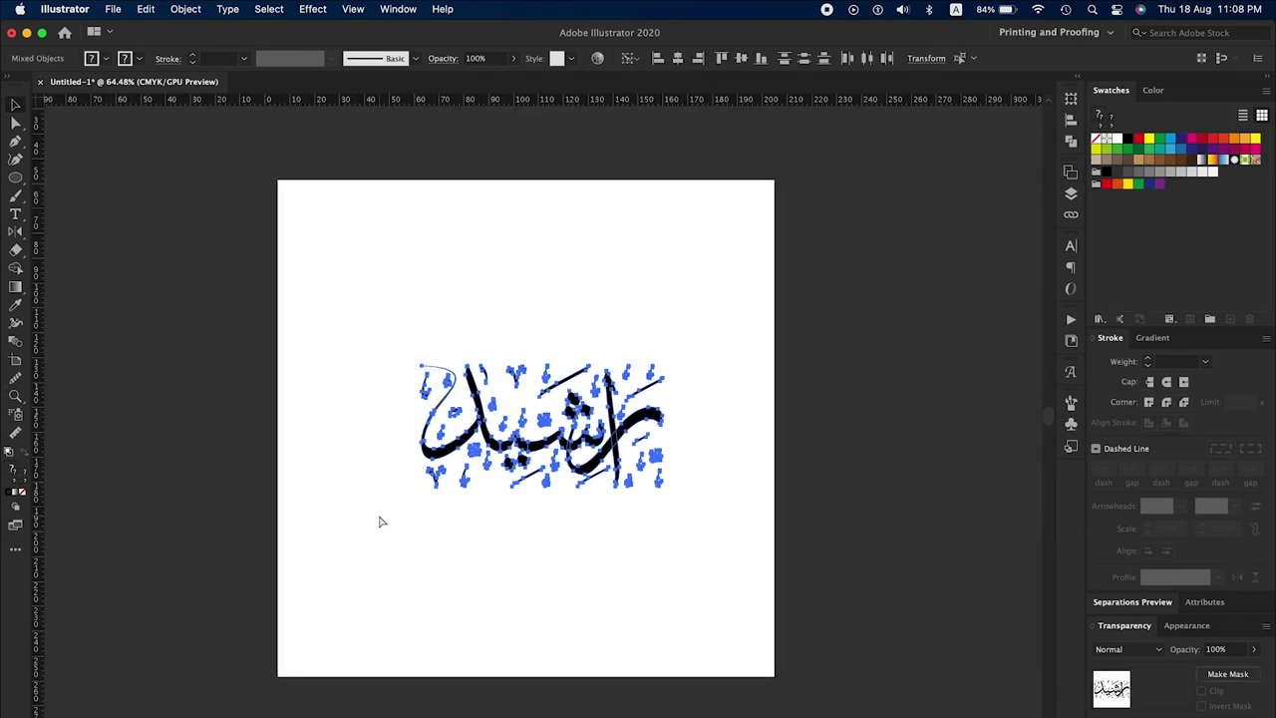
click(686, 59)
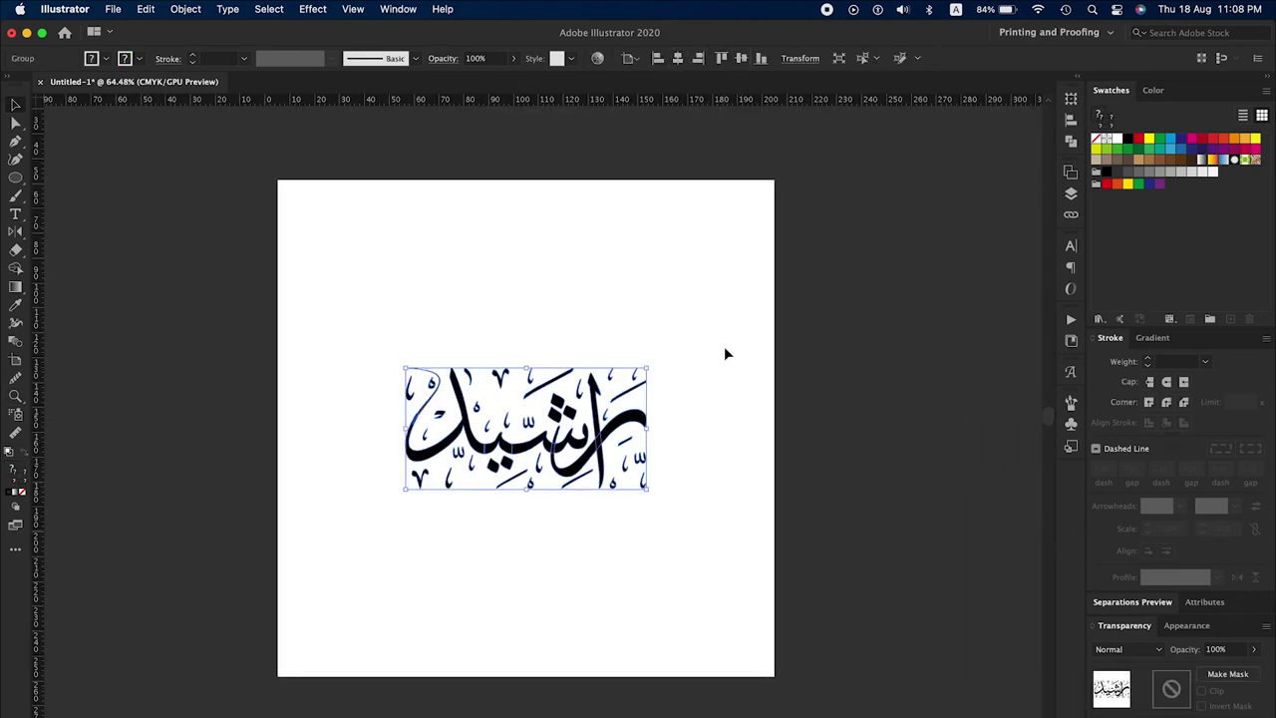
click(538, 501)
key(t)
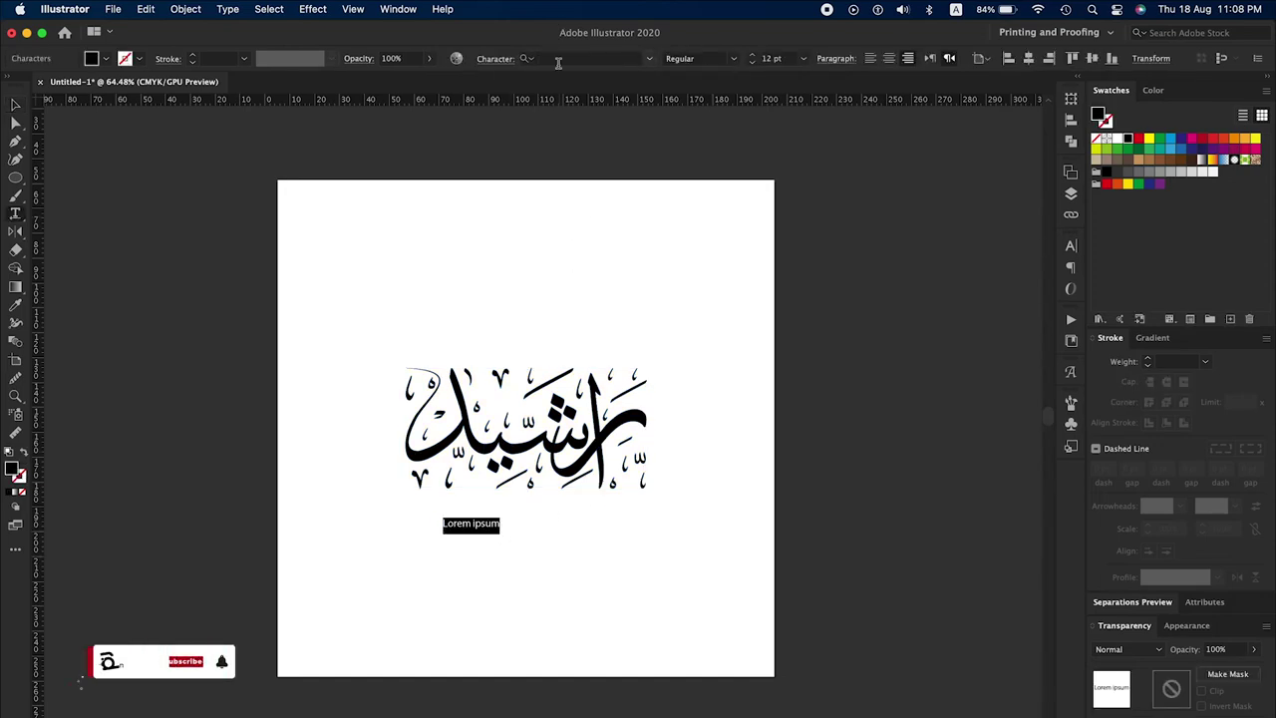
Set the text to Poppins, left-to-right, with LTR Arabic digits and English: UK language.
click(558, 58)
text(pop)
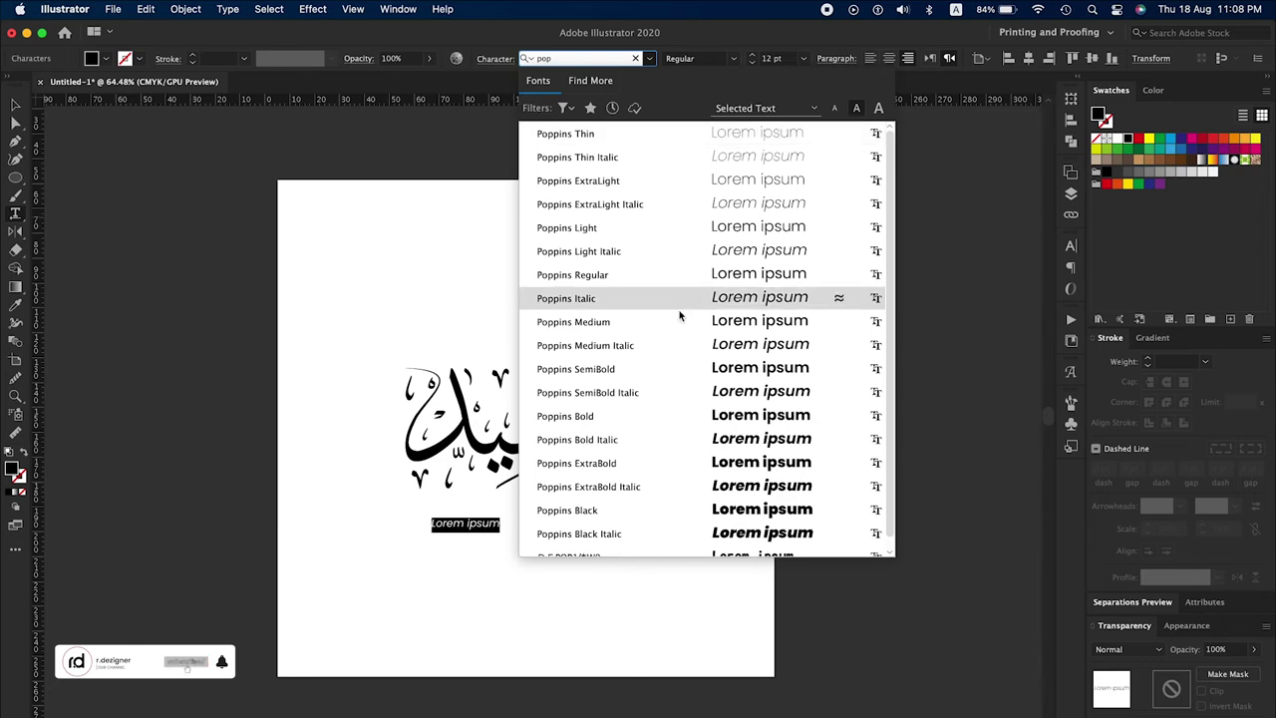
click(693, 227)
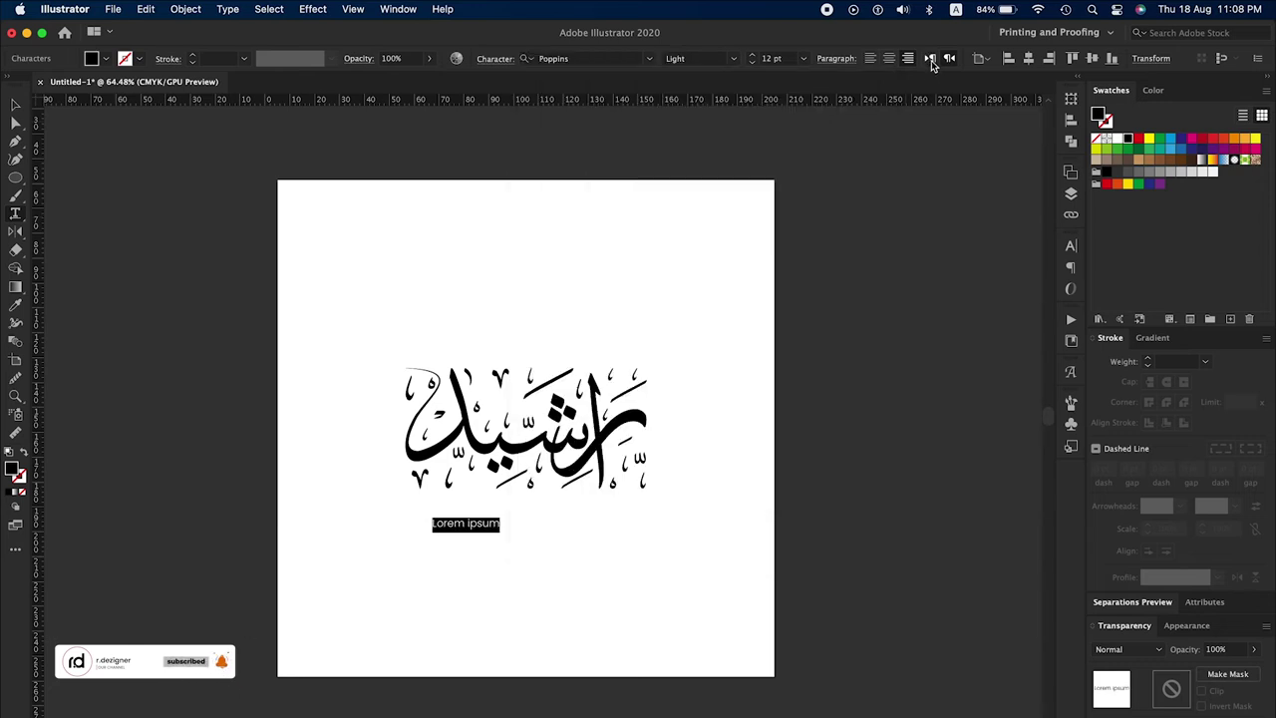
click(930, 57)
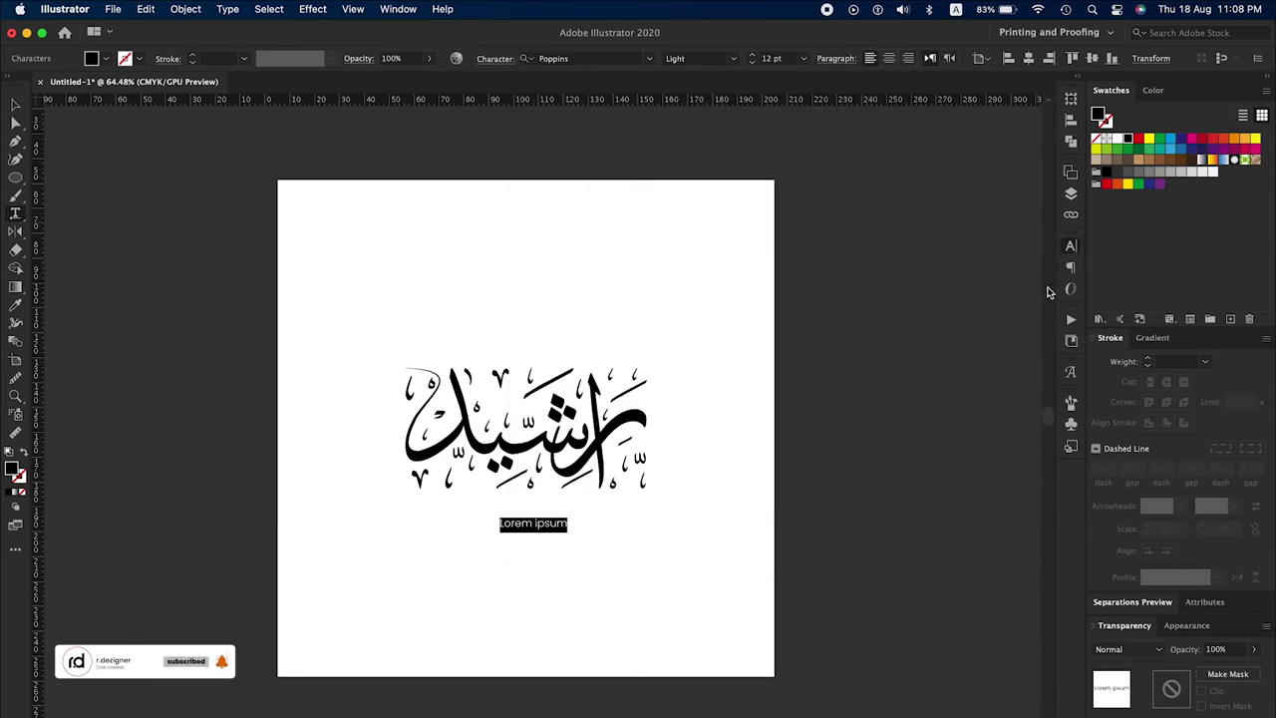
click(1070, 245)
click(977, 441)
click(917, 415)
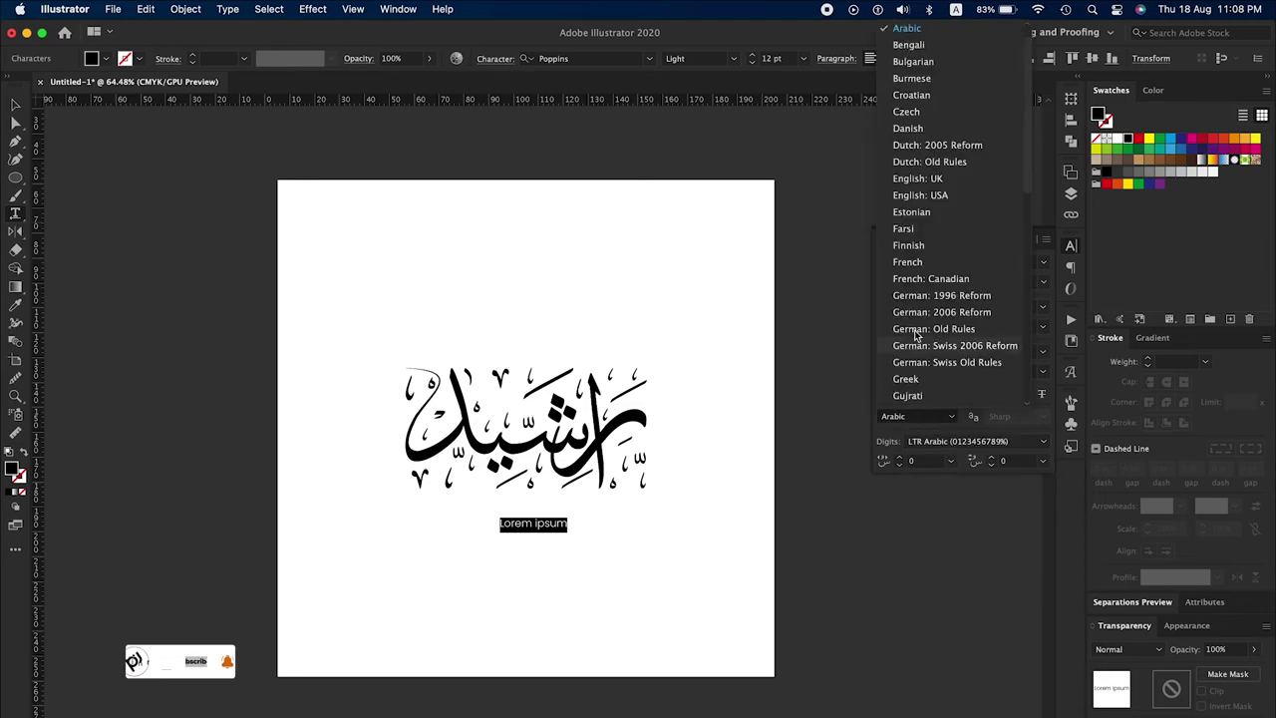
click(917, 178)
click(1068, 246)
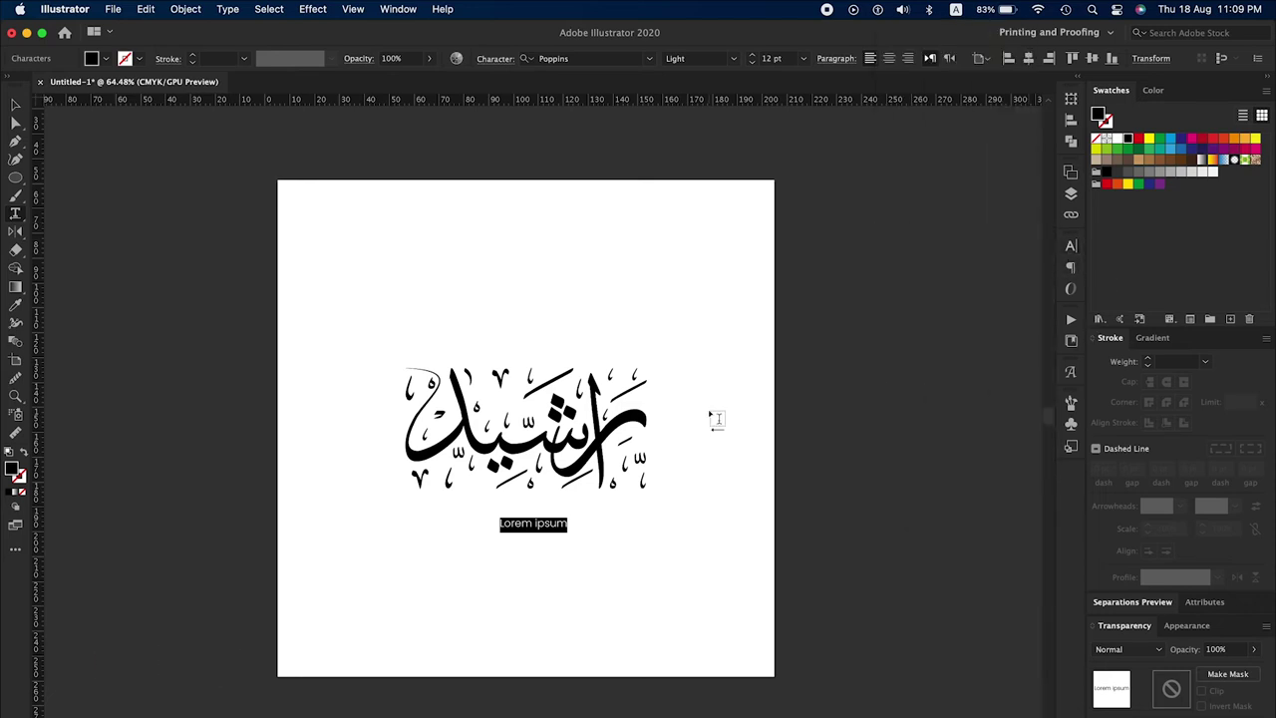
Type RASHID, enlarge it about double, set ExtraLight weight and widen tracking with Alt+Right four times.
text(RASHID)
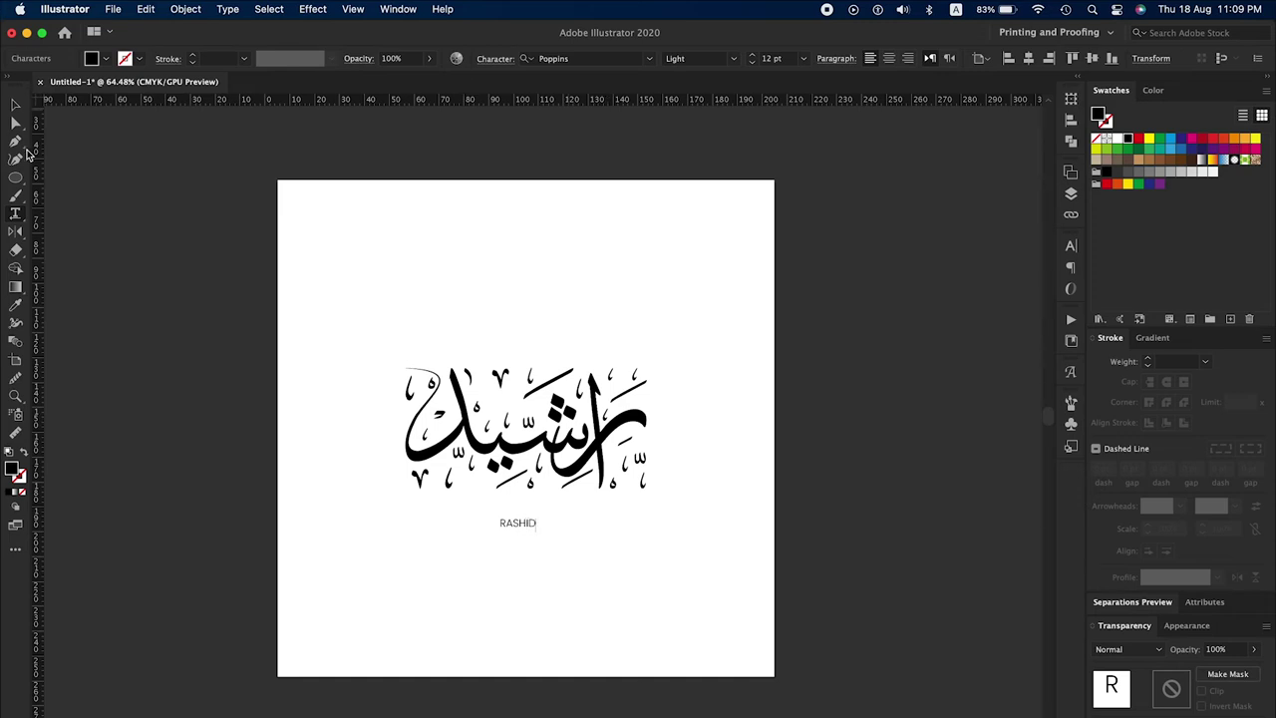
click(16, 107)
mouse_move(538, 536)
mouse_down()
mouse_move(558, 538)
mouse_move(453, 518)
mouse_up()
click(734, 58)
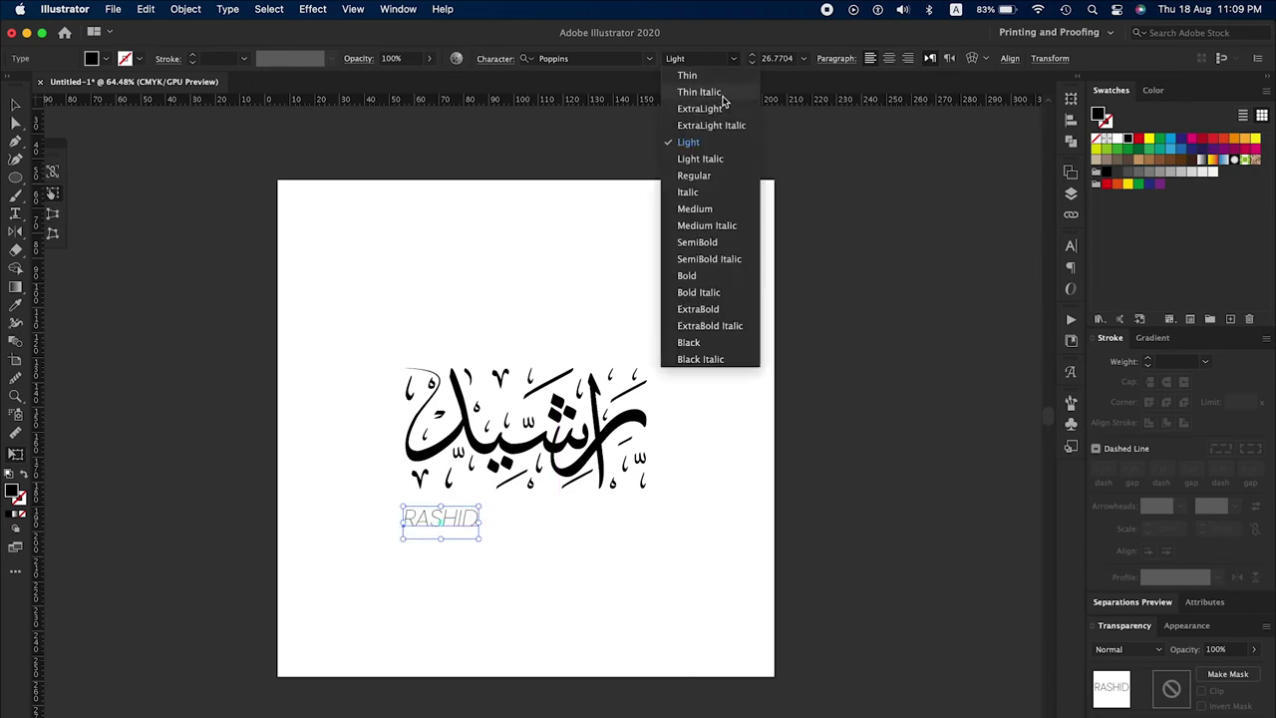
click(721, 116)
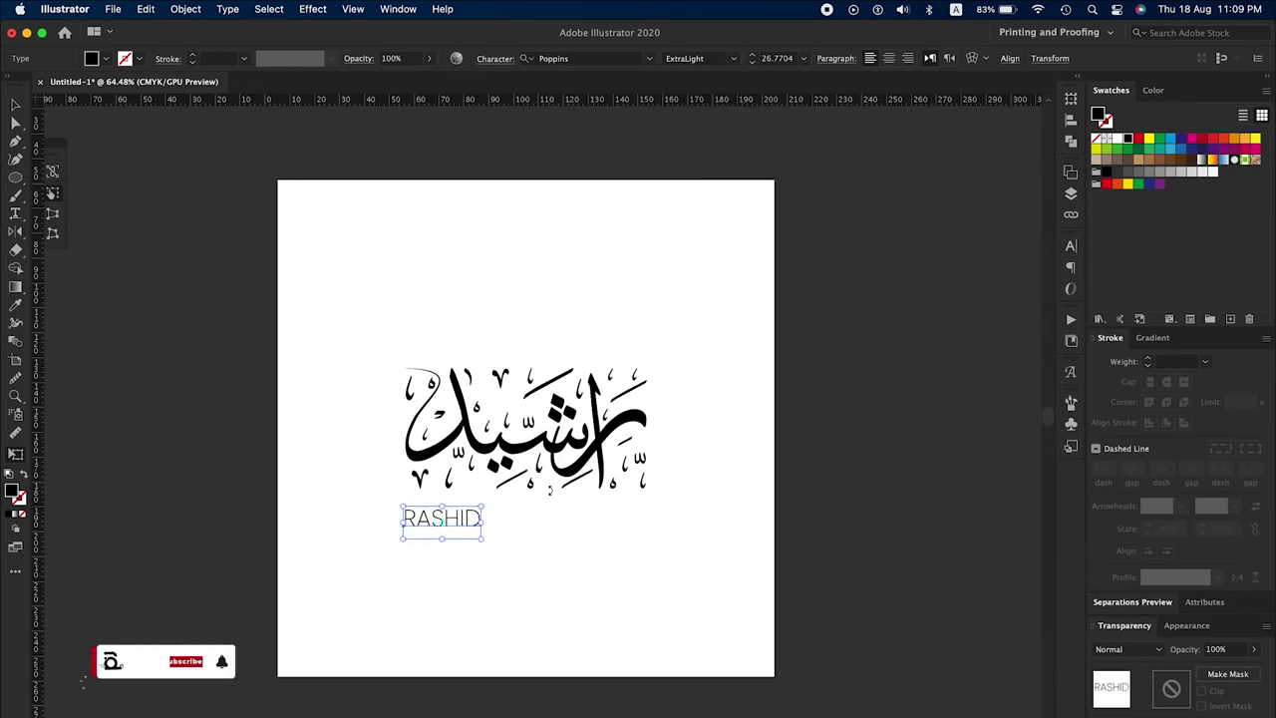
key(alt+Right)
key(alt+Right)
key(alt+Right)
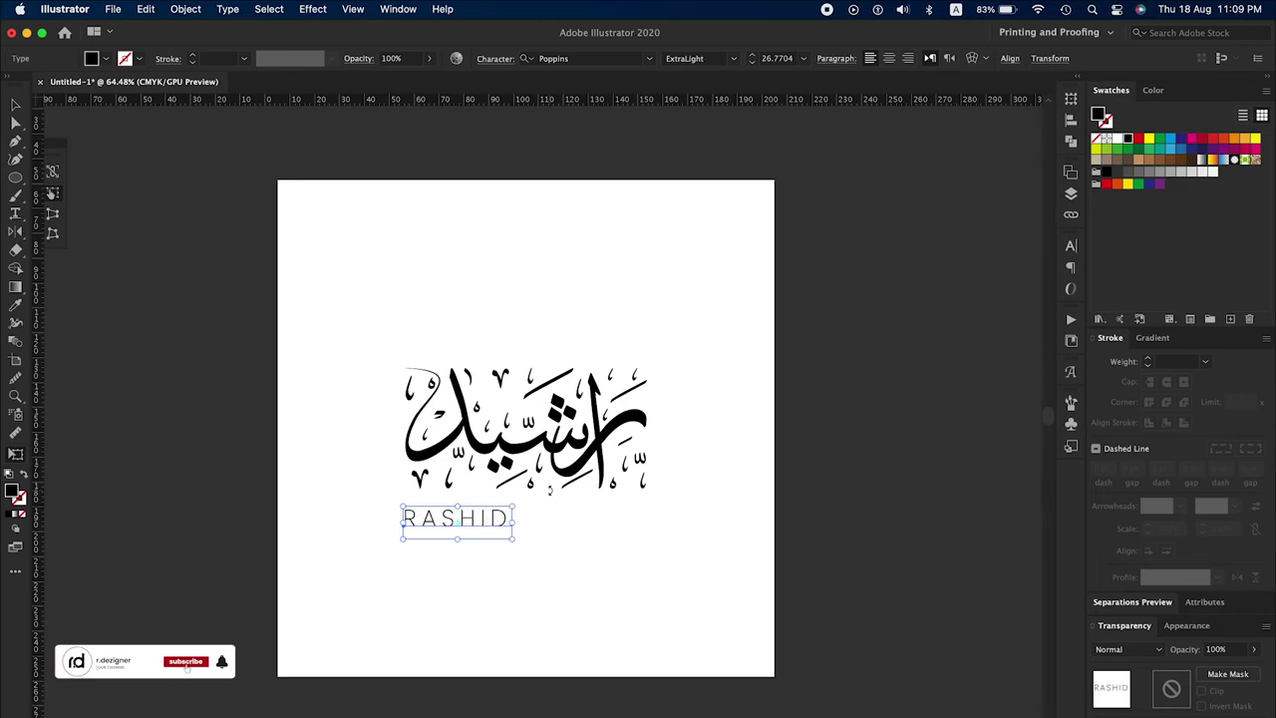
key(alt+Right)
key(alt+Right)
key(alt+Right)
key(alt+Right)
key(alt+Right)
key(alt+Right)
key(alt+Right)
key(alt+Right)
key(alt+Right)
key(alt+Right)
key(alt+Right)
key(alt+Right)
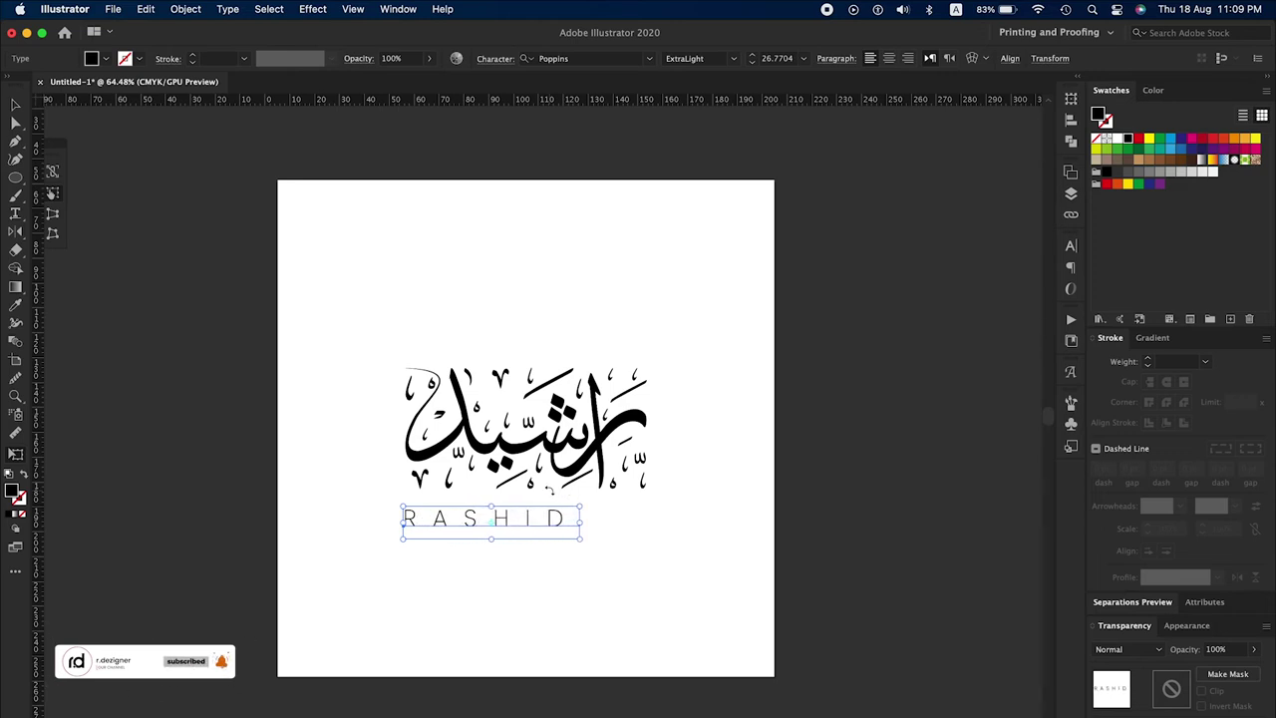
key(alt+Right)
key(alt+Right)
key(alt+Right)
key(alt+Right)
key(alt+Right)
key(alt+Right)
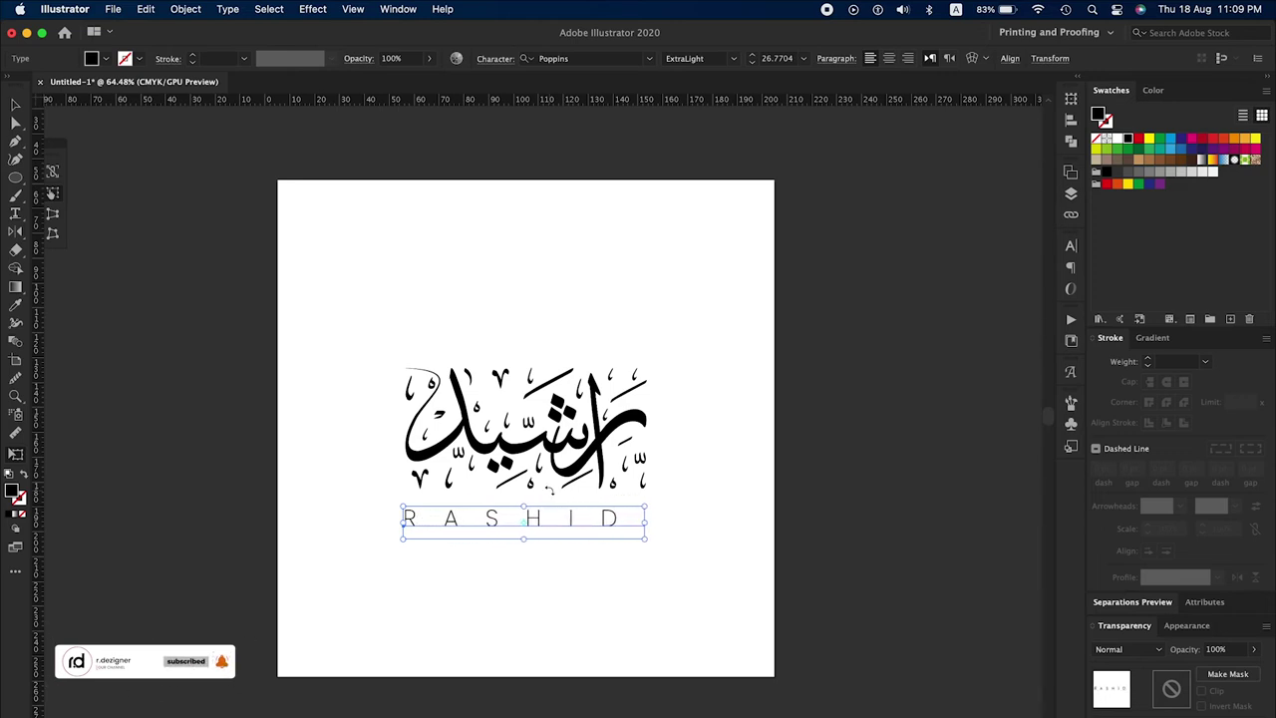
key(alt+Right)
key(alt+Right)
key(alt+Right)
key(alt+Right)
key(alt+Right)
key(alt+Right)
Narrow RASHID slightly to match the calligraphy width.
click(599, 569)
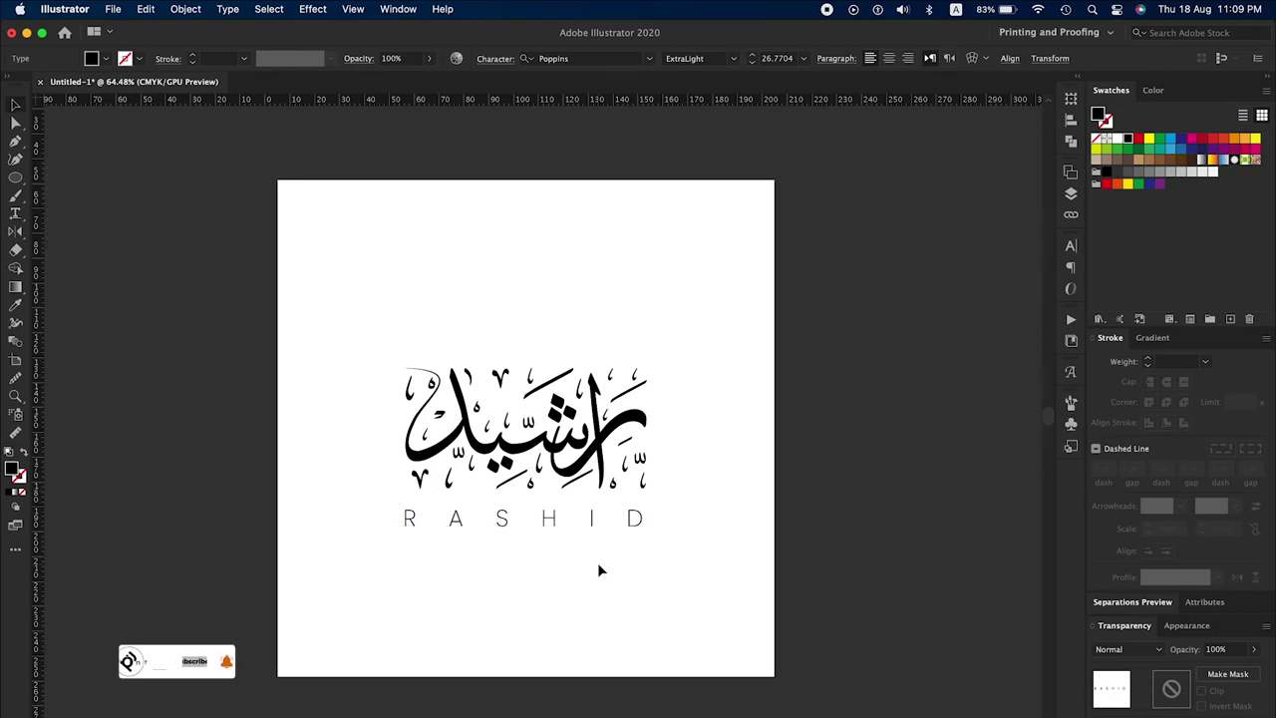
click(586, 519)
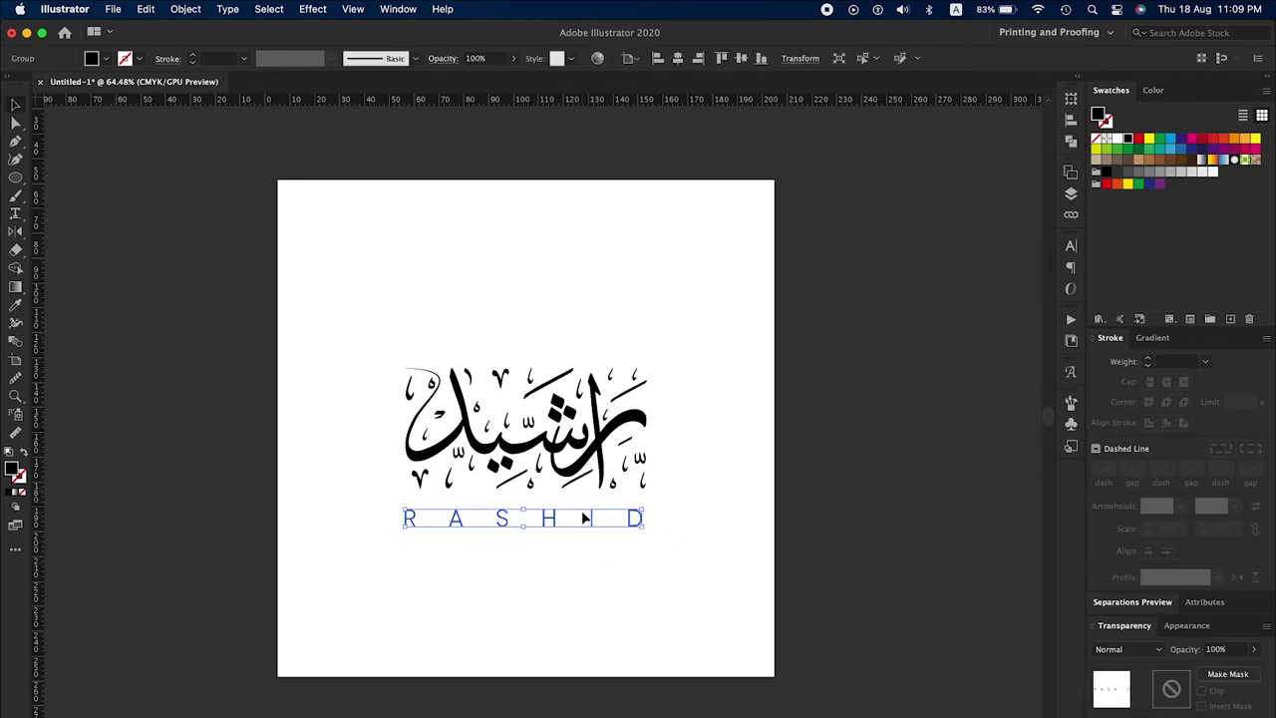
key(e)
drag(644, 526, 635, 526)
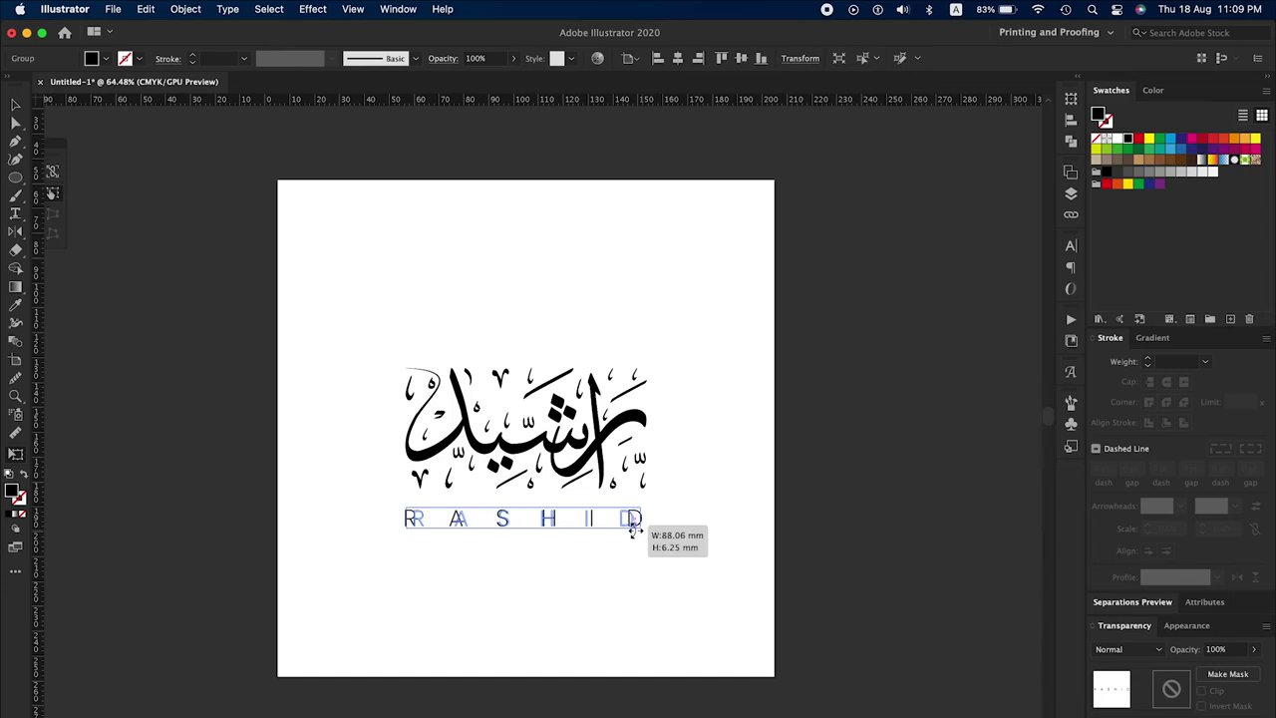
click(643, 544)
Select the calligraphy and RASHID and vertically centre them on the artboard.
mouse_move(681, 336)
mouse_down()
mouse_move(530, 470)
mouse_move(309, 566)
mouse_up()
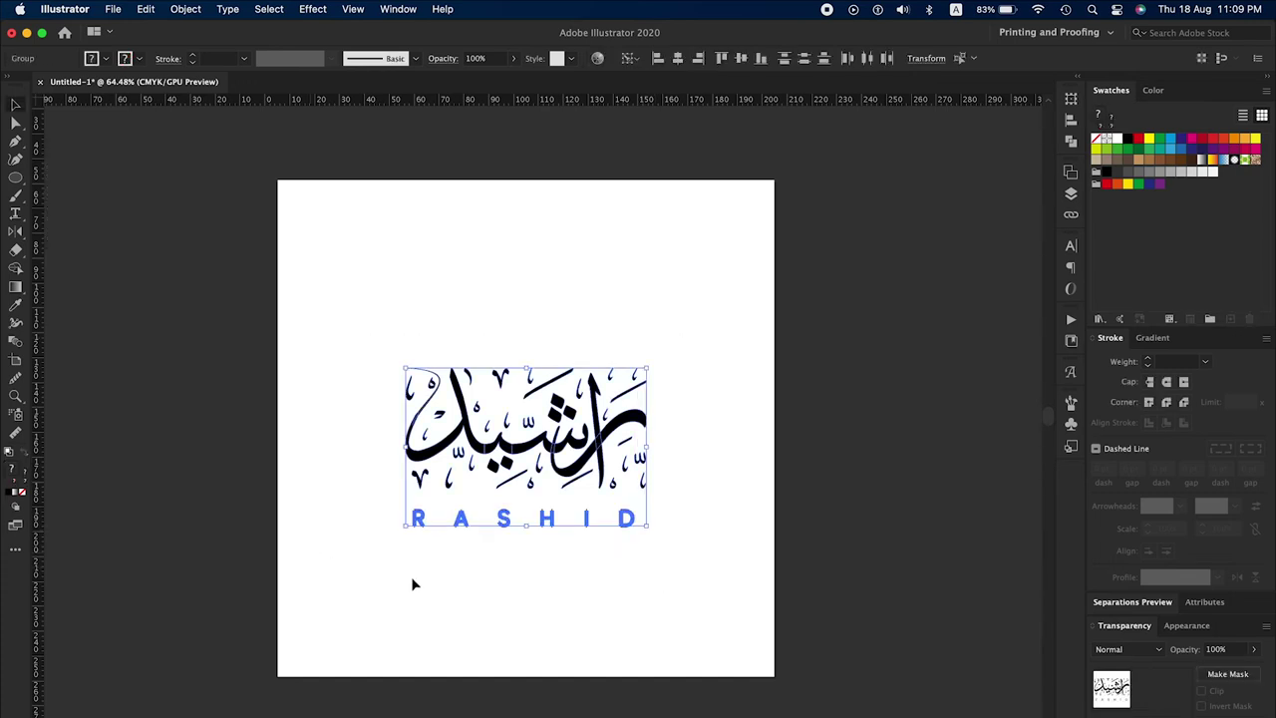
key(a)
key(v)
click(740, 58)
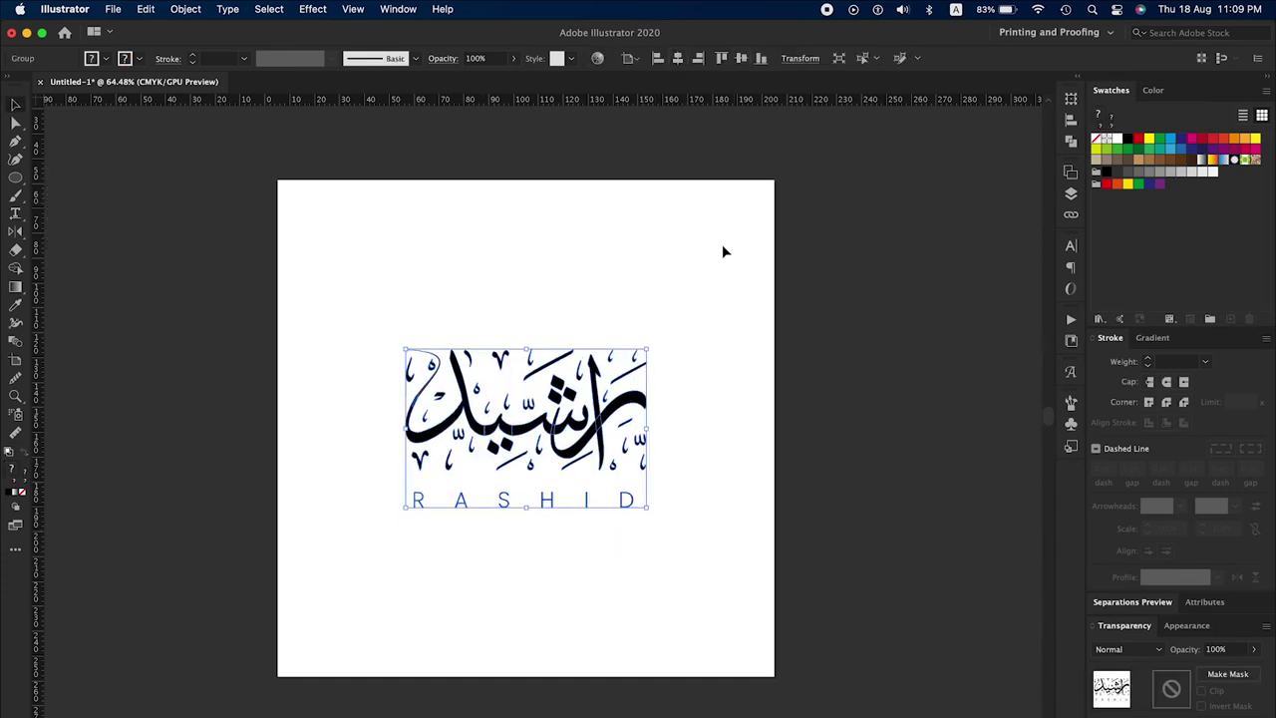
click(740, 344)
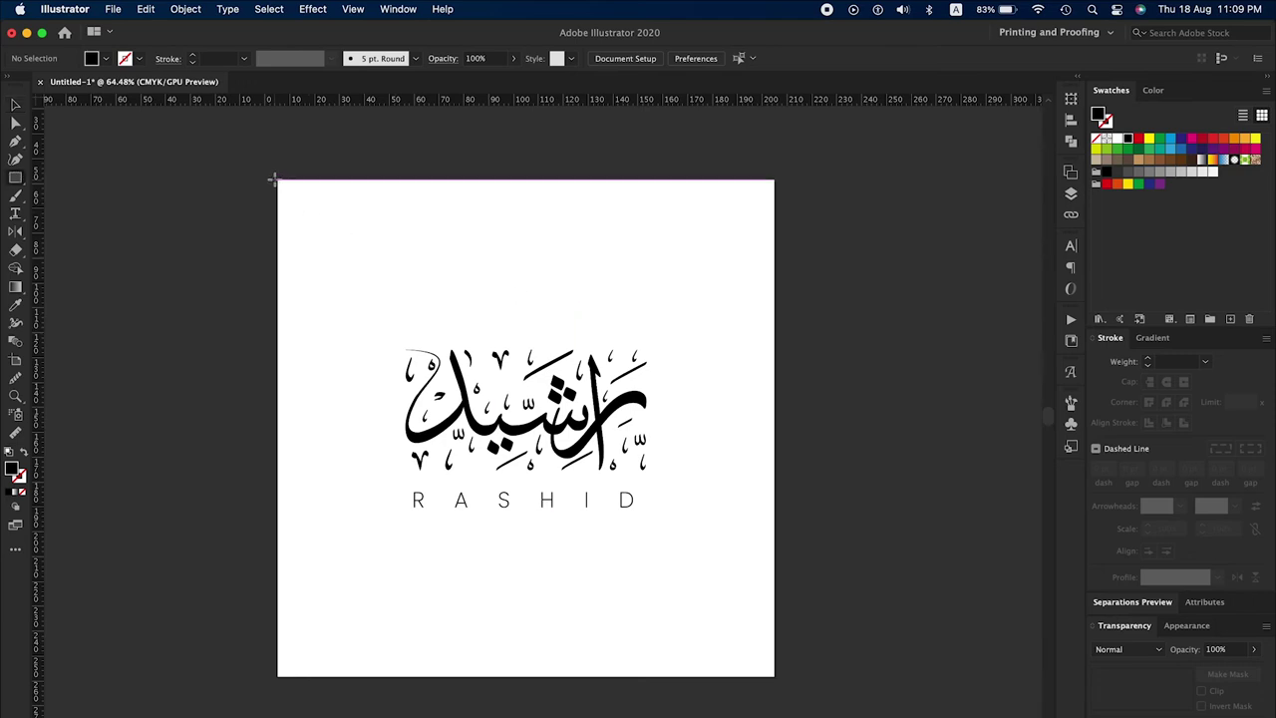
Select only the Arabic calligraphy and try a blue fill, then undo it.
drag(345, 453, 356, 483)
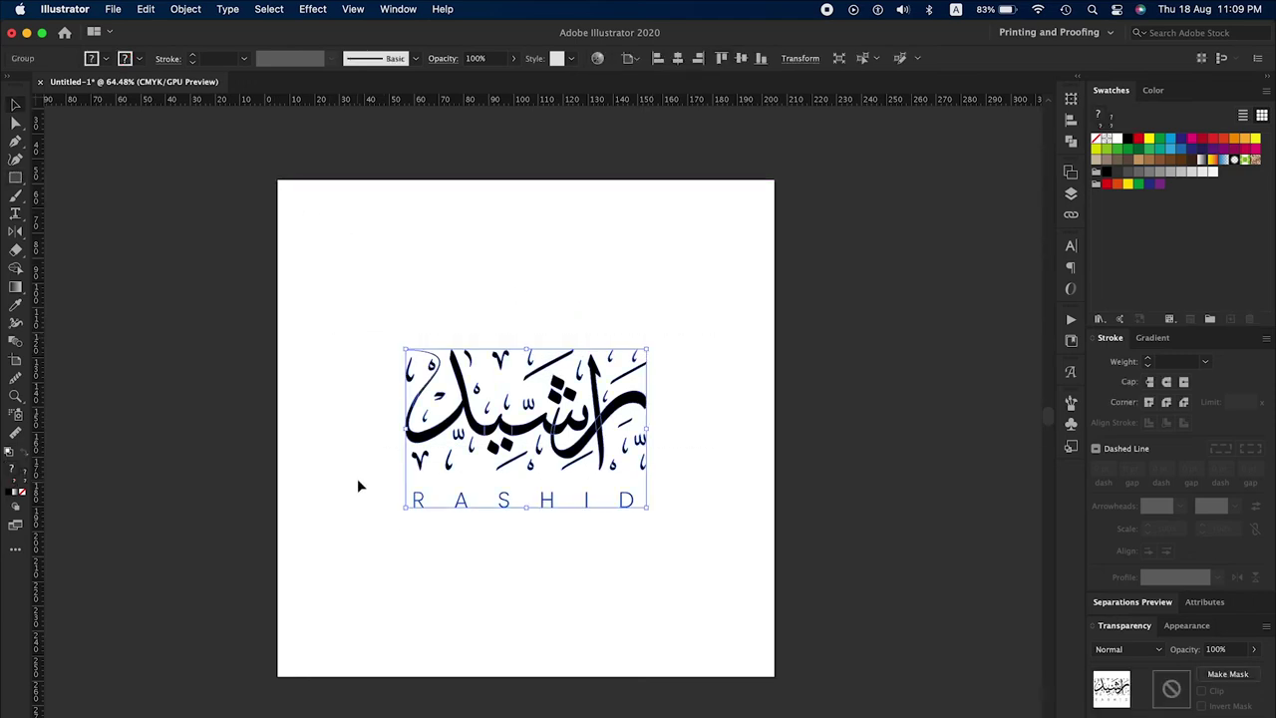
drag(688, 338, 365, 477)
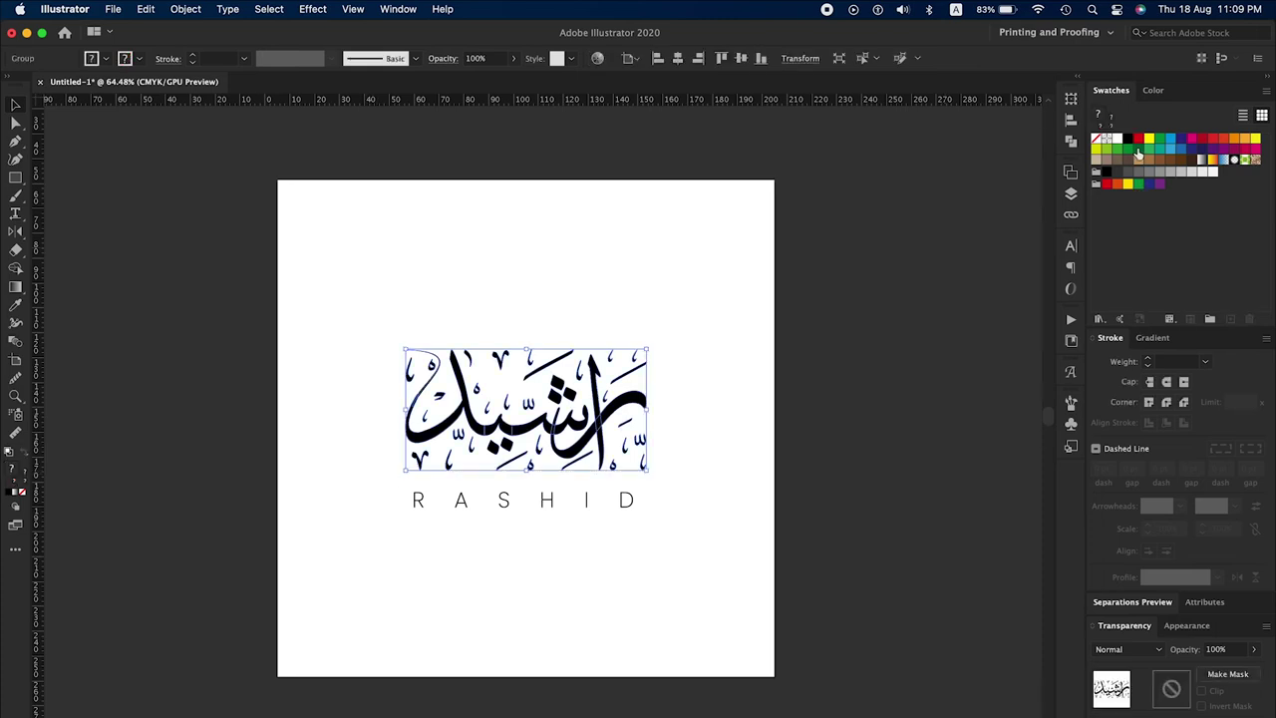
click(1181, 151)
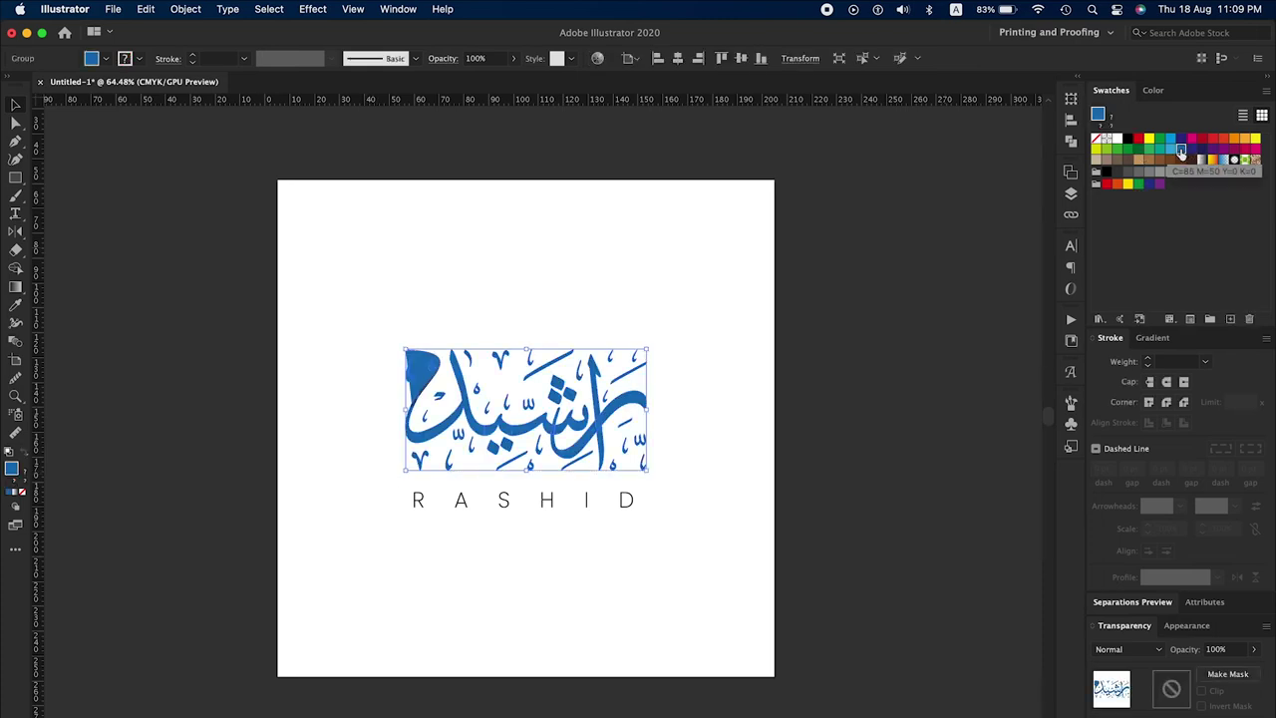
key(ctrl+z)
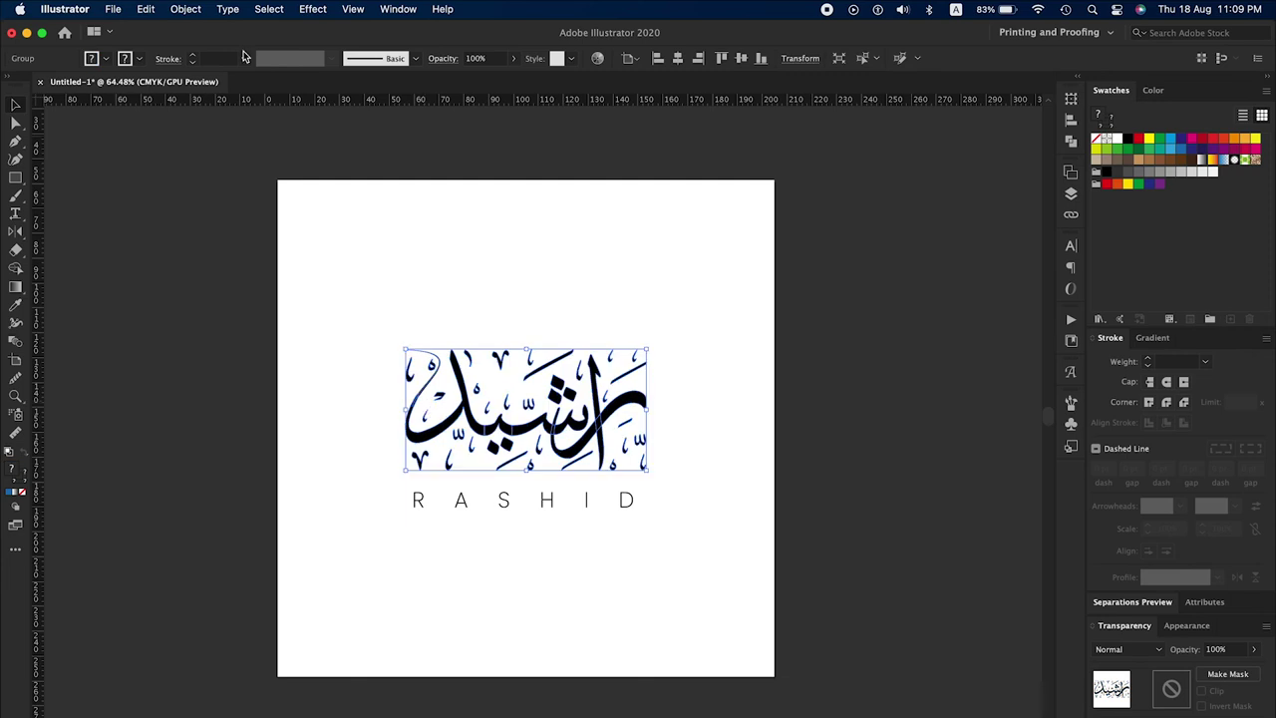
Expand the calligraphy's appearance via Object > Expand Appearance and open the Pathfinder panel.
click(185, 9)
click(193, 218)
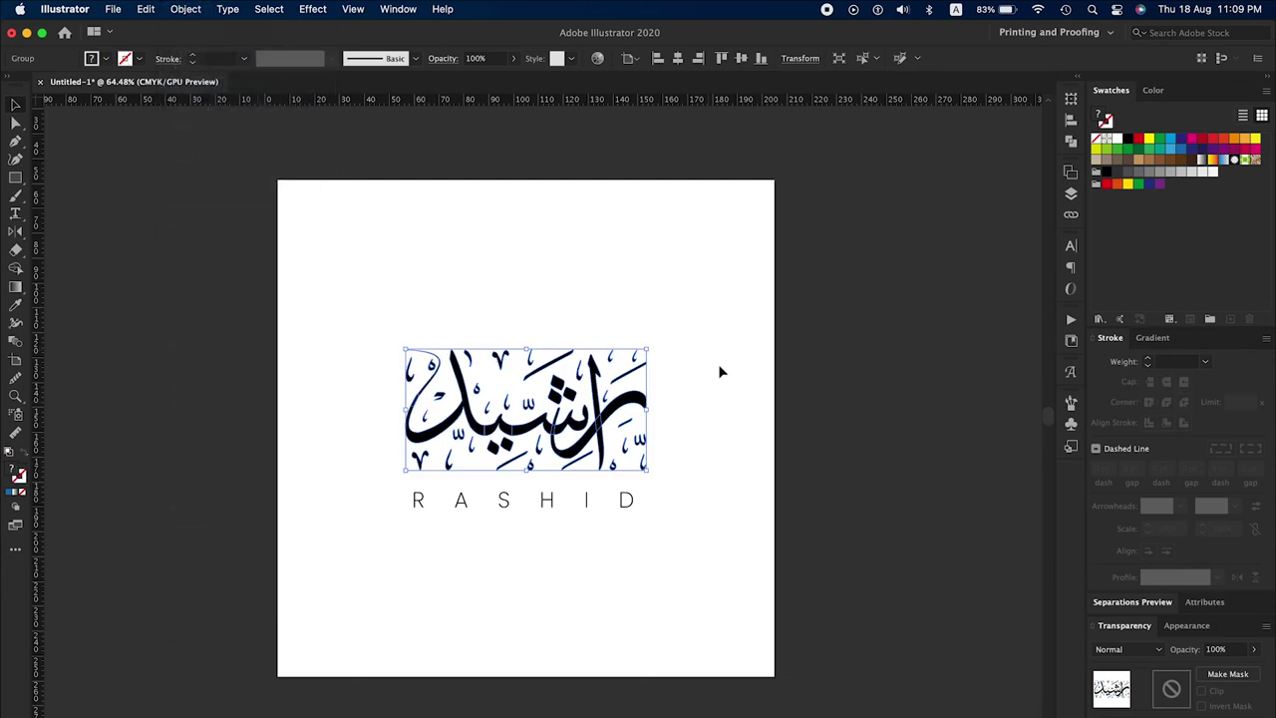
click(185, 9)
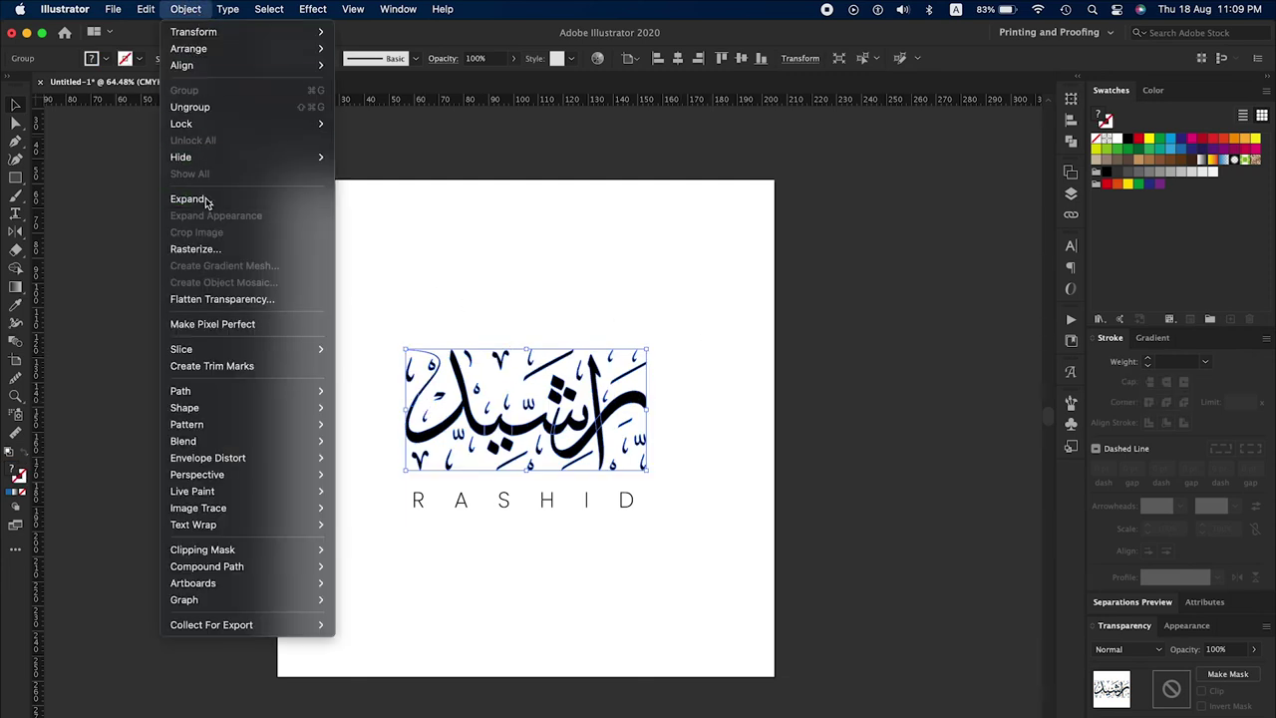
click(1075, 142)
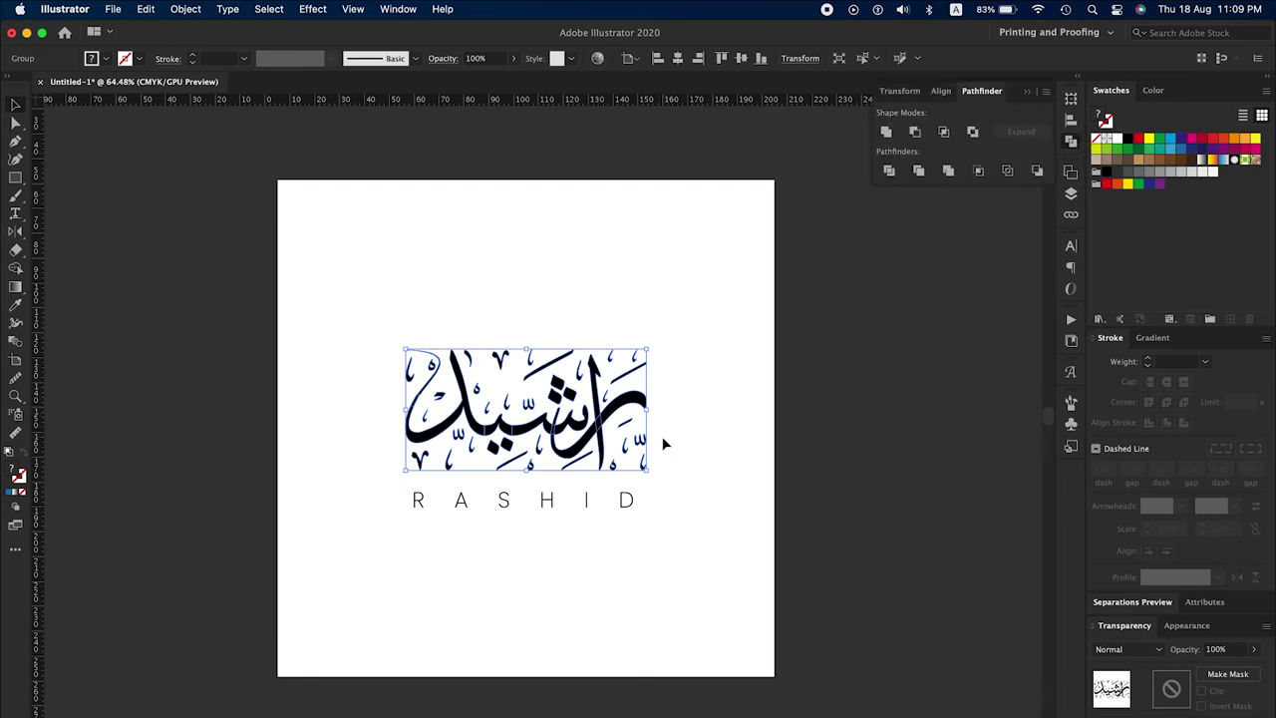
click(683, 450)
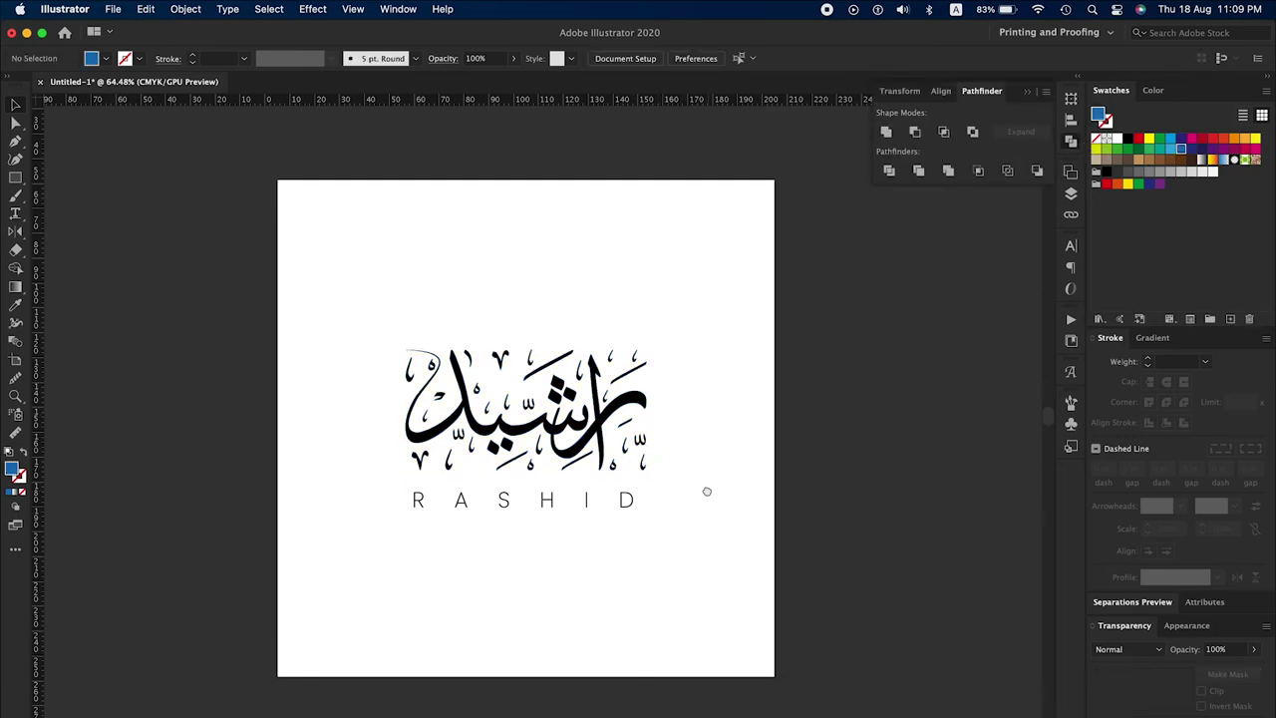
Select the five large letter strokes, including the thin top-left curve, and group them.
drag(707, 491, 698, 427)
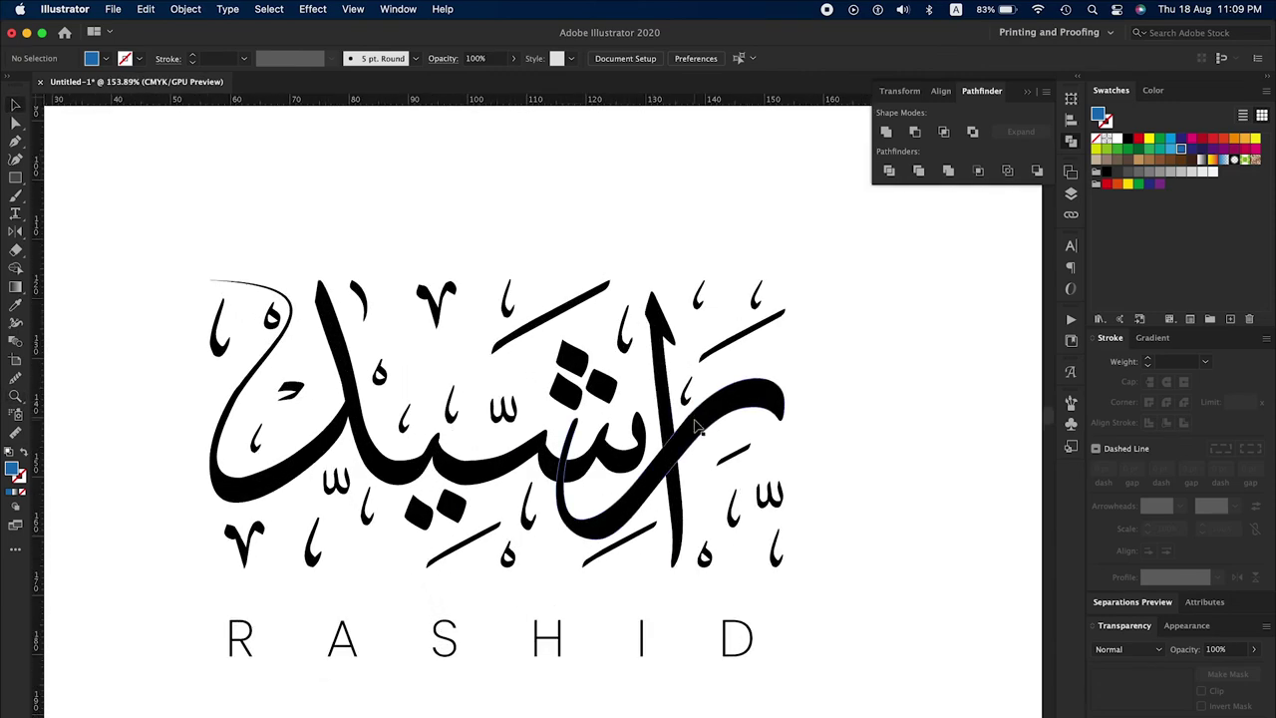
click(698, 426)
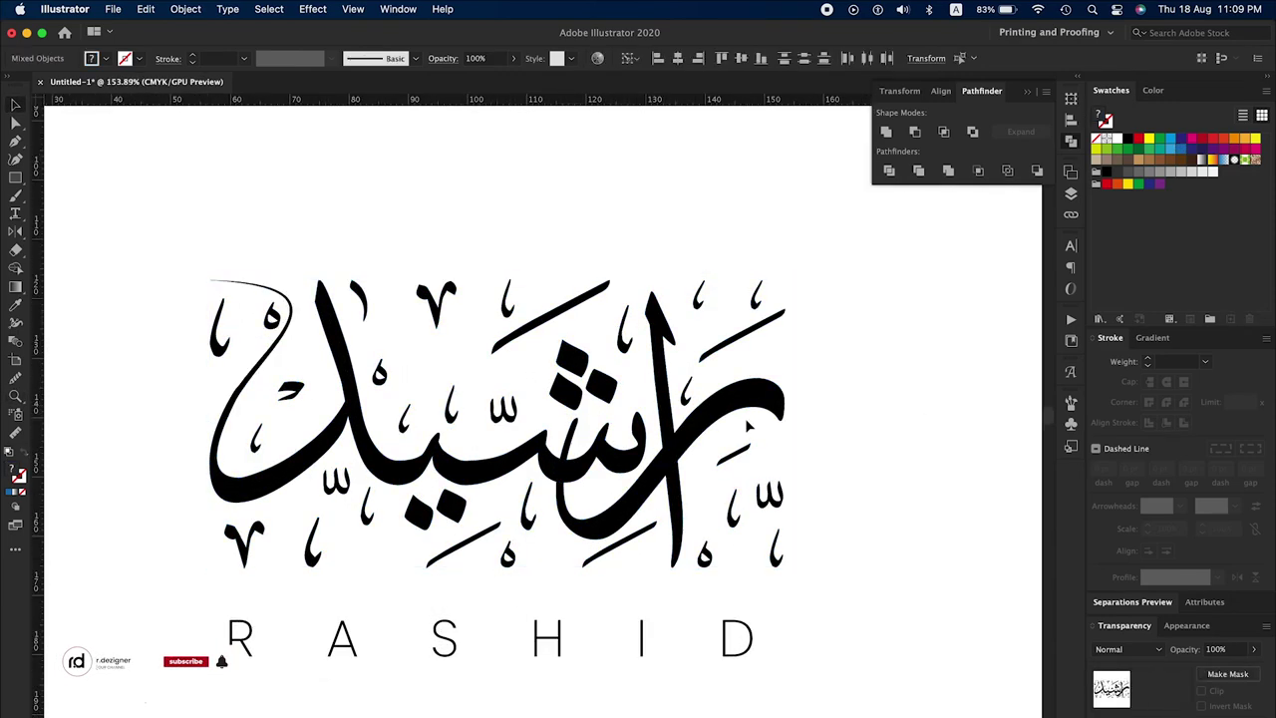
click(652, 422)
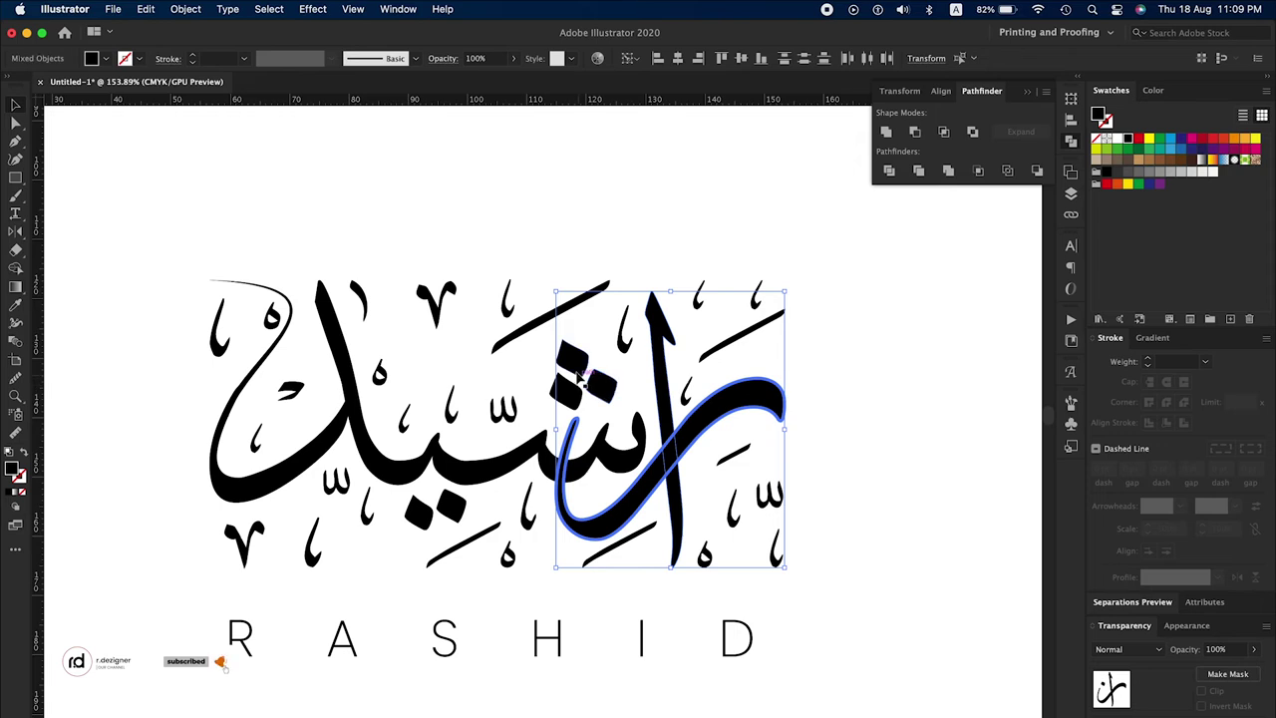
shift+click(575, 399)
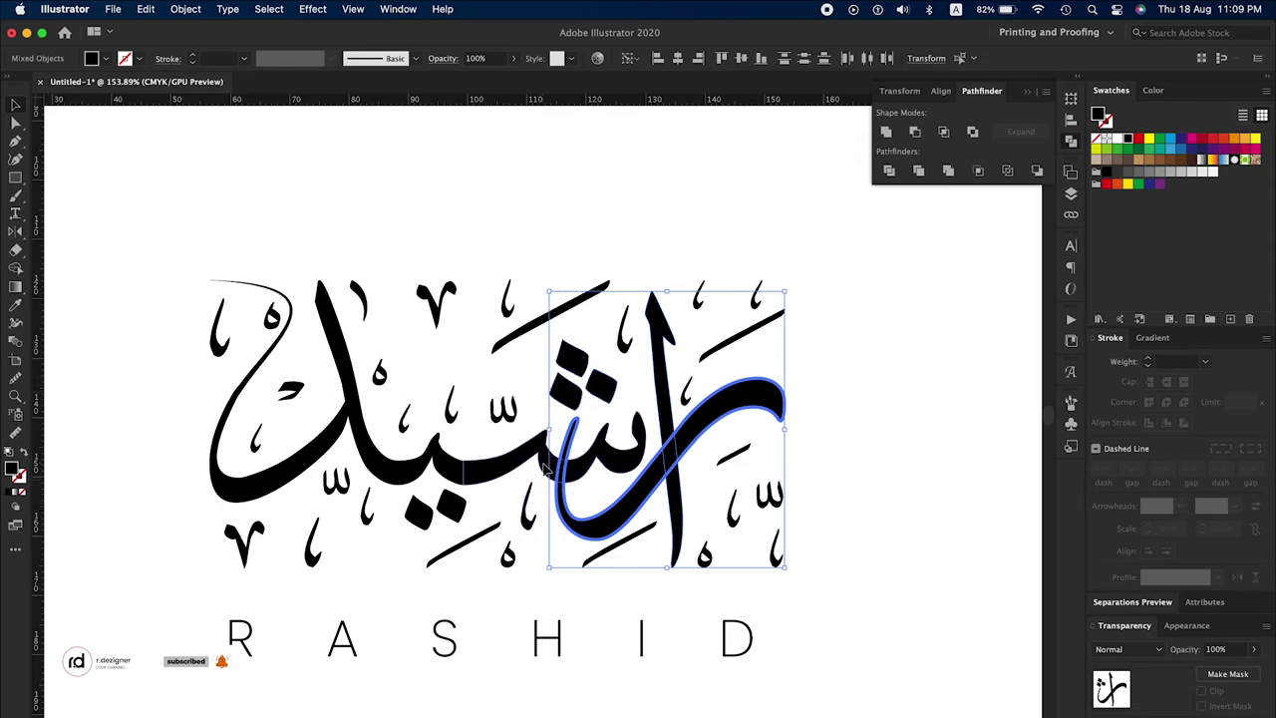
shift+click(452, 493)
shift+click(384, 470)
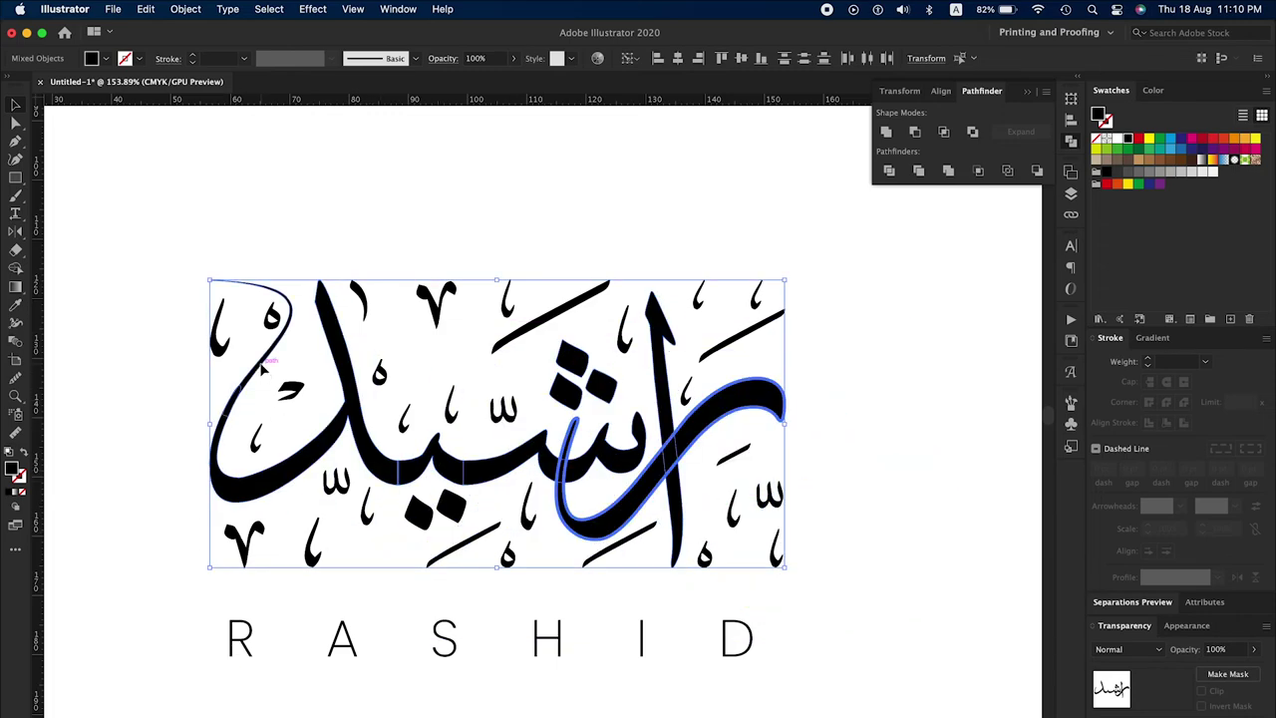
shift+click(262, 369)
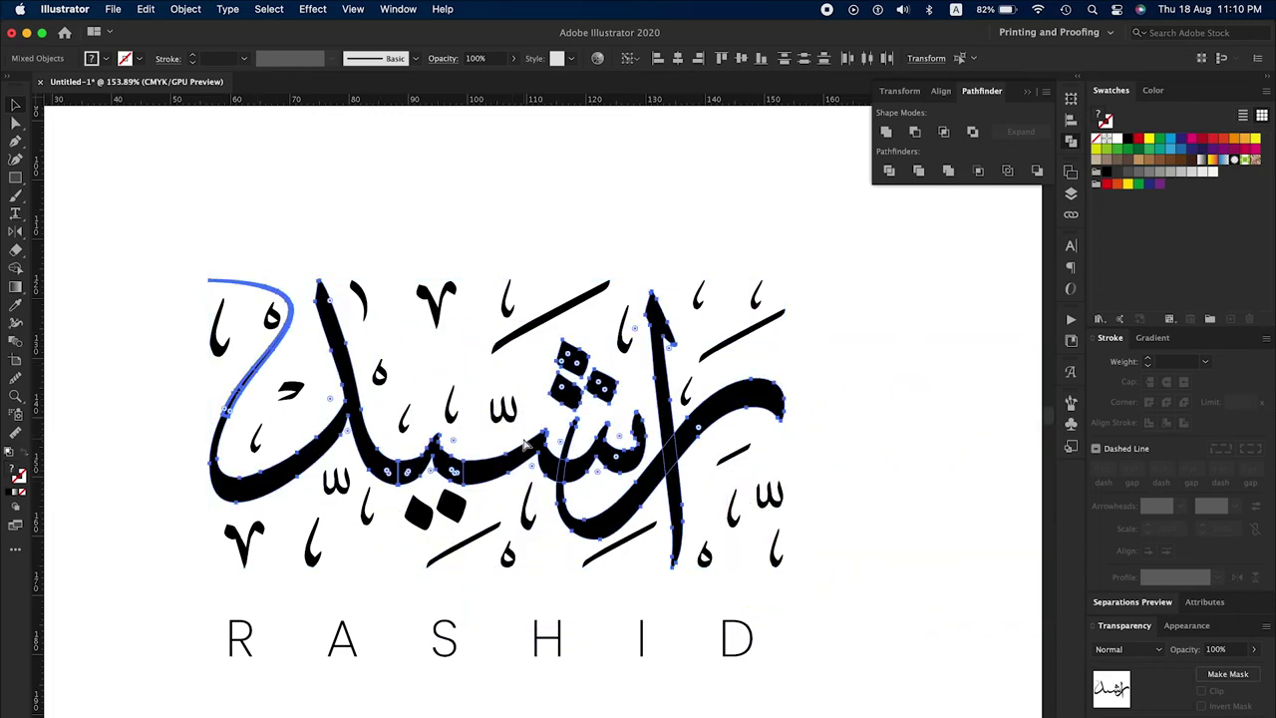
key(super+g)
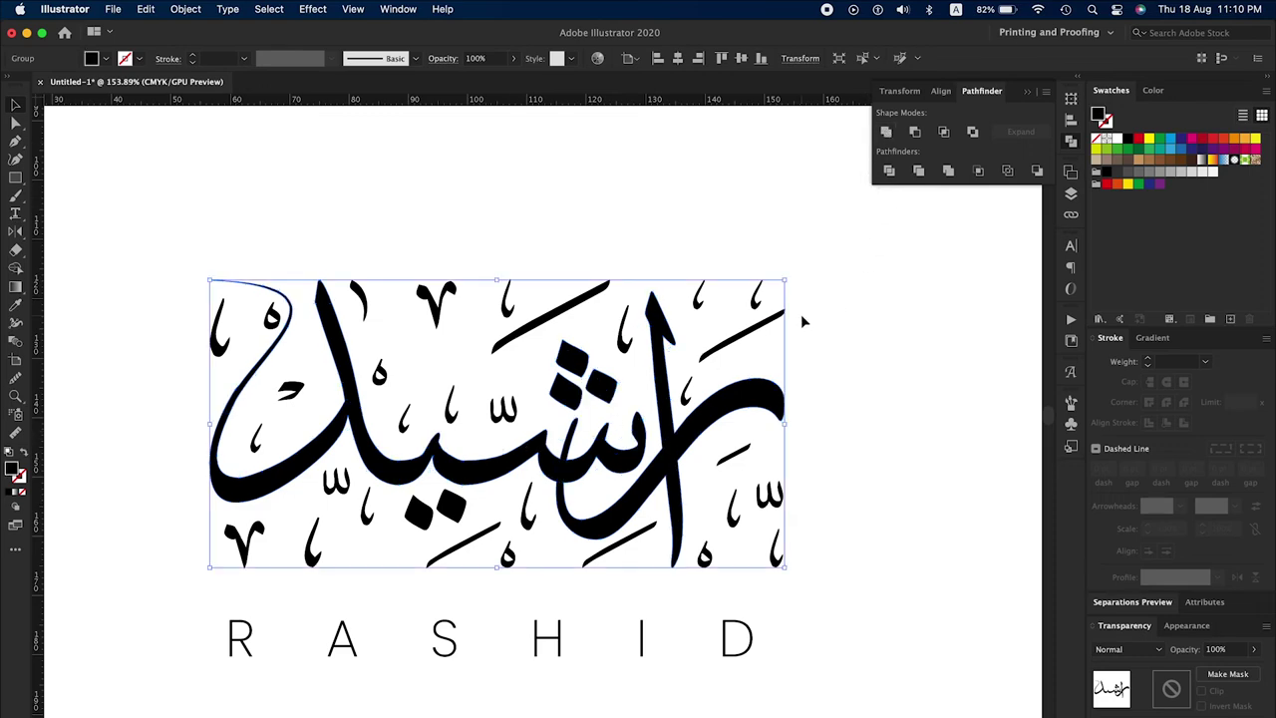
Fill the grouped main strokes light blue, then hide them temporarily.
key(super+minus)
key(super+minus)
key(super+minus)
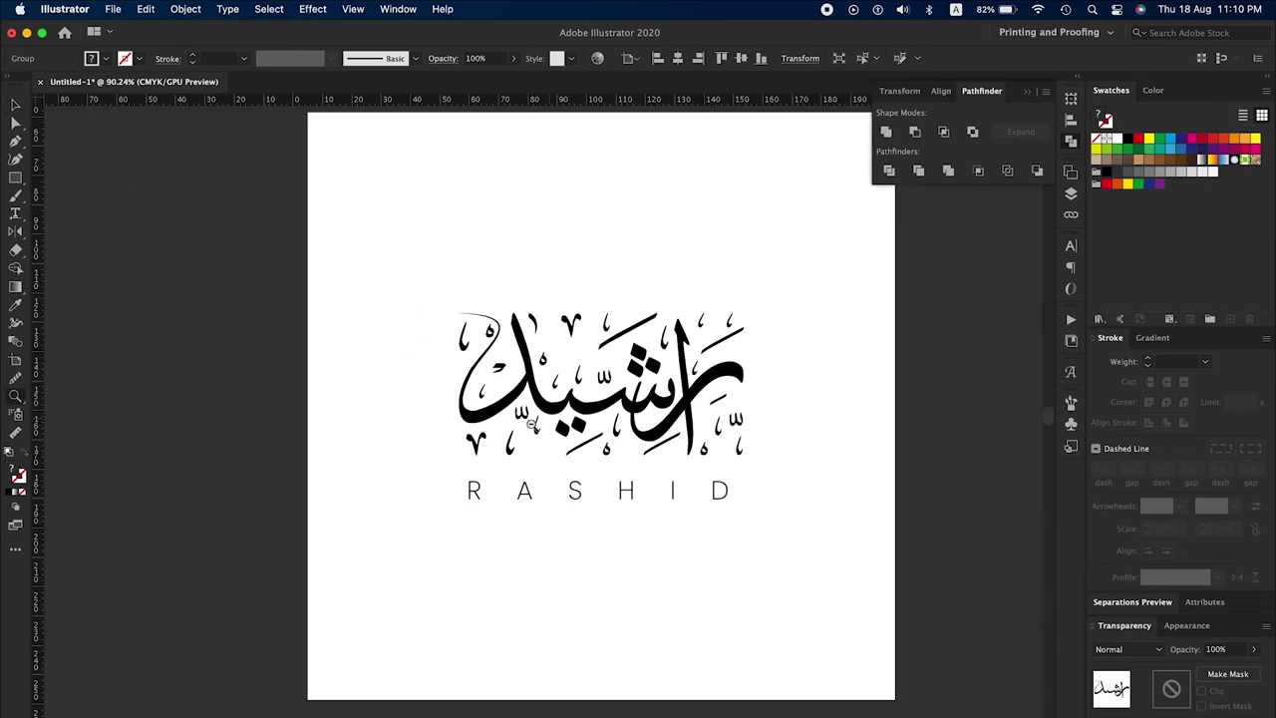
key(Delete)
drag(620, 391, 820, 354)
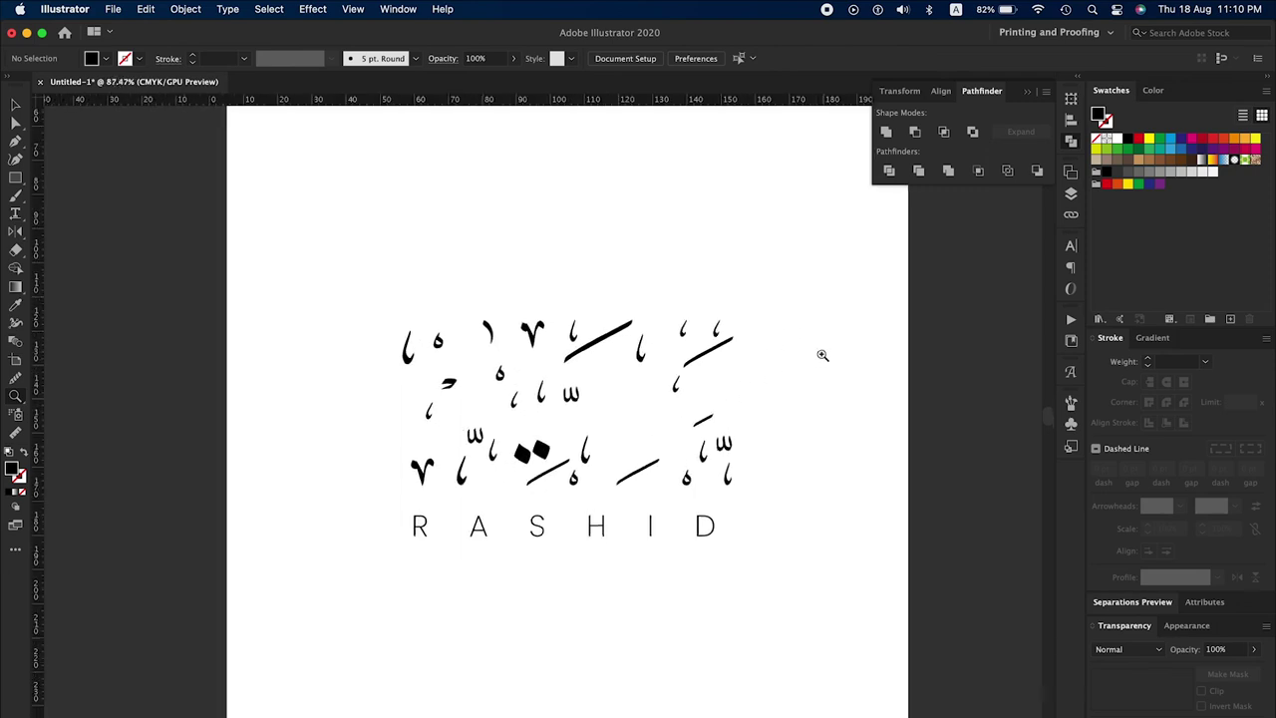
key(super+z)
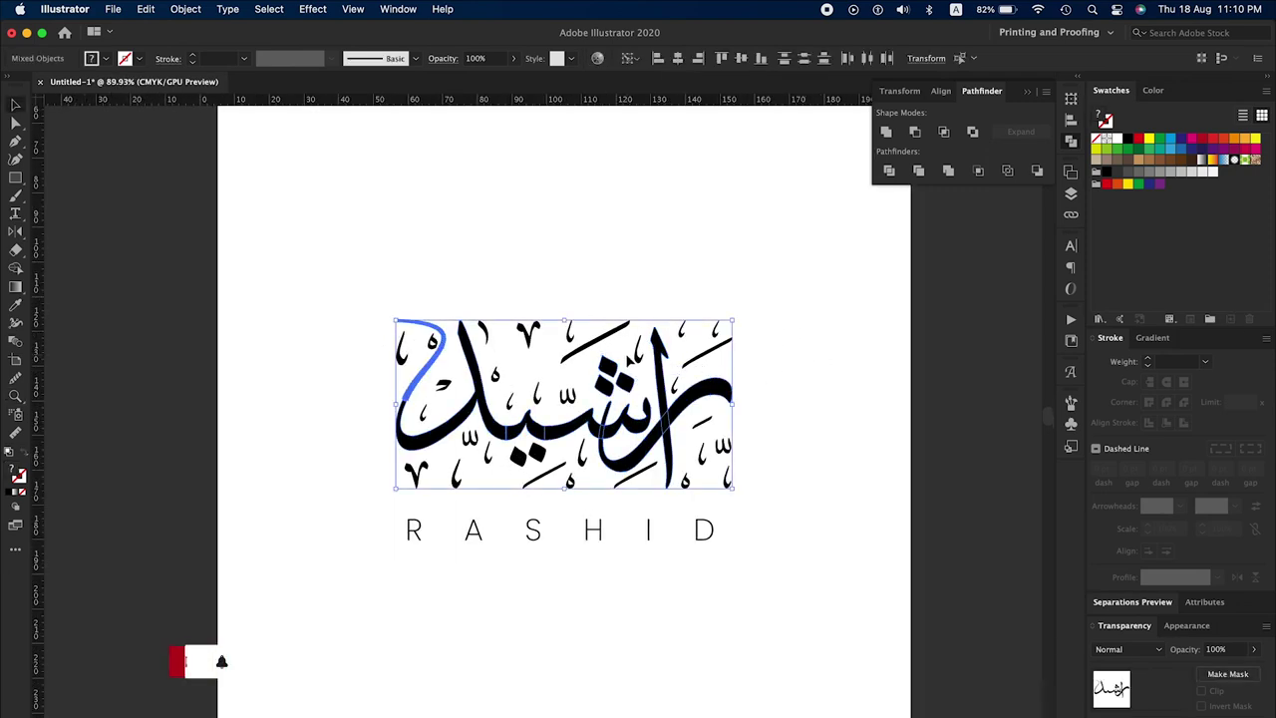
key(a)
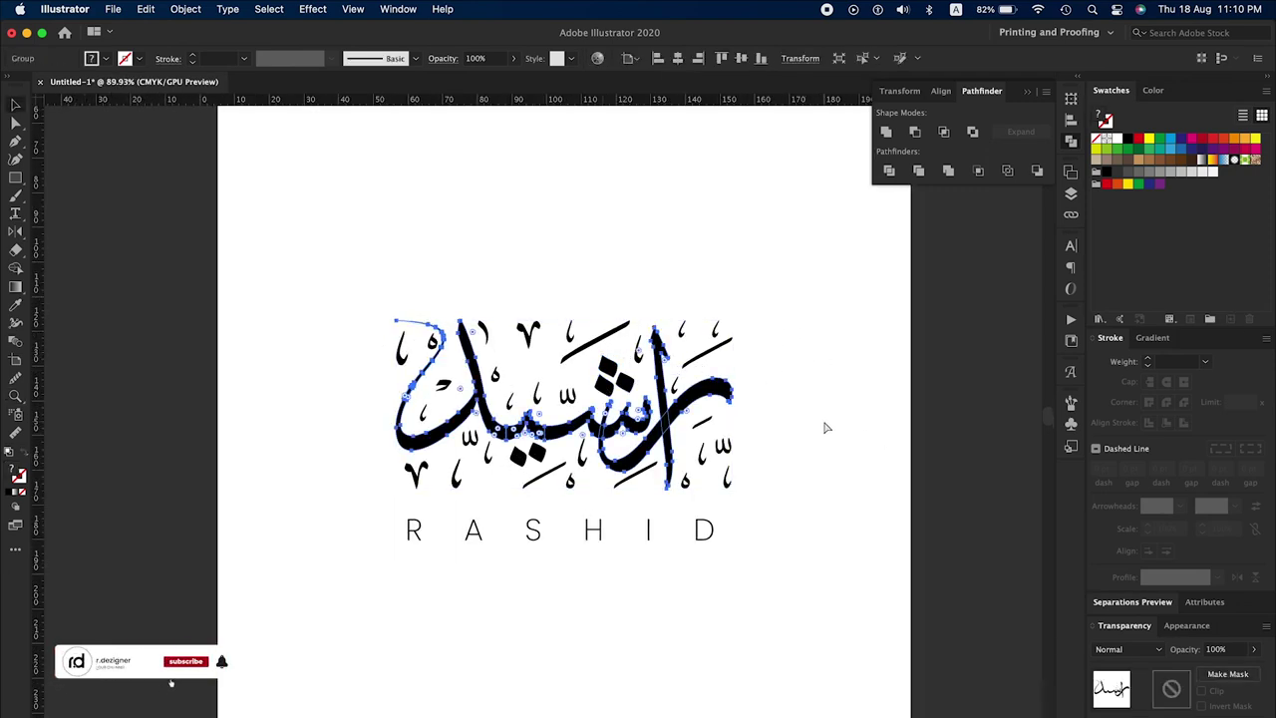
key(Delete)
key(super+z)
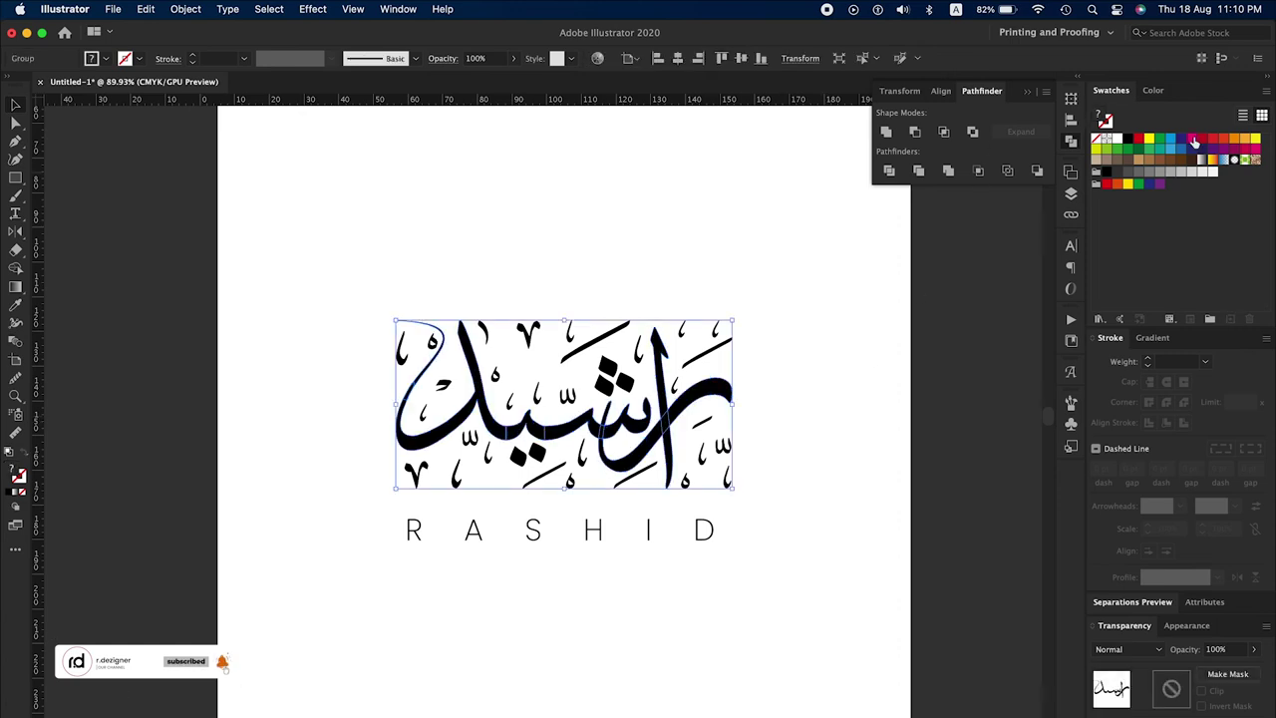
click(1191, 150)
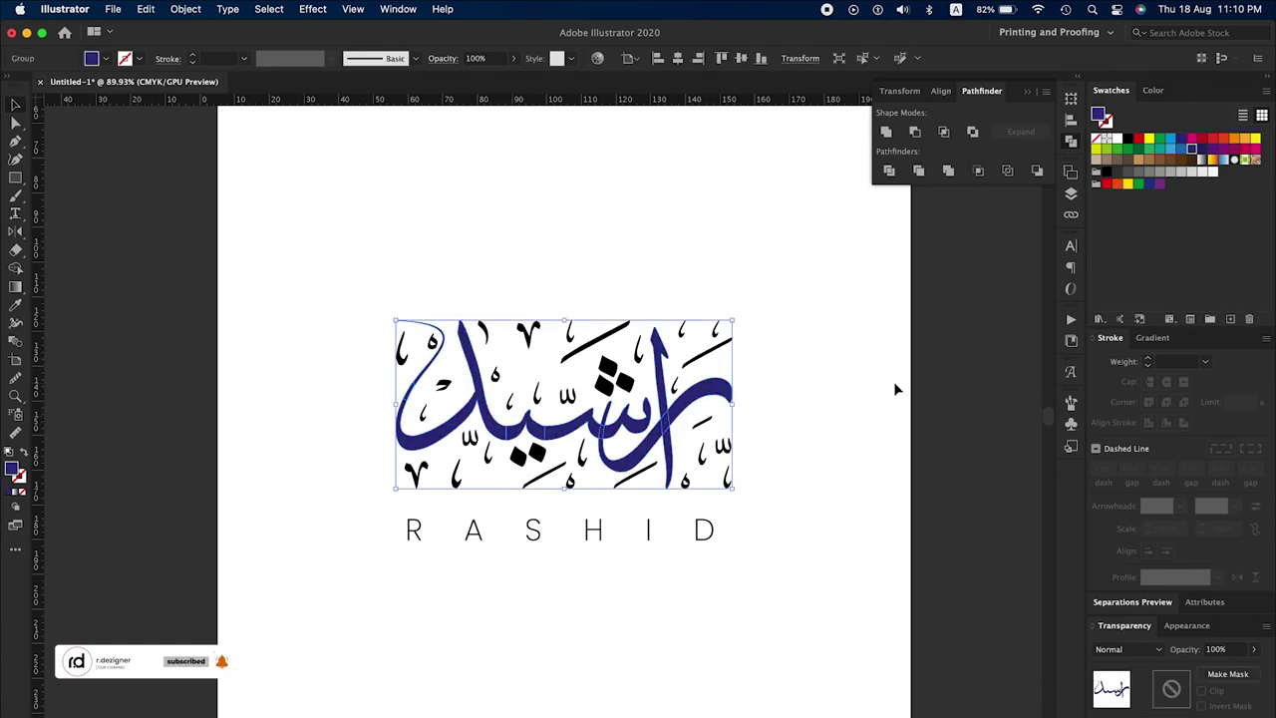
click(1181, 148)
mouse_move(780, 299)
mouse_down()
mouse_move(650, 386)
mouse_move(757, 339)
mouse_up()
key(Delete)
Colour all the small ornament marks golden brown using the CMYK sliders.
mouse_move(757, 292)
mouse_down()
mouse_move(453, 452)
mouse_move(293, 491)
mouse_up()
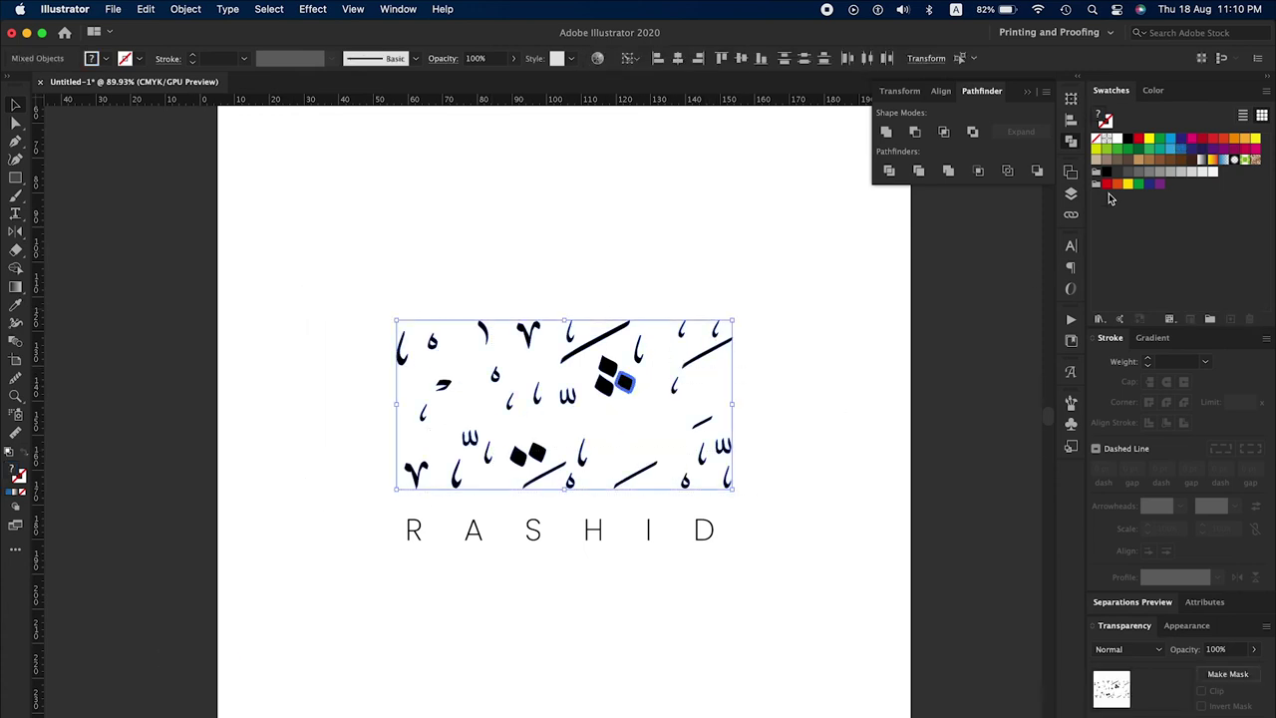
click(1224, 146)
click(1156, 89)
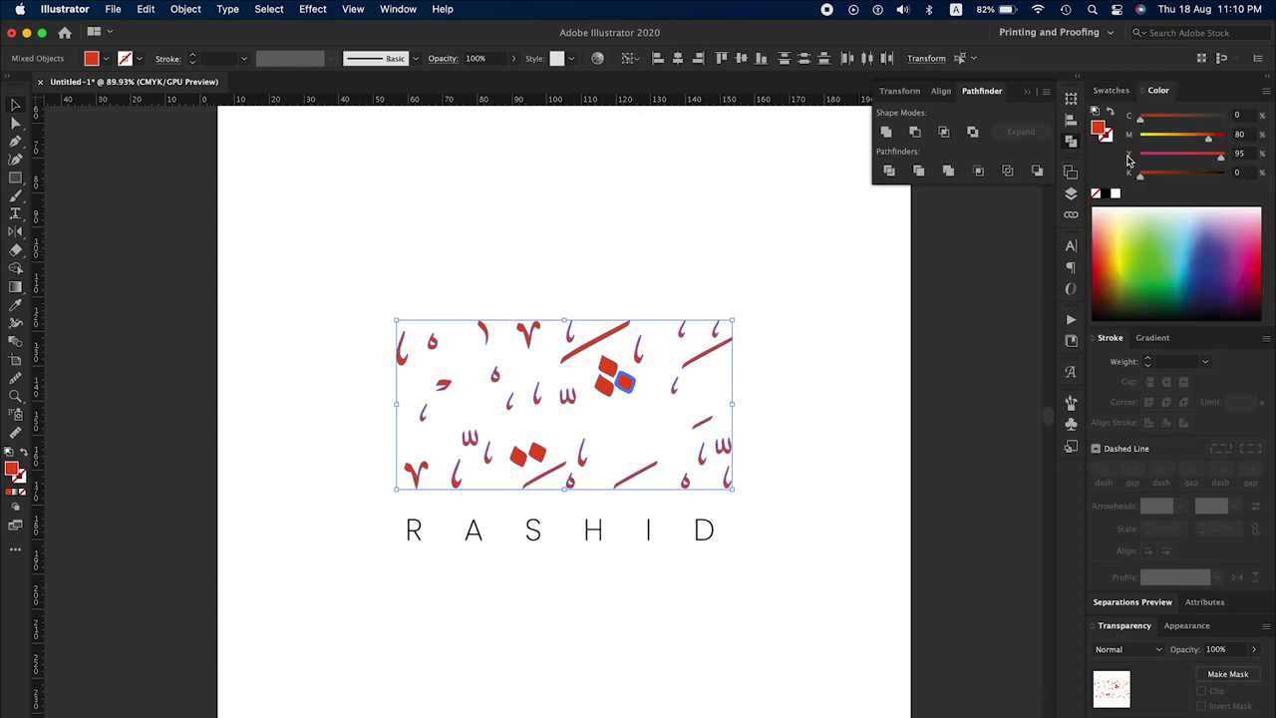
click(1186, 138)
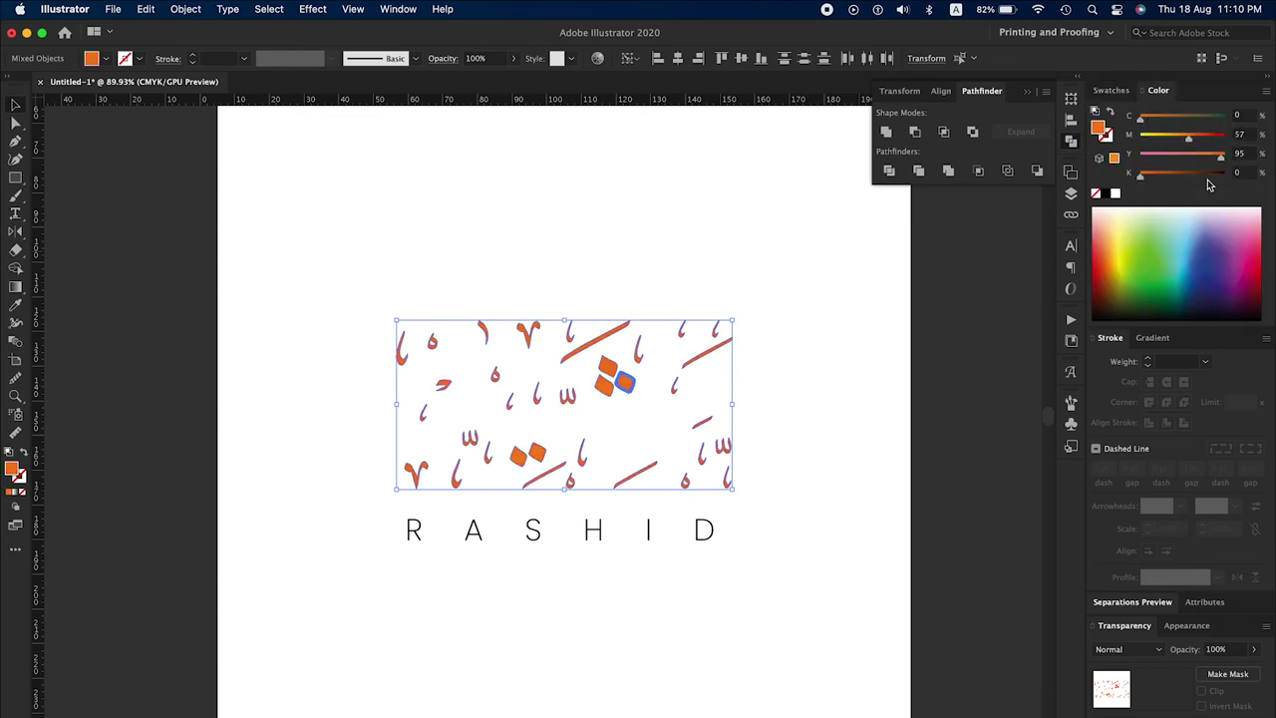
click(1161, 175)
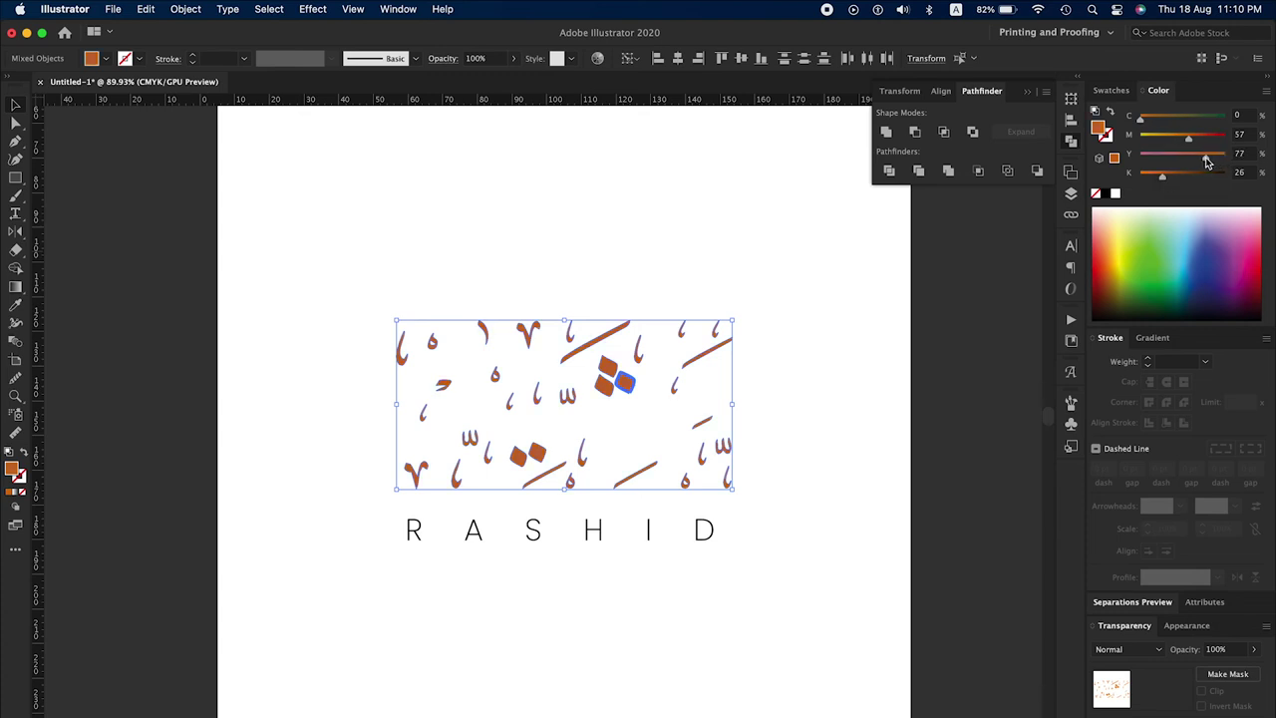
drag(1185, 138, 1178, 139)
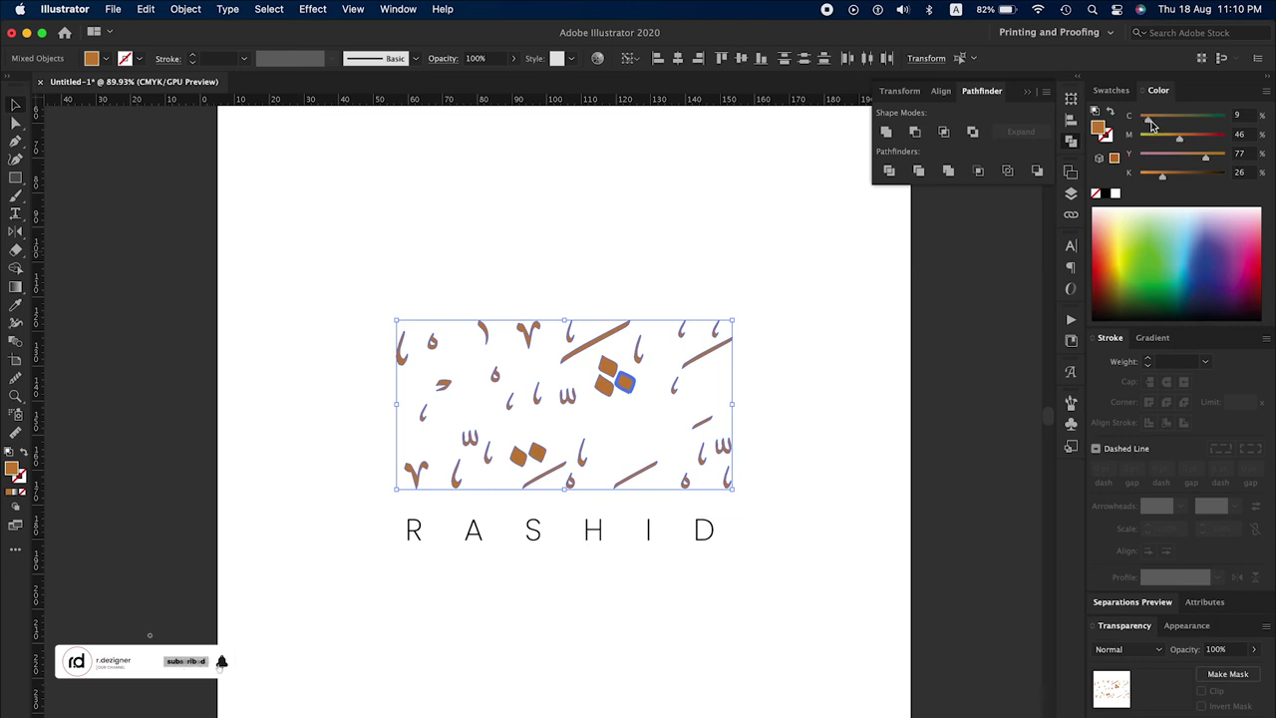
Bring back the blue strokes and make the RASHID text grey.
click(822, 402)
key(ctrl+alt+3)
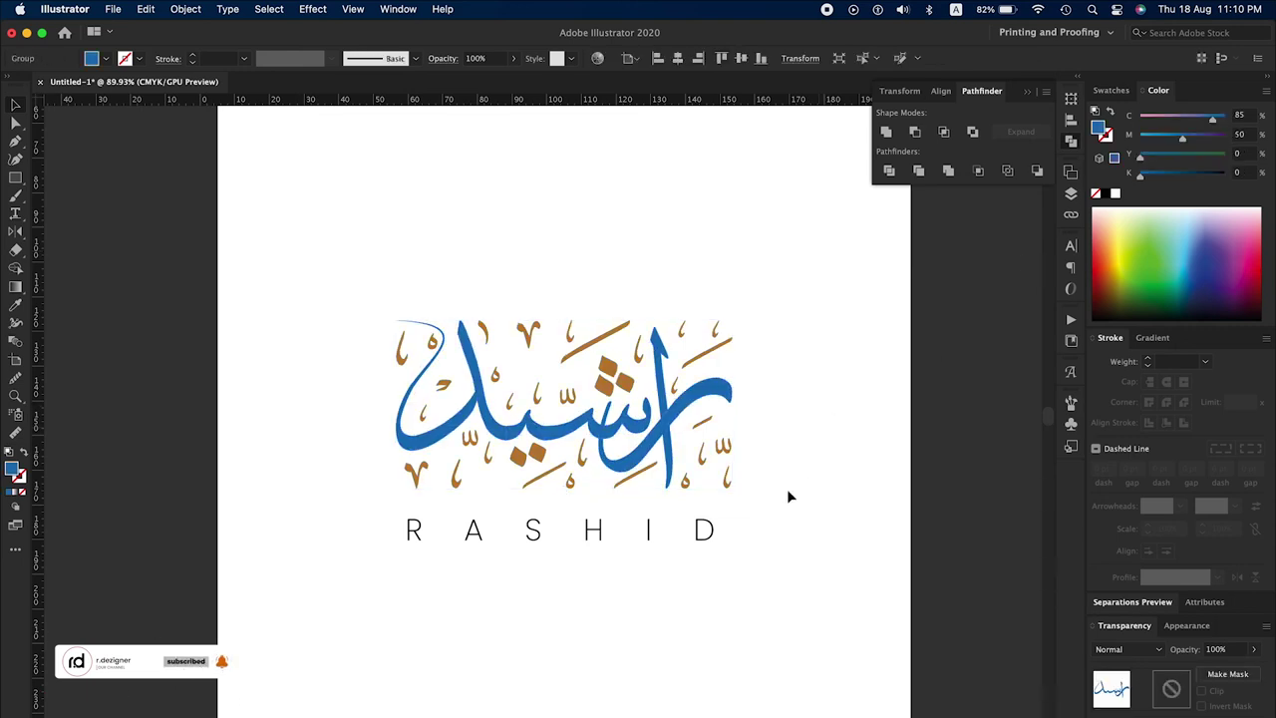
click(787, 495)
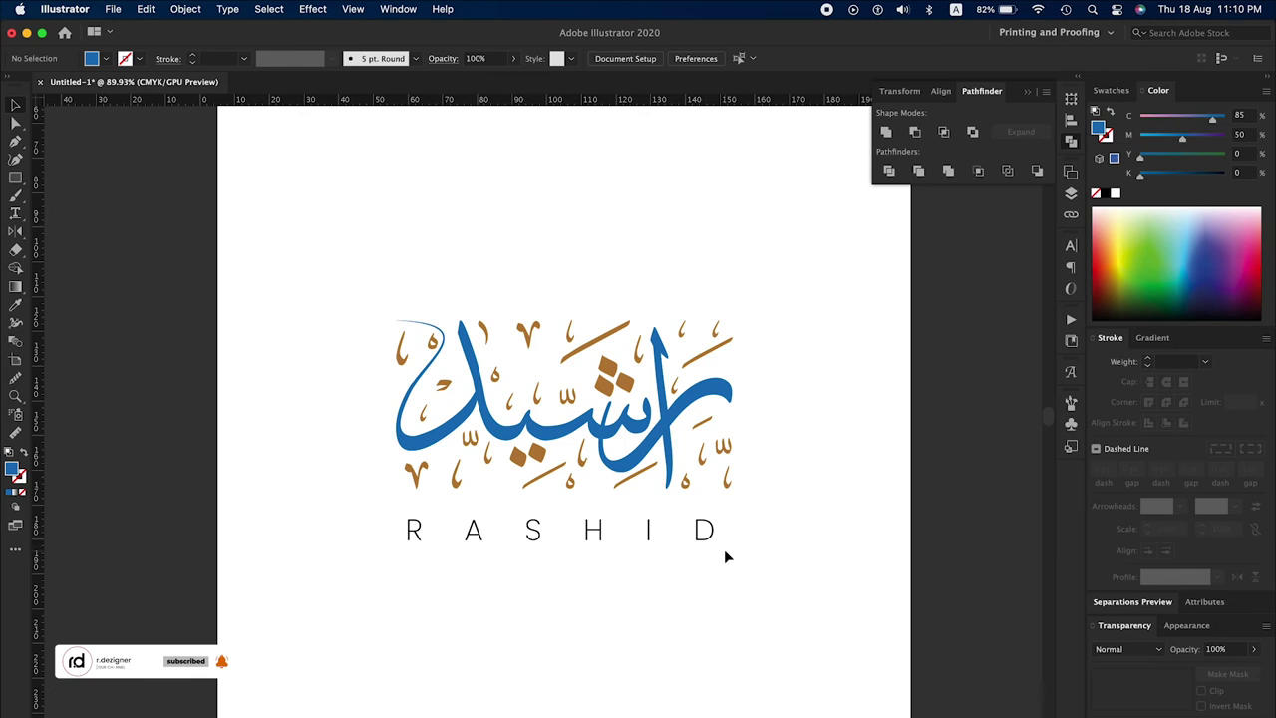
drag(725, 556, 313, 519)
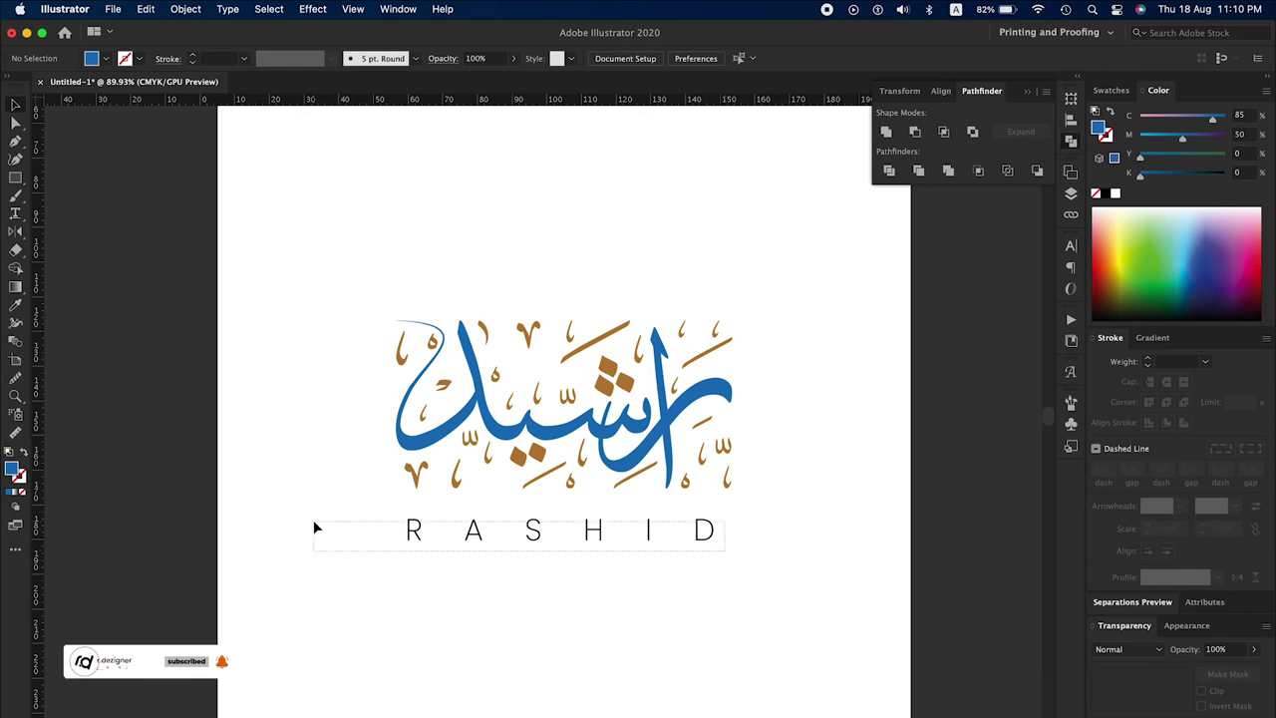
click(1112, 91)
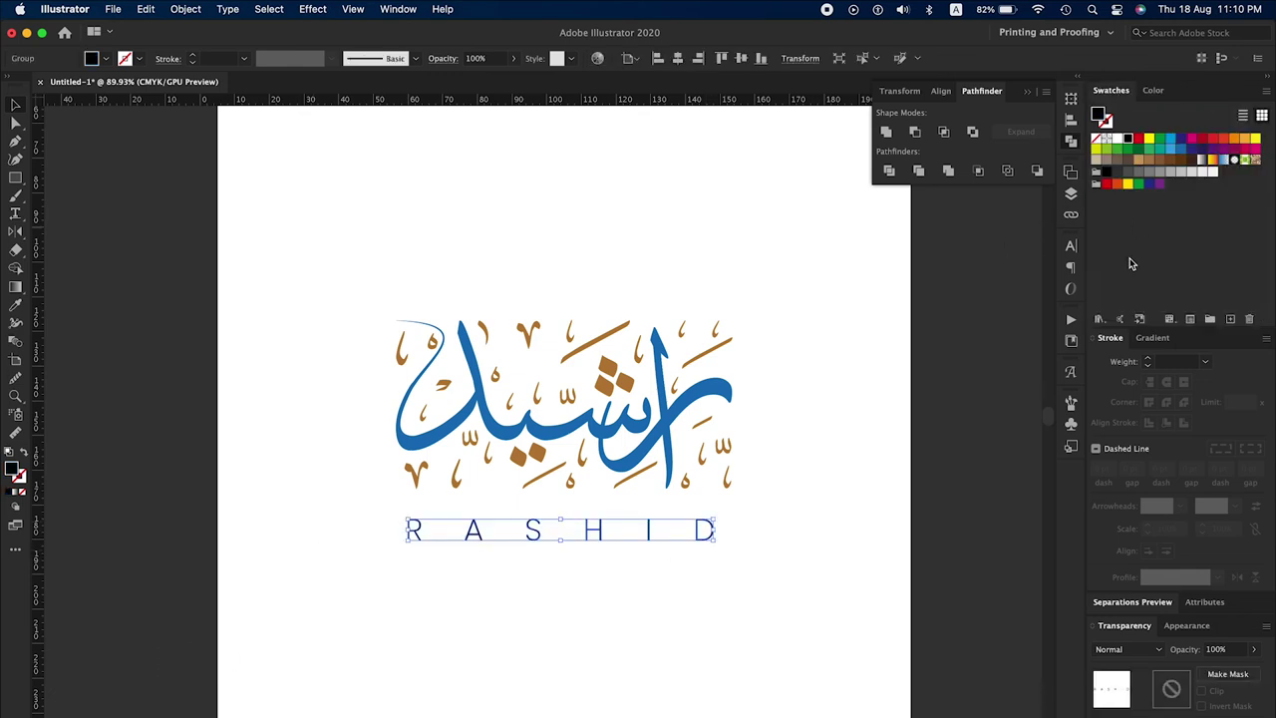
click(827, 522)
key(z)
alt+click(407, 544)
scroll(578, 586, right, 2)
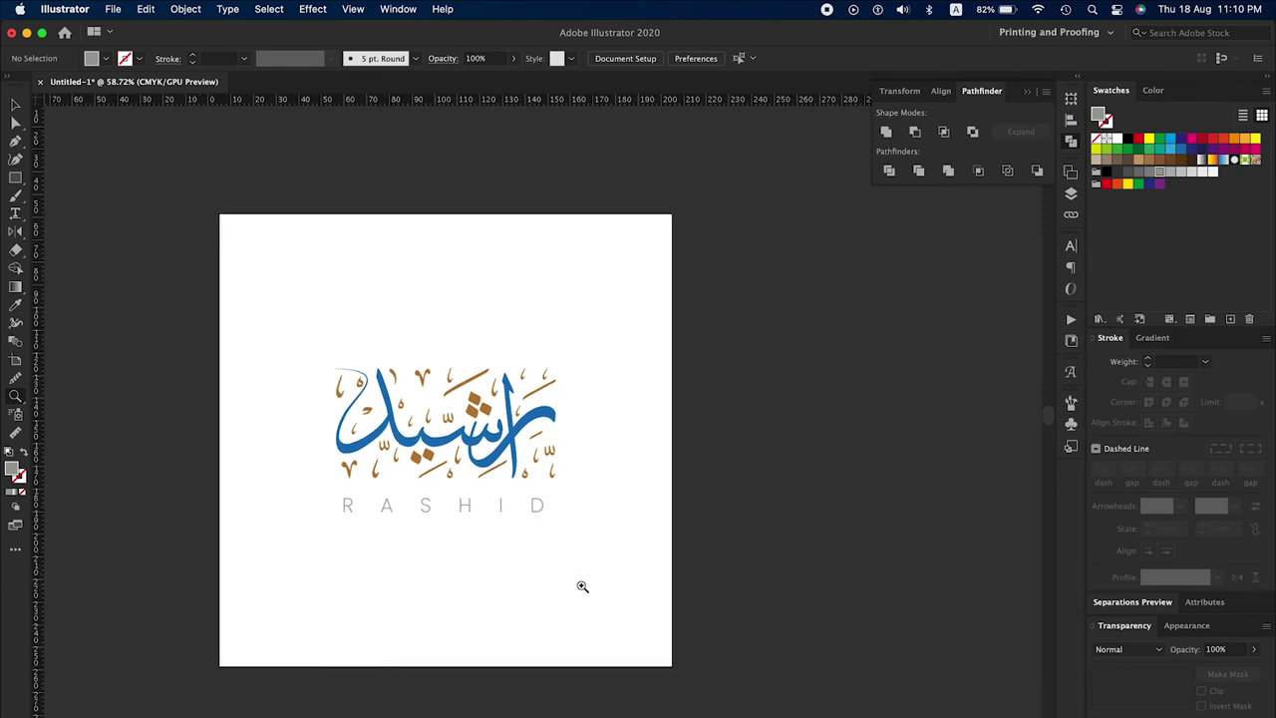
Cut the blue calligraphy, tint the remaining ornaments gold, and paste the calligraphy back.
key(v)
click(553, 470)
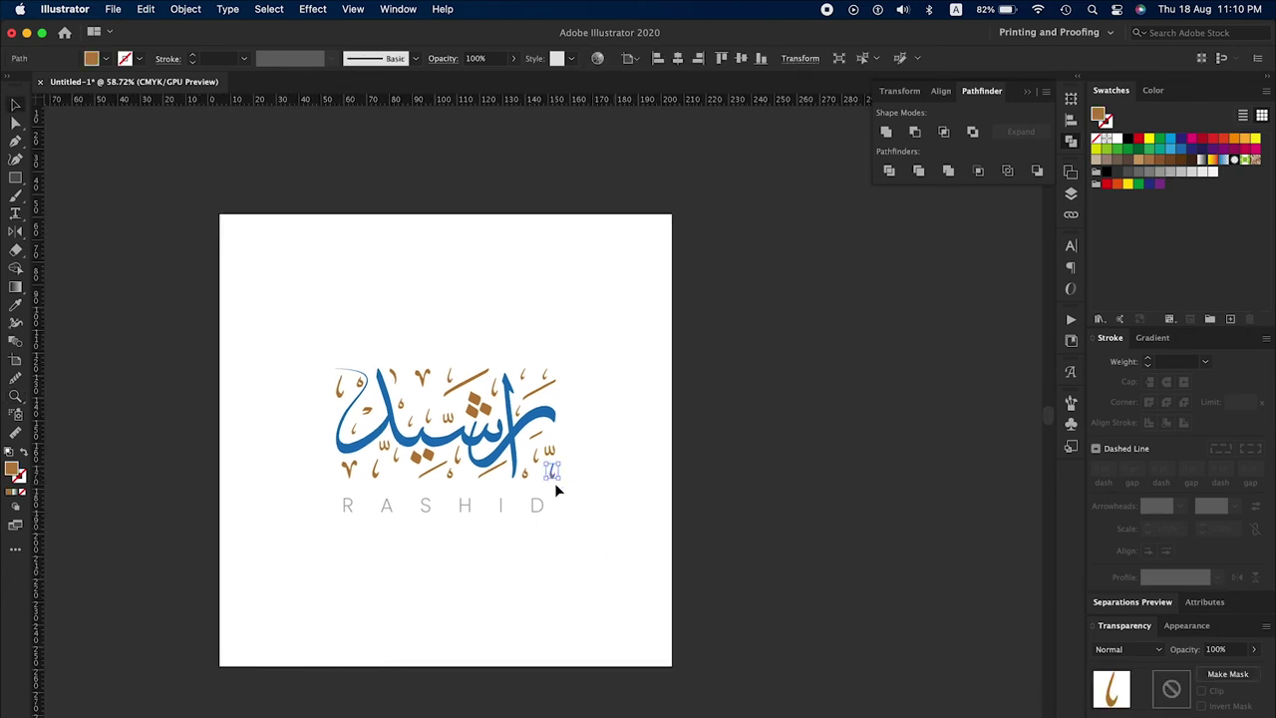
click(546, 419)
key(Delete)
drag(599, 318, 295, 488)
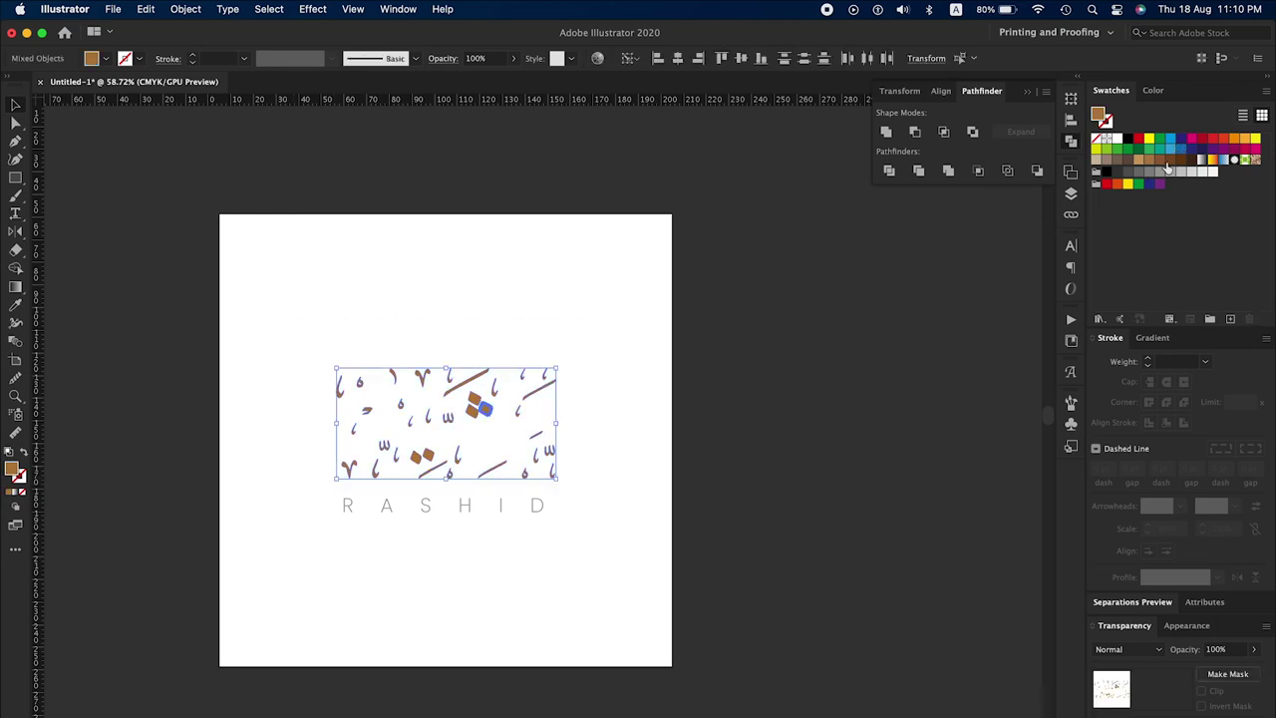
click(1152, 91)
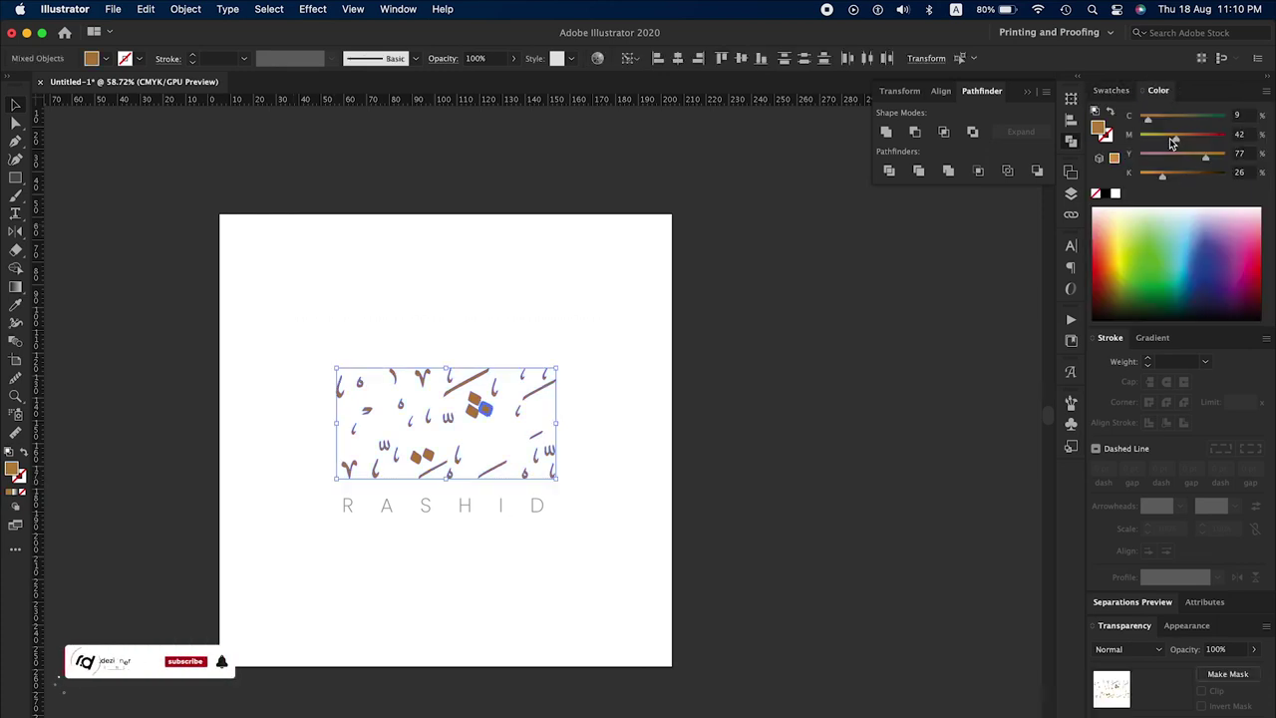
drag(1168, 143, 1167, 142)
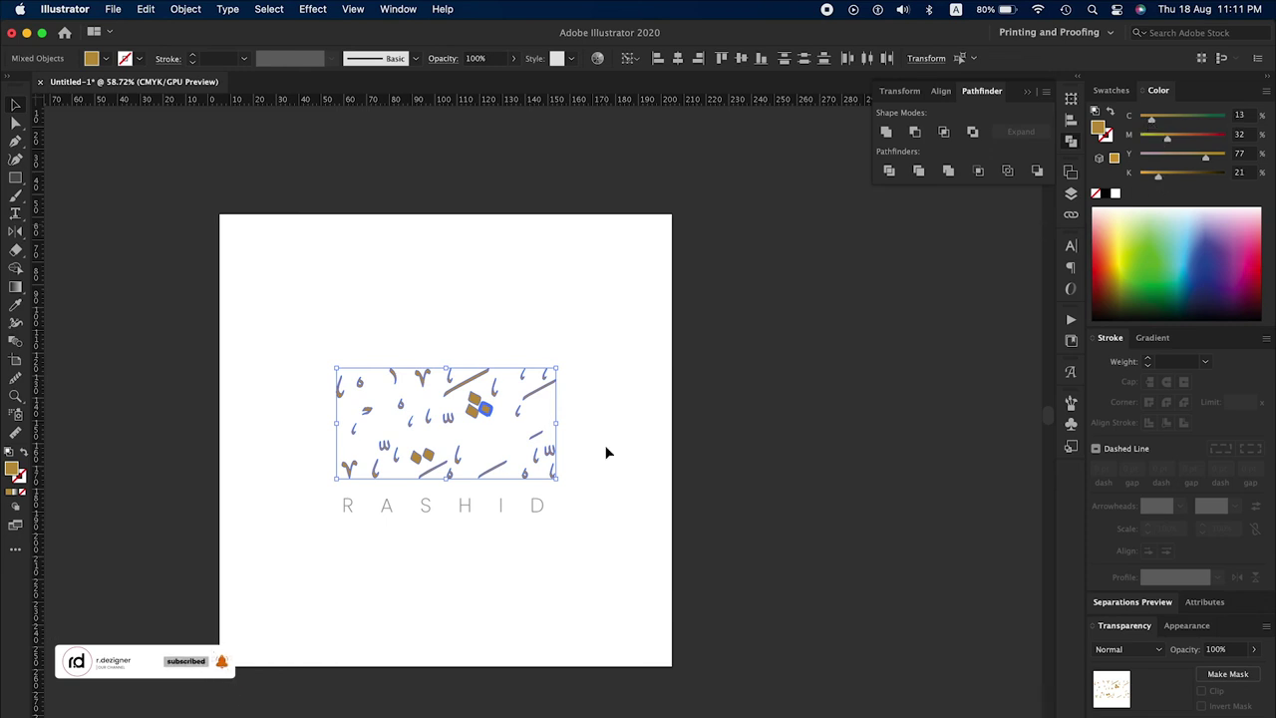
key(ctrl+z)
key(ctrl+z)
key(ctrl+z)
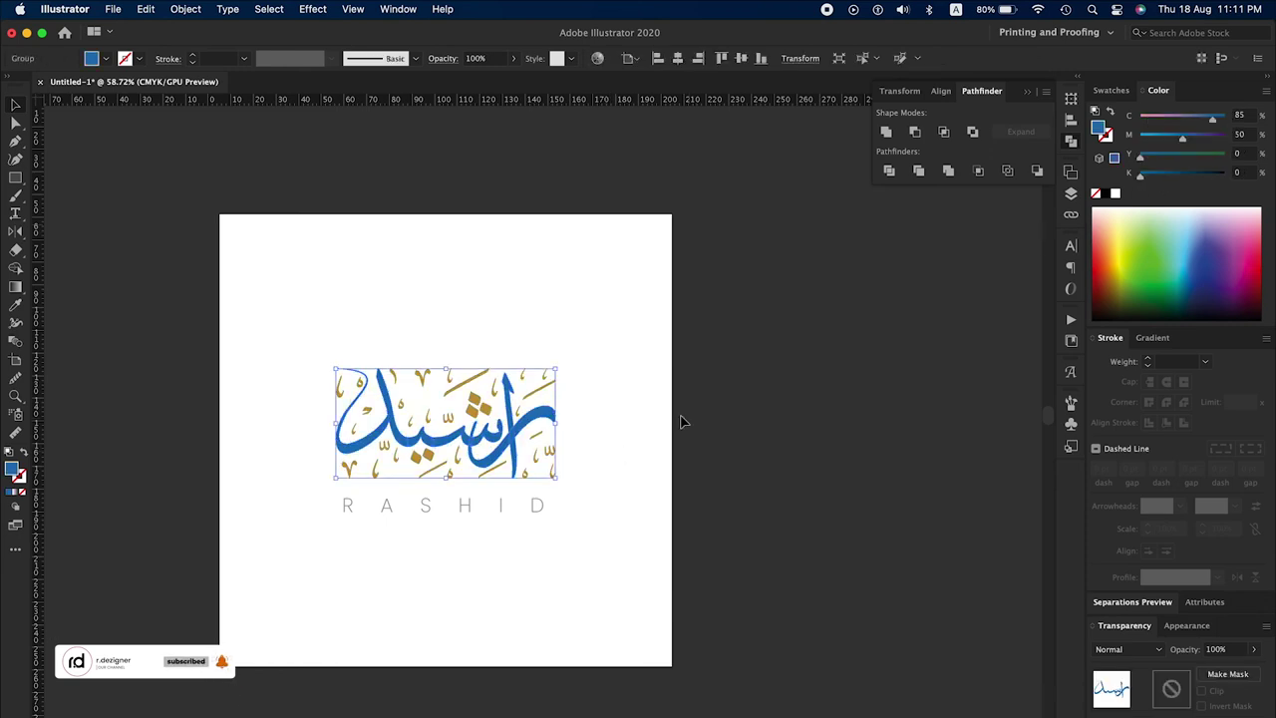
Recolour the main calligraphy strokes dark brown from the swatches.
click(1110, 90)
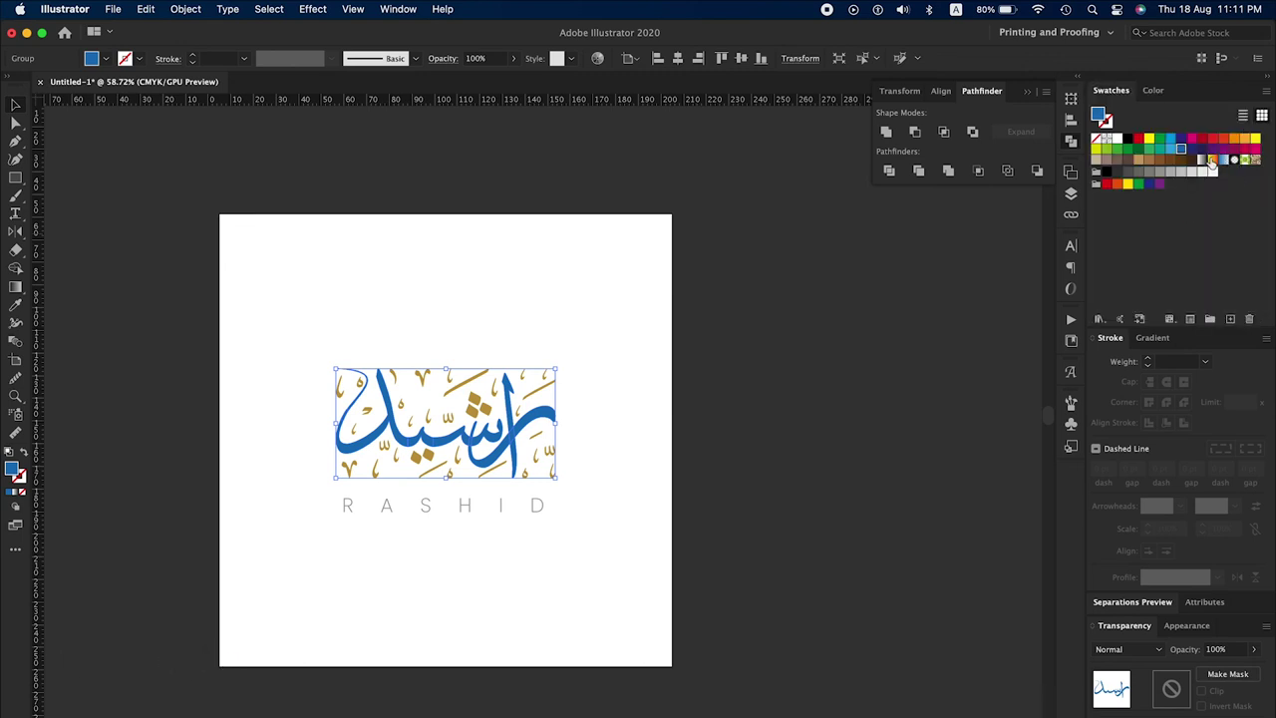
click(1149, 160)
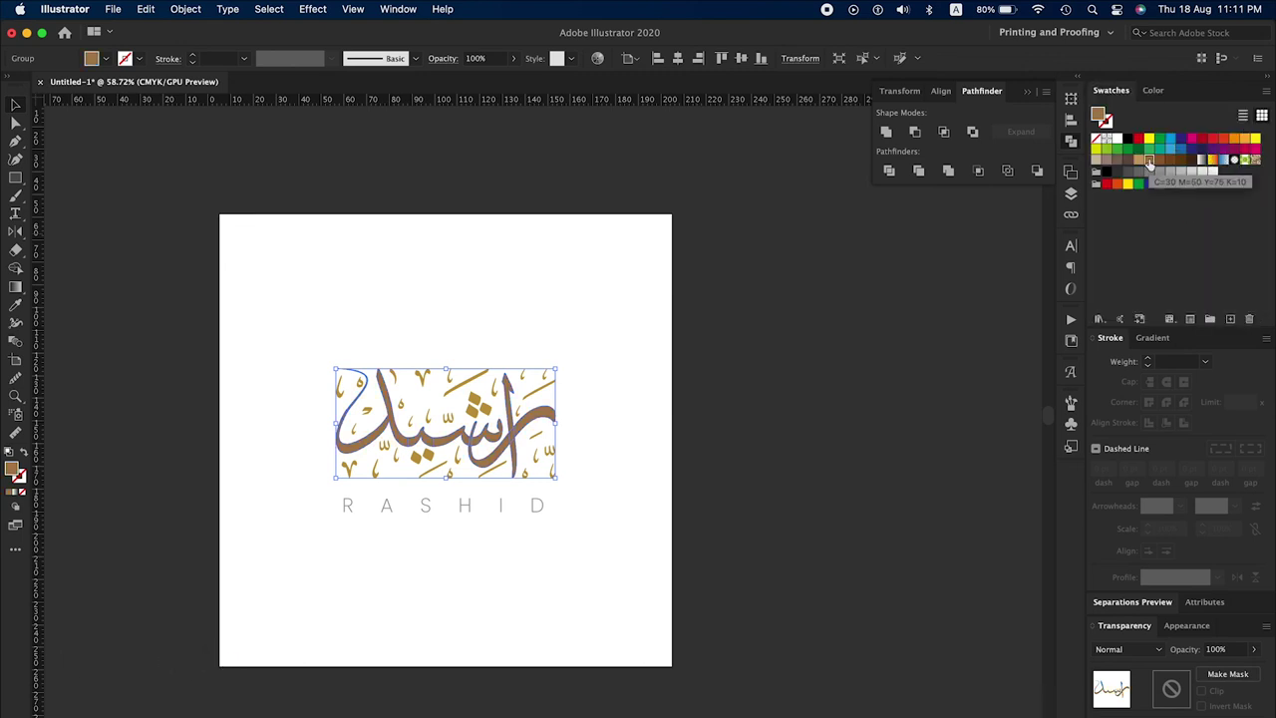
click(1191, 161)
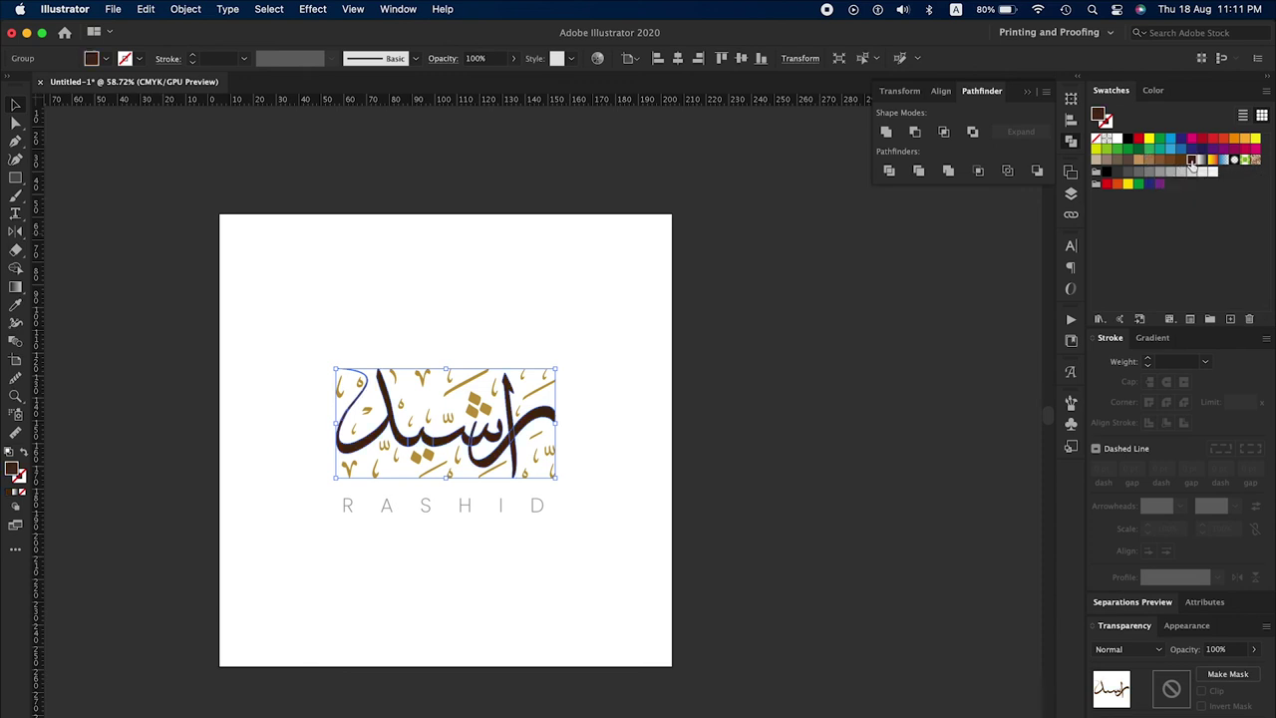
drag(631, 340, 431, 551)
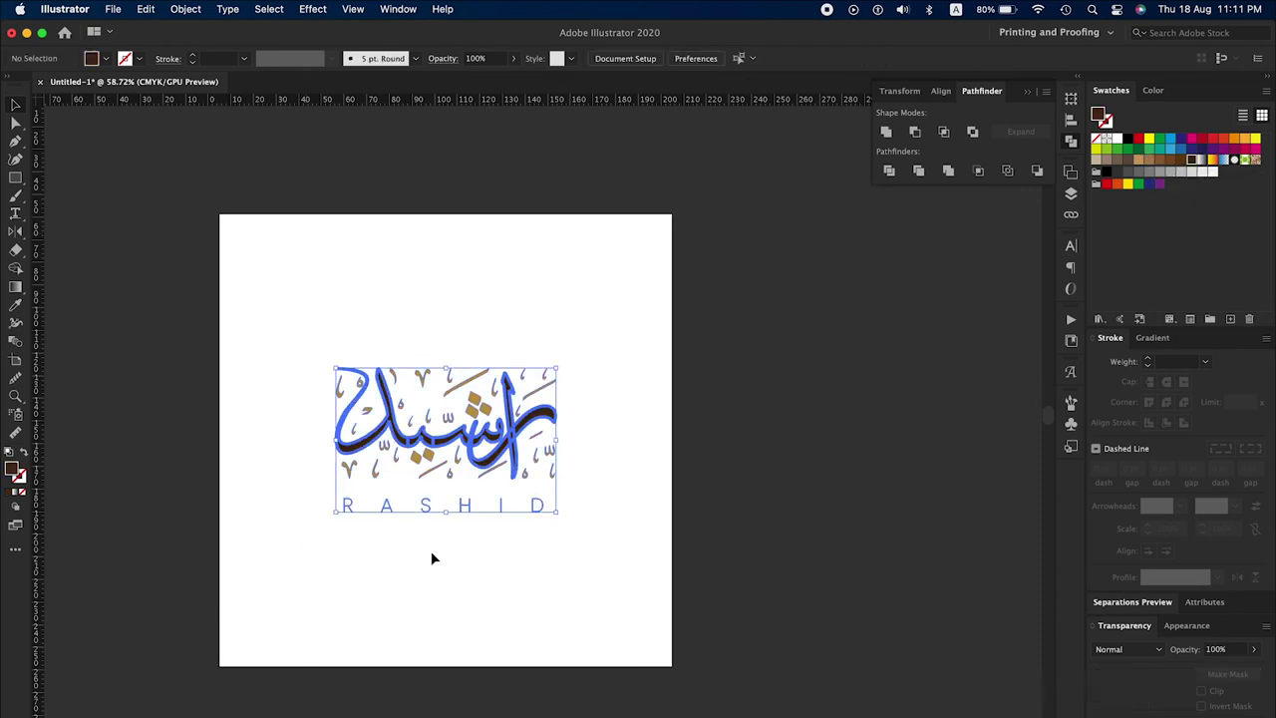
click(561, 542)
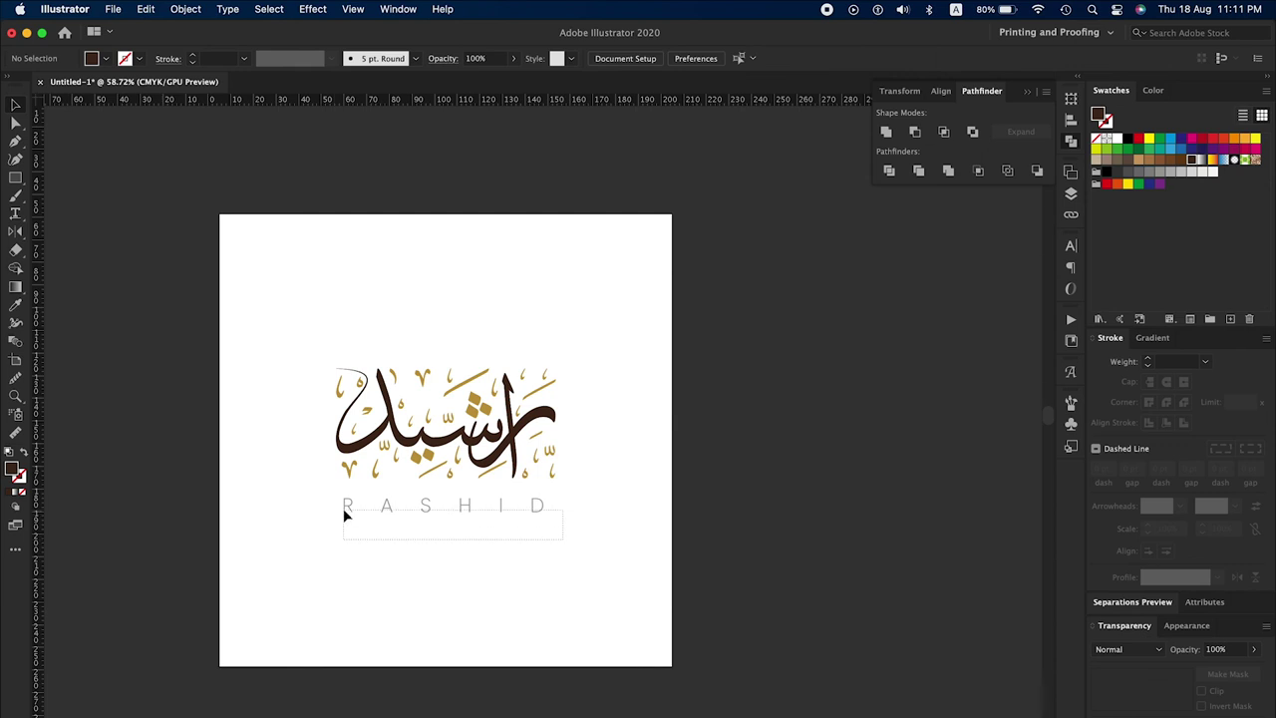
Make RASHID grey, then group calligraphy, ornaments and RASHID into one logo.
drag(563, 545, 343, 510)
click(1149, 172)
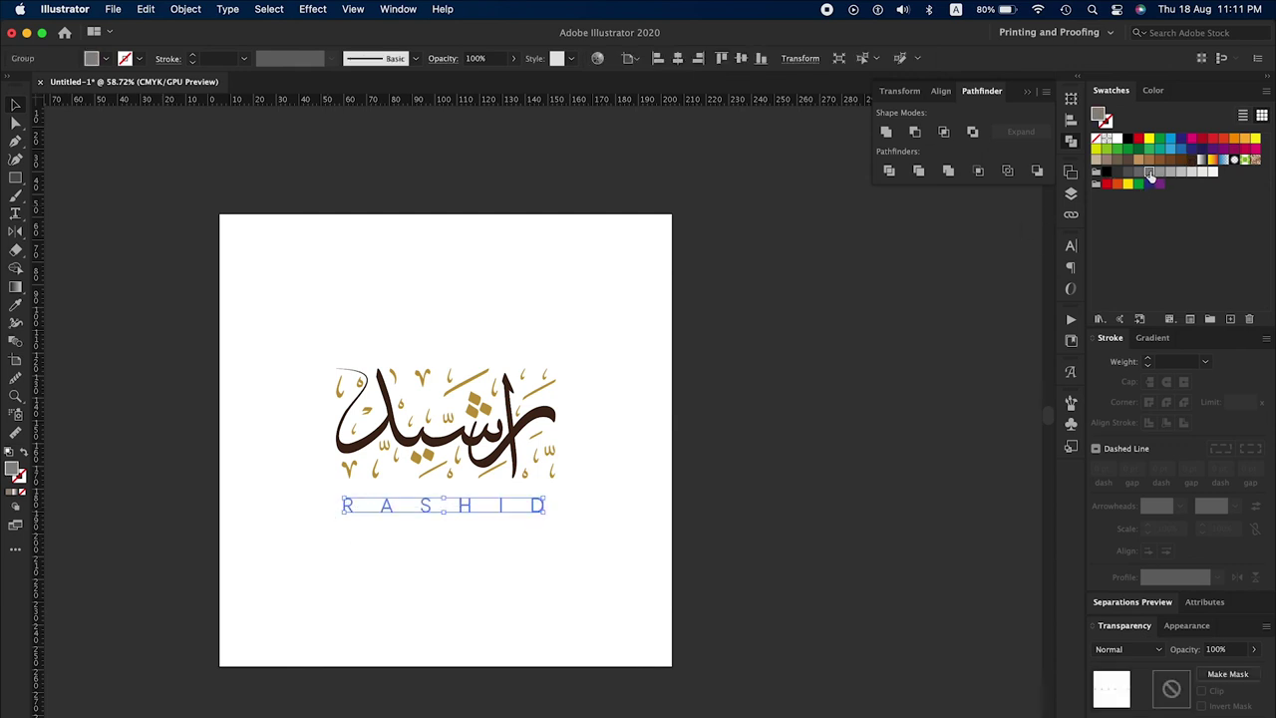
drag(608, 324, 269, 544)
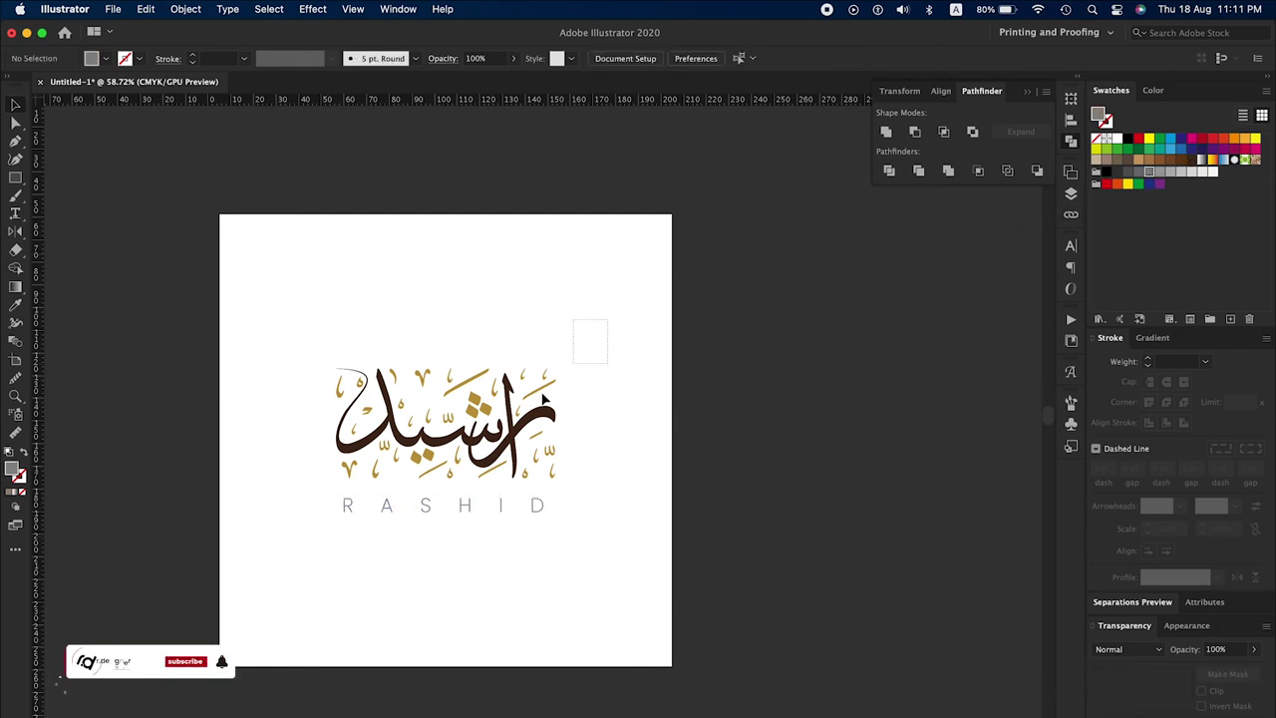
key(ctrl+g)
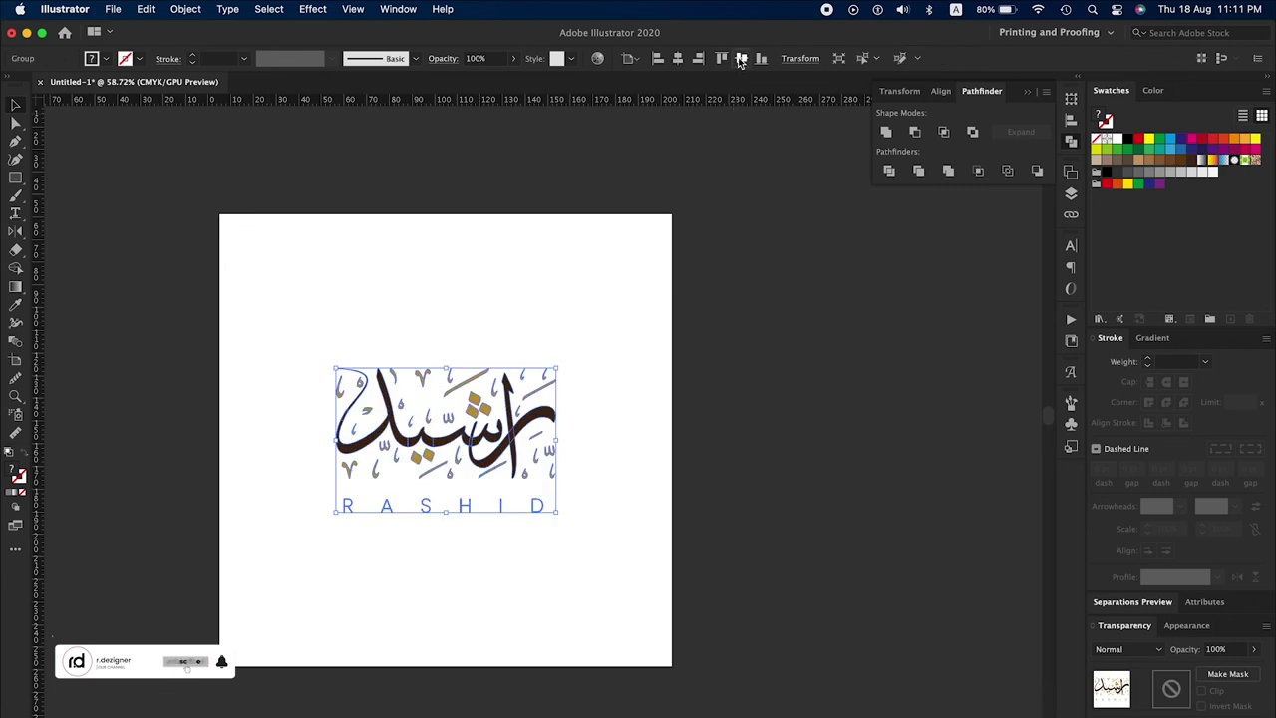
click(587, 339)
Duplicate Artboard 1 with its logo to the right.
scroll(528, 354, right, 5)
scroll(528, 354, down, 2)
key(shift+o)
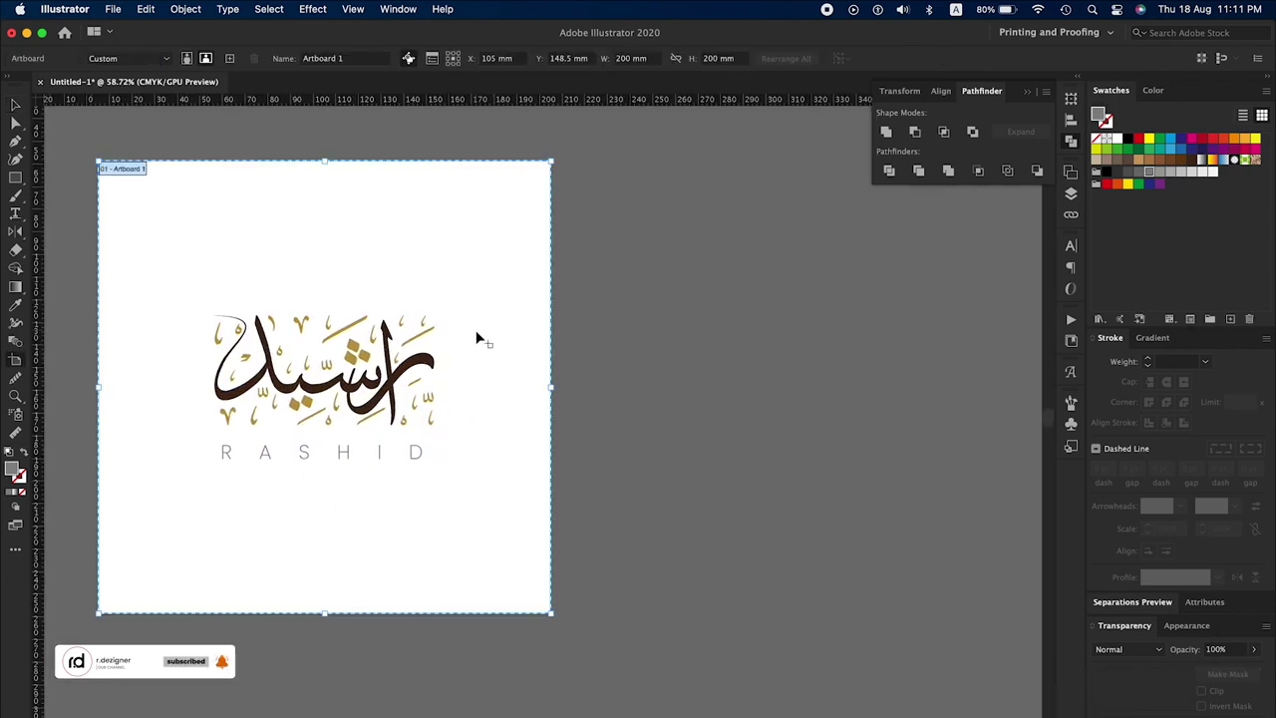
drag(190, 229, 655, 256)
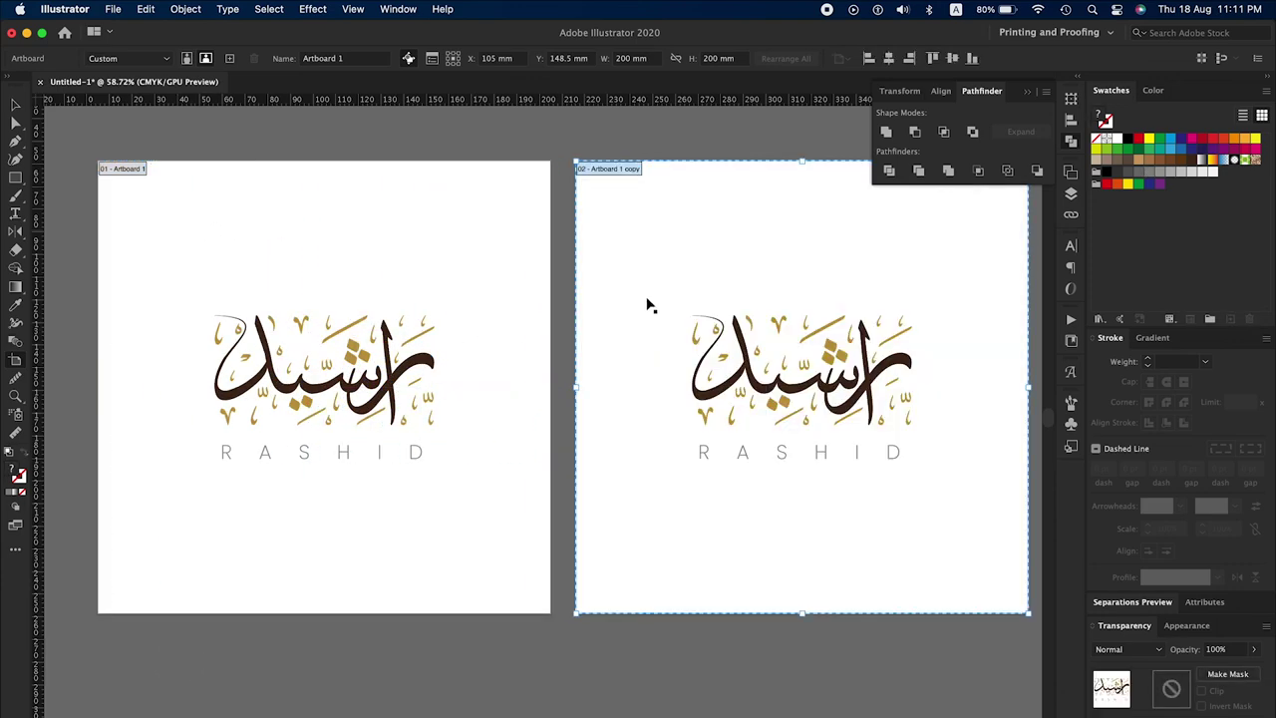
key(z)
drag(664, 547, 652, 555)
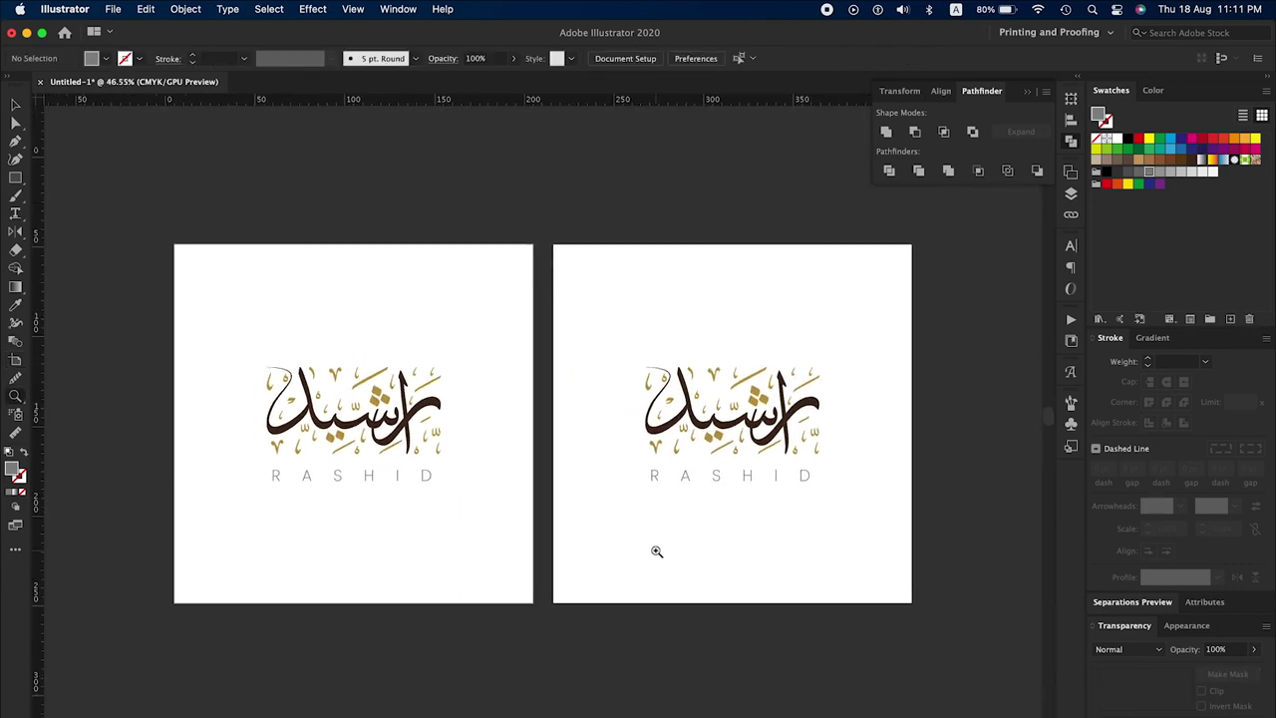
Cover the second artboard with a rectangle behind the logo, filled with the logo's dark brown.
key(m)
drag(553, 243, 908, 602)
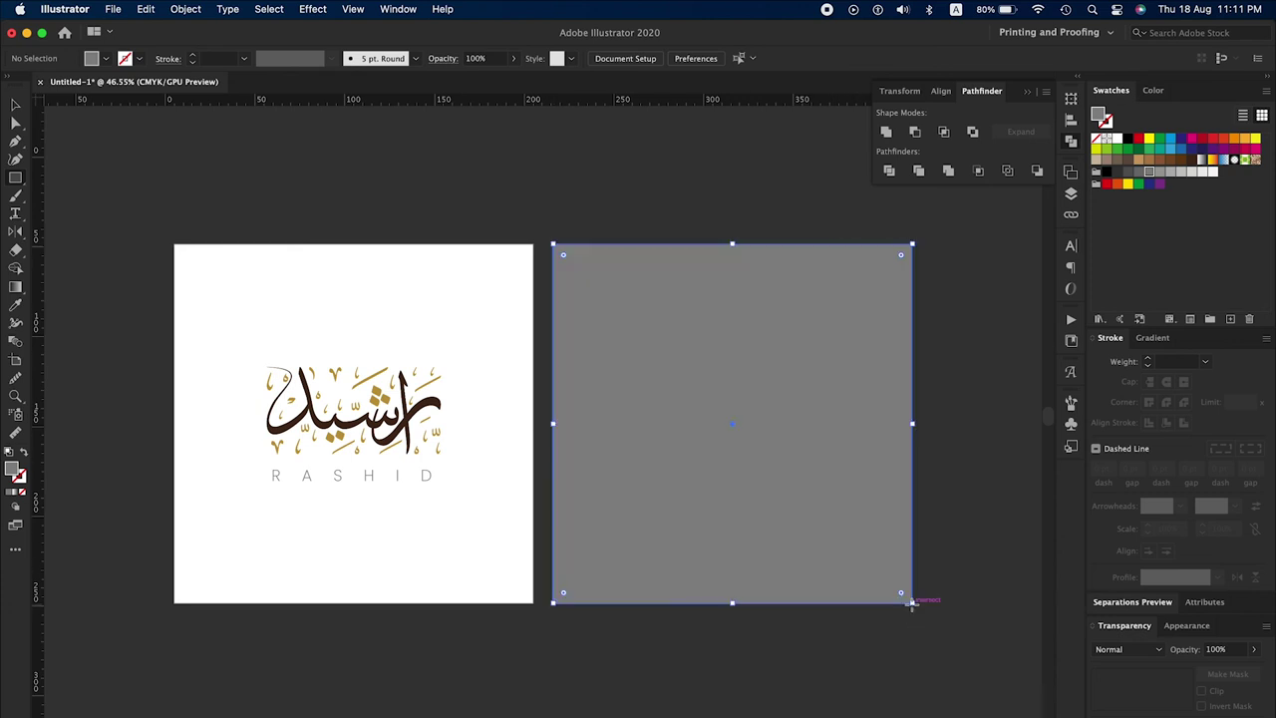
key(ctrl+bracketleft)
key(i)
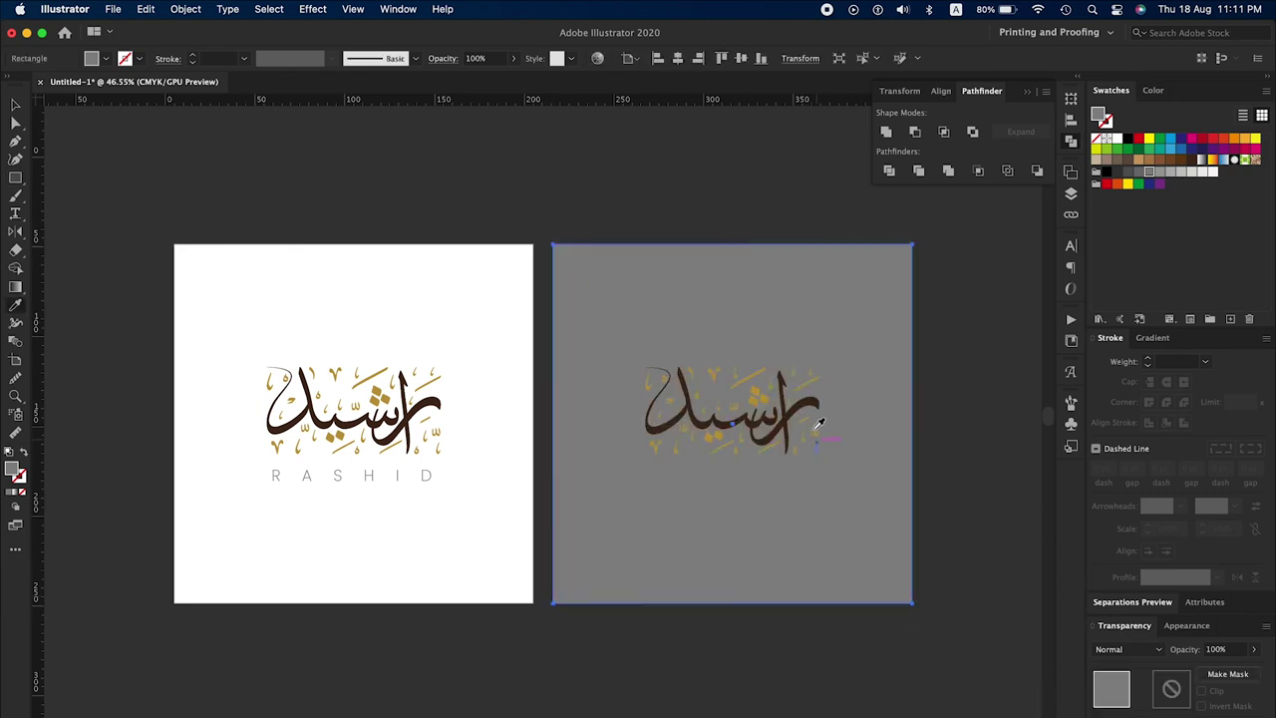
click(758, 424)
key(v)
click(959, 411)
Recolour the logo on the second artboard gold.
drag(894, 379, 626, 535)
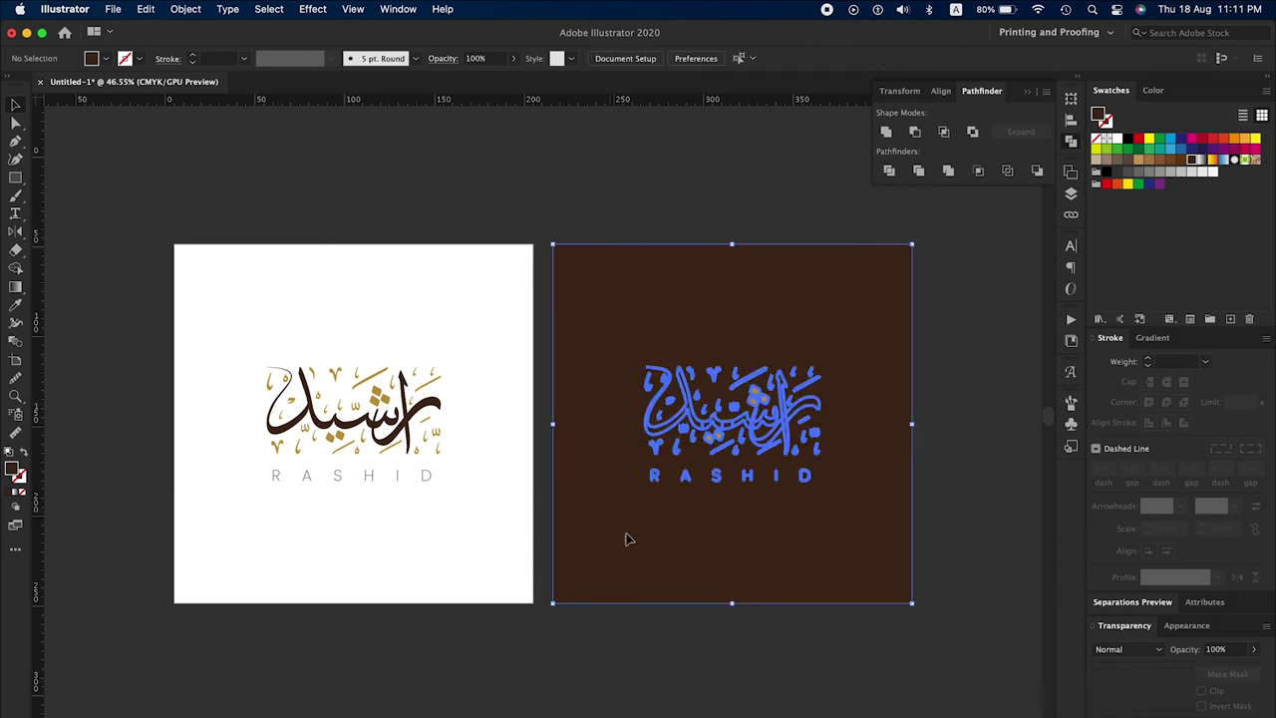
click(797, 419)
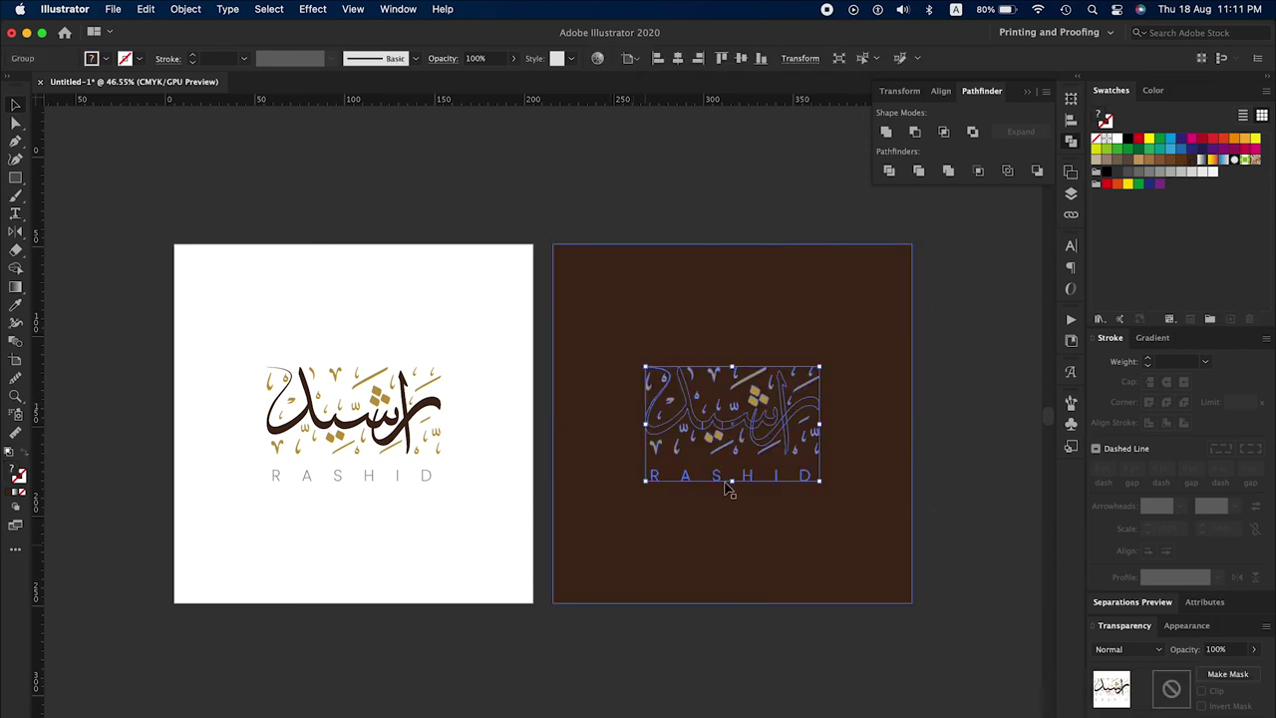
click(758, 394)
key(ctrl+shift+a)
drag(820, 524, 809, 474)
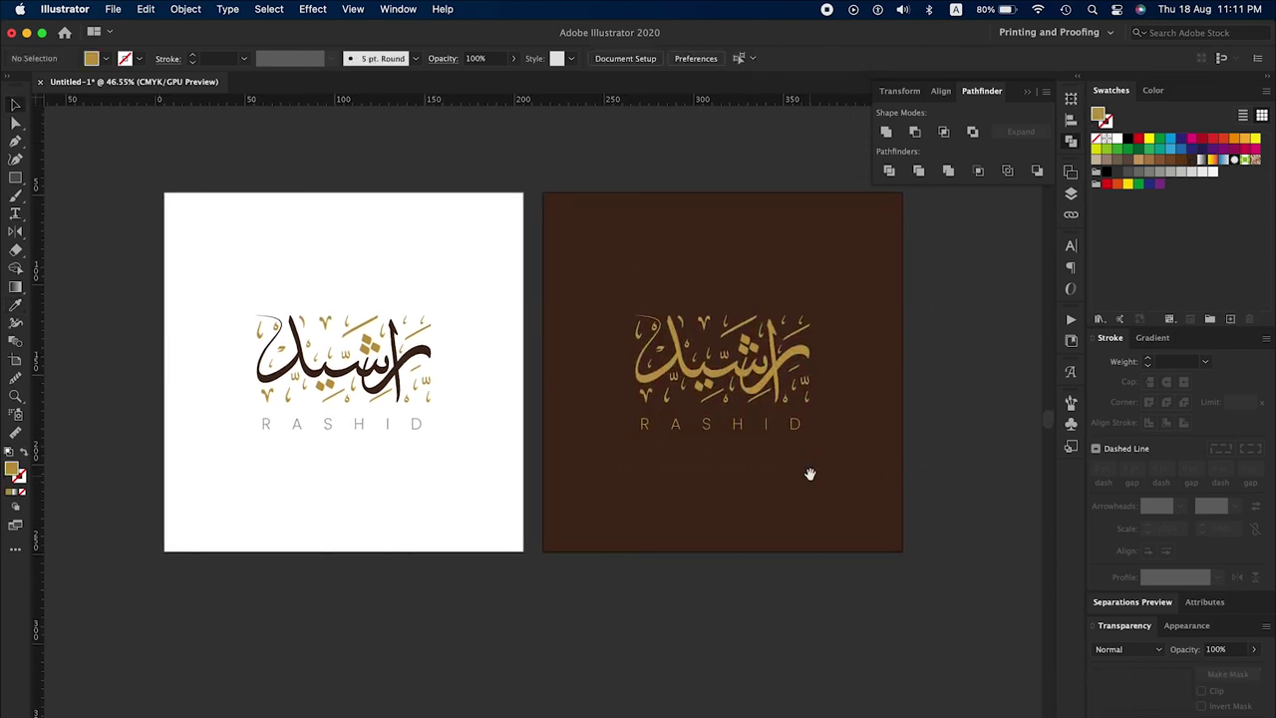
click(1067, 148)
scroll(652, 435, down, 2)
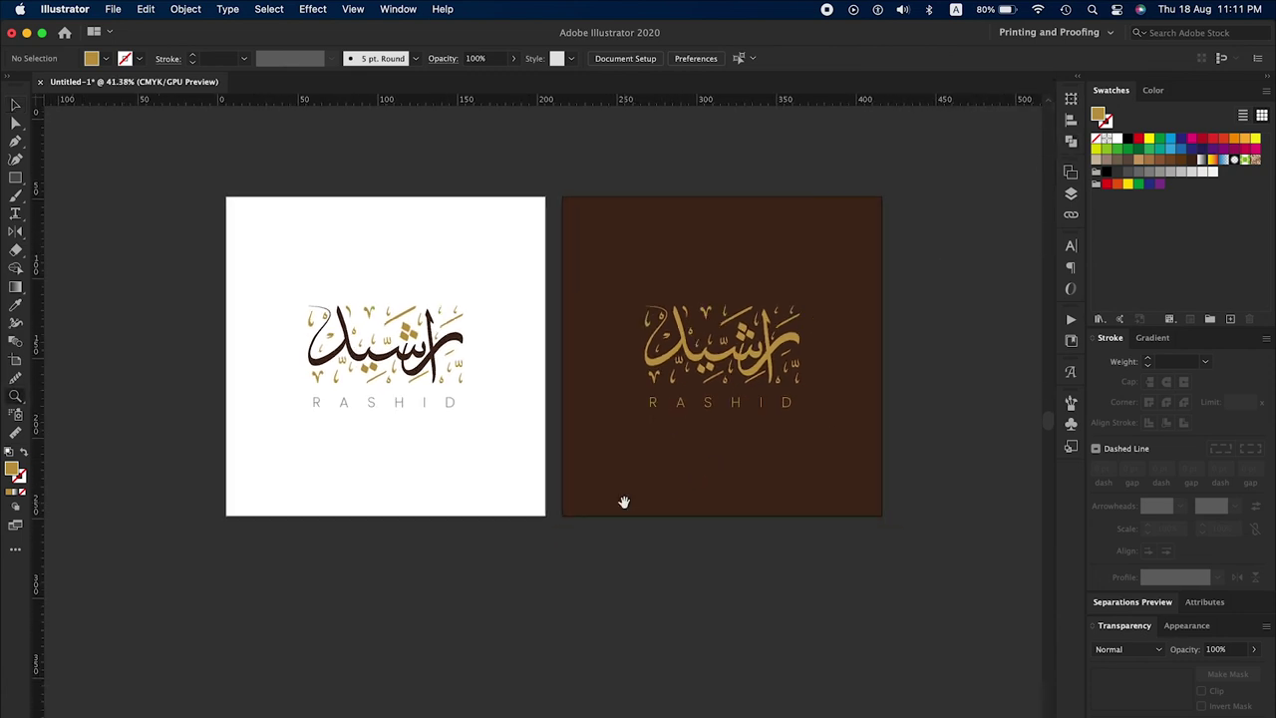
scroll(624, 501, down, 2)
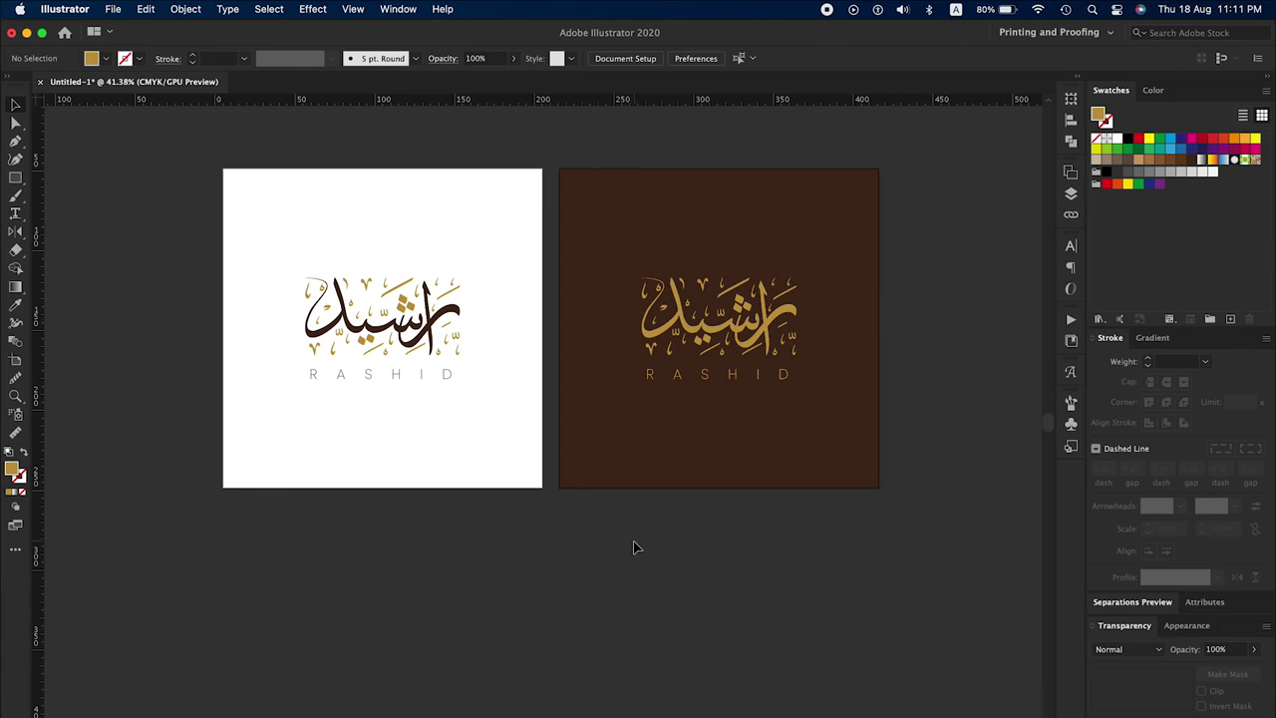
scroll(625, 546, down, 2)
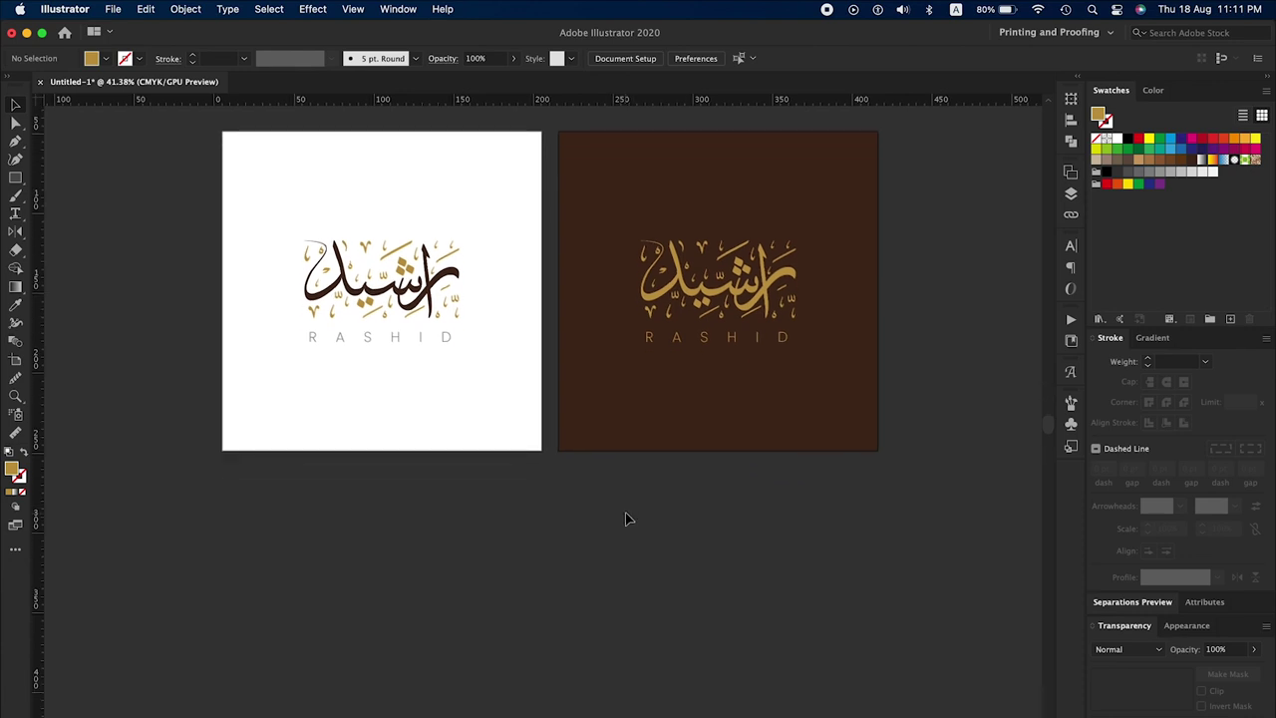
Duplicate both artboards below and make the bottom-right background black.
key(shift+o)
shift+click(519, 411)
drag(518, 306, 514, 625)
key(v)
click(618, 541)
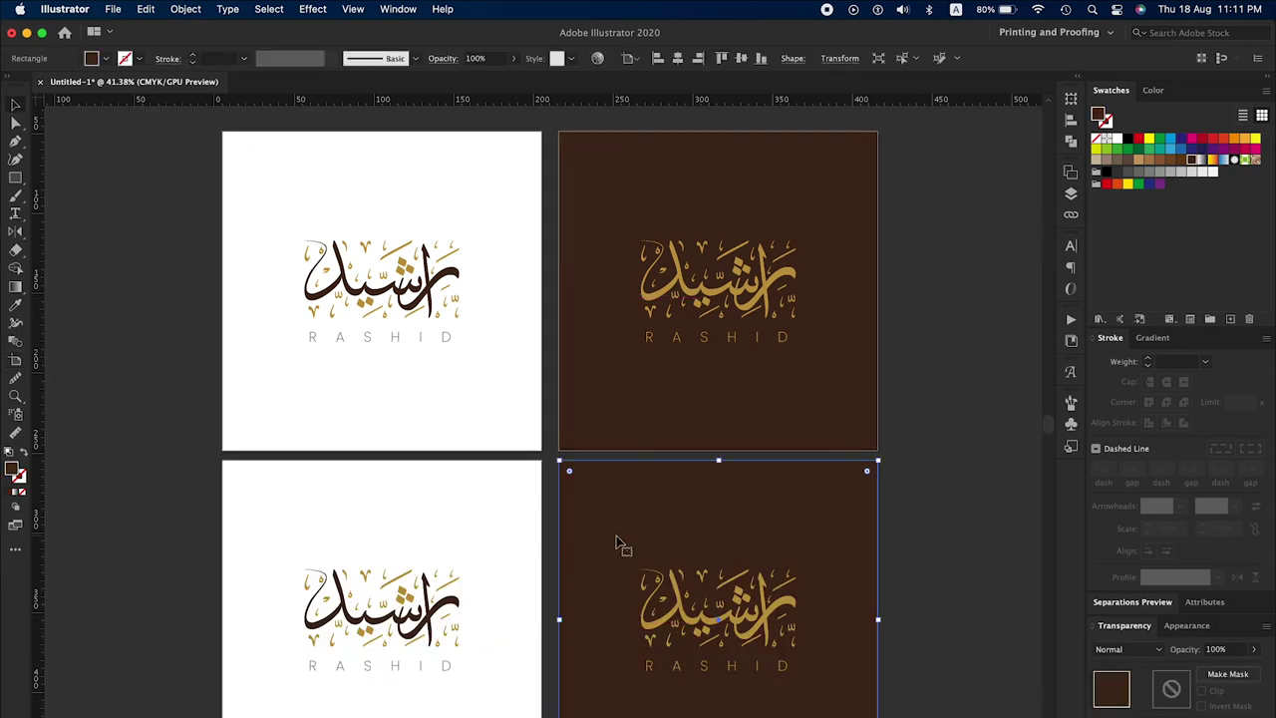
click(1130, 139)
key(super+2)
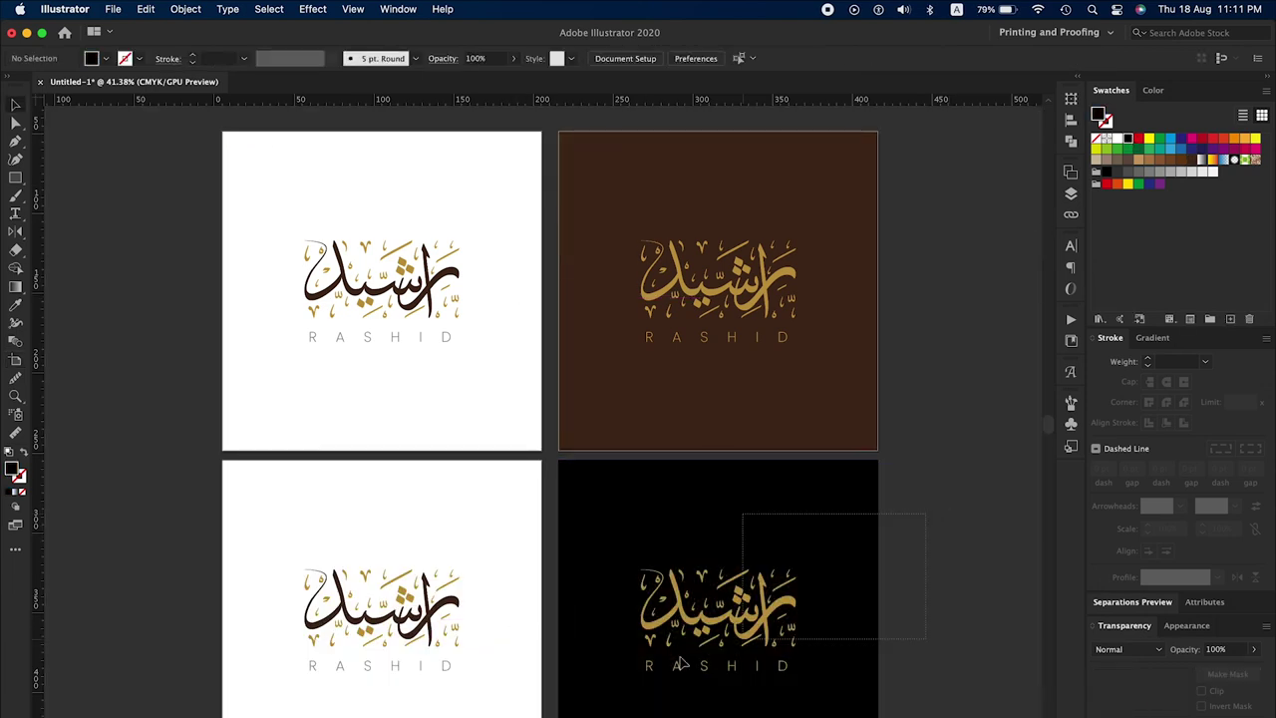
Make the bottom-right logo white and select the bottom-left logo for an all-black version.
drag(883, 512, 598, 683)
click(1100, 139)
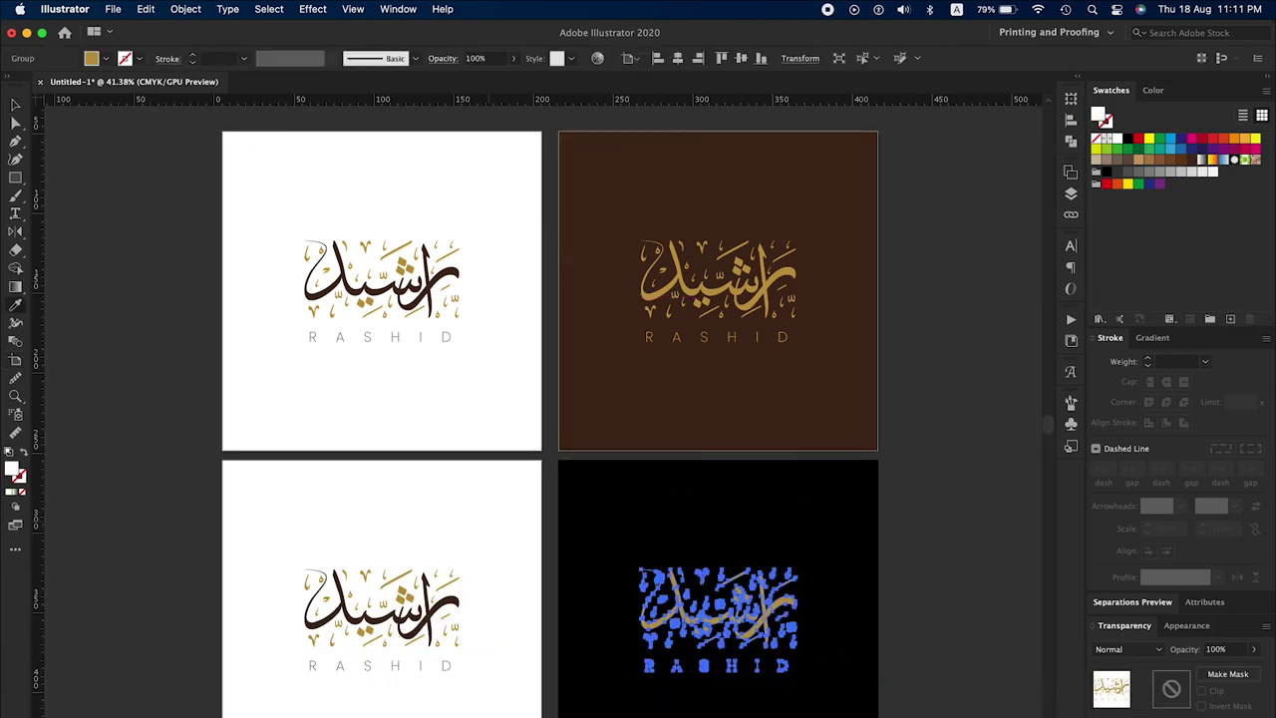
click(282, 713)
drag(281, 713, 533, 516)
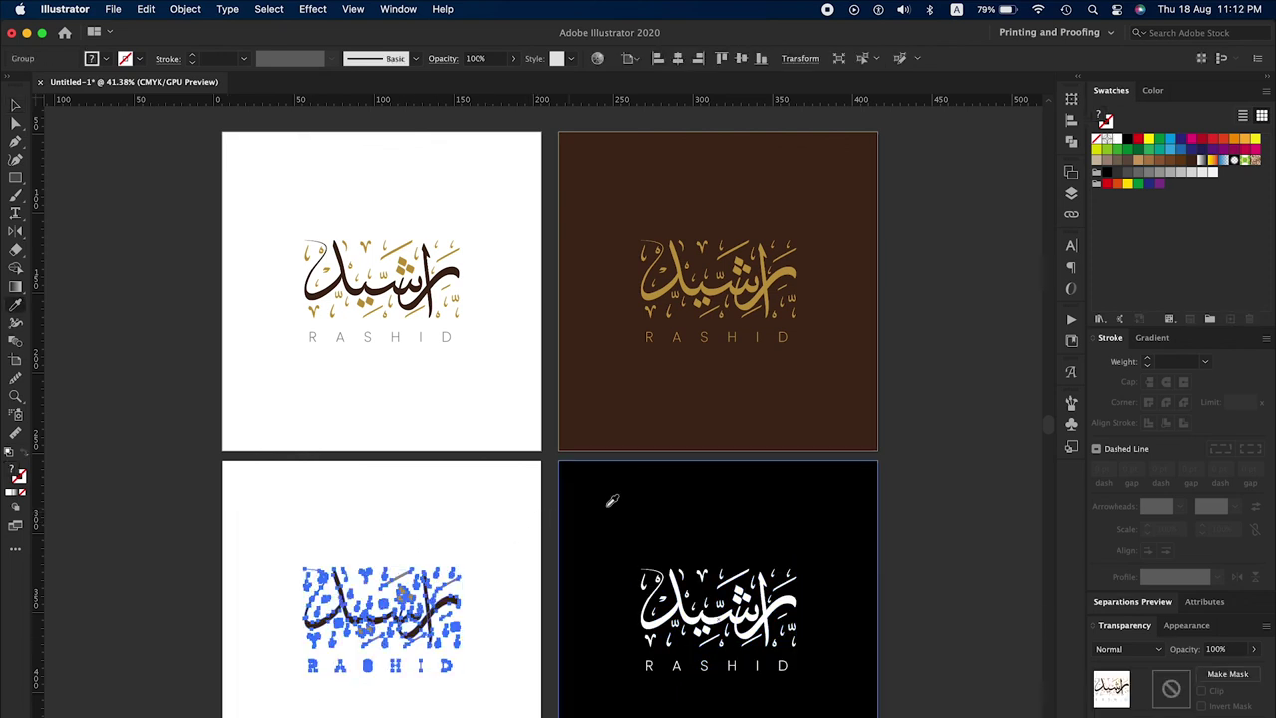
key(super+shift+a)
scroll(498, 489, down, 3)
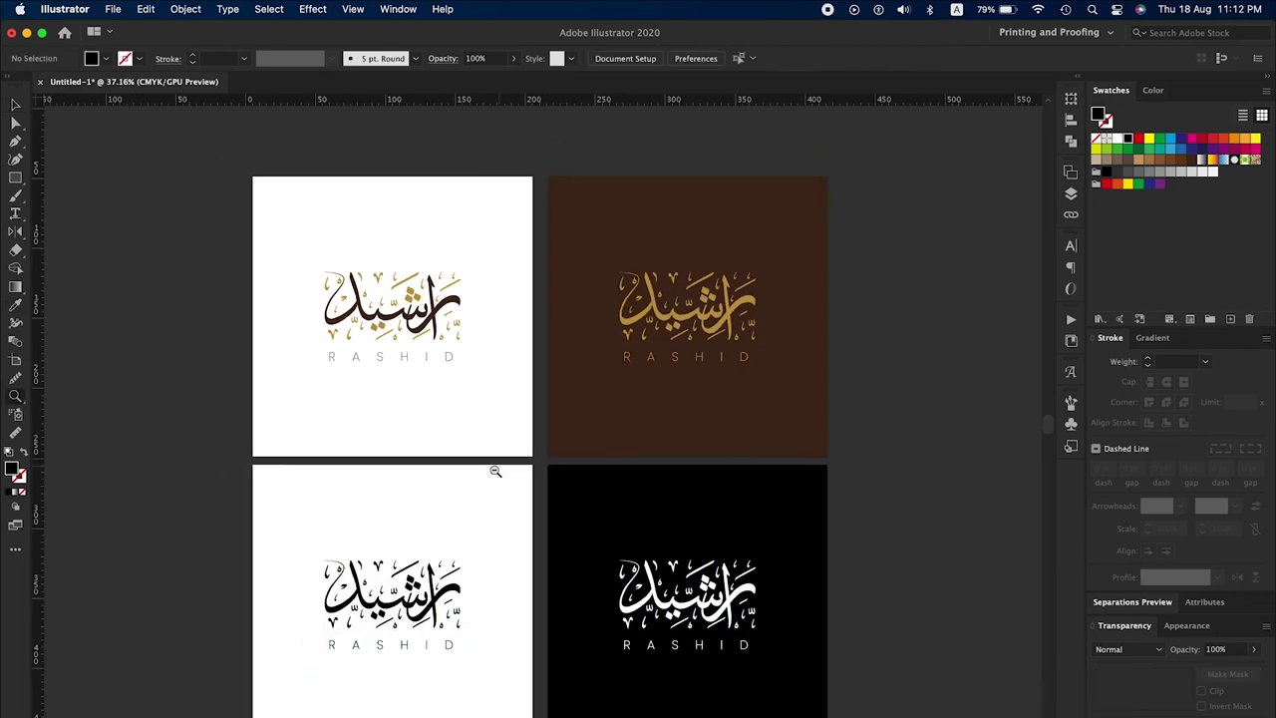
key(v)
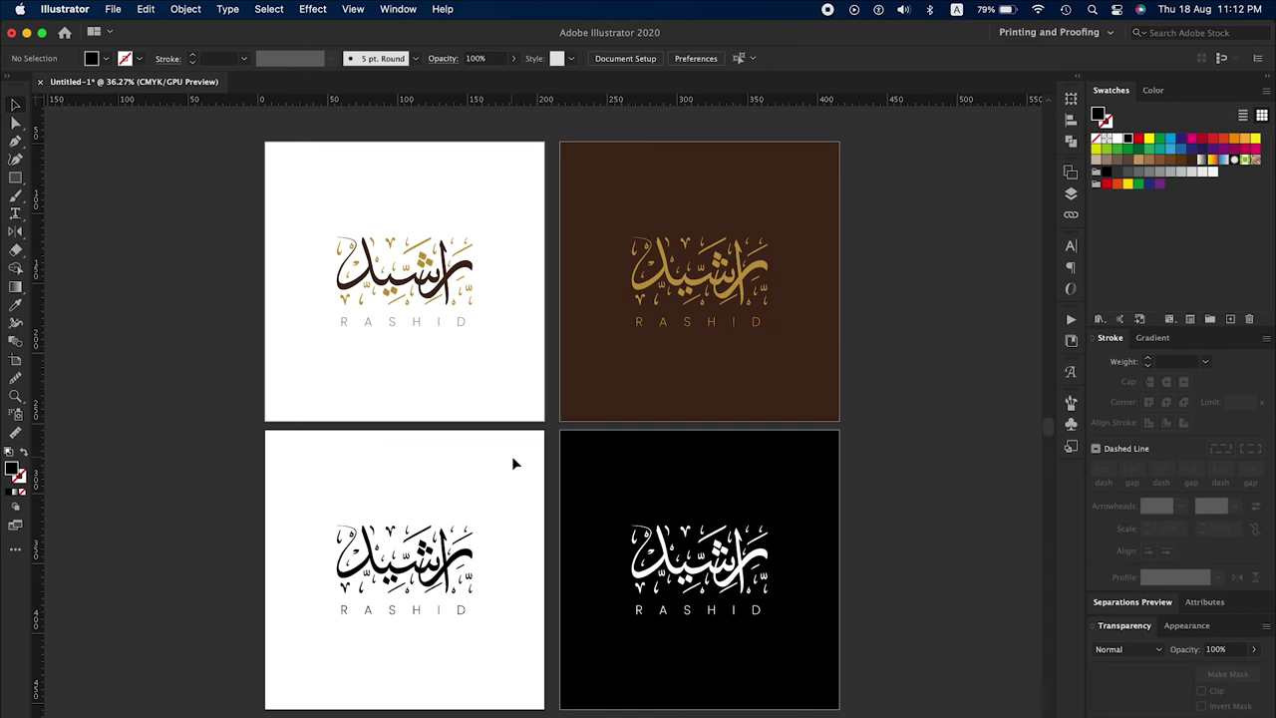